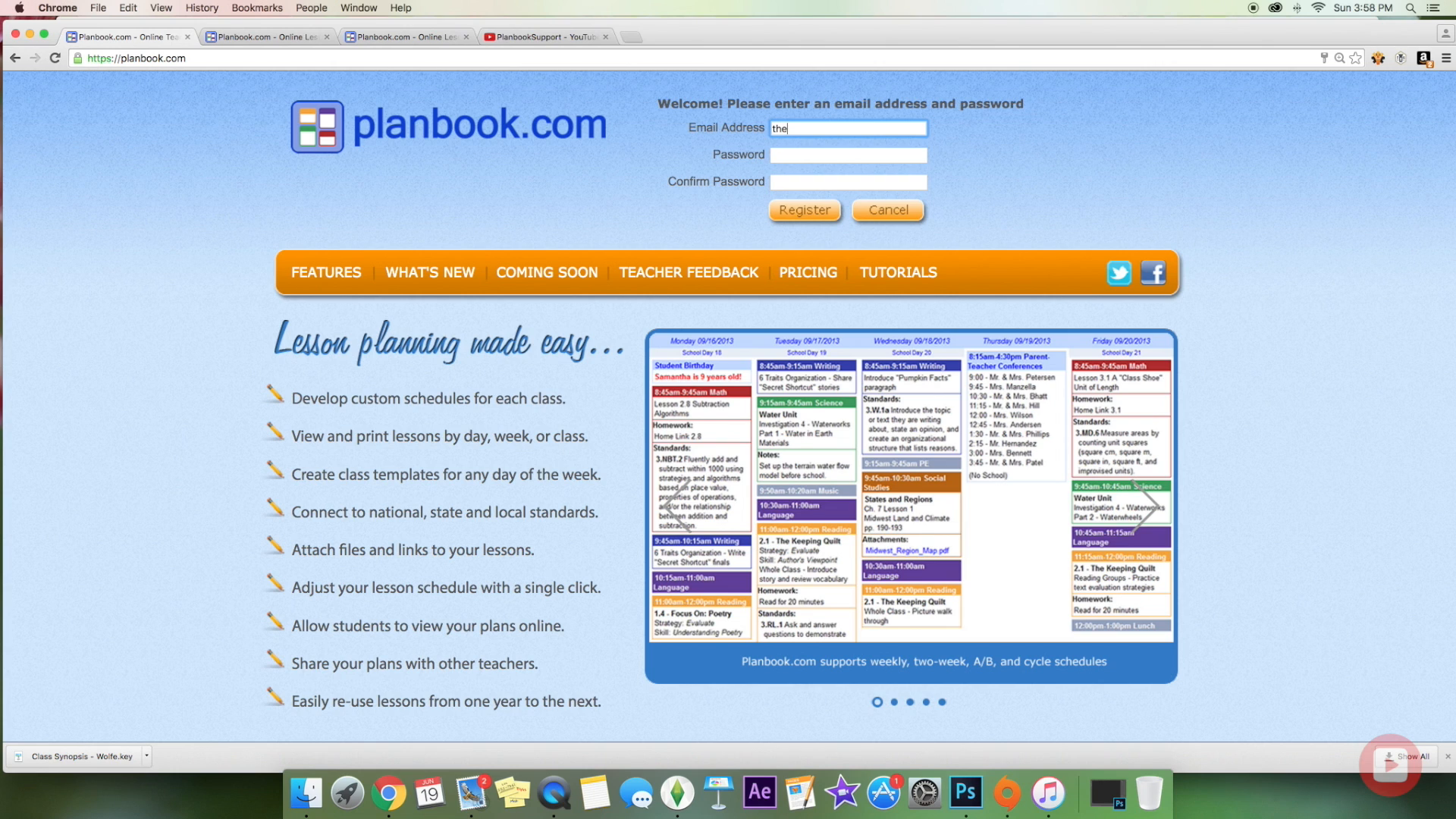
Step: Register a new Planbook account with the teacher's e-mail address and a confirmed password
{"action": "key", "text": "Tab"}
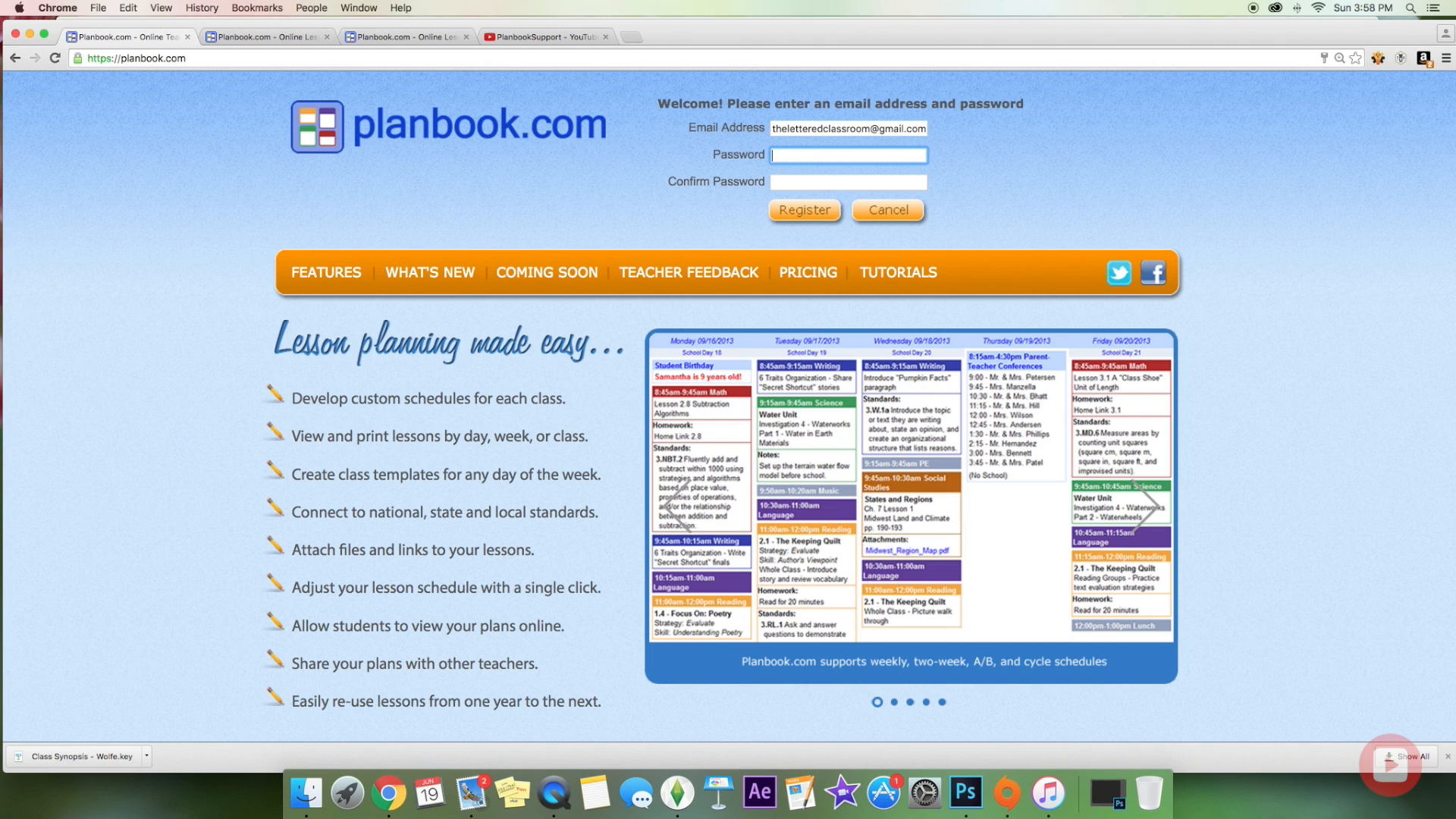
{"action": "type", "text": "••••"}
{"action": "key", "text": "Tab"}
{"action": "type", "text": "•••••"}
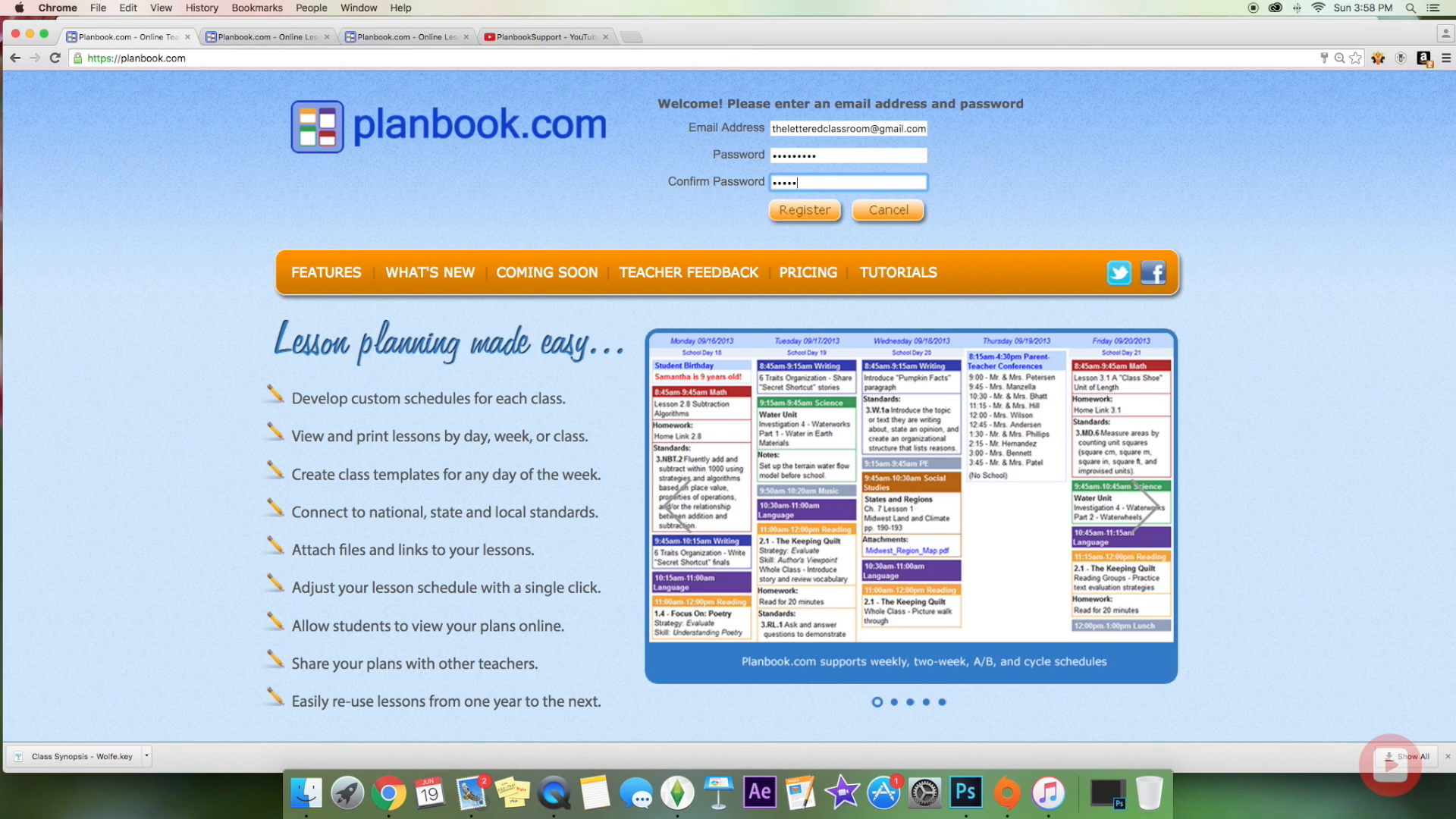
{"action": "type", "text": "••••"}
{"action": "left_click", "coordinate": [815, 213]}
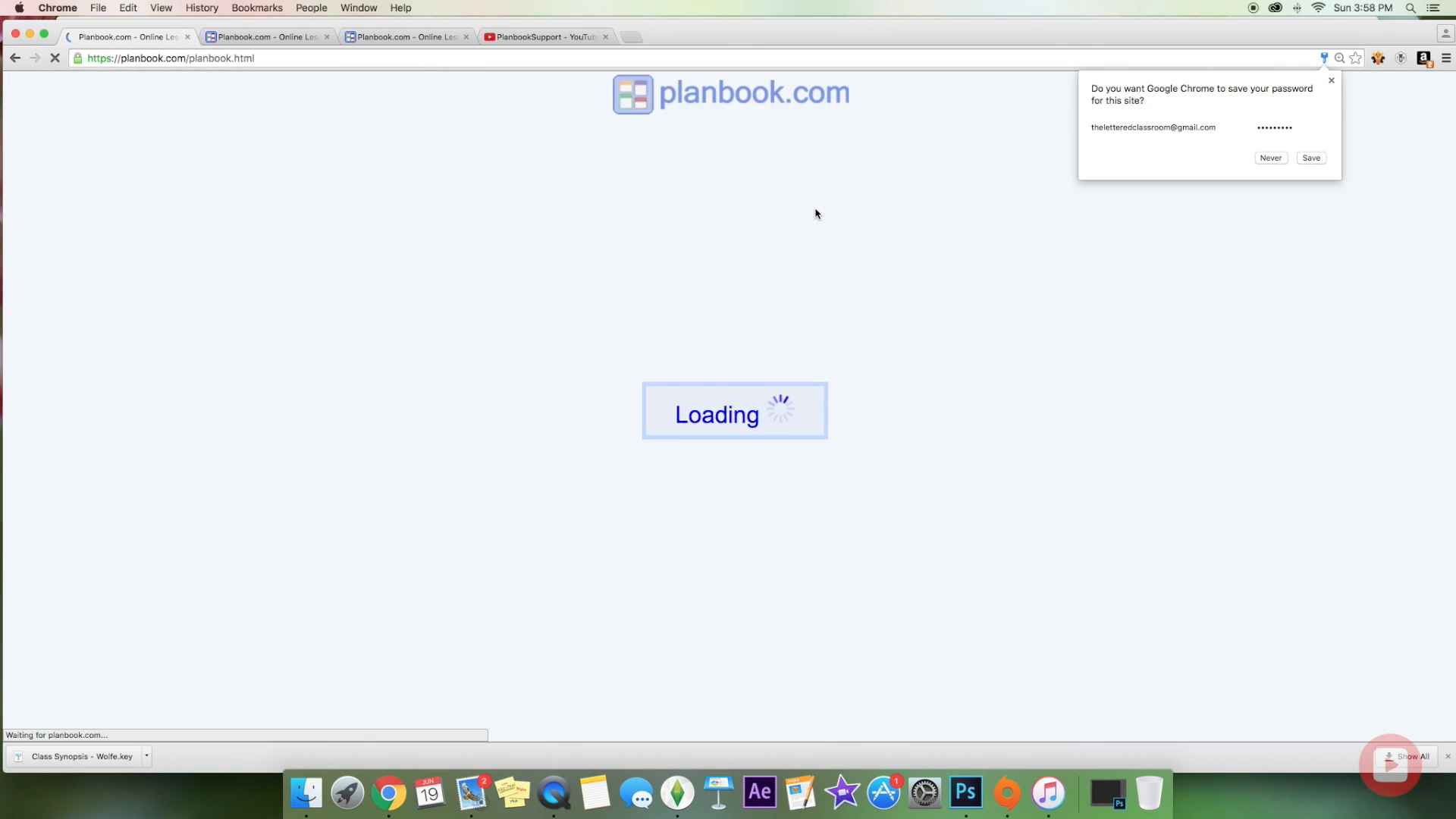
Step: Save the password in the browser and enter the teacher's first, last and display names
{"action": "left_click", "coordinate": [1311, 158]}
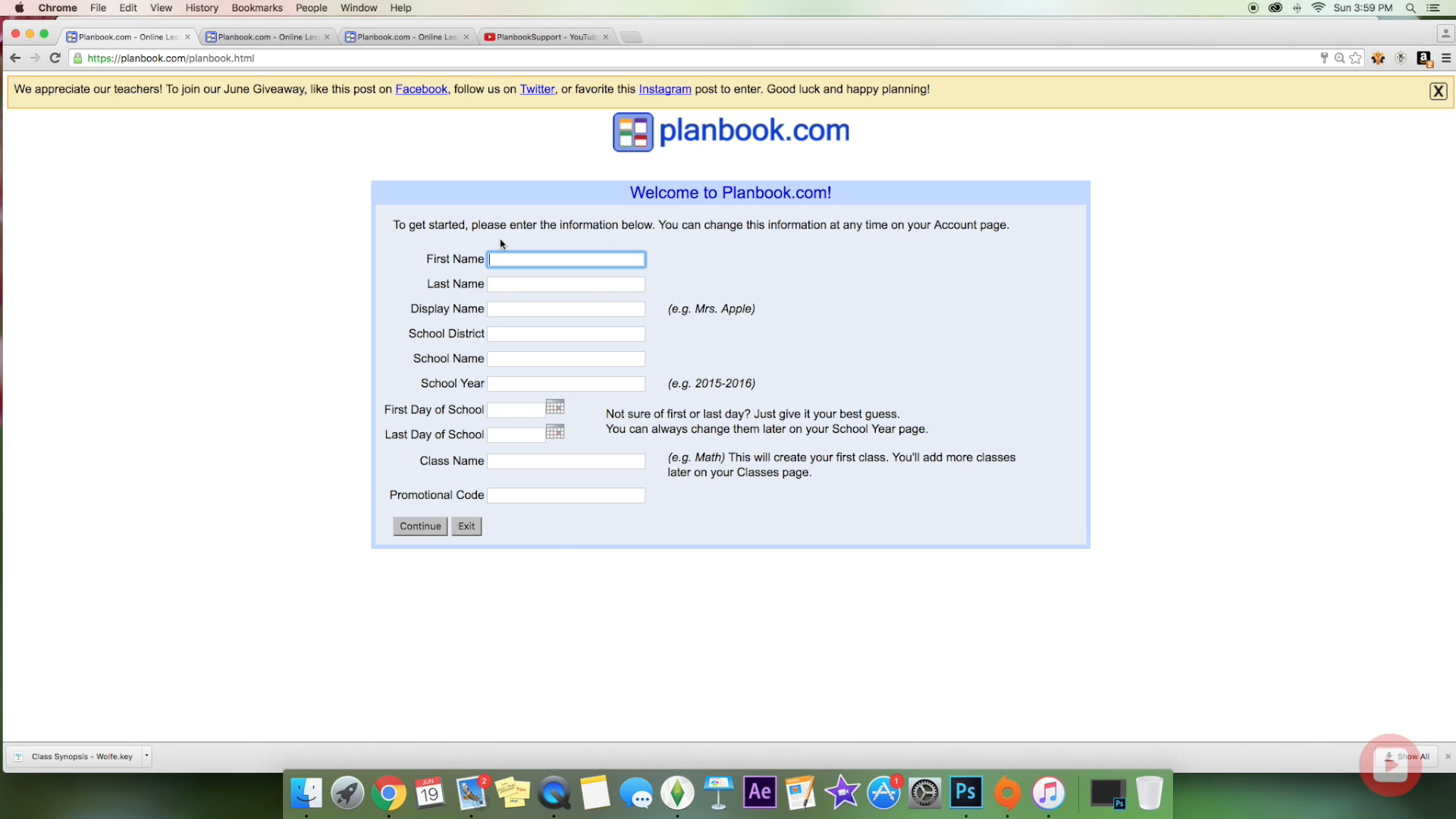
{"action": "key", "text": "Tab"}
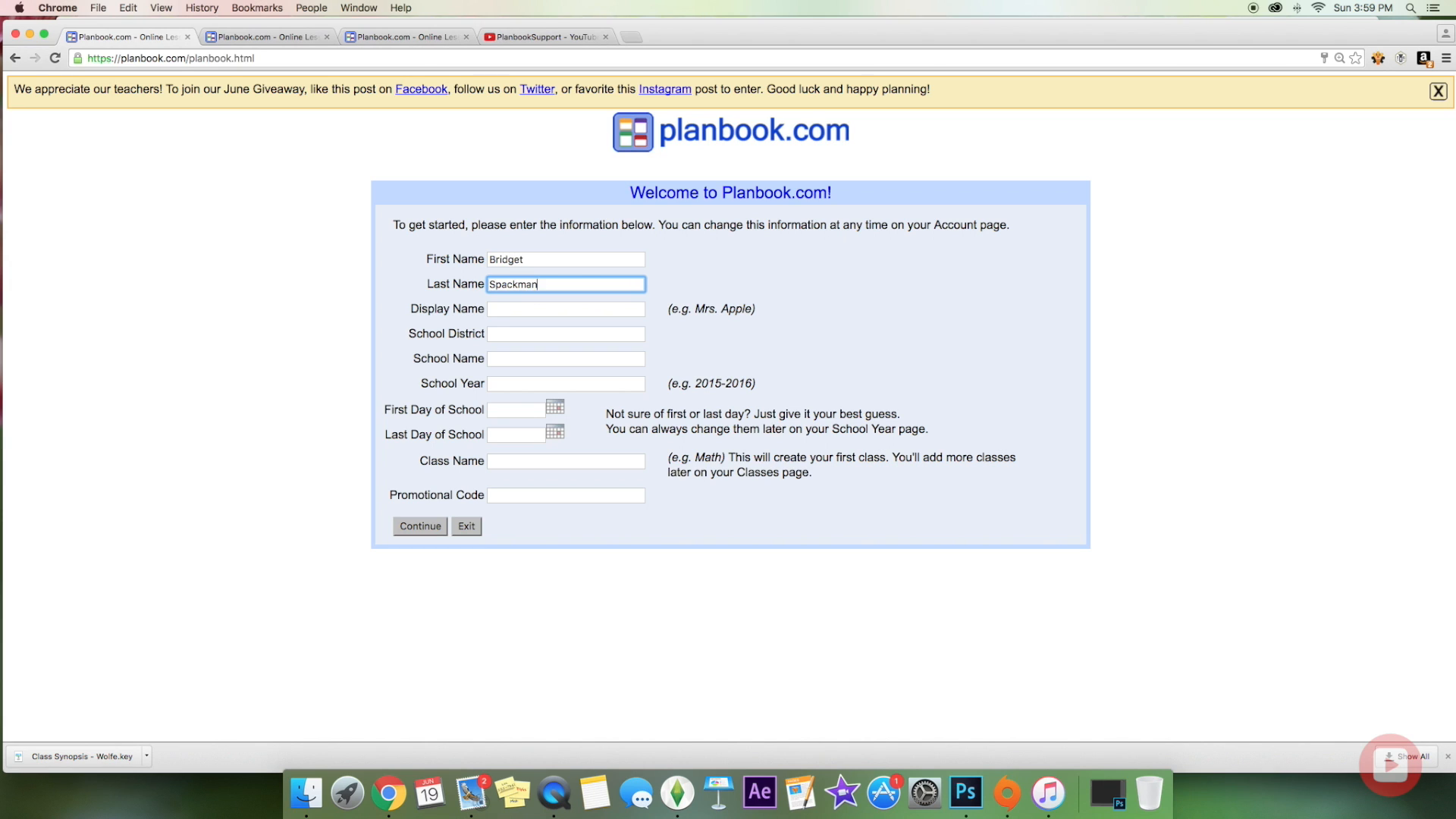
{"action": "key", "text": "Tab"}
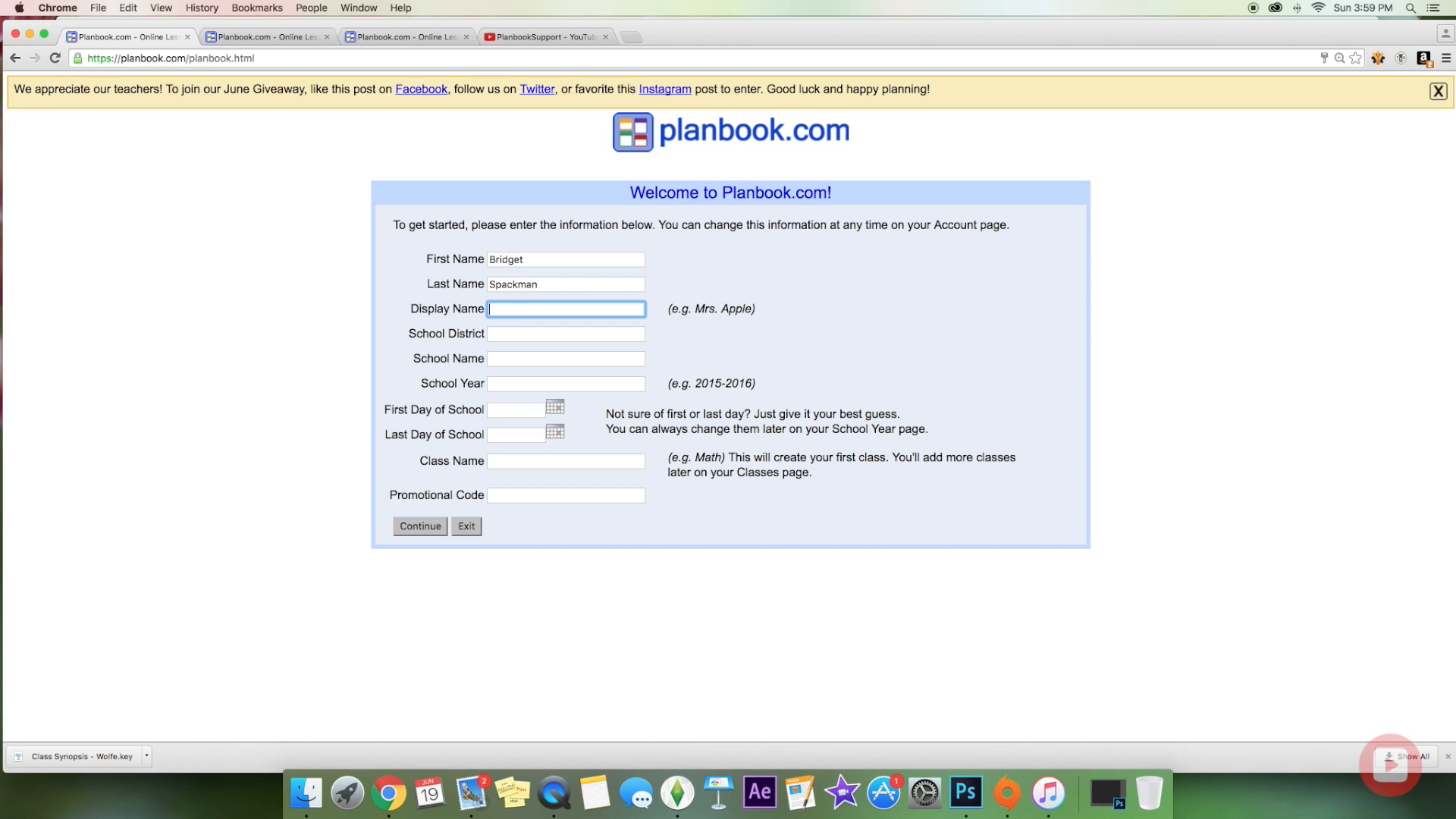
{"action": "type", "text": "Mrs. Spackman"}
Step: Enter district Awesome Central, school Awesome Heights Elementary and school year 2016-2017
{"action": "key", "text": "Tab"}
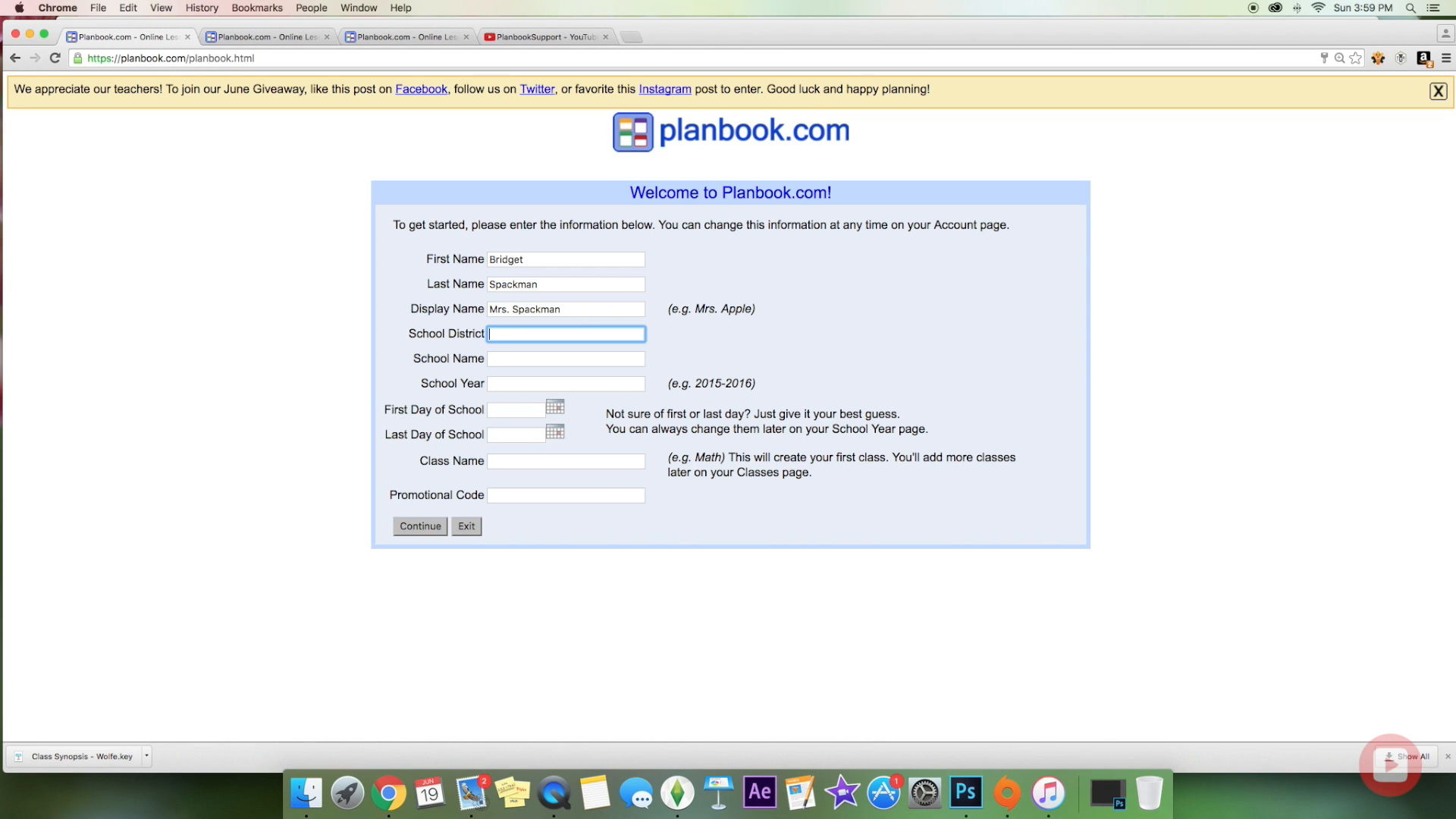
{"action": "type", "text": "Awesome Central"}
{"action": "key", "text": "Tab"}
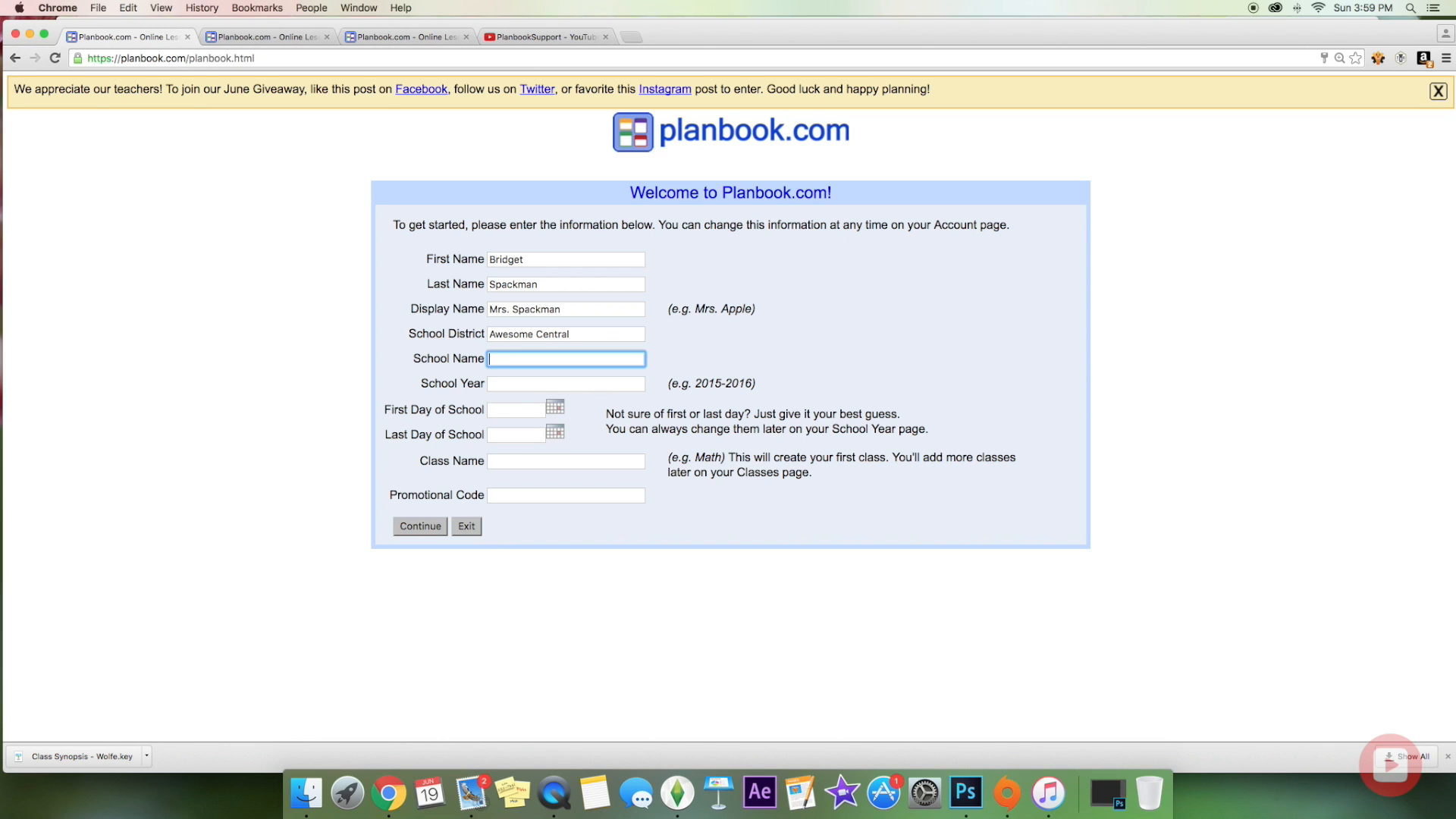
{"action": "type", "text": "Awesome Heights Elementary"}
{"action": "key", "text": "Tab"}
{"action": "type", "text": "2016"}
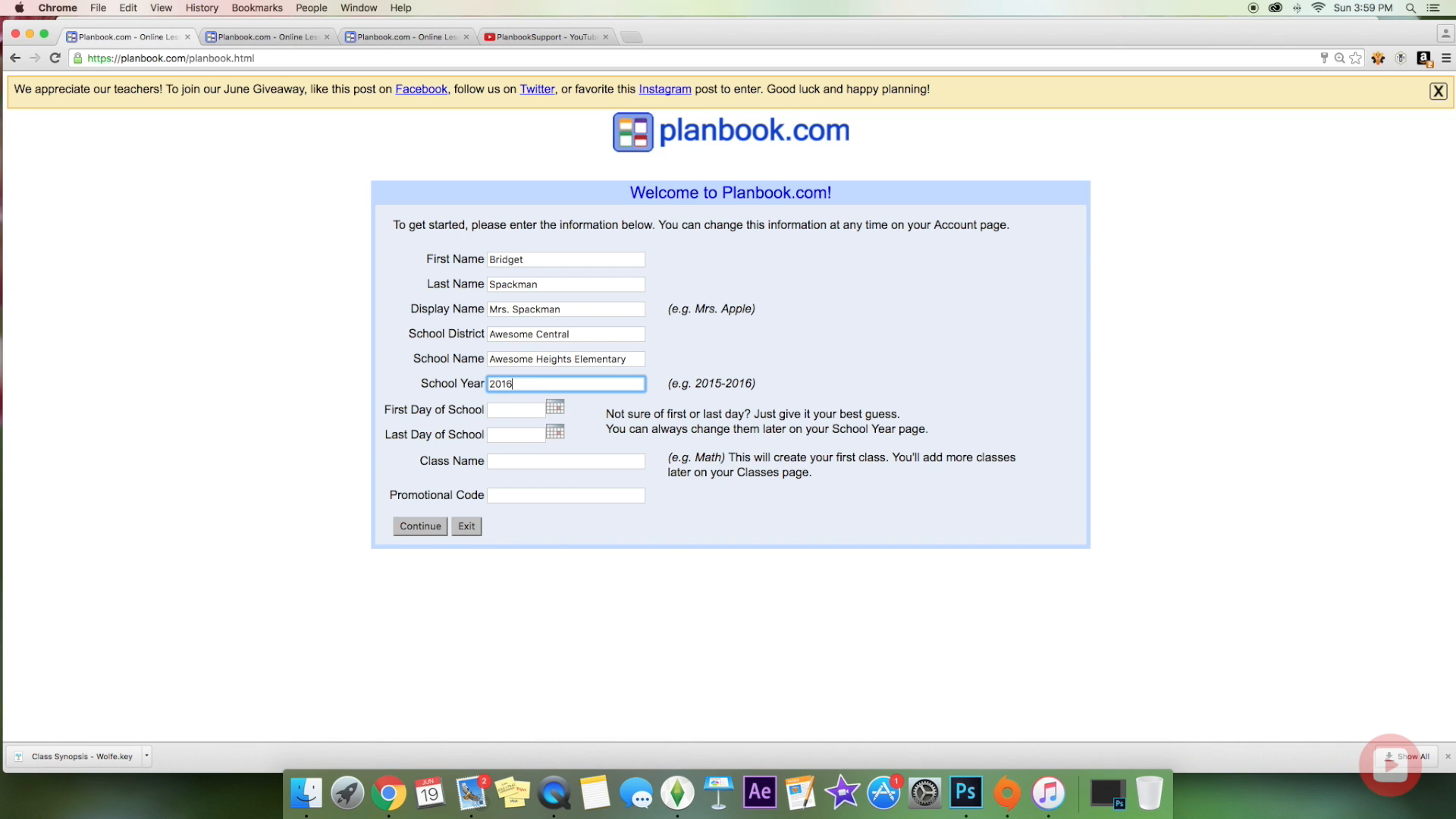
{"action": "type", "text": "-2017"}
Step: Set the school year to run from 08/22/2016 to 06/02/2017
{"action": "left_click", "coordinate": [558, 411]}
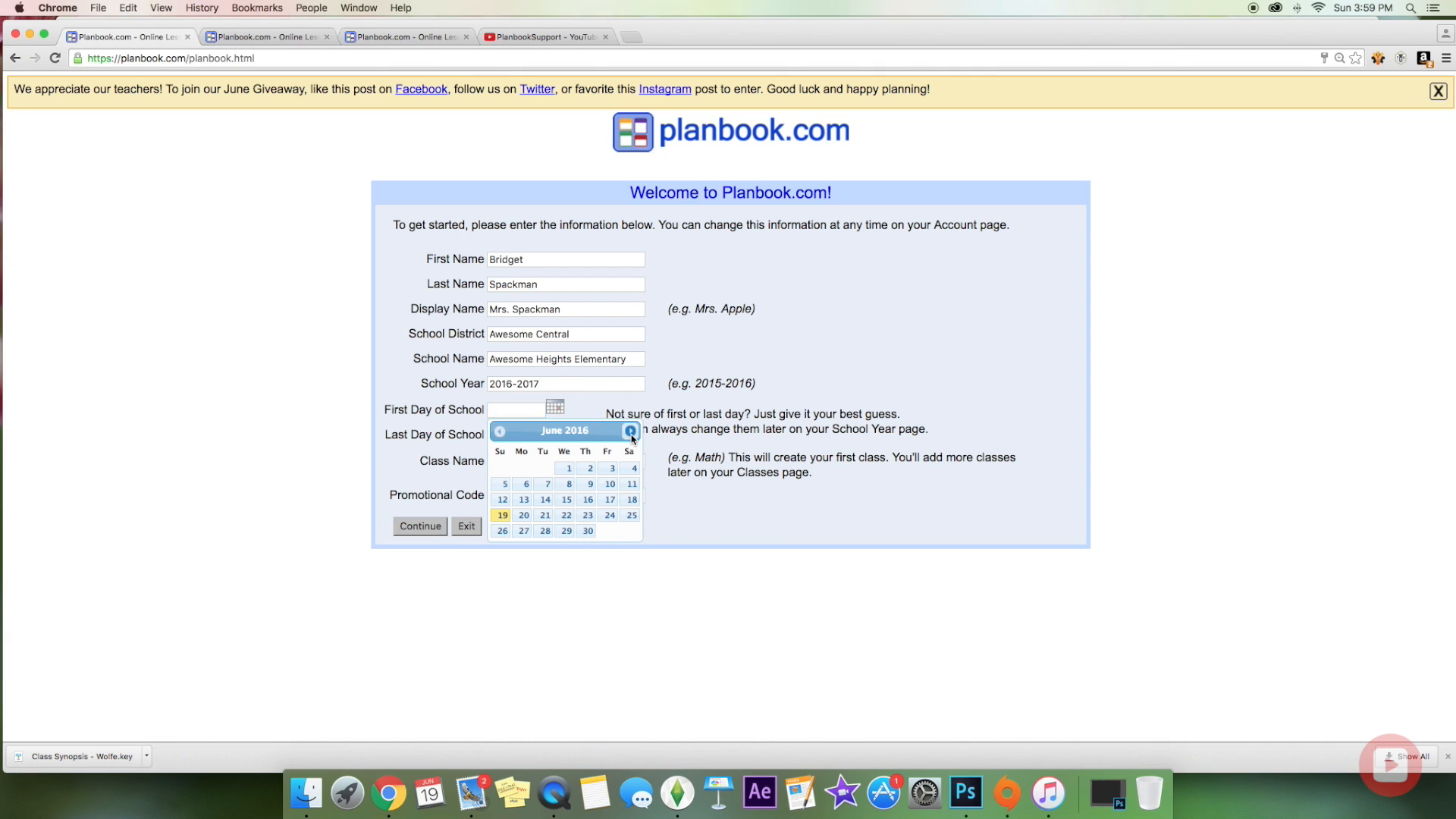
{"action": "left_click", "coordinate": [630, 435]}
{"action": "left_click", "coordinate": [630, 435]}
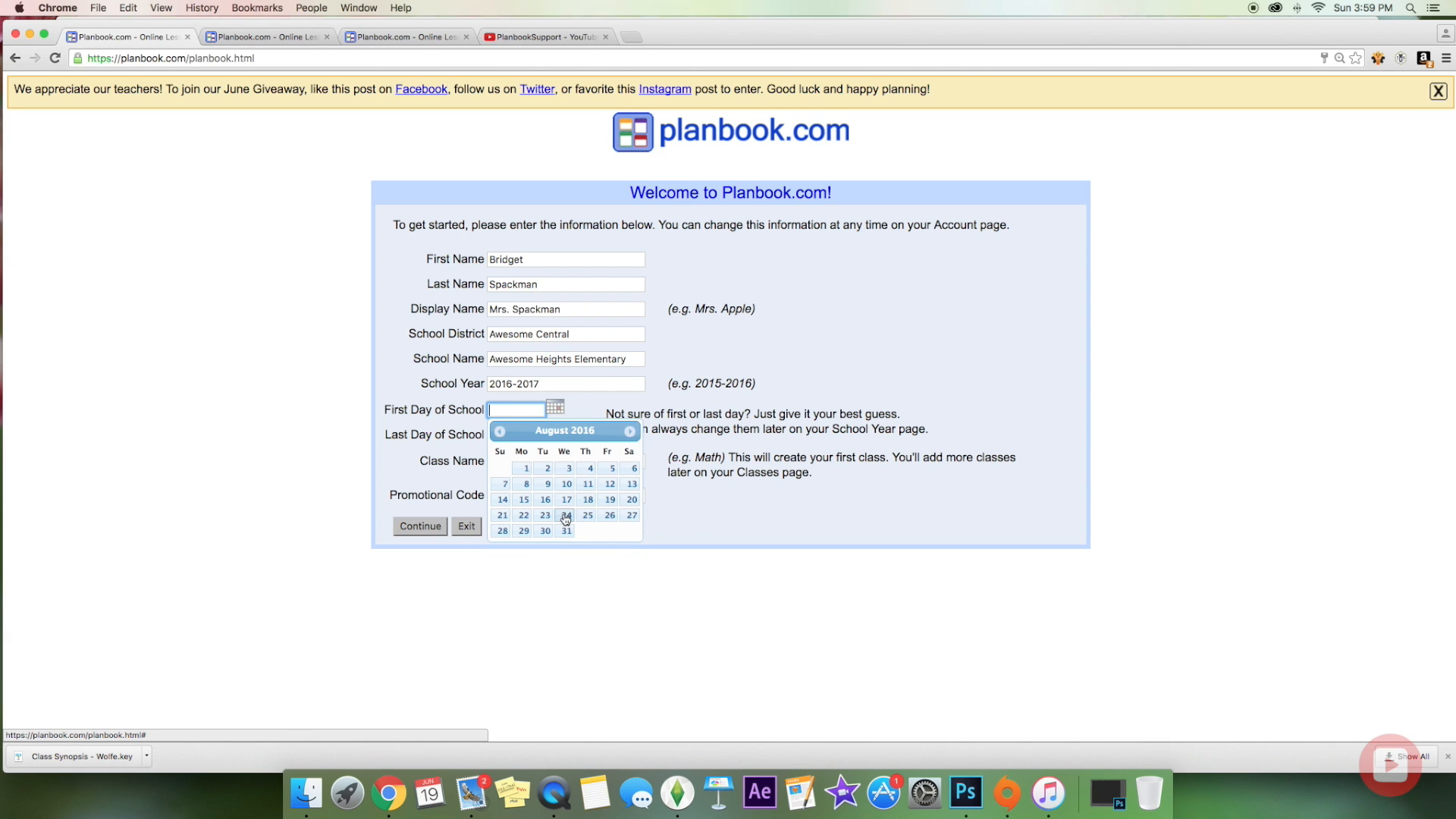
{"action": "left_click", "coordinate": [524, 516]}
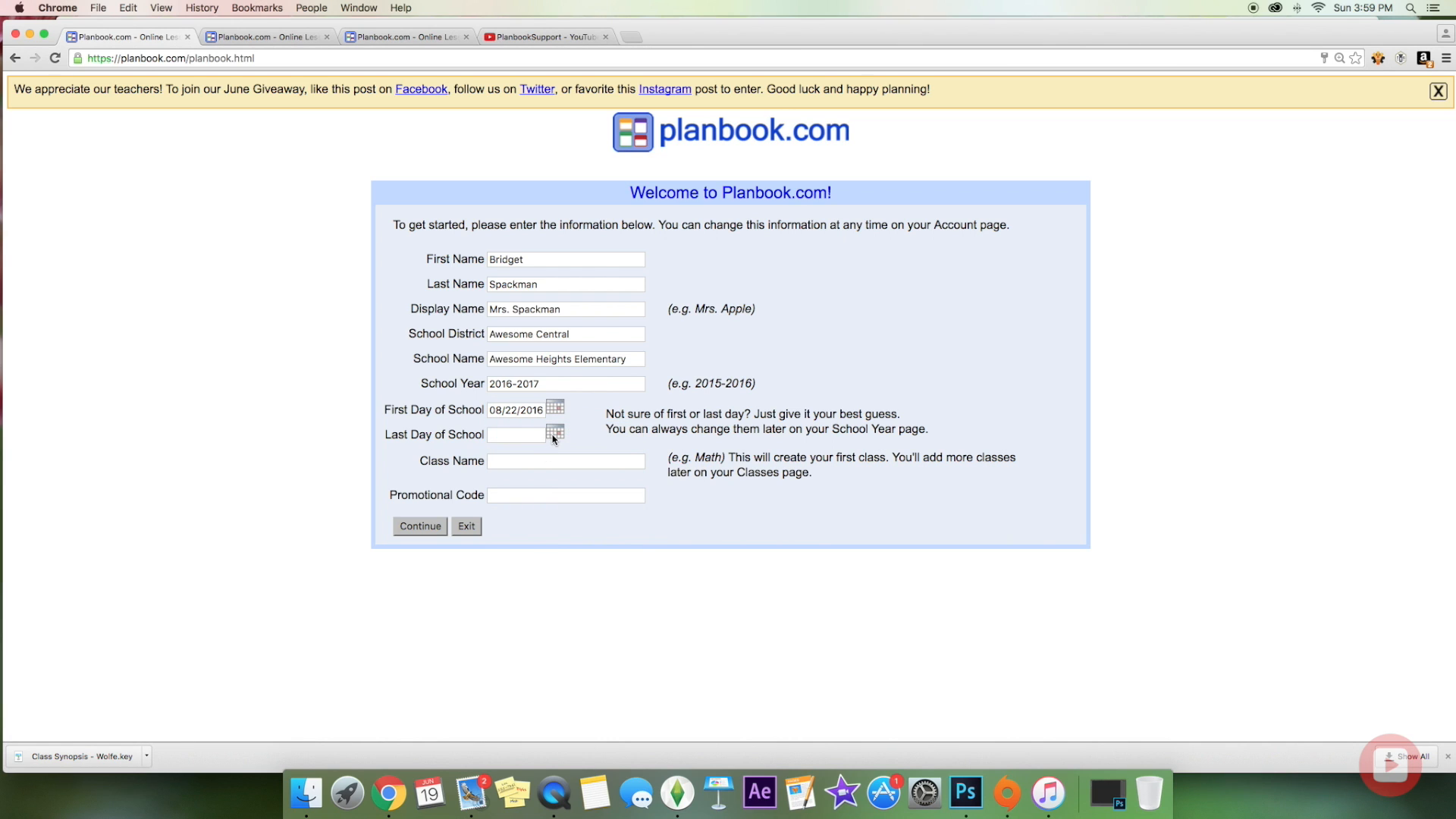
{"action": "left_click", "coordinate": [554, 438]}
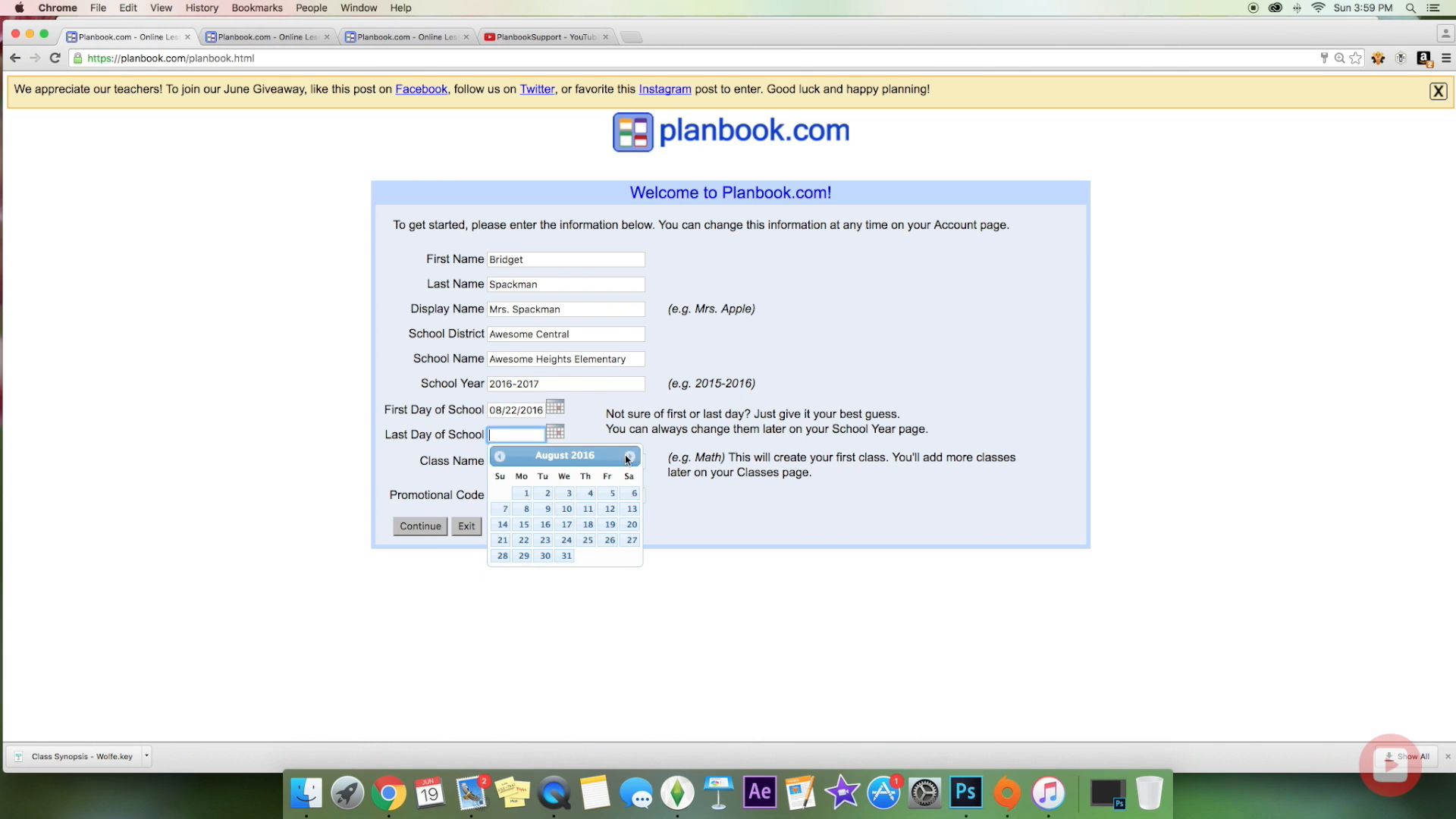
{"action": "left_click", "coordinate": [629, 455]}
{"action": "left_click", "coordinate": [629, 456]}
{"action": "left_click", "coordinate": [628, 456]}
{"action": "left_click", "coordinate": [629, 456]}
{"action": "left_click", "coordinate": [629, 455]}
{"action": "left_click", "coordinate": [628, 456]}
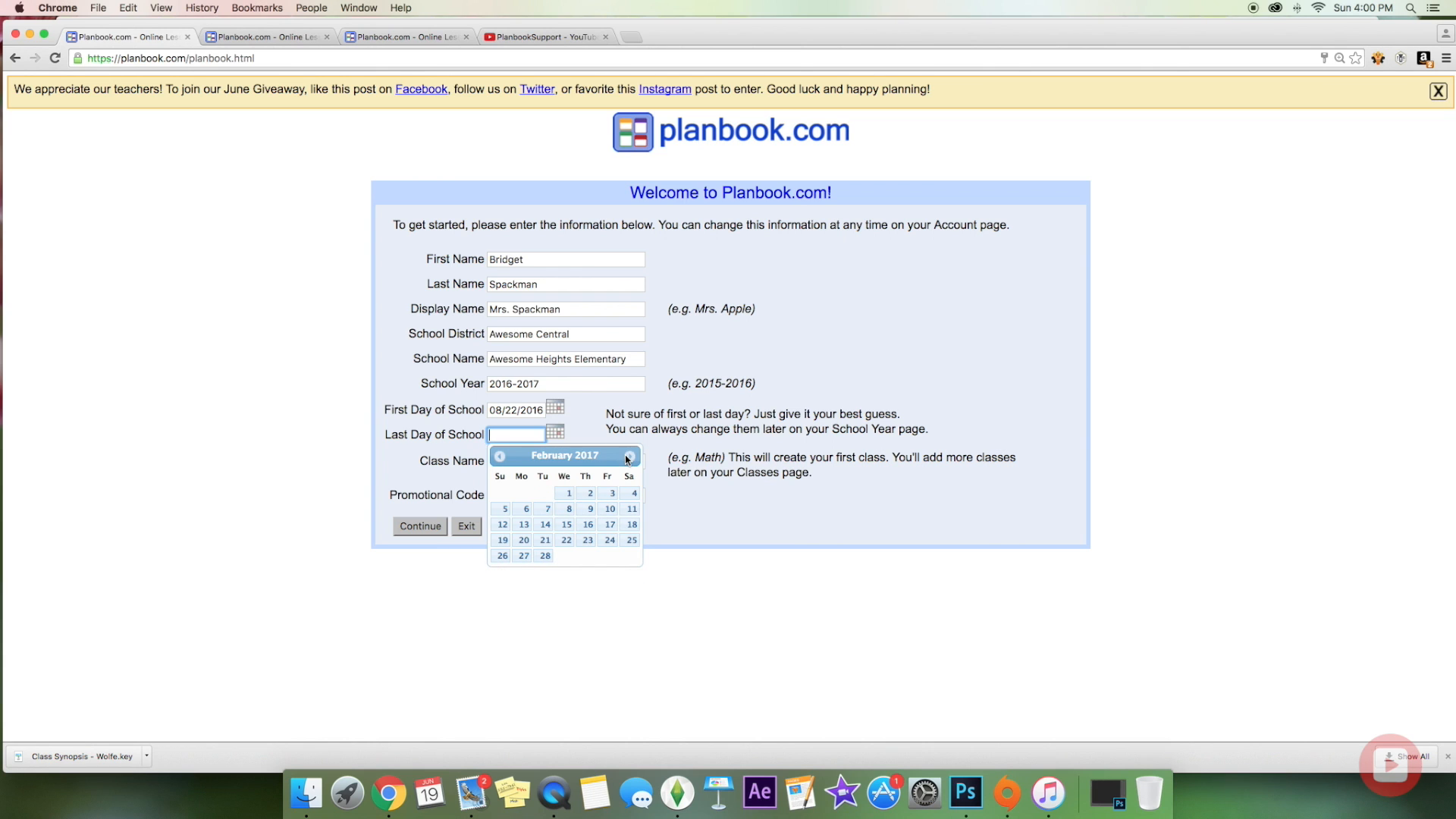
{"action": "left_click", "coordinate": [628, 456]}
{"action": "left_click", "coordinate": [632, 457]}
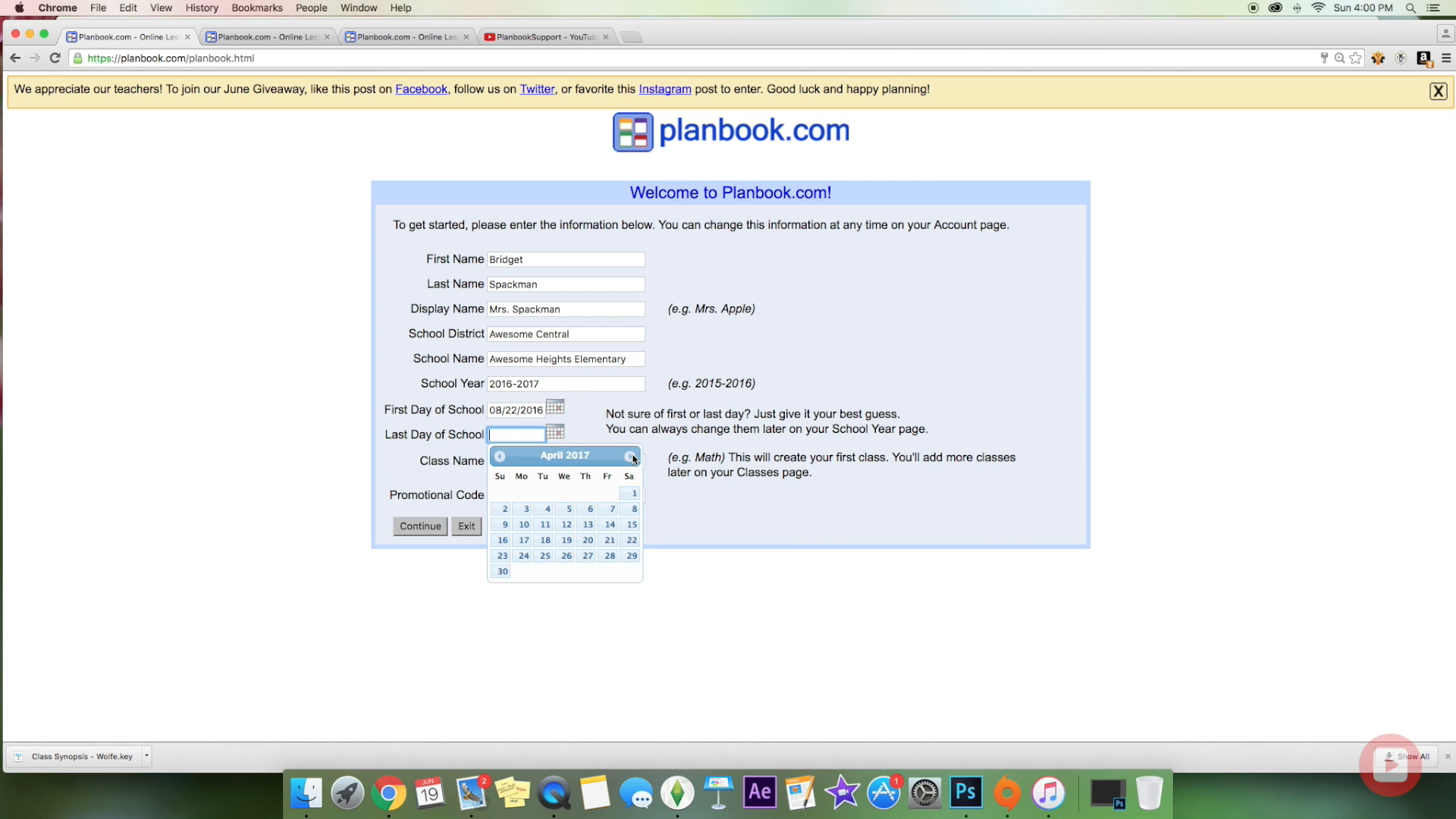
{"action": "left_click", "coordinate": [633, 458]}
{"action": "left_click", "coordinate": [632, 457]}
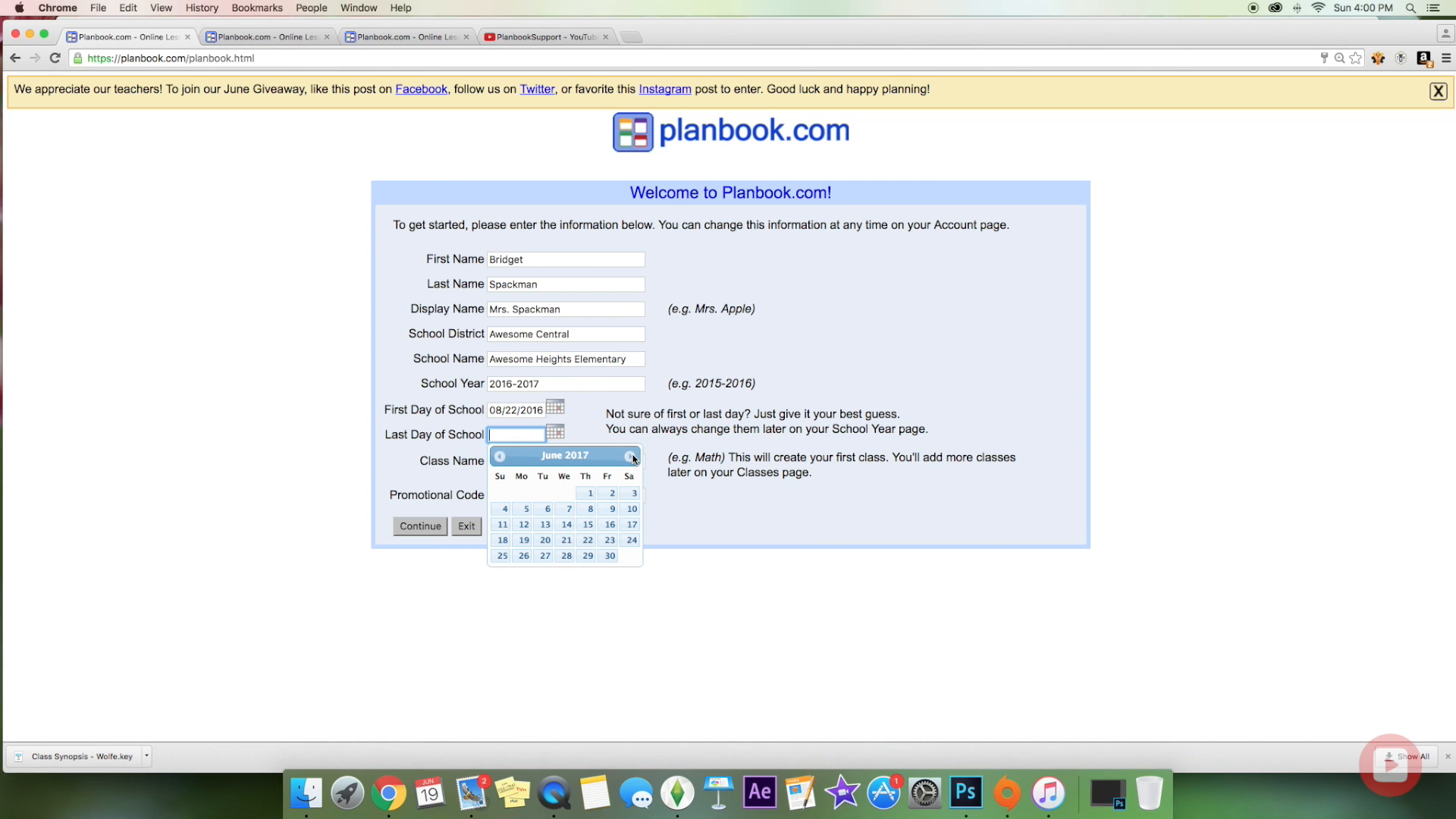
{"action": "left_click", "coordinate": [612, 493]}
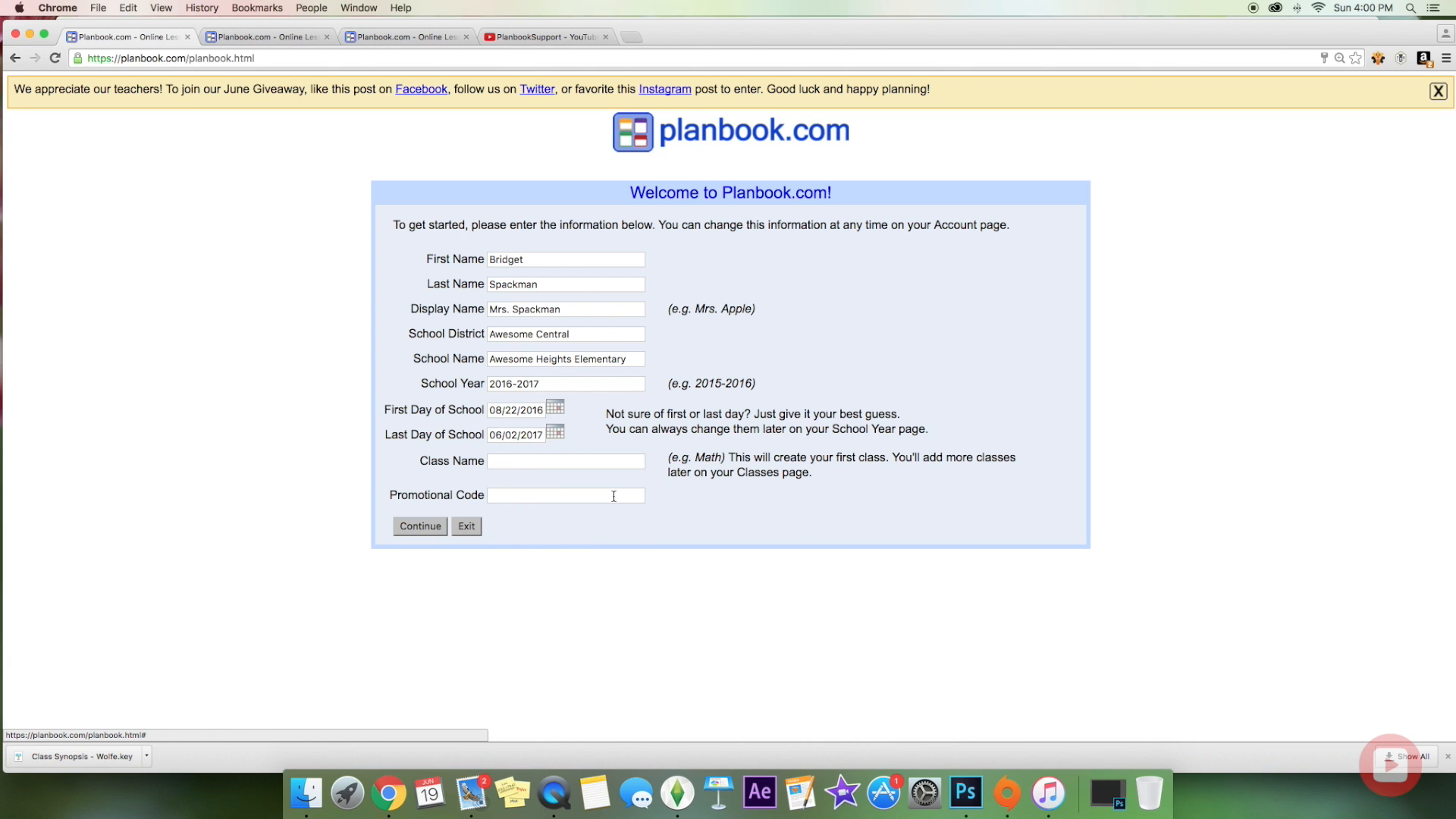
Step: Name the first class ELA and submit the welcome form
{"action": "left_click", "coordinate": [566, 464]}
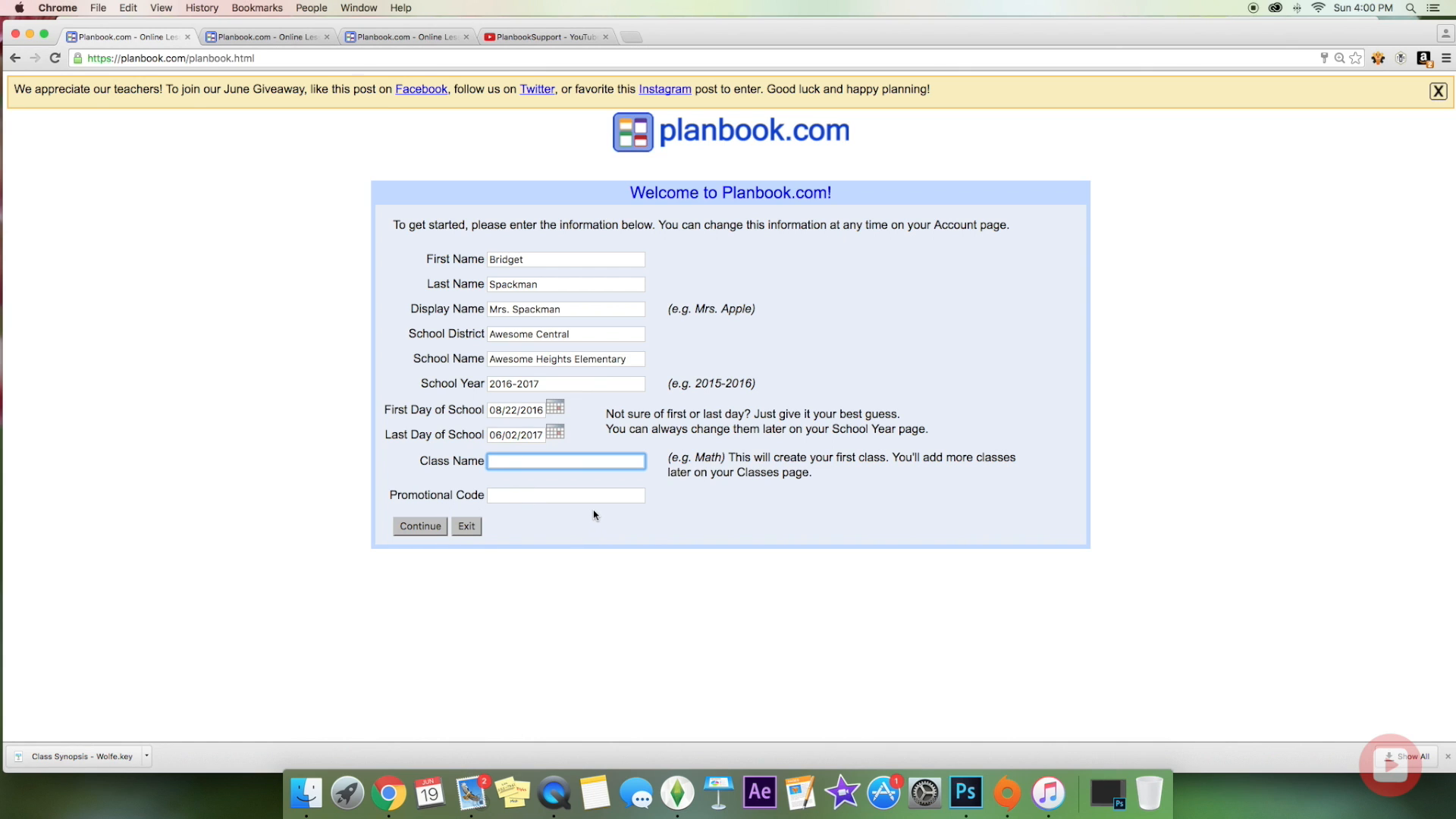
{"action": "left_click", "coordinate": [556, 498]}
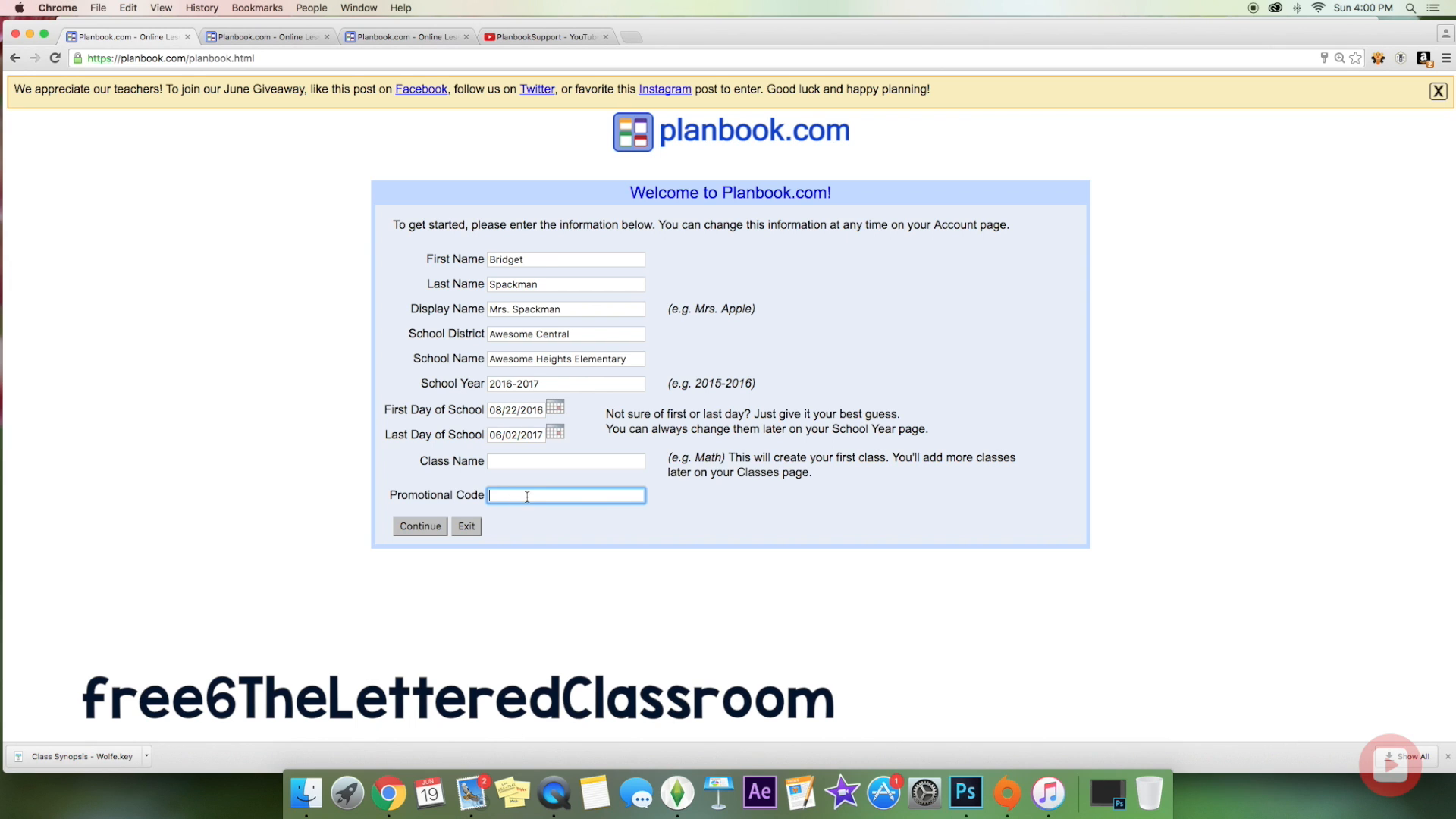
{"action": "left_click", "coordinate": [439, 529]}
{"action": "left_click", "coordinate": [509, 461]}
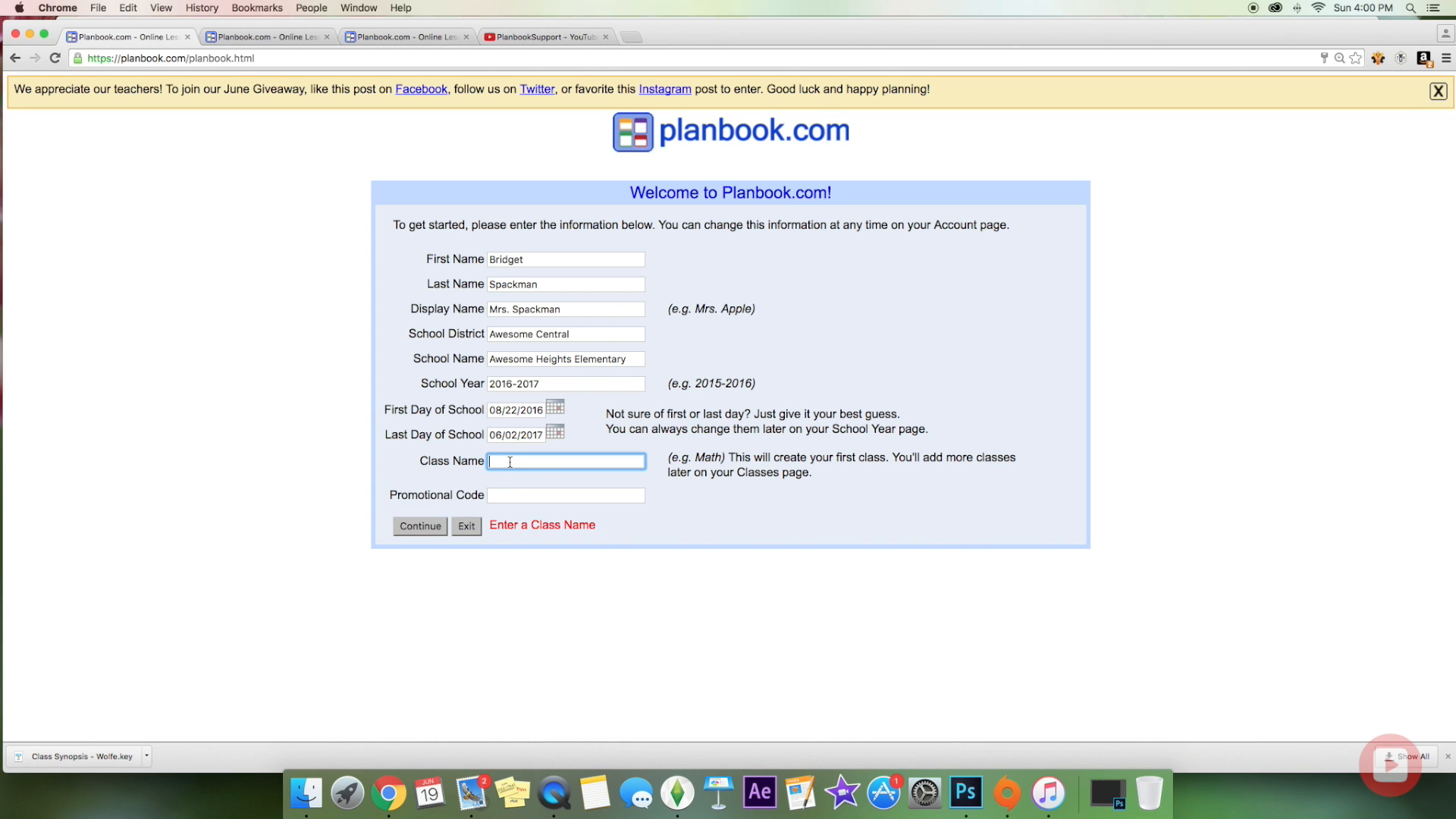
{"action": "type", "text": "ELA"}
{"action": "left_click", "coordinate": [418, 531]}
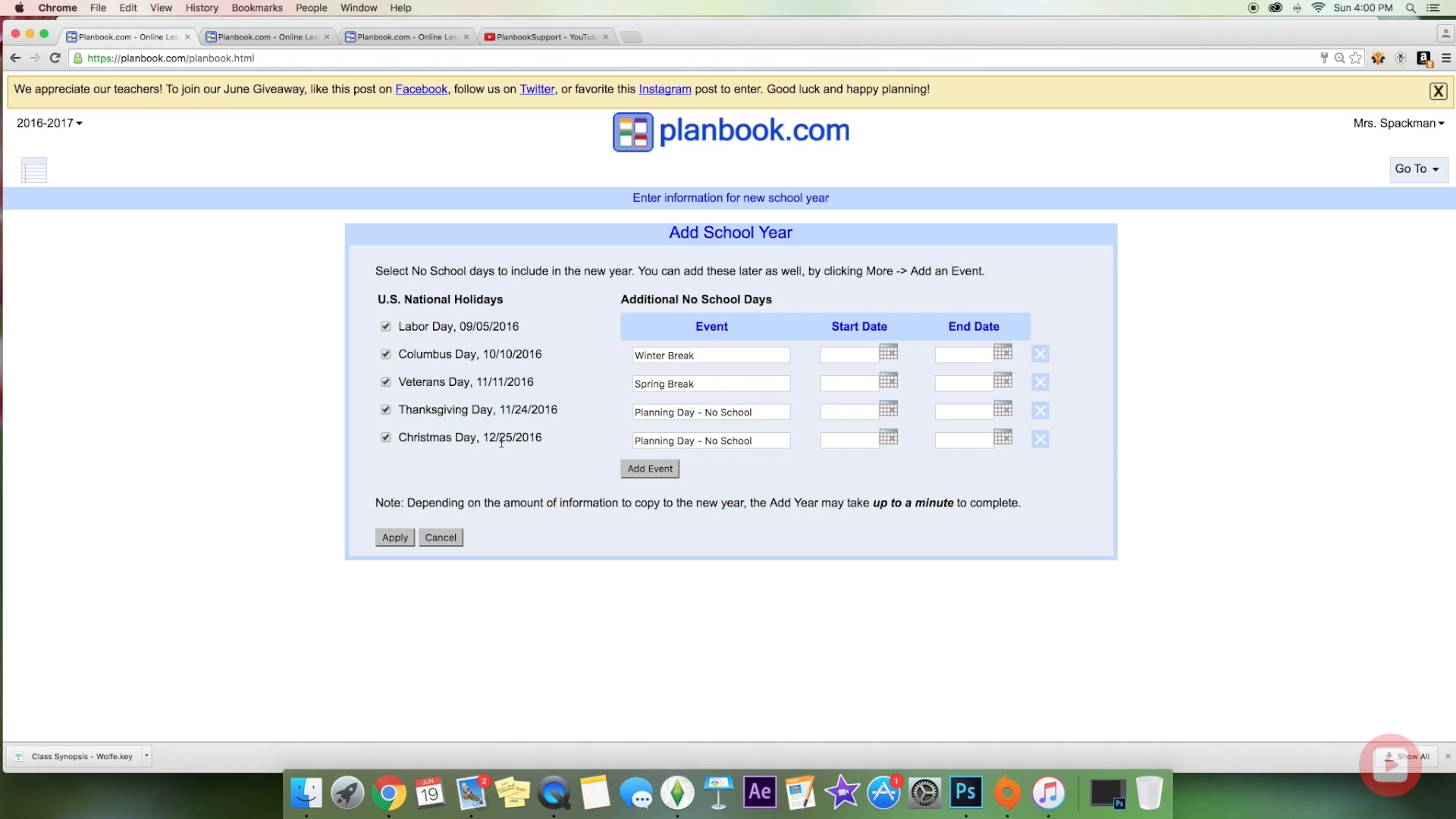
Step: Set Winter Break to run from 12/26/2016 to 01/02/2017
{"action": "left_click", "coordinate": [889, 354]}
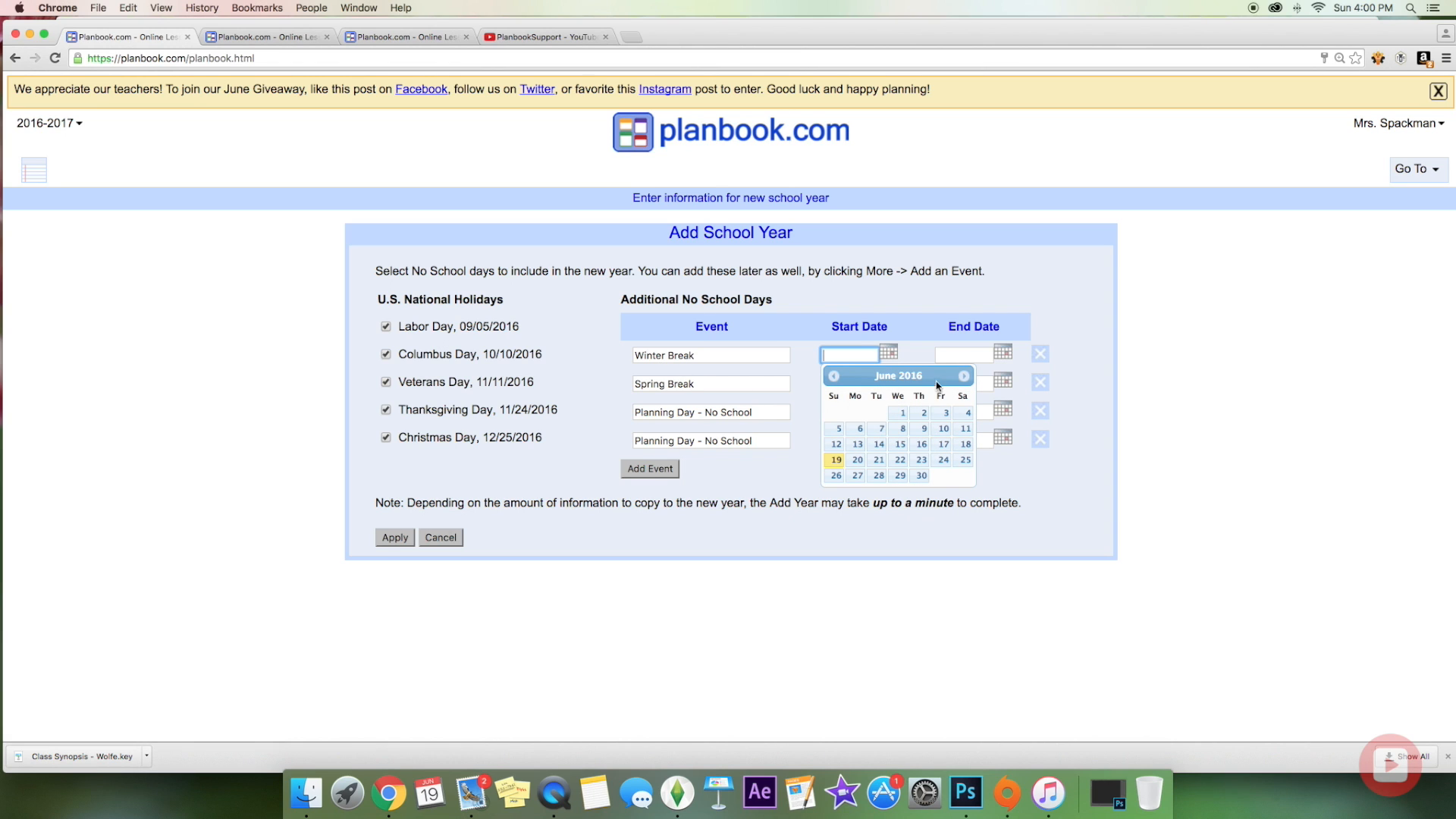
{"action": "left_click", "coordinate": [964, 376]}
{"action": "left_click", "coordinate": [963, 376]}
{"action": "left_click", "coordinate": [963, 376]}
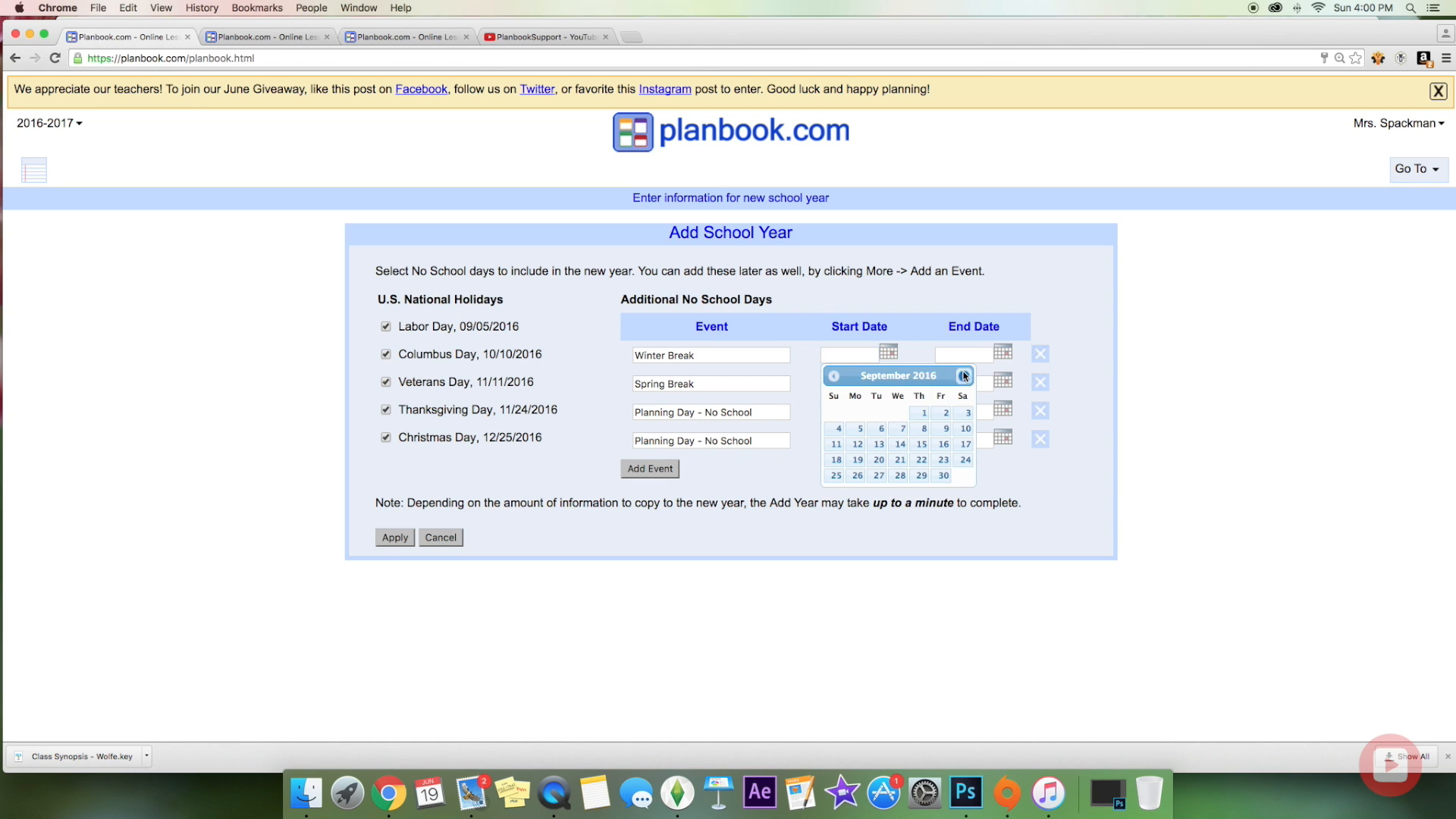
{"action": "left_click", "coordinate": [964, 376]}
{"action": "left_click", "coordinate": [963, 376]}
{"action": "left_click", "coordinate": [963, 376]}
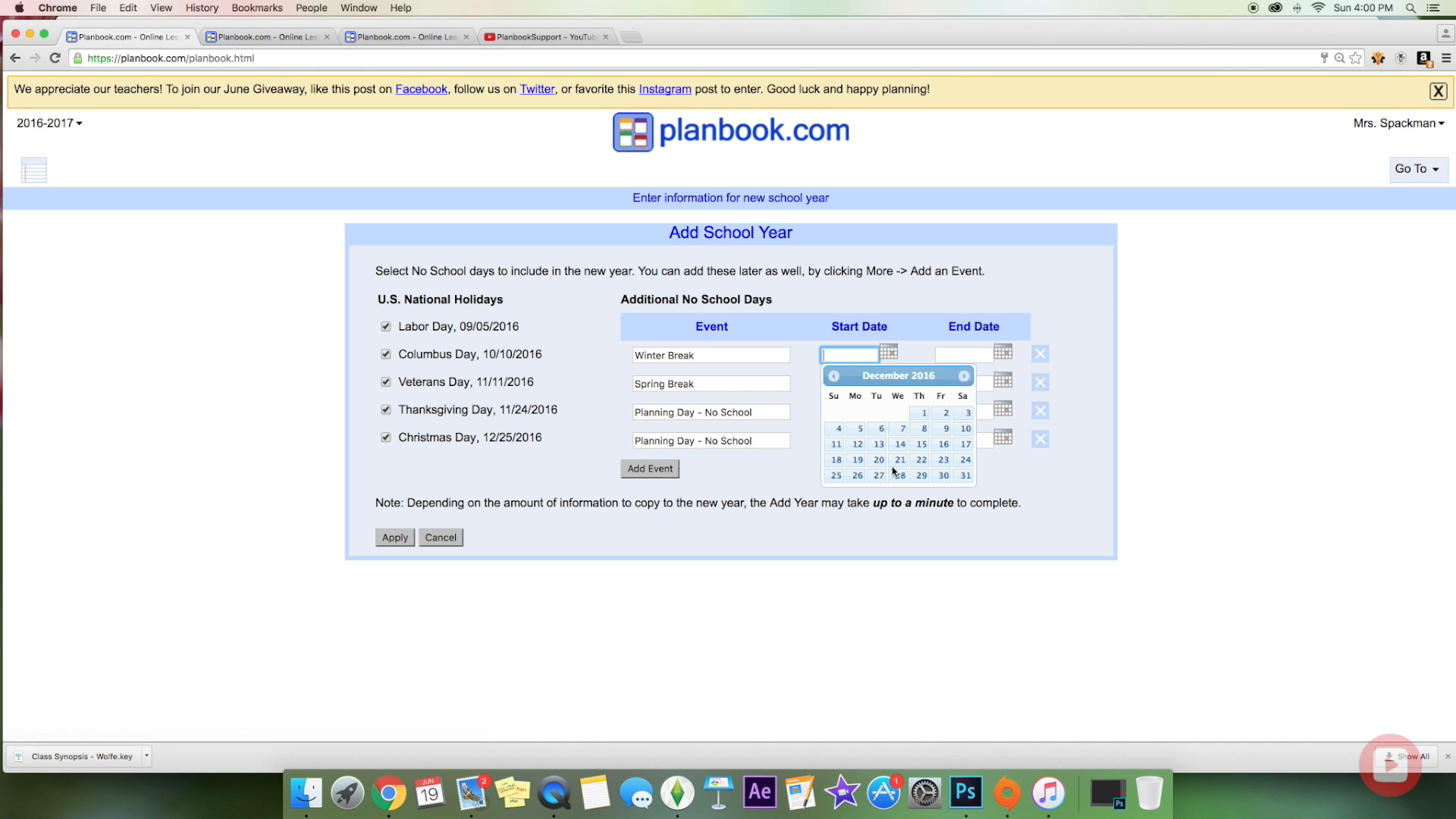
{"action": "left_click", "coordinate": [857, 476]}
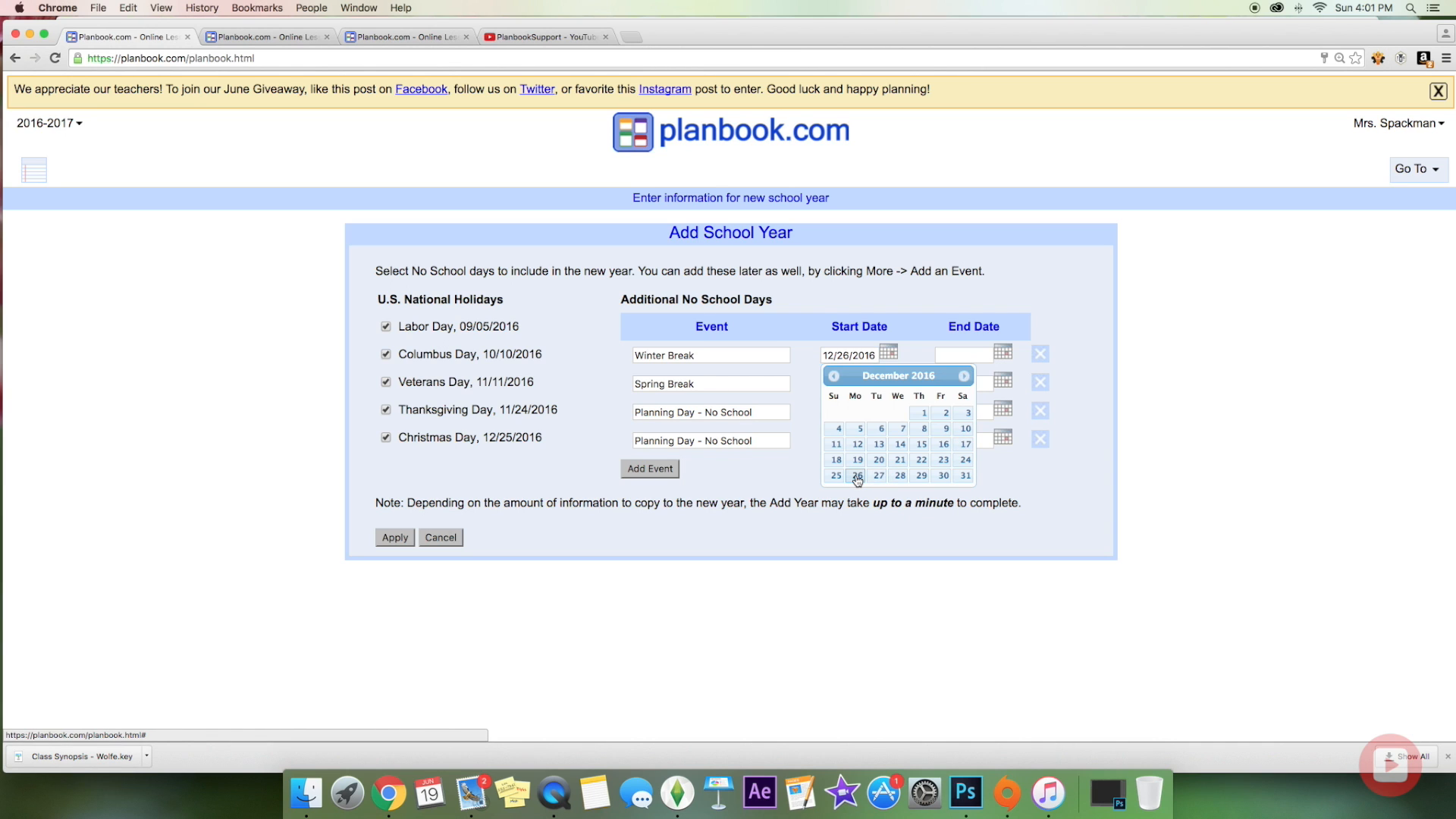
{"action": "left_click", "coordinate": [1001, 356]}
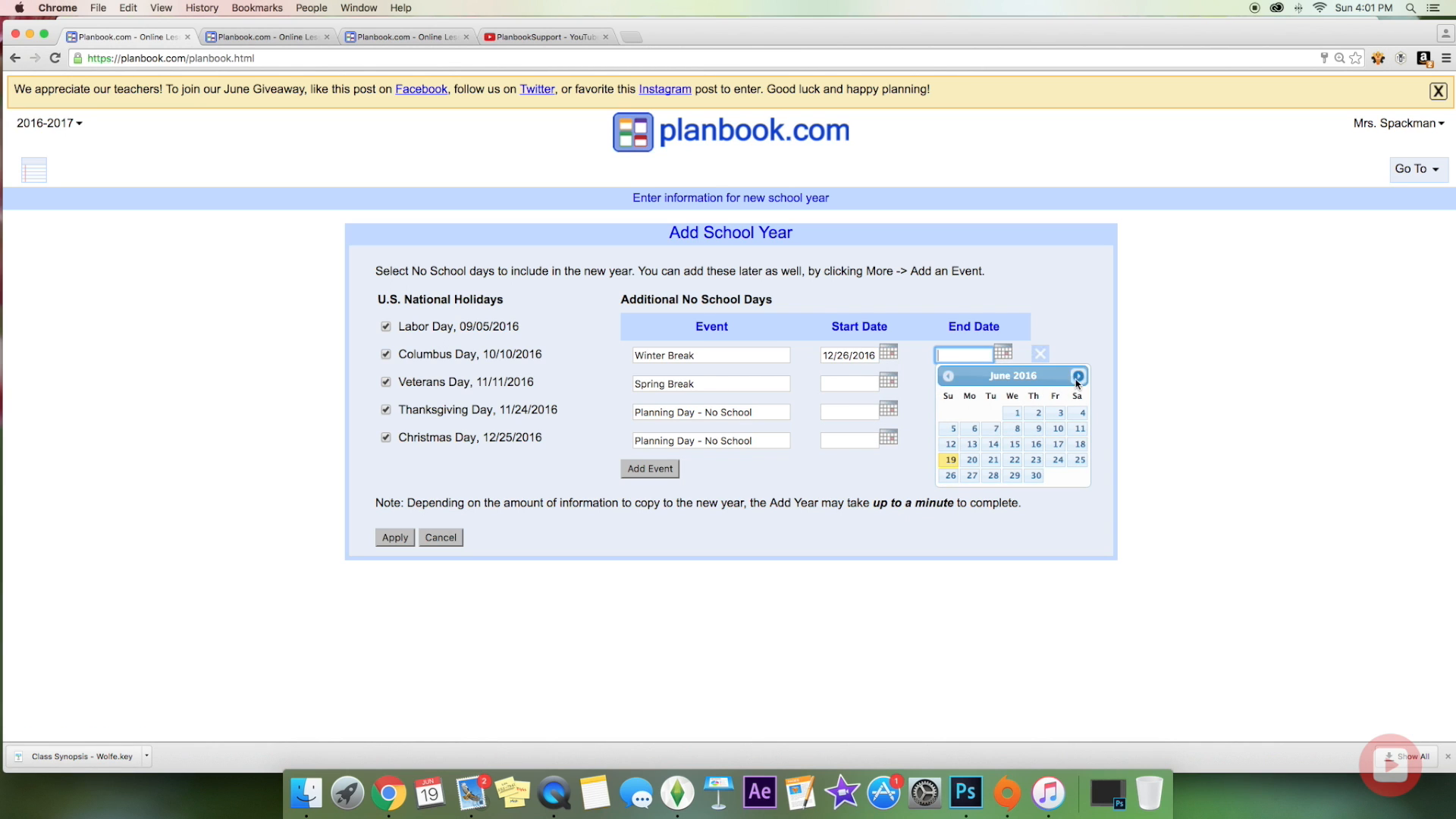
{"action": "left_click", "coordinate": [1077, 376]}
{"action": "left_click", "coordinate": [1077, 376]}
{"action": "left_click", "coordinate": [1077, 376]}
{"action": "left_click", "coordinate": [1078, 376]}
{"action": "left_click", "coordinate": [1077, 376]}
{"action": "left_click", "coordinate": [1077, 376]}
{"action": "left_click", "coordinate": [1077, 376]}
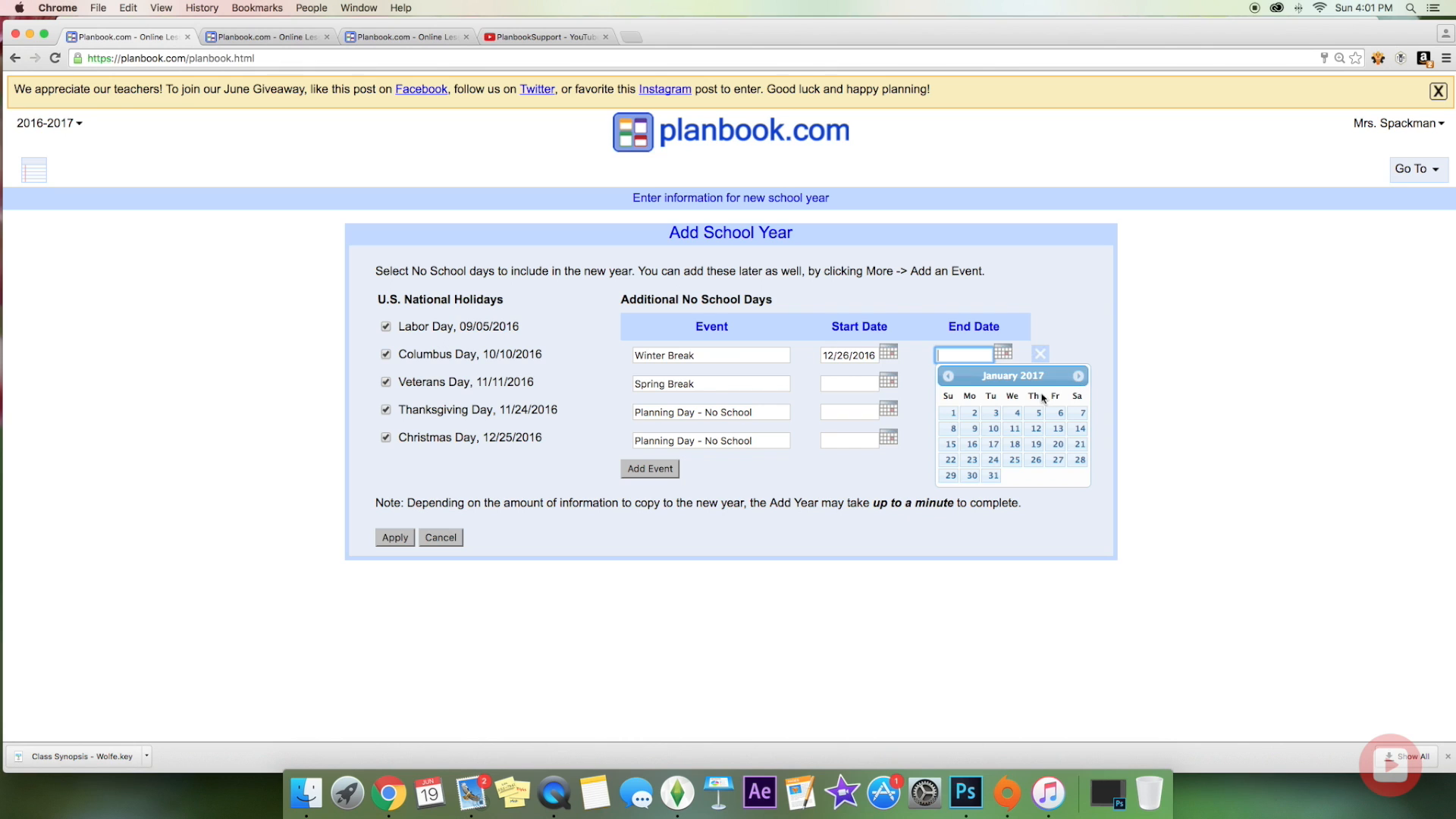
{"action": "left_click", "coordinate": [971, 414]}
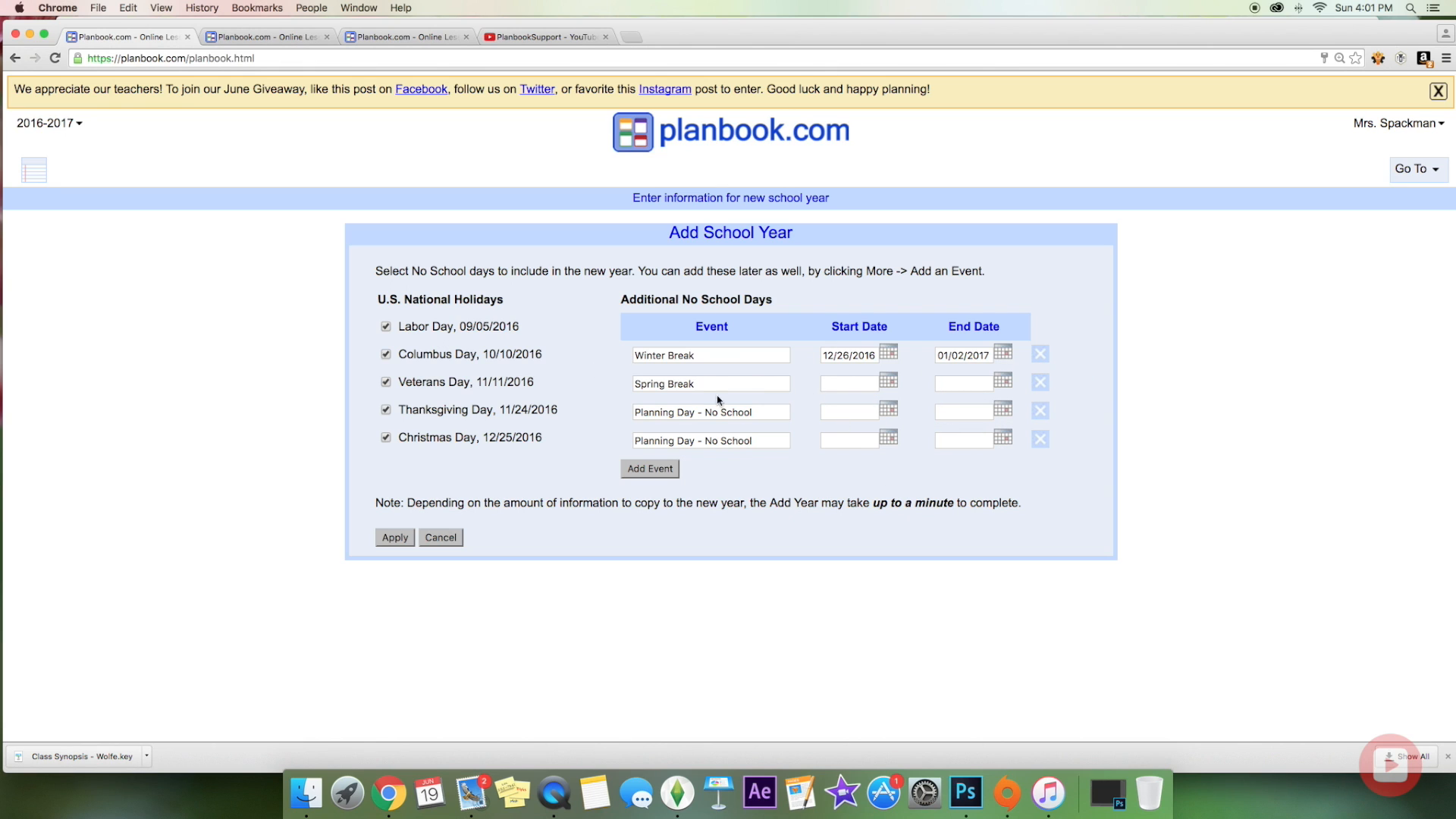
Step: Remove the Spring Break and both Planning Day rows, then create the school year
{"action": "left_click", "coordinate": [1037, 387]}
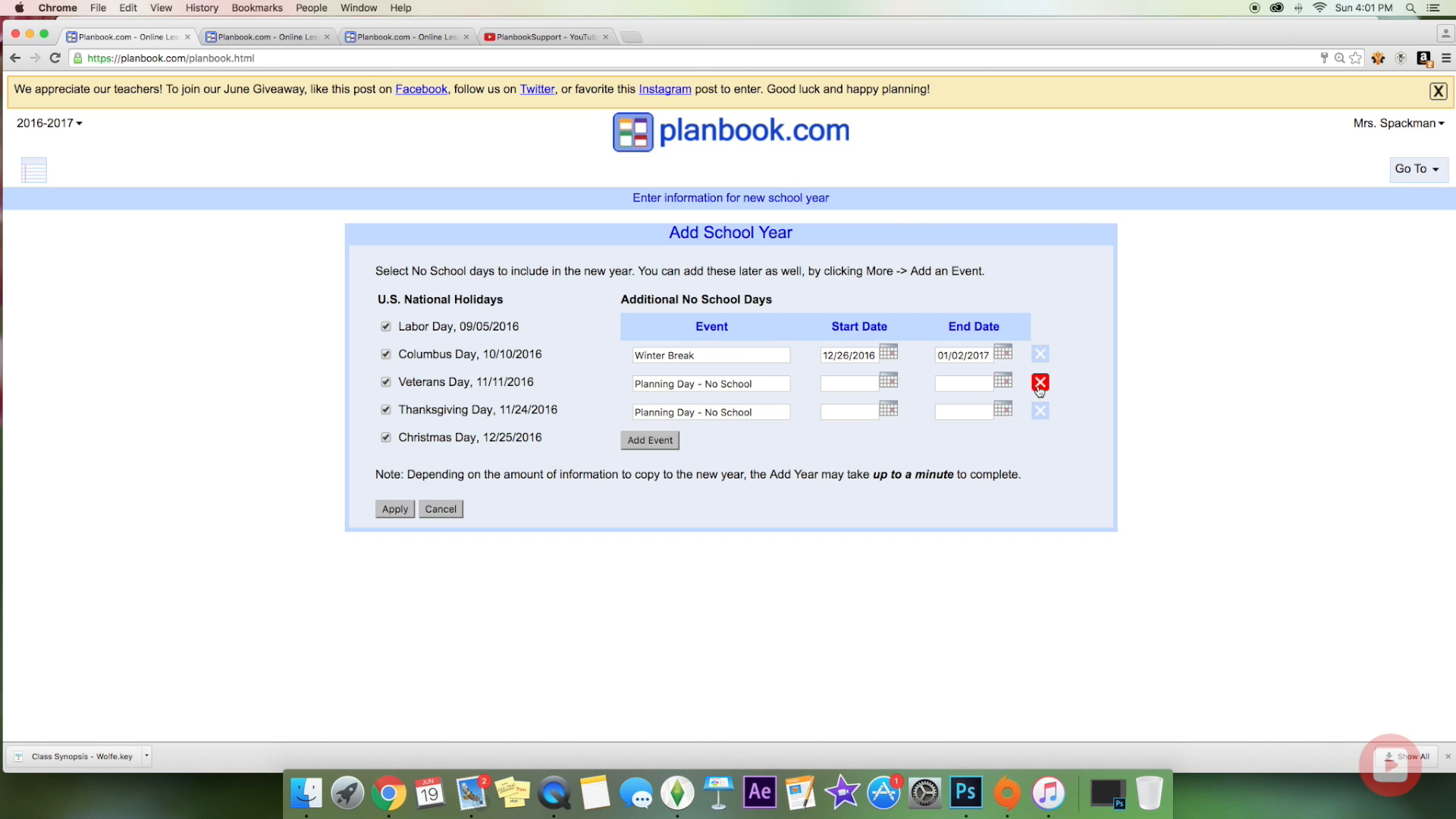
{"action": "left_click", "coordinate": [1039, 384]}
{"action": "left_click", "coordinate": [1039, 383]}
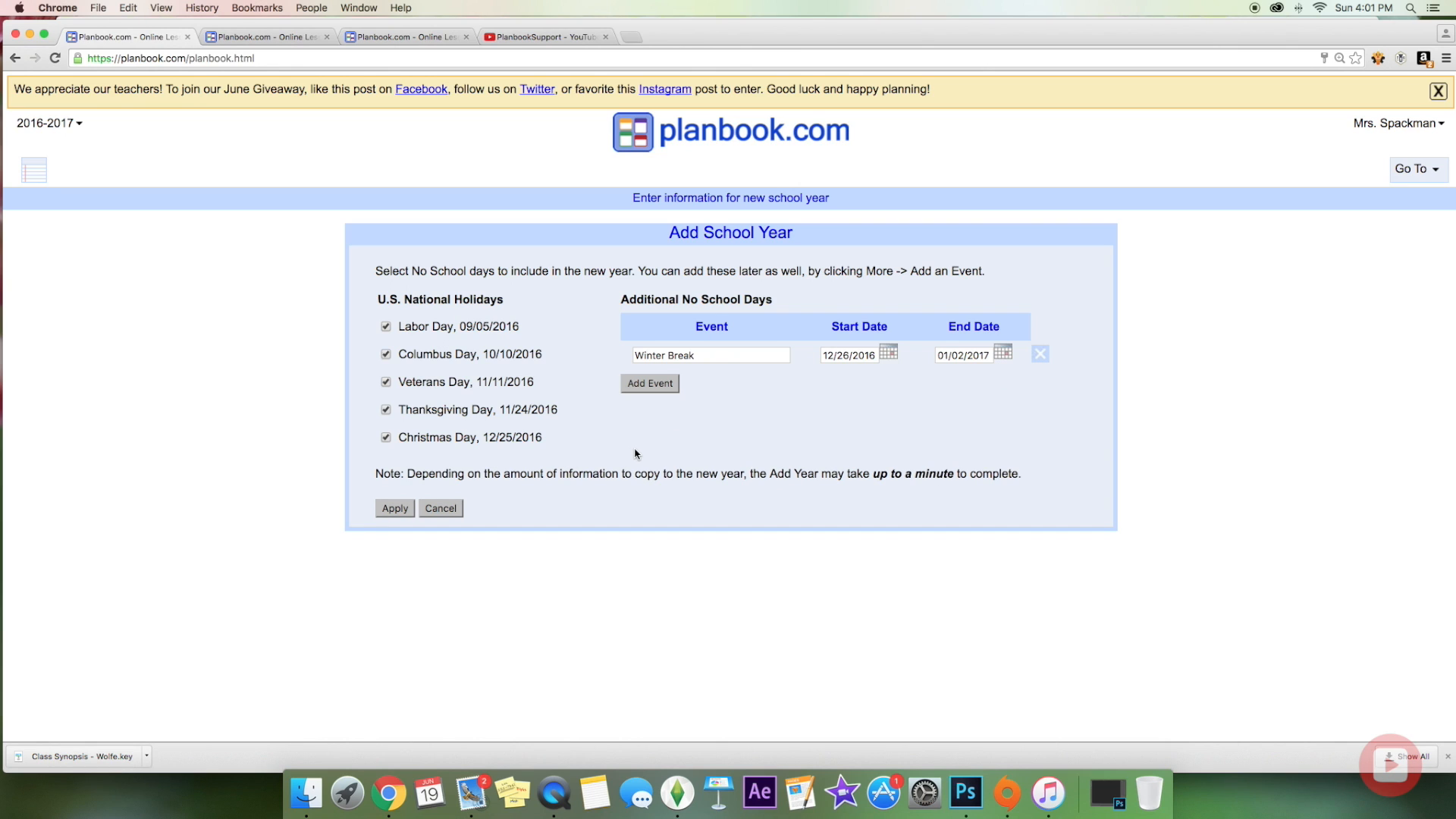
{"action": "left_click", "coordinate": [398, 509]}
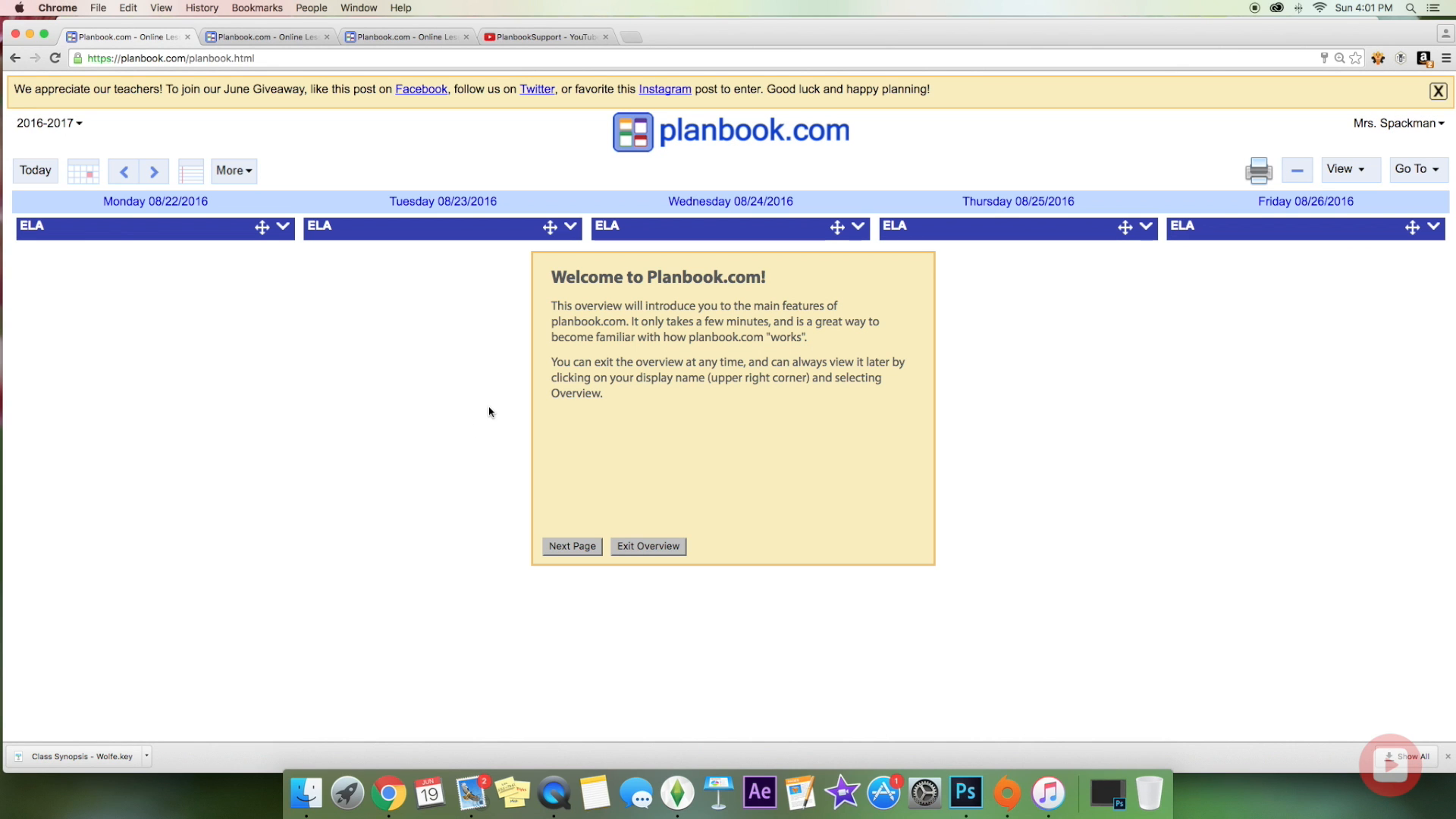
Step: Close the welcome overview and dismiss the yellow giveaway banner
{"action": "left_click", "coordinate": [642, 546]}
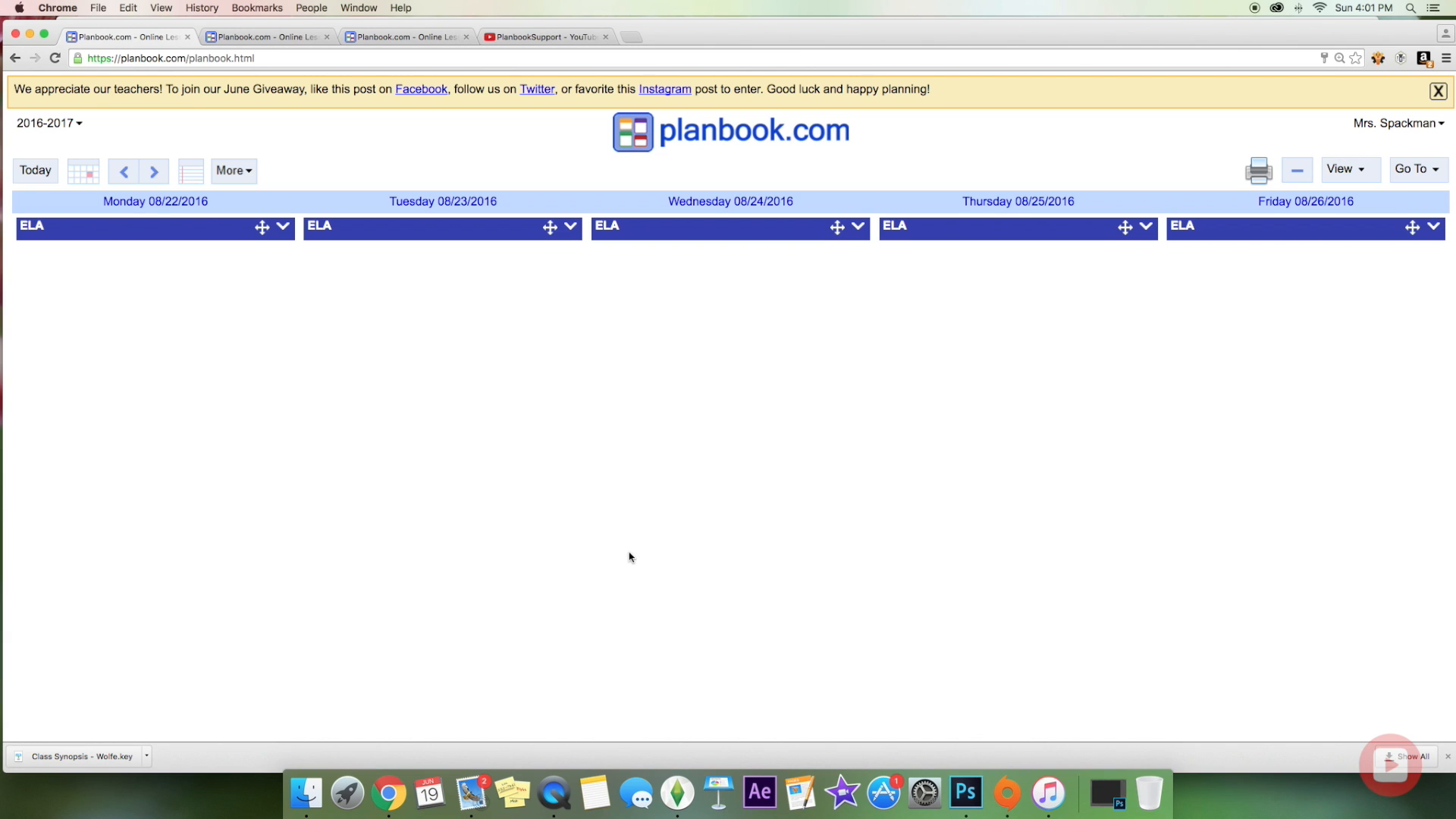
{"action": "left_click", "coordinate": [1438, 94]}
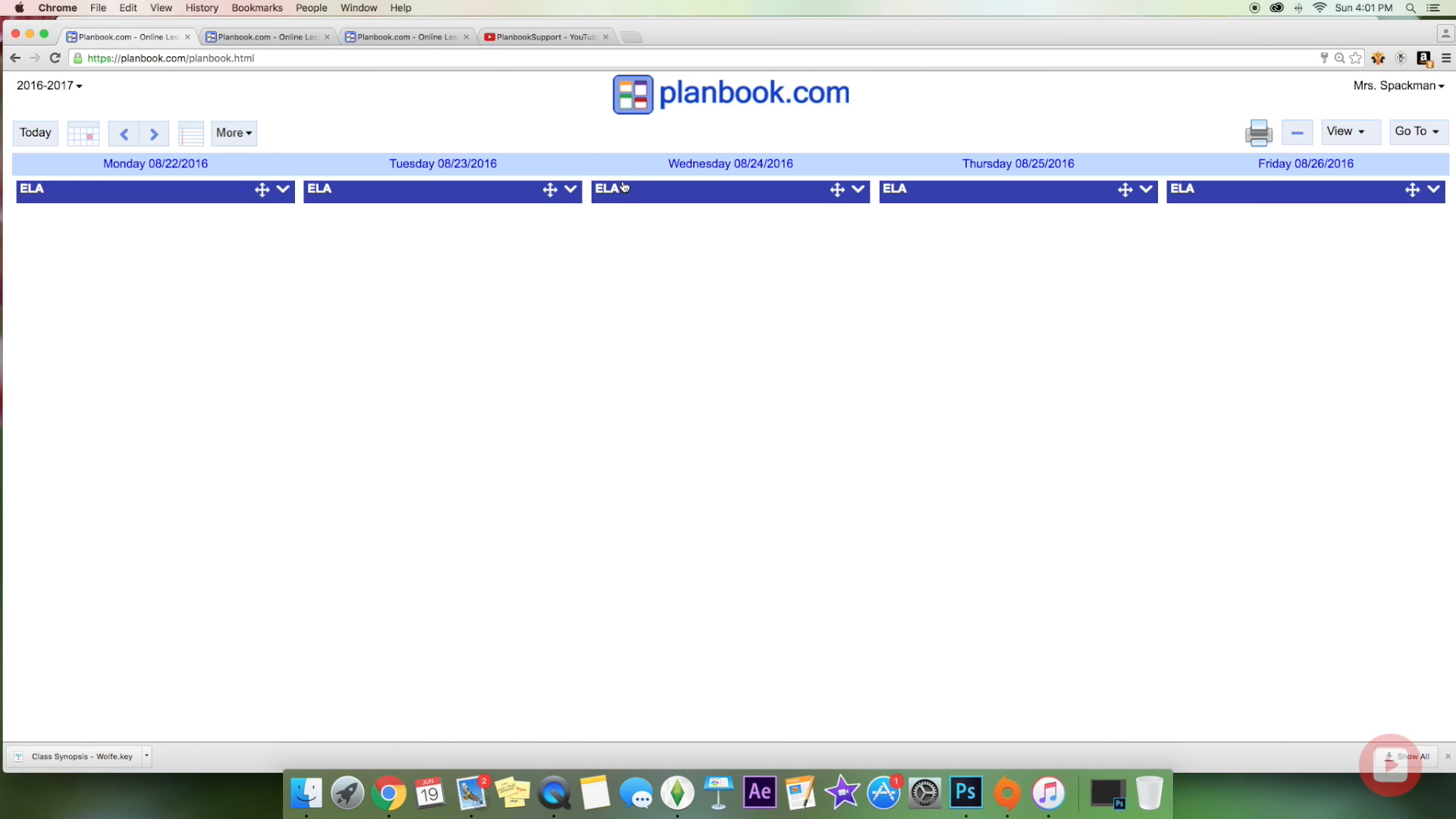
Step: Look over Monday's ELA lesson actions and the school year options, then page to the next week and back
{"action": "left_click", "coordinate": [284, 189]}
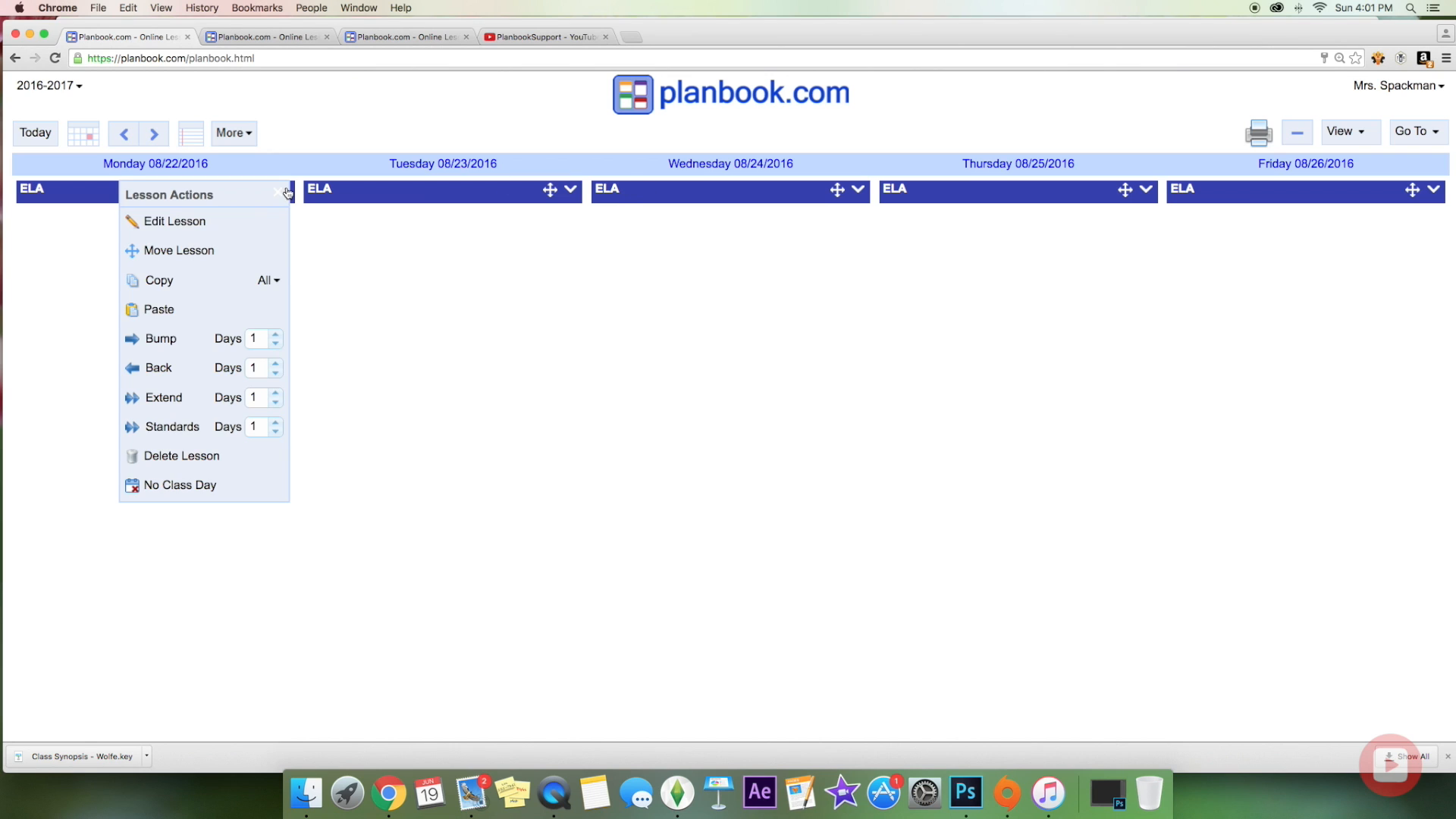
{"action": "left_click", "coordinate": [288, 192]}
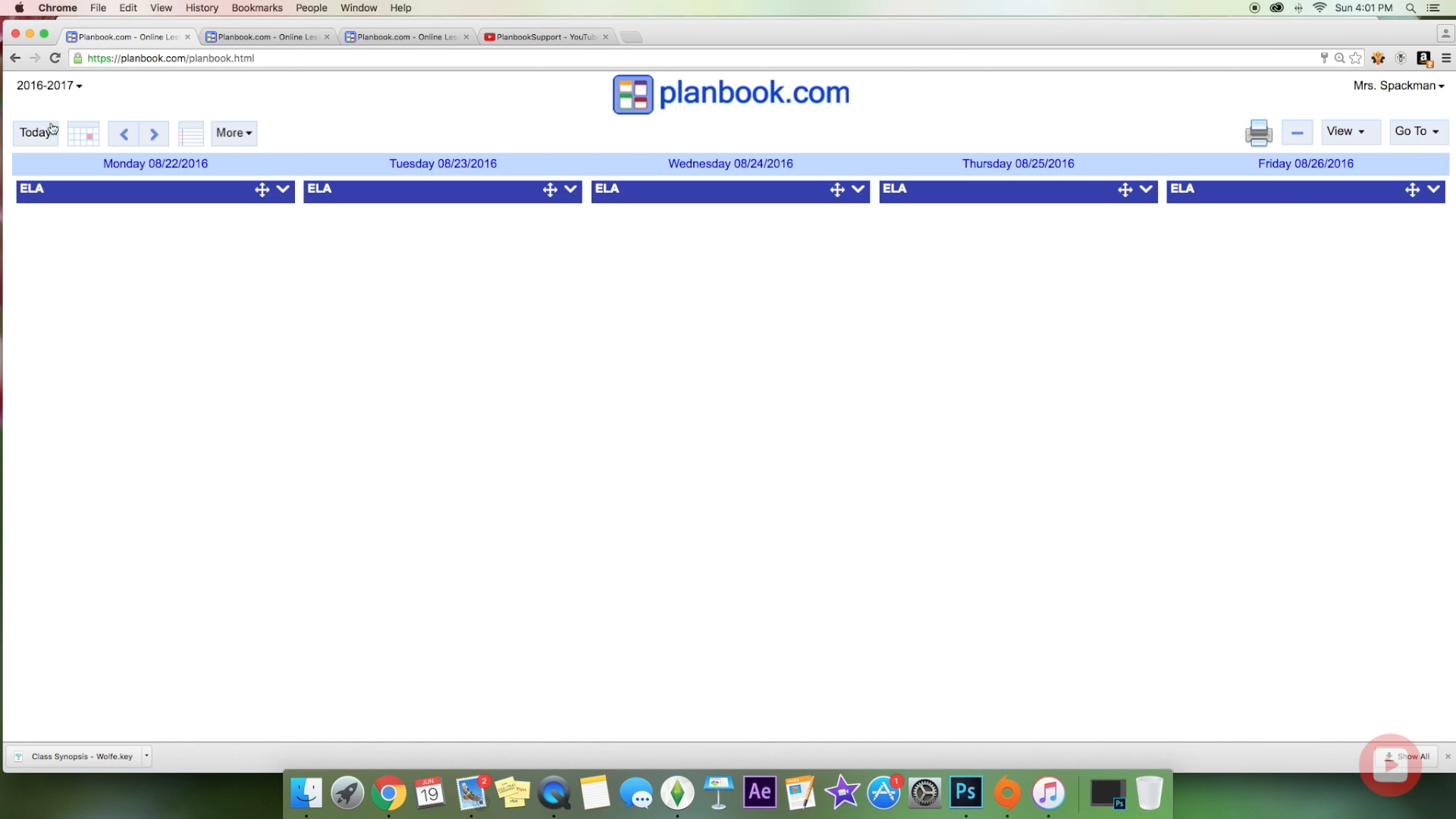
{"action": "left_click", "coordinate": [68, 88]}
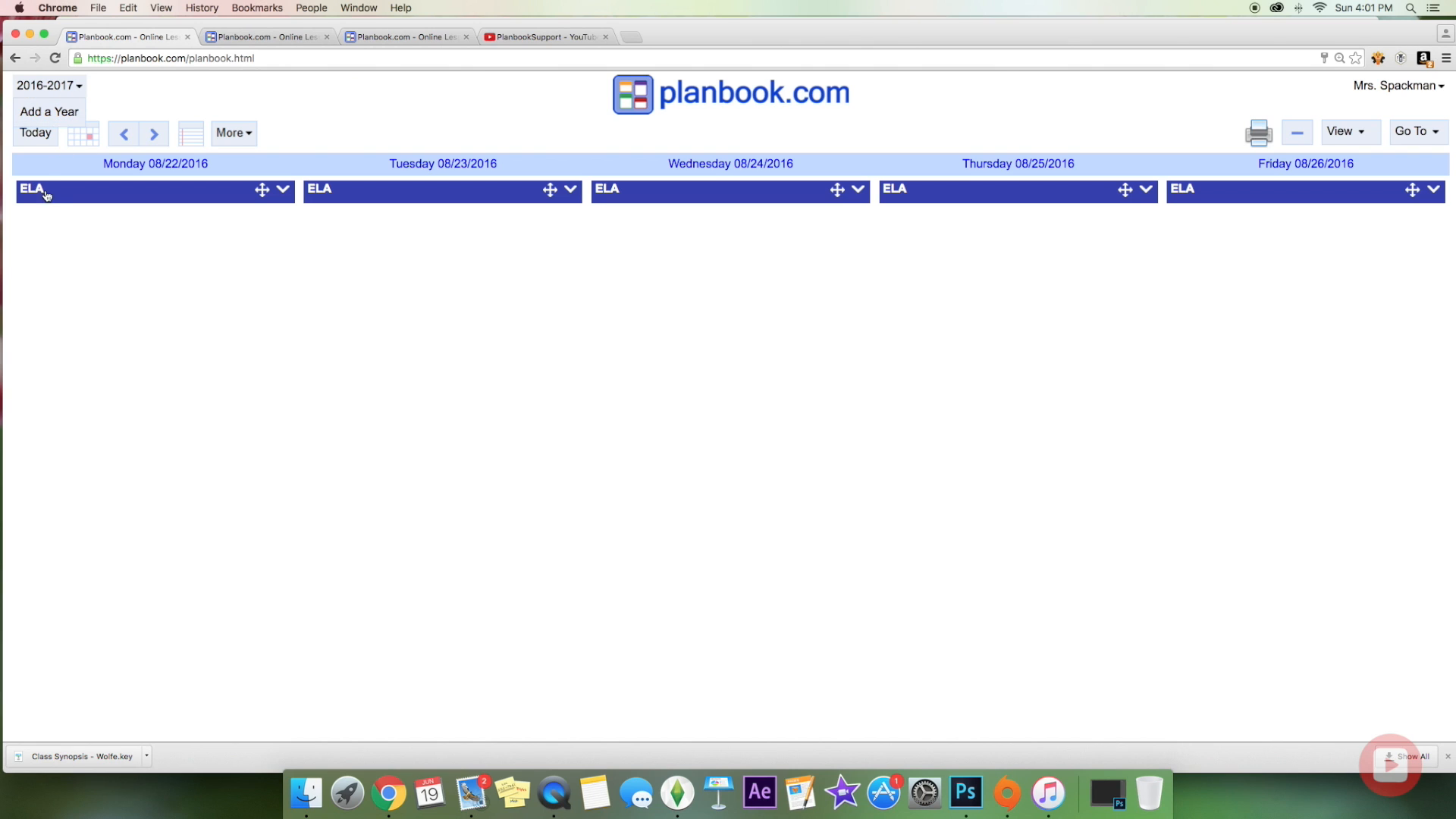
{"action": "left_click", "coordinate": [78, 90]}
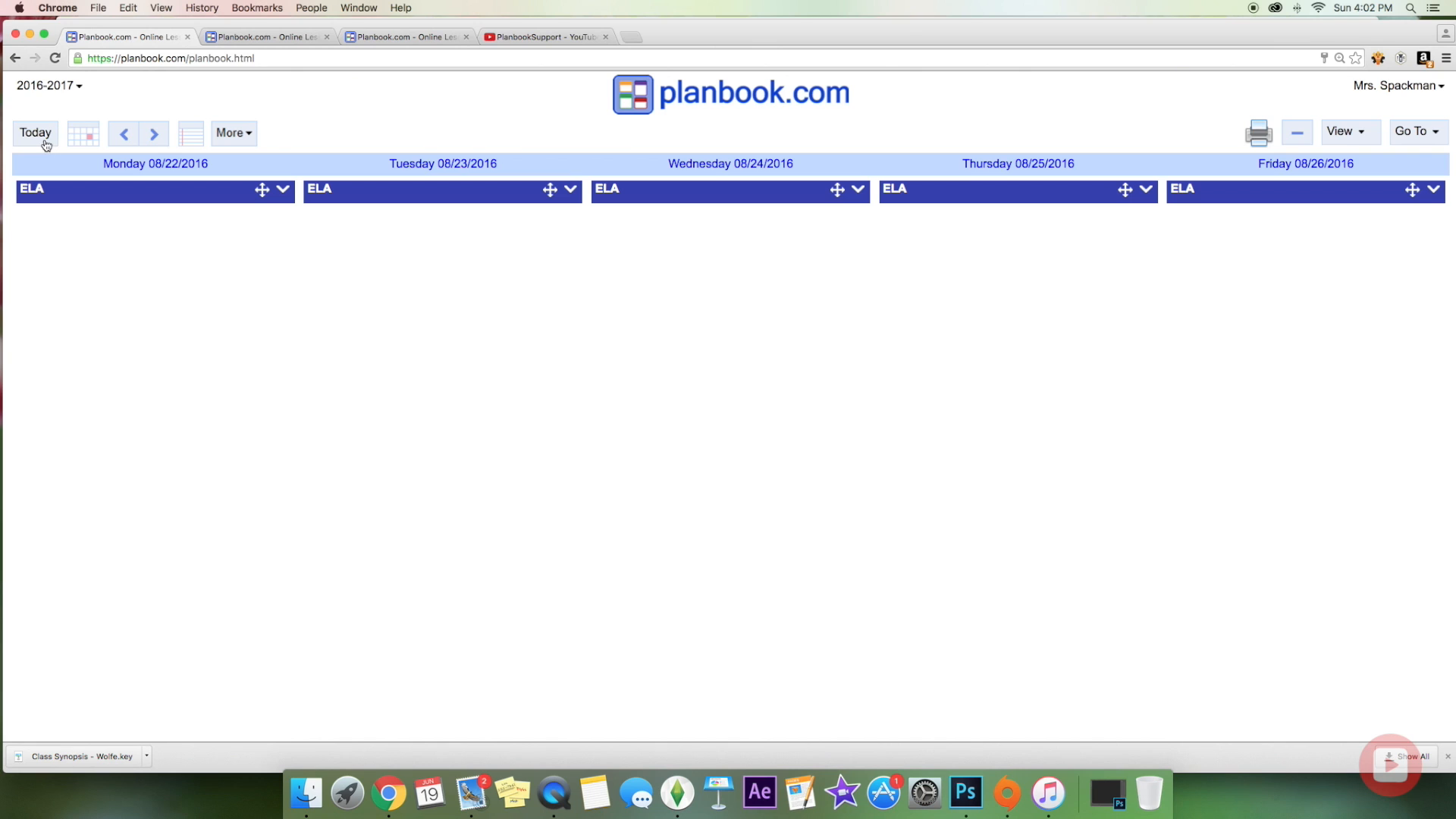
{"action": "left_click", "coordinate": [154, 143]}
{"action": "left_click", "coordinate": [125, 137]}
Step: Browse the notes, add and display option lists, then bring up the Go To section list
{"action": "left_click", "coordinate": [193, 143]}
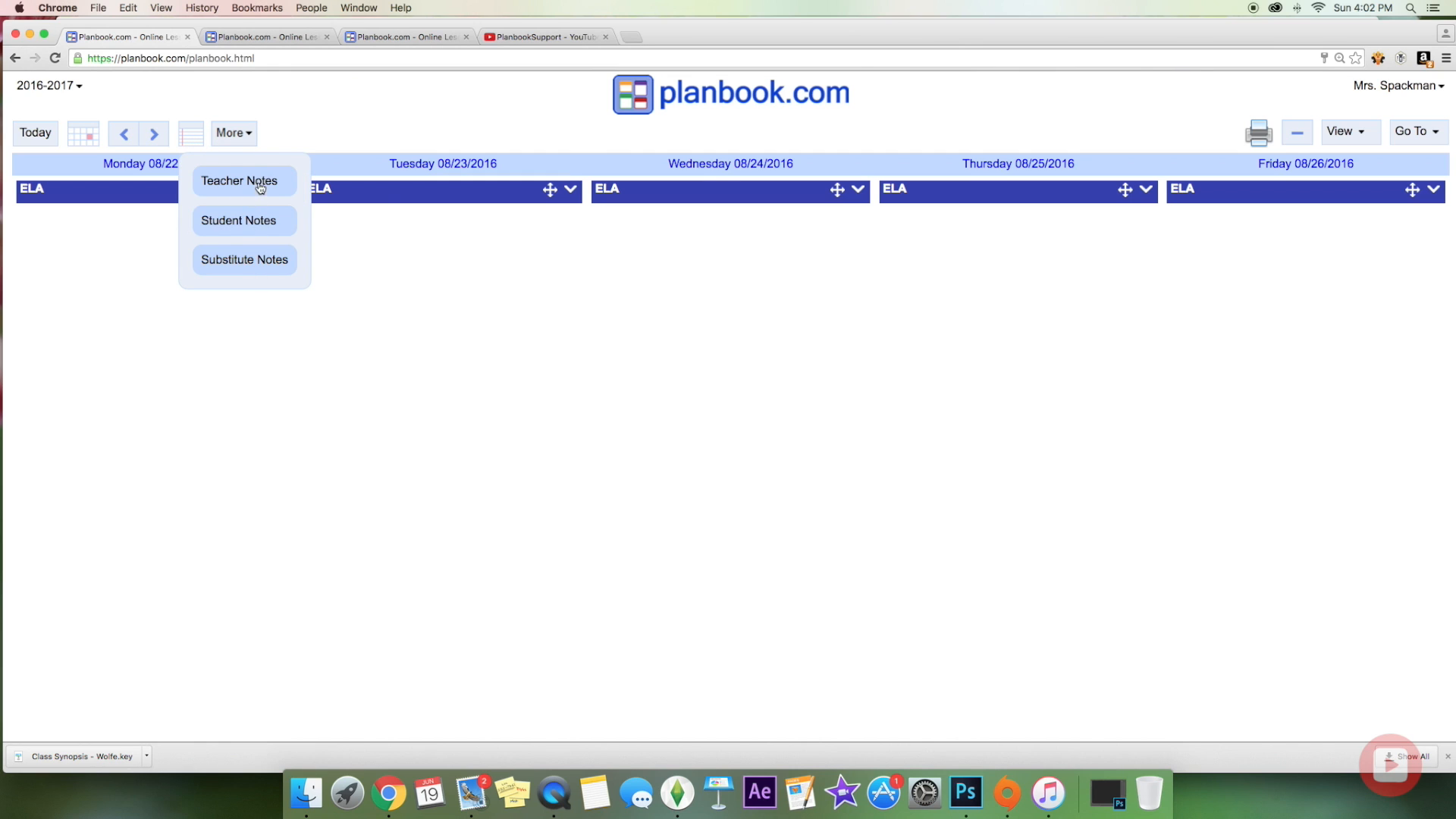
{"action": "left_click", "coordinate": [243, 139]}
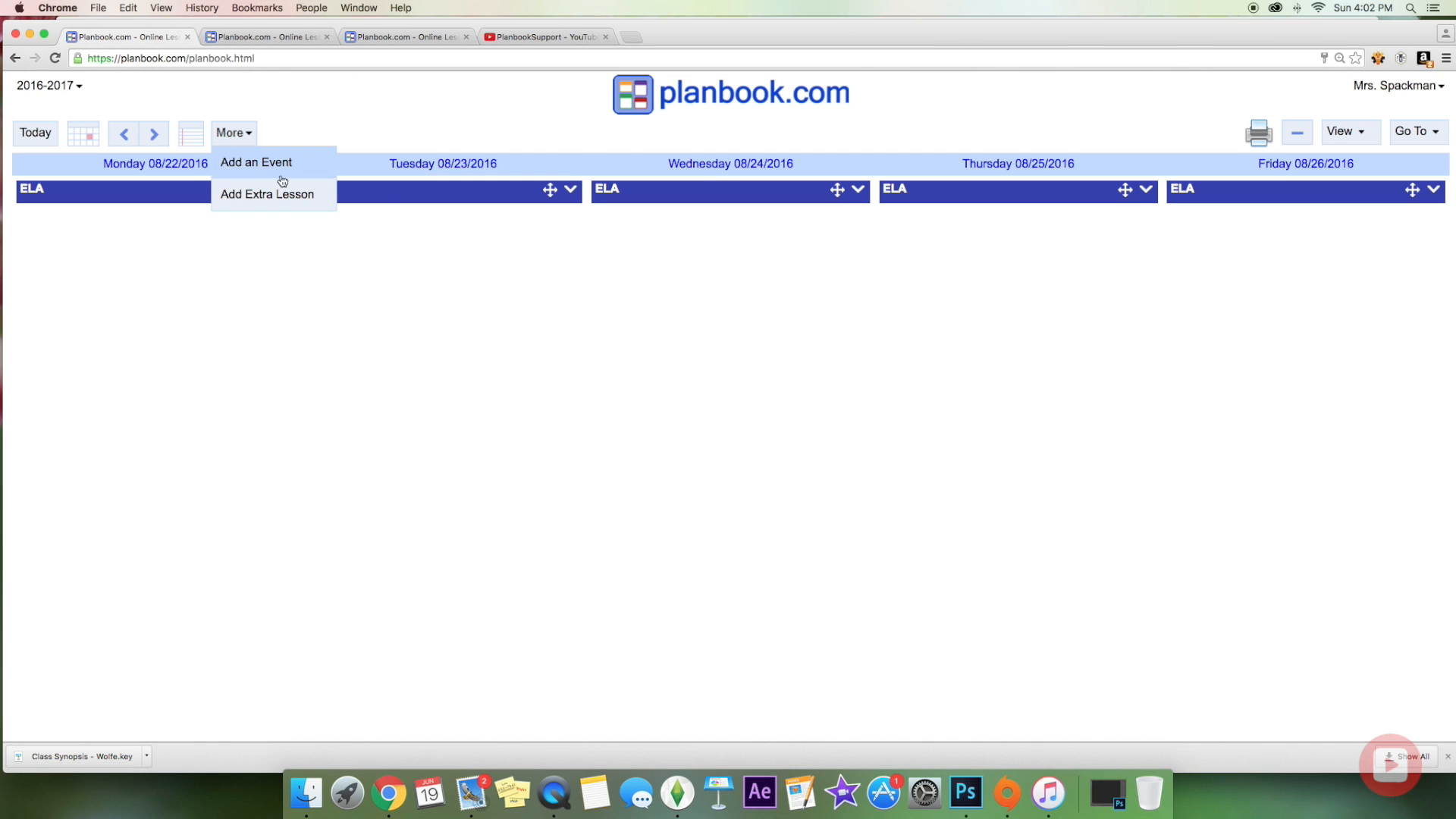
{"action": "left_click", "coordinate": [357, 128]}
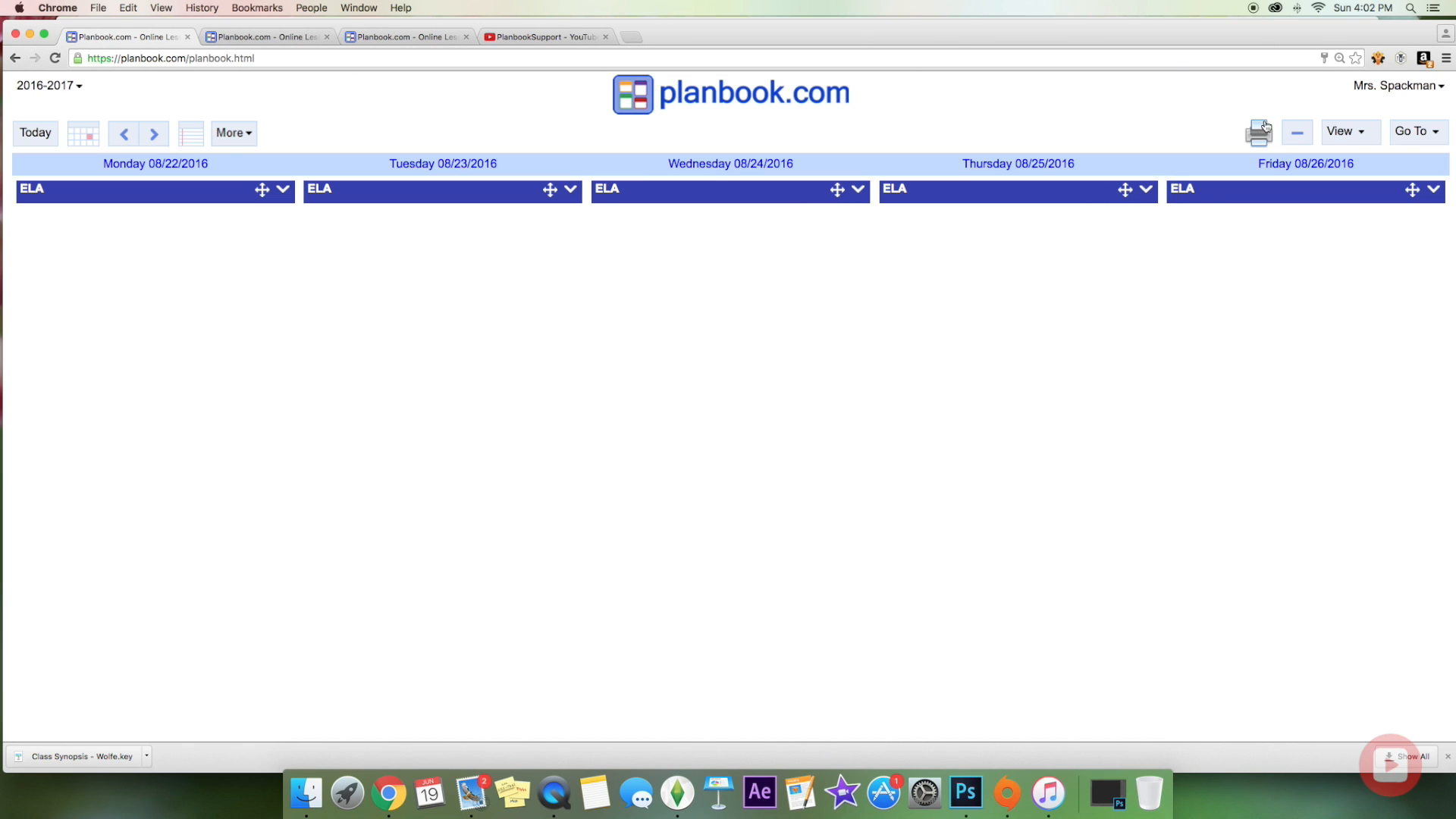
{"action": "left_click", "coordinate": [1367, 134]}
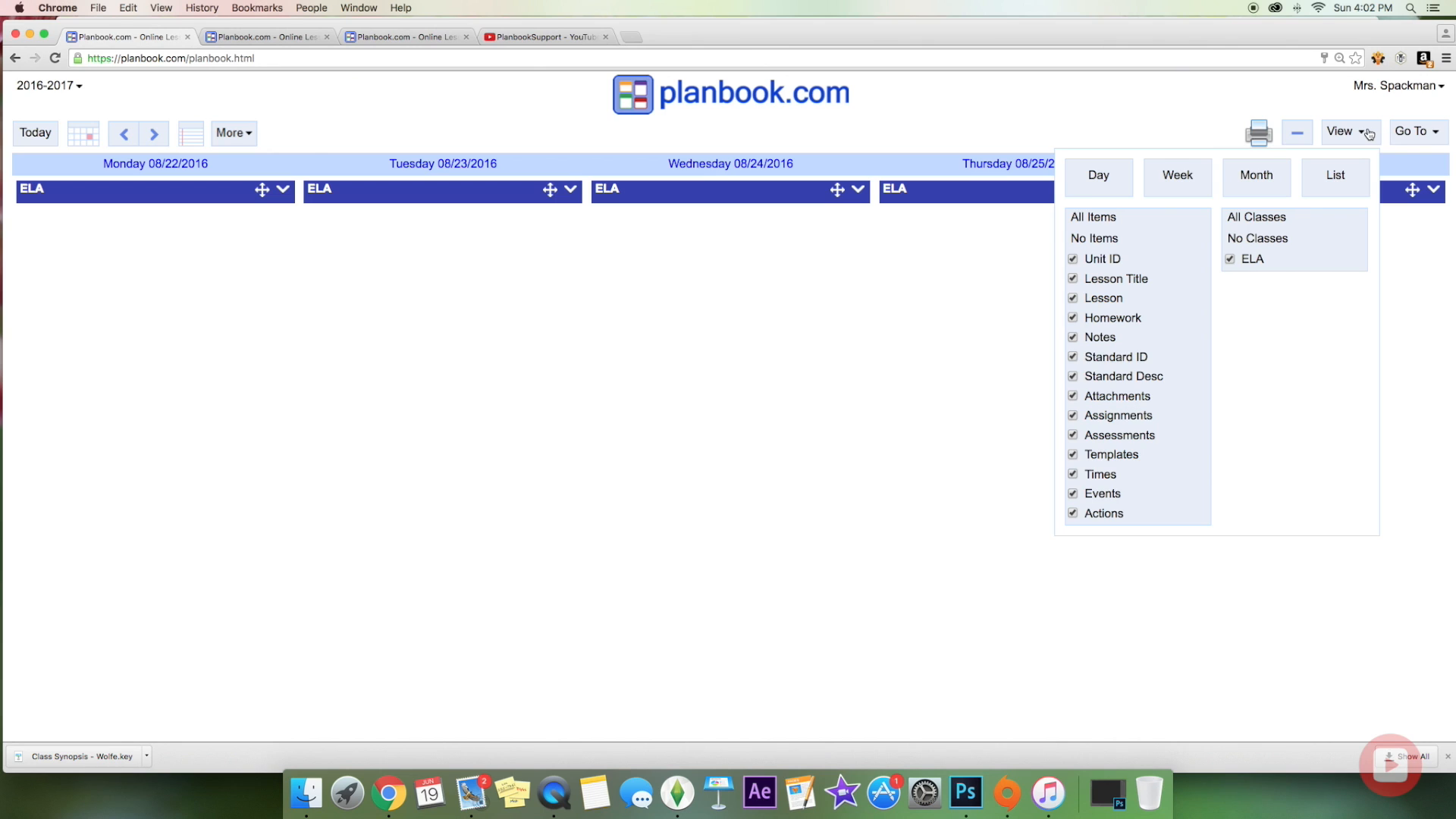
{"action": "left_click", "coordinate": [1367, 134]}
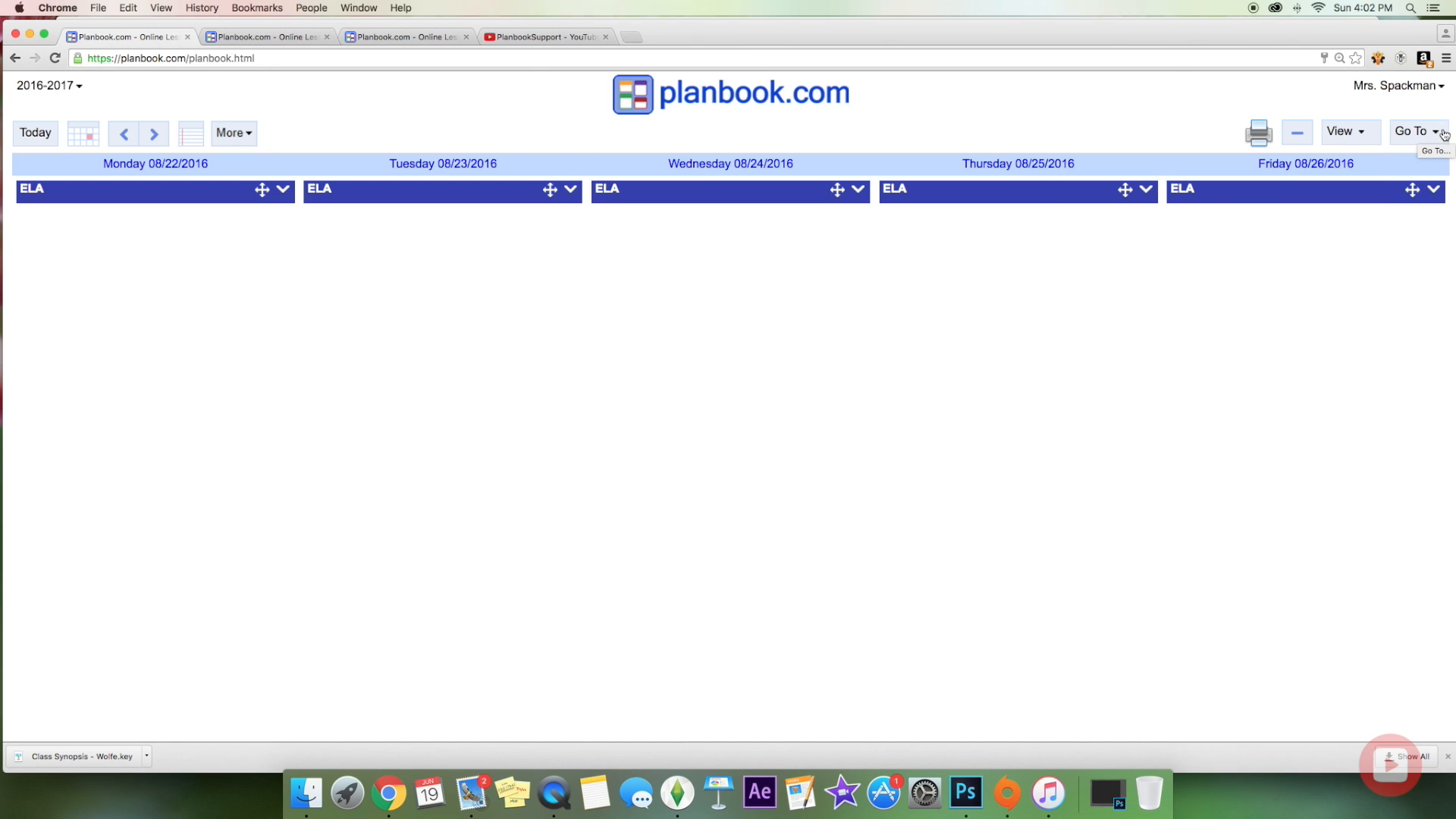
{"action": "left_click", "coordinate": [1439, 134]}
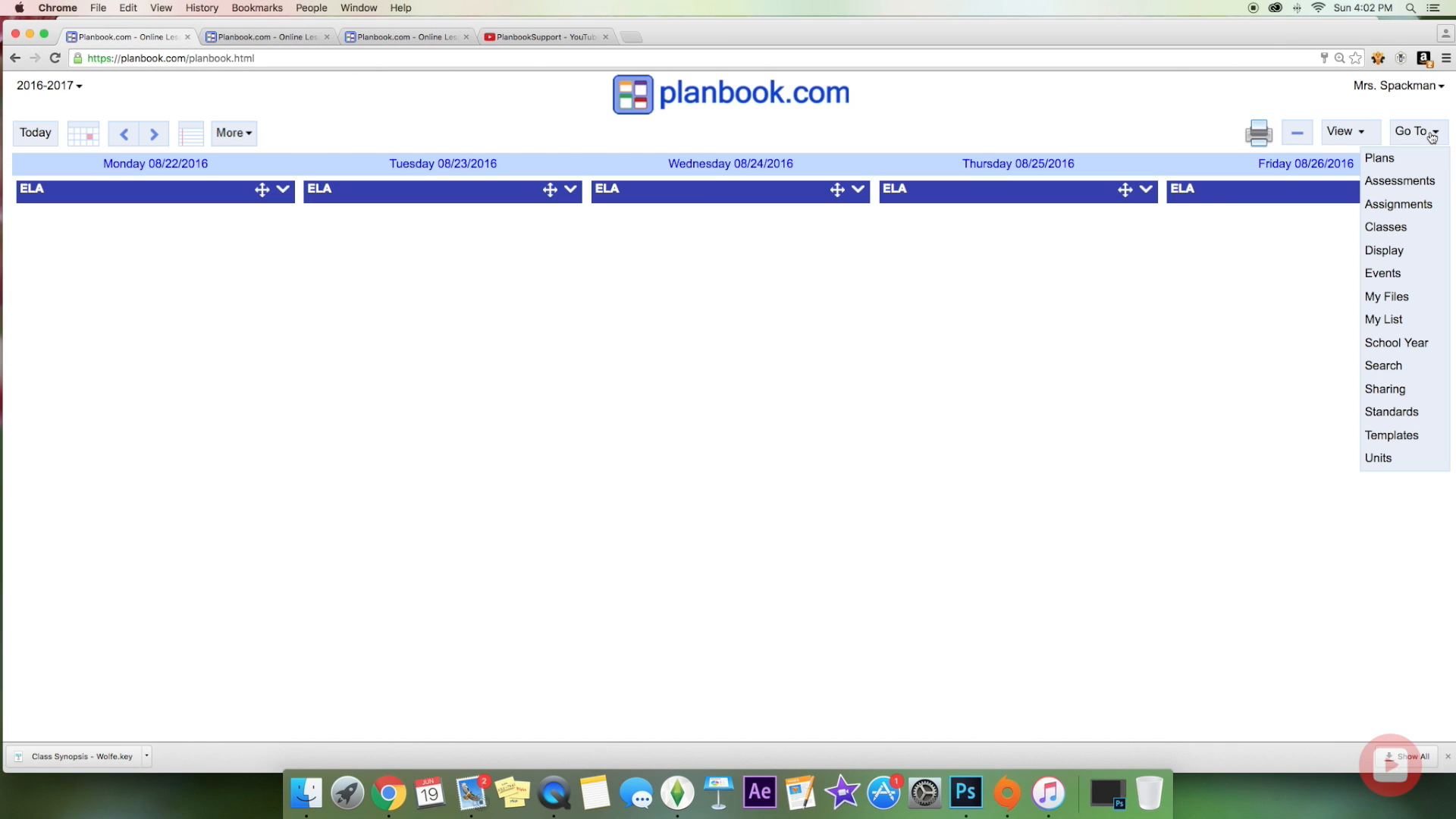
{"action": "left_click", "coordinate": [1398, 160]}
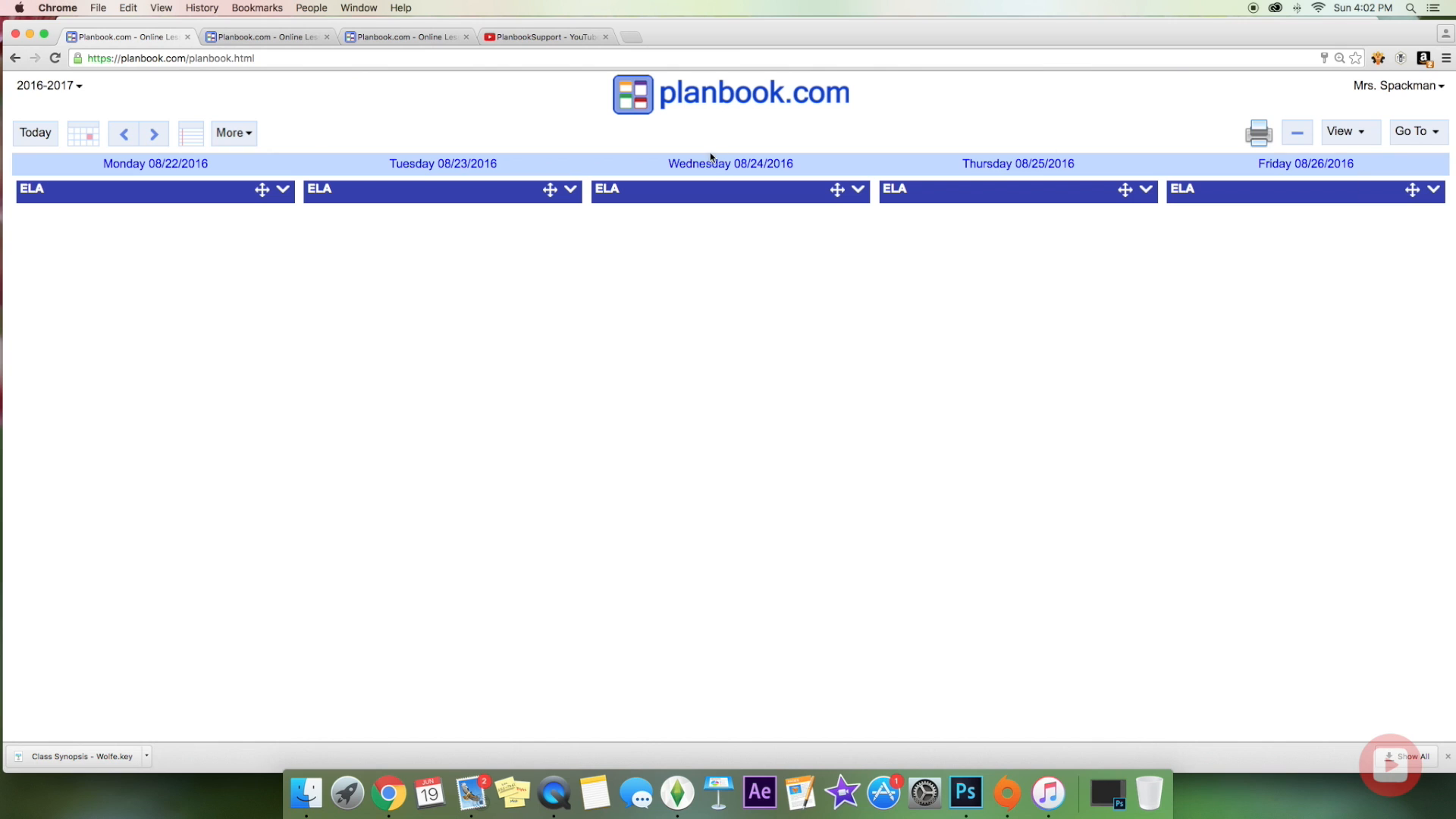
{"action": "left_click", "coordinate": [1434, 136]}
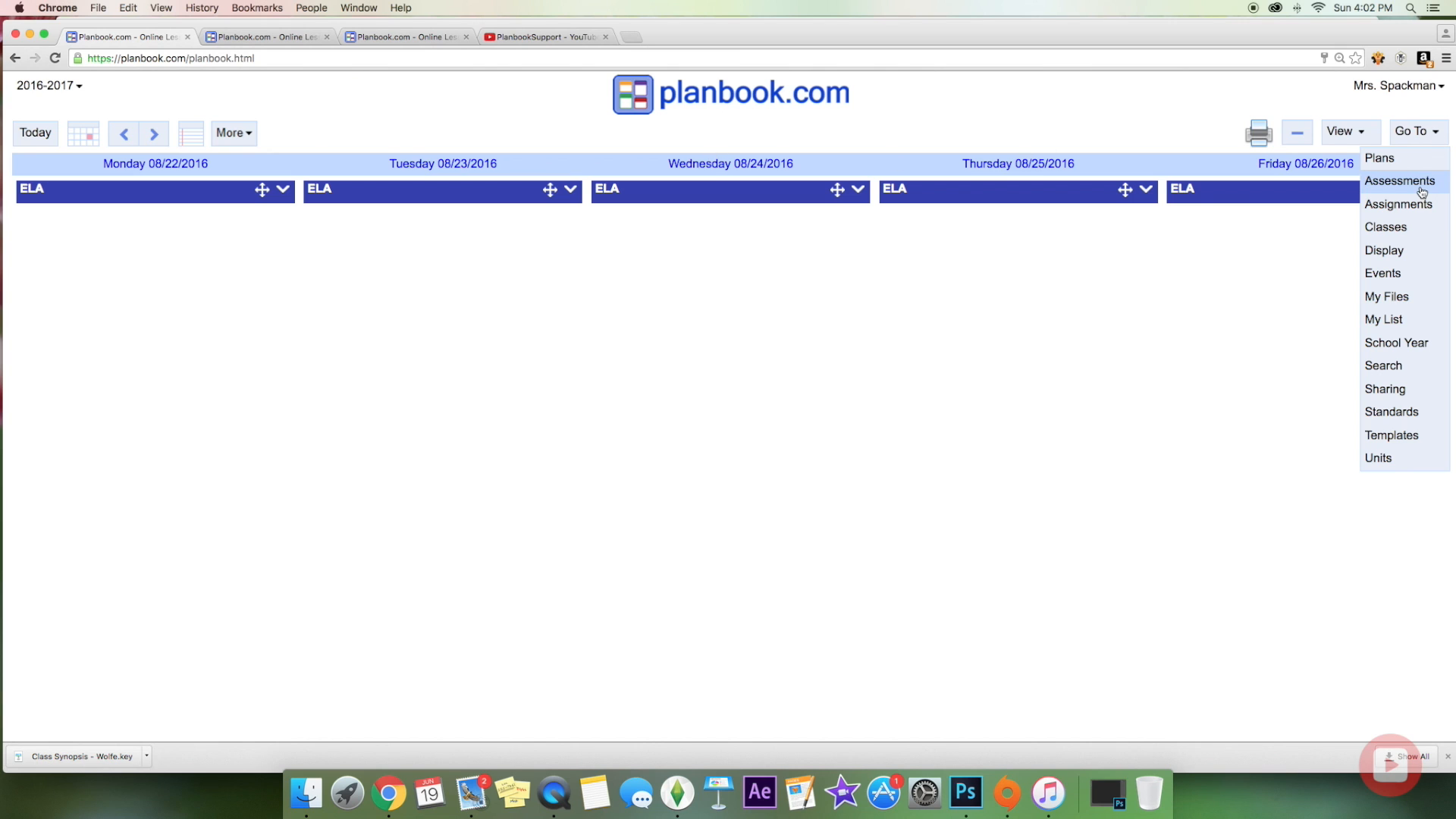
Step: Open the ELA class from the class list and rename it Arrival/Morning Work
{"action": "left_click", "coordinate": [1404, 229]}
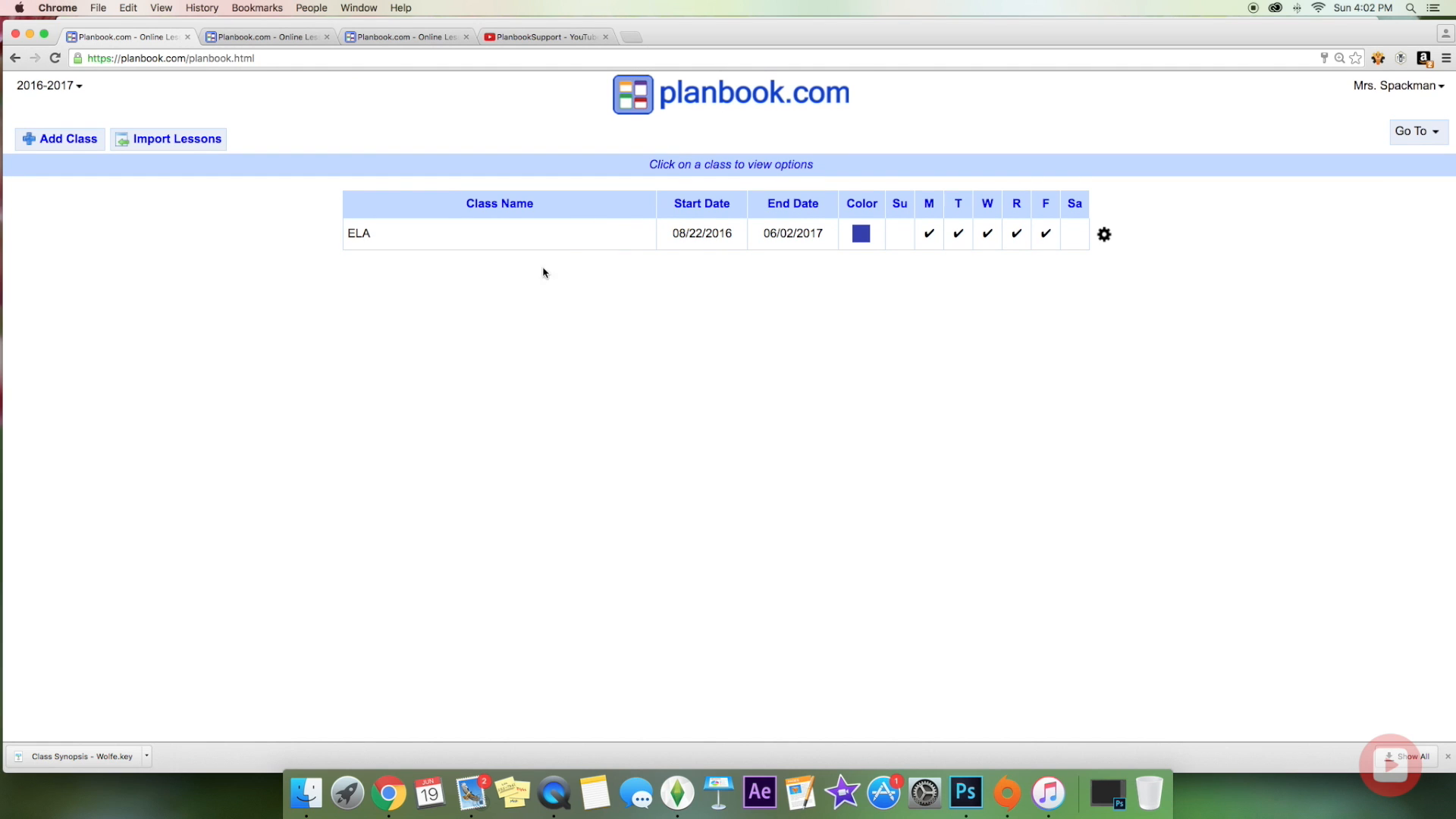
{"action": "left_click", "coordinate": [377, 237]}
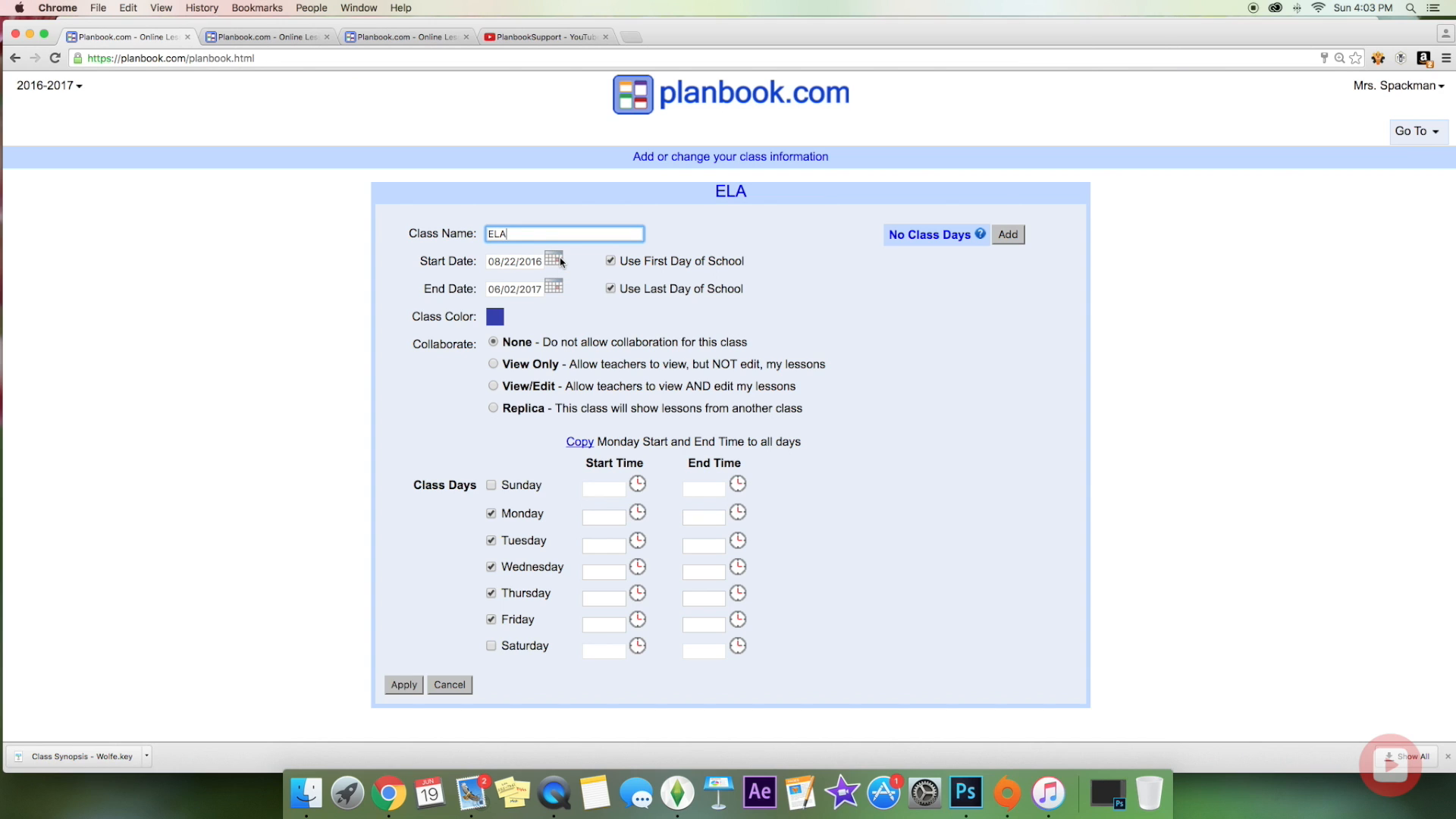
{"action": "key", "text": "BackSpace"}
{"action": "key", "text": "BackSpace"}
{"action": "key", "text": "BackSpace"}
{"action": "type", "text": "Arrival/Morning"}
Step: Make the class start on 08/24/2016 and stop it ending on the last school day
{"action": "left_click", "coordinate": [611, 261]}
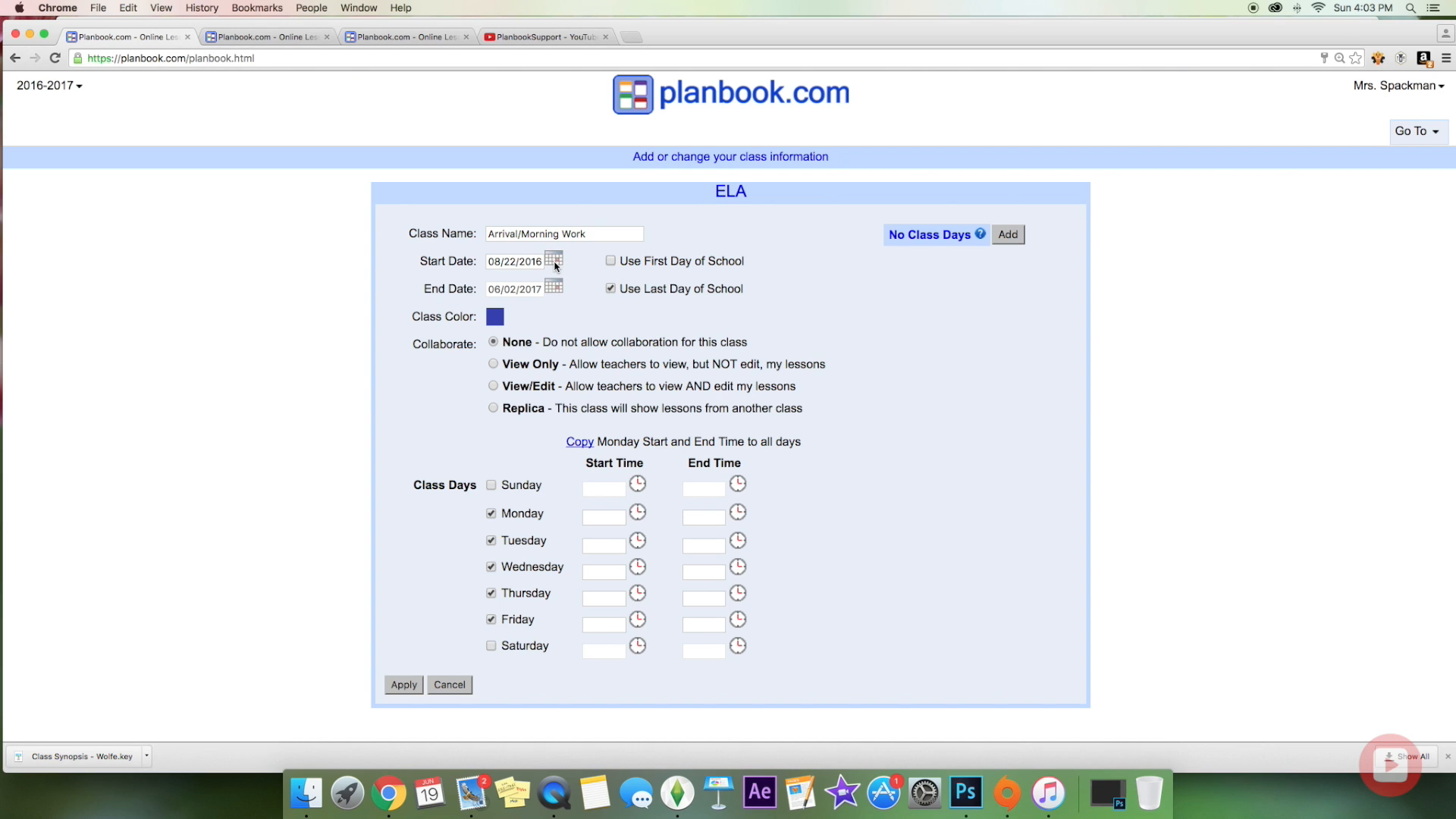
{"action": "left_click", "coordinate": [610, 262]}
{"action": "left_click", "coordinate": [611, 262]}
{"action": "left_click", "coordinate": [554, 259]}
{"action": "left_click", "coordinate": [564, 367]}
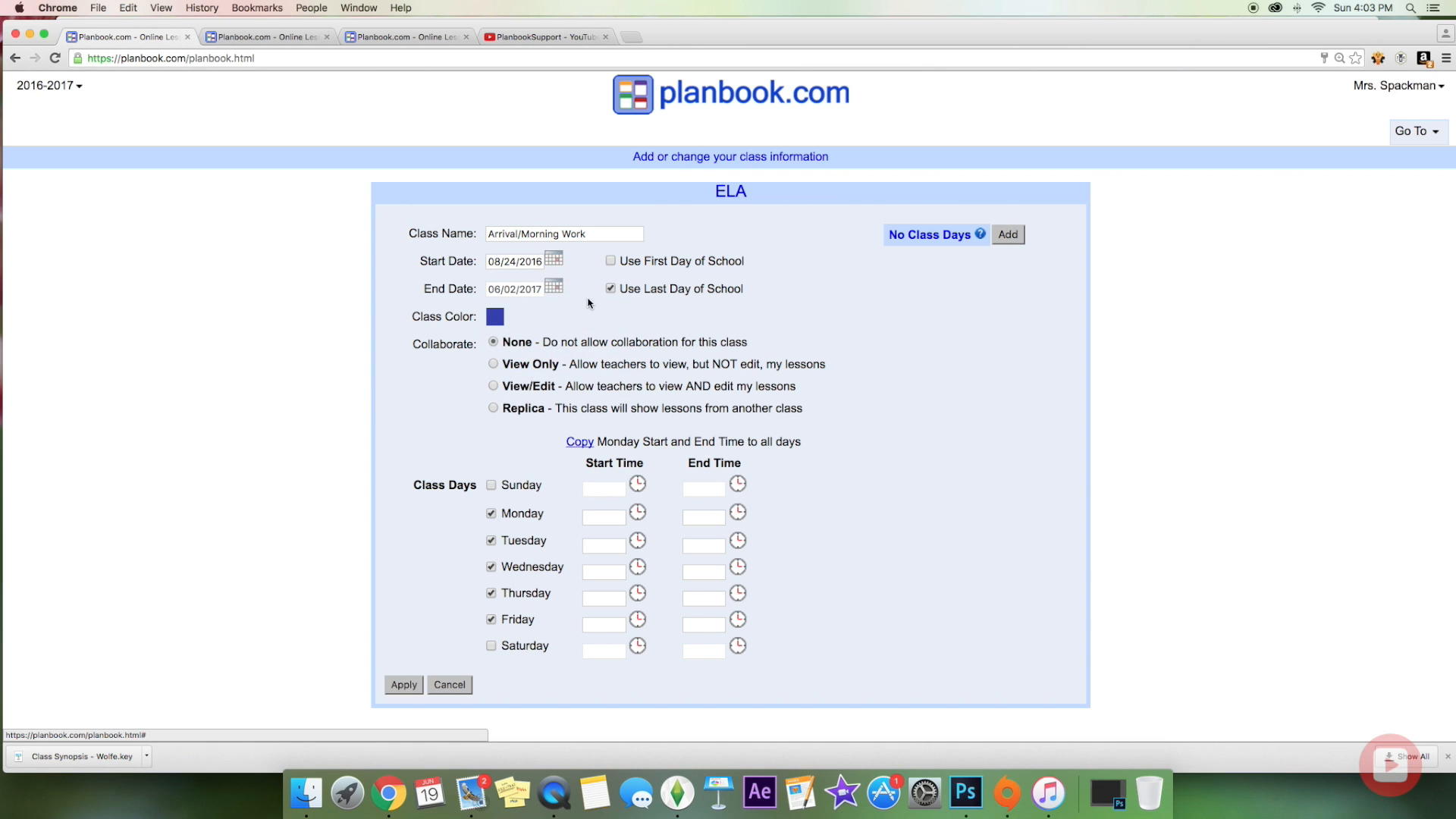
{"action": "left_click", "coordinate": [610, 289]}
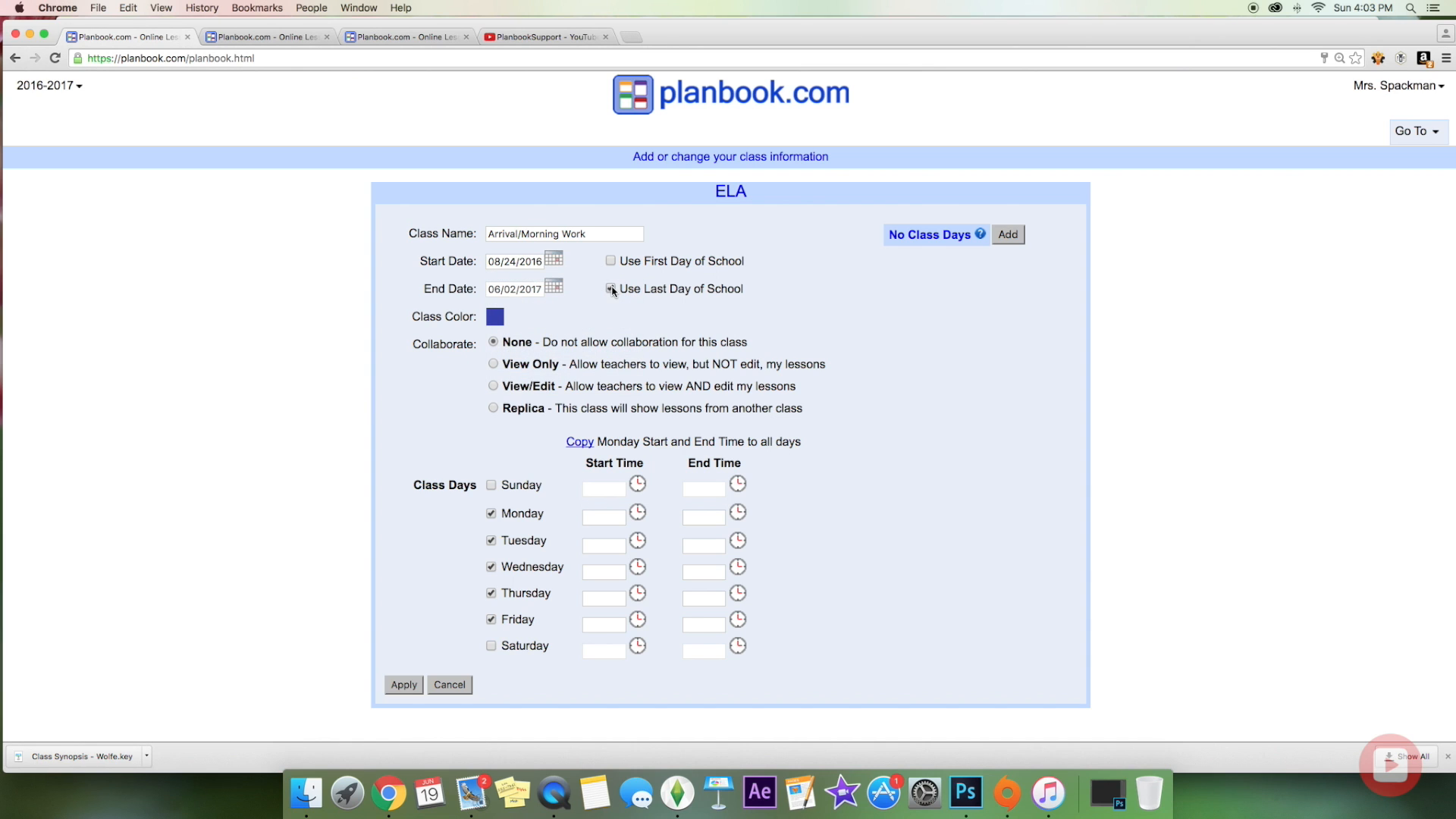
{"action": "left_click", "coordinate": [562, 289]}
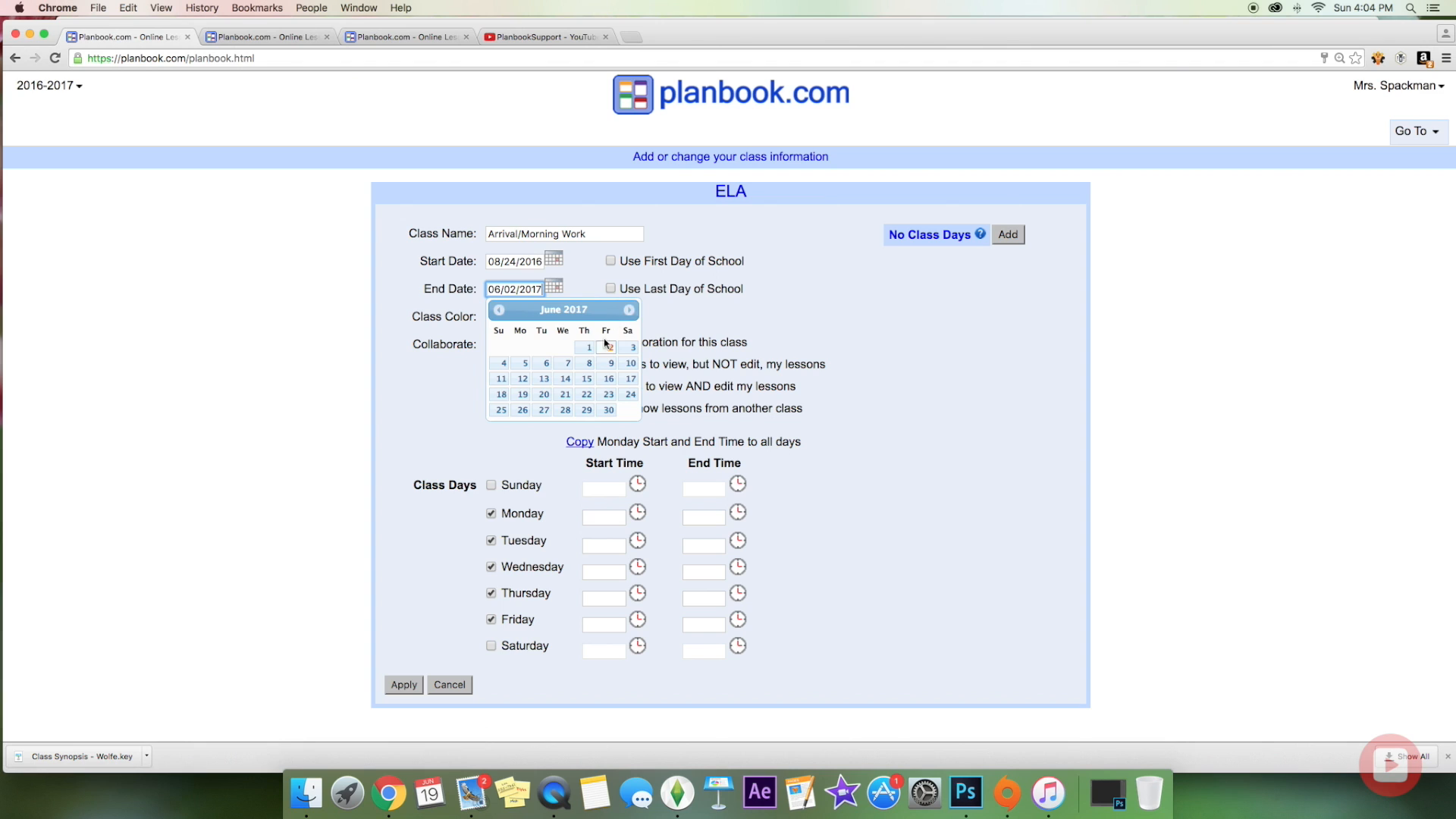
Step: Set the class end date to 06/01/2017 and change its colour to dark magenta
{"action": "left_click", "coordinate": [592, 349]}
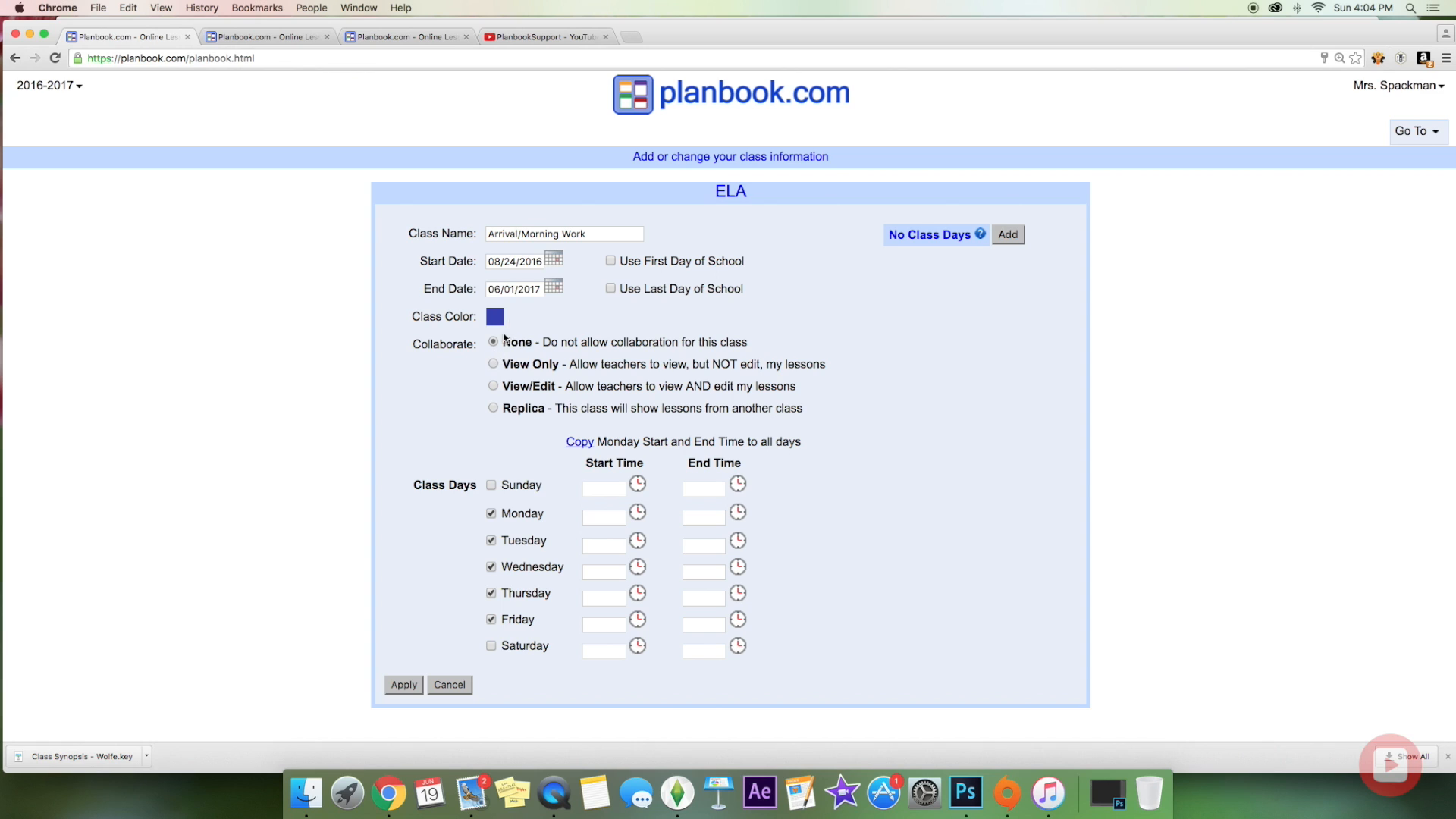
{"action": "left_click", "coordinate": [497, 318]}
{"action": "left_click", "coordinate": [549, 316]}
{"action": "left_click", "coordinate": [501, 320]}
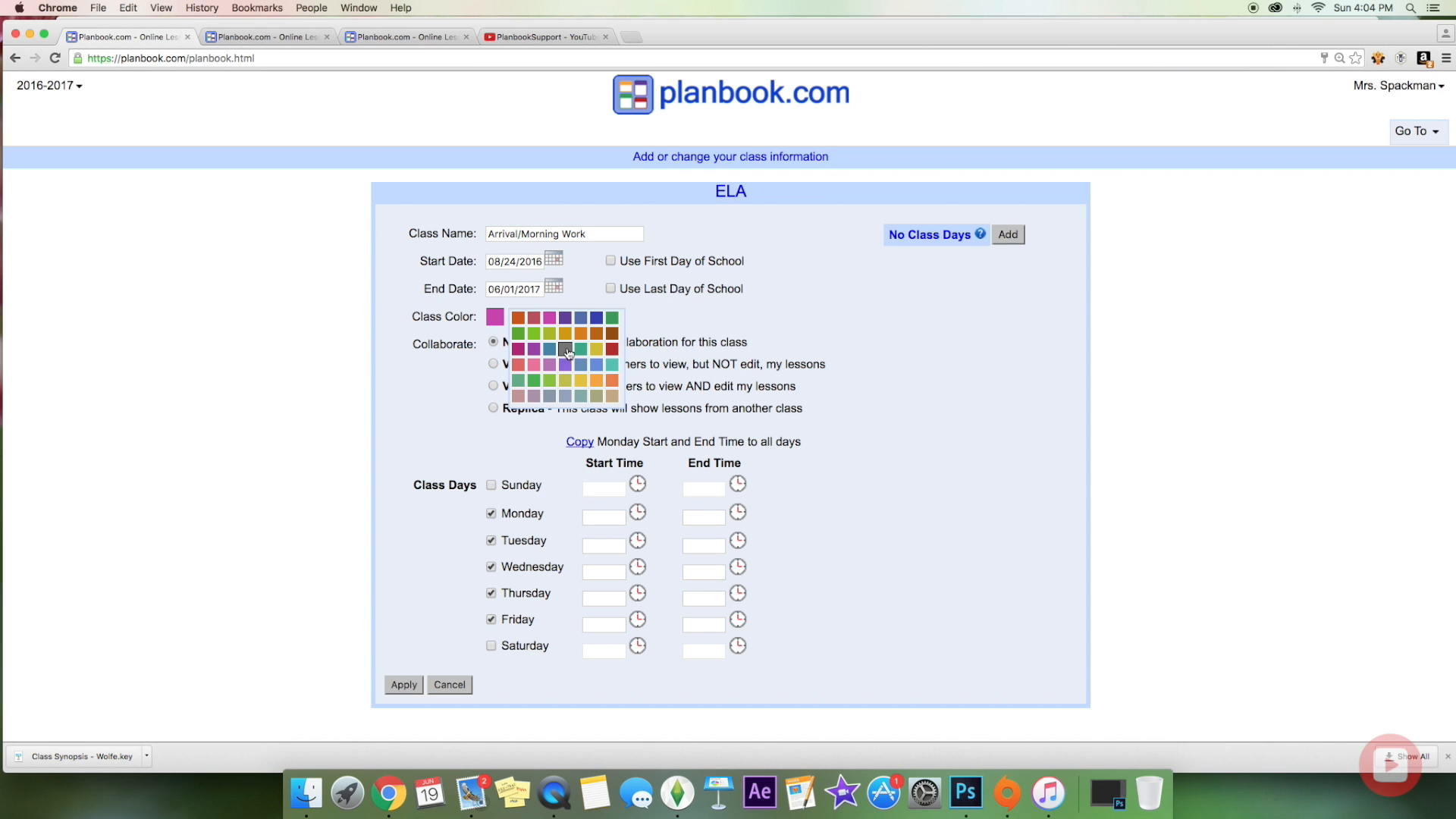
{"action": "left_click", "coordinate": [518, 349]}
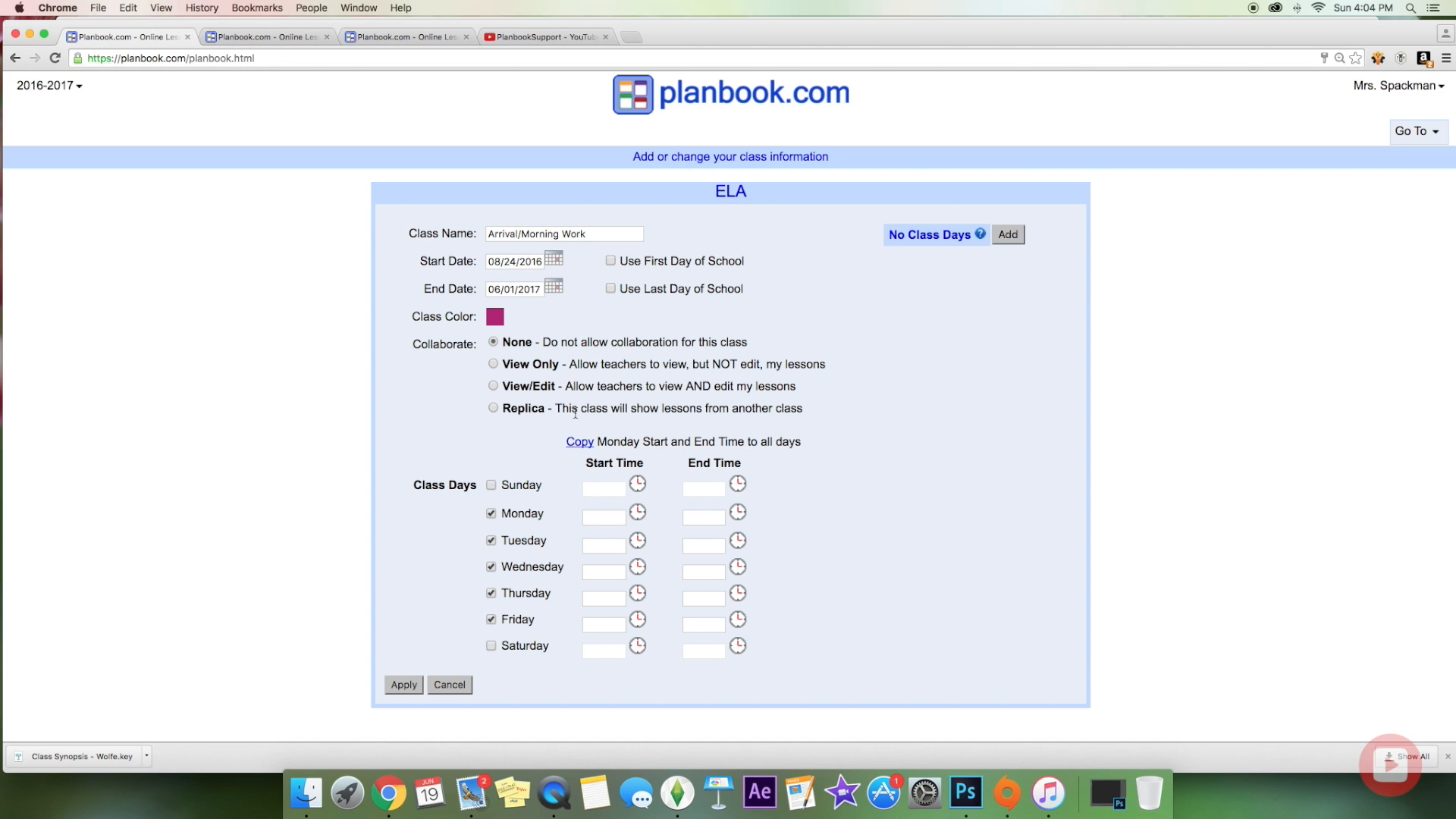
{"action": "left_click", "coordinate": [495, 387]}
{"action": "left_click", "coordinate": [494, 409]}
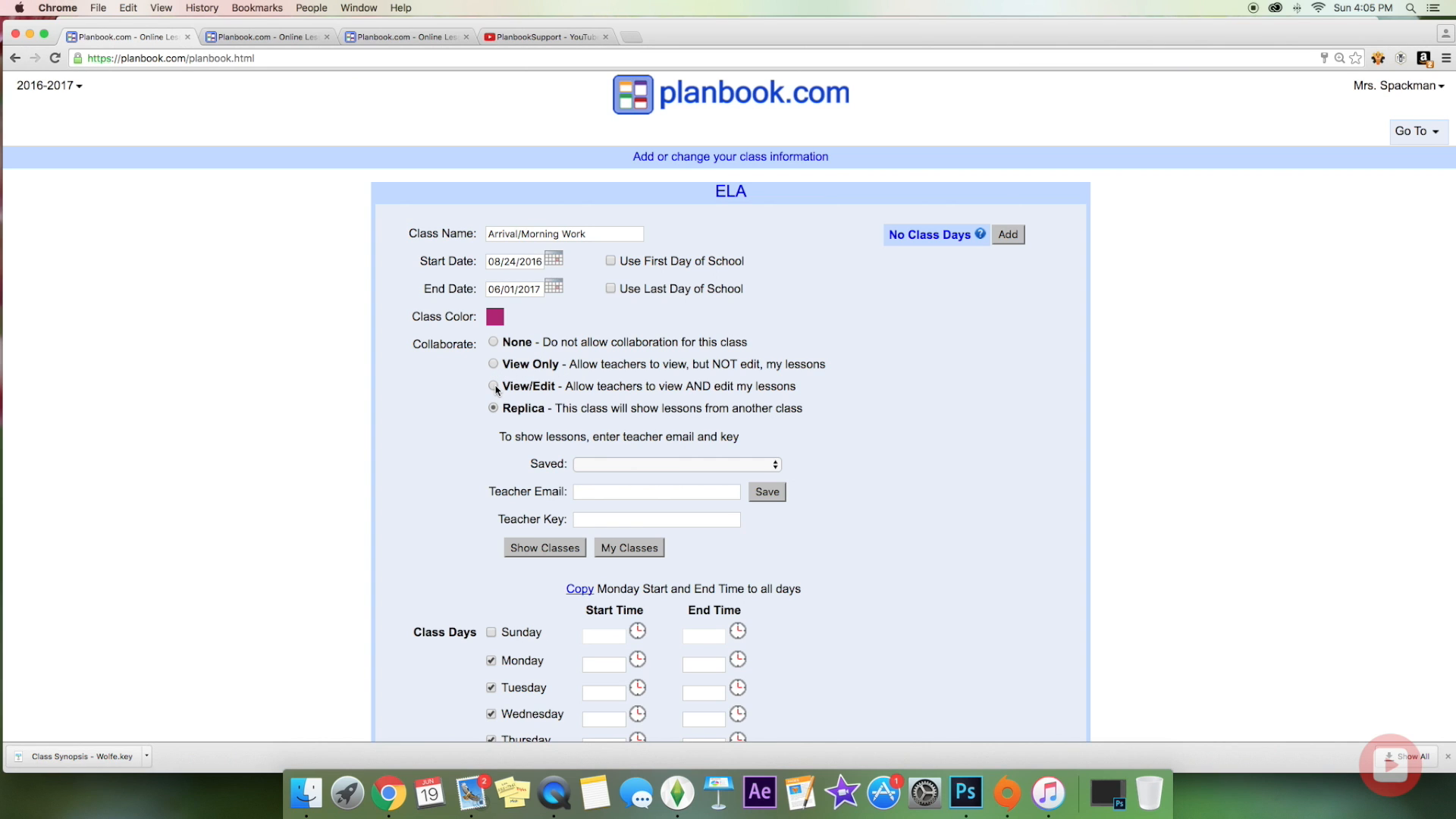
{"action": "left_click", "coordinate": [493, 342]}
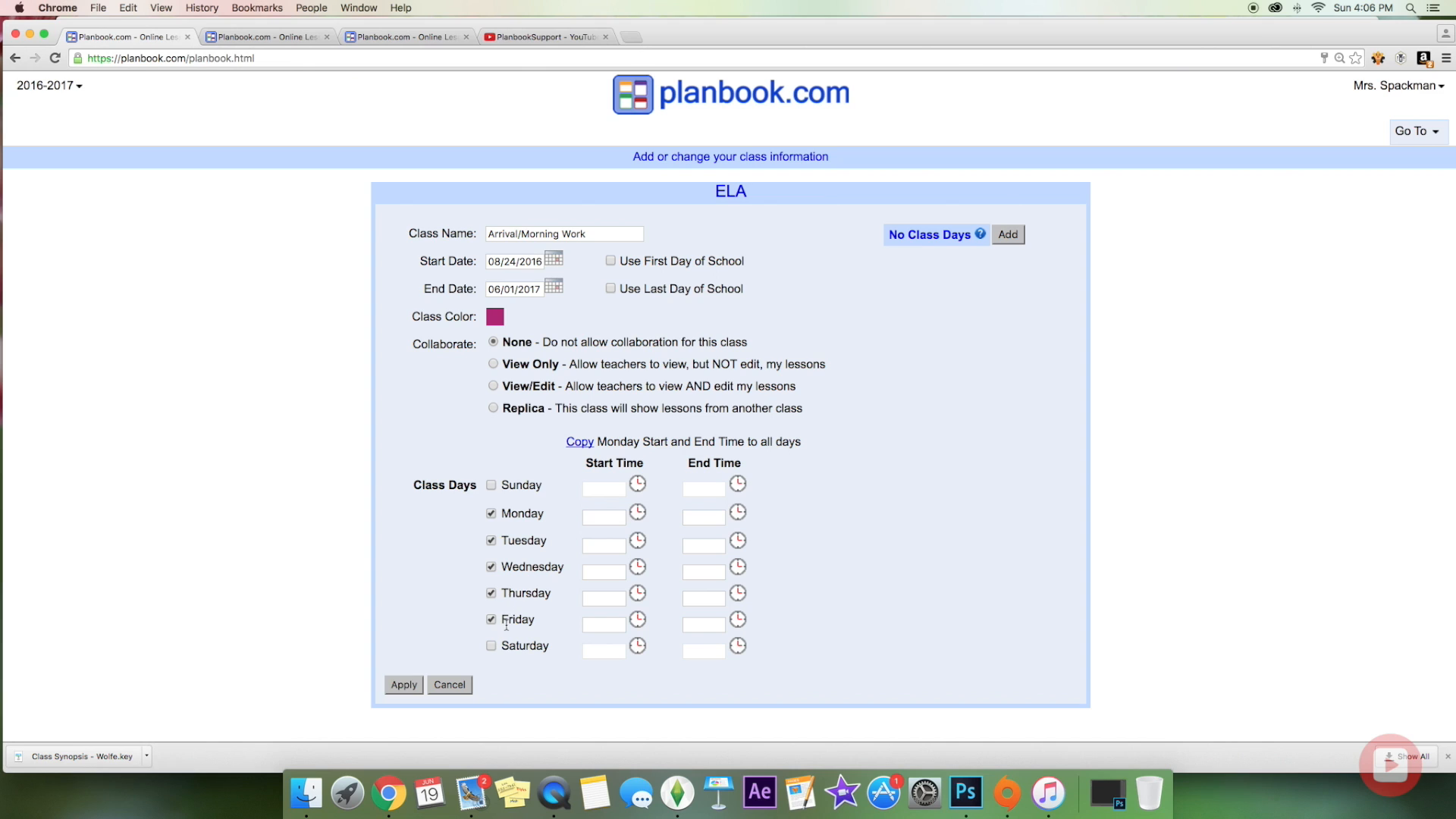
Step: Adjust the class meeting days and set Monday's start time to 8:40 AM
{"action": "left_click", "coordinate": [491, 540]}
{"action": "left_click", "coordinate": [491, 593]}
{"action": "left_click", "coordinate": [492, 593]}
{"action": "left_click", "coordinate": [639, 514]}
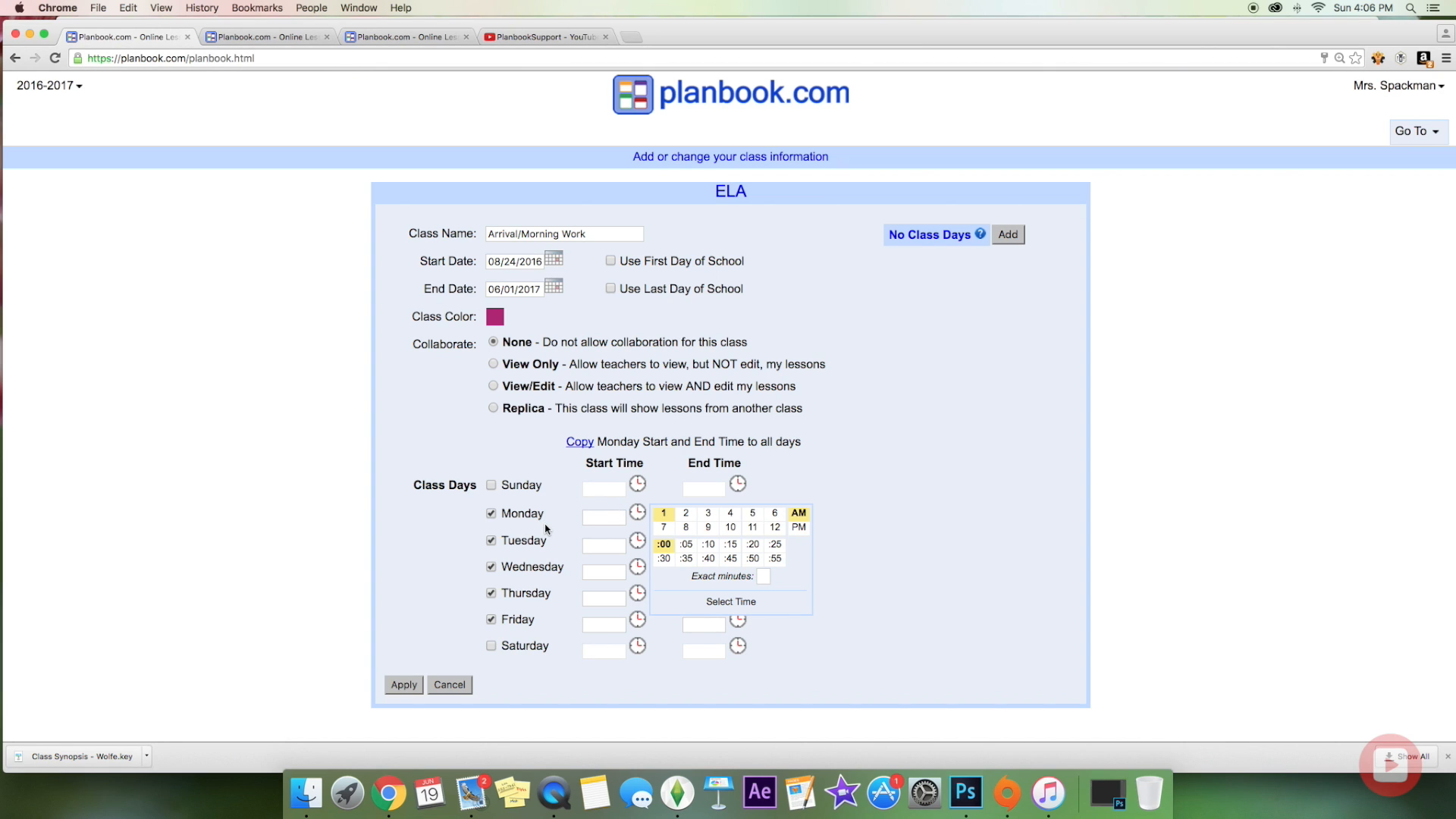
{"action": "left_click", "coordinate": [685, 529]}
{"action": "left_click", "coordinate": [709, 559]}
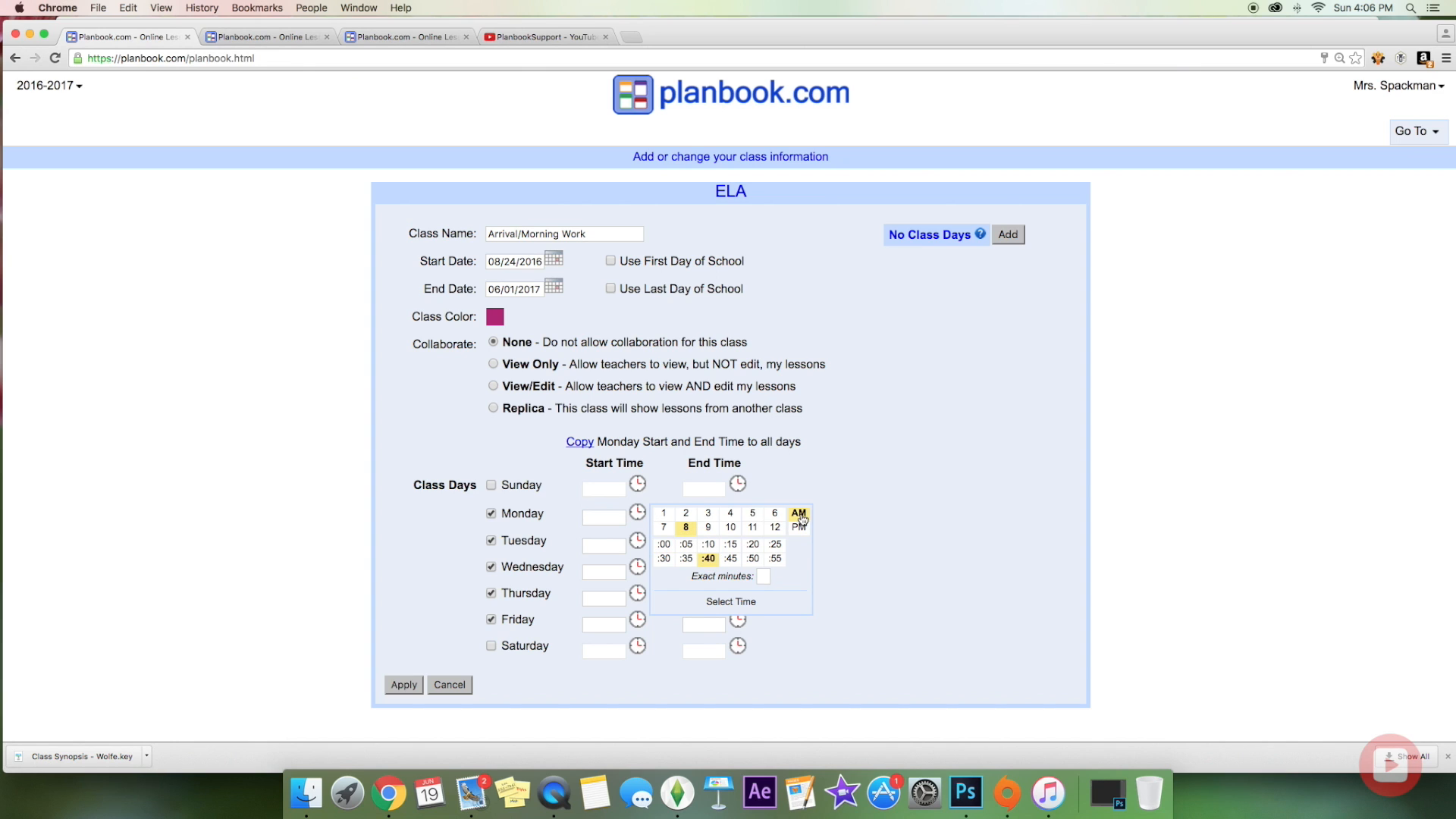
{"action": "left_click", "coordinate": [746, 603]}
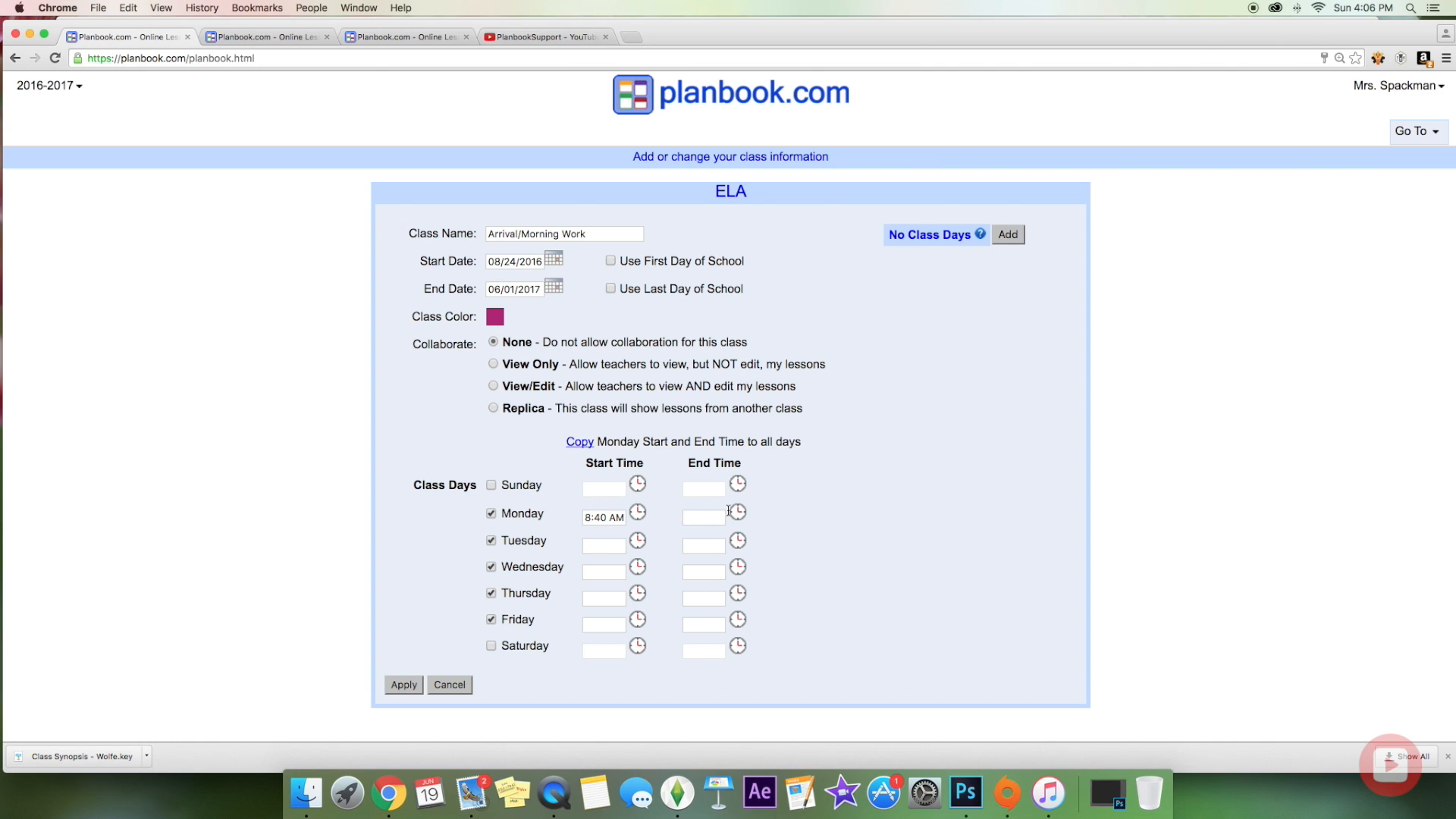
Step: Set Monday's end time to 9:10 AM, copy the times to all days, and save
{"action": "left_click", "coordinate": [736, 513]}
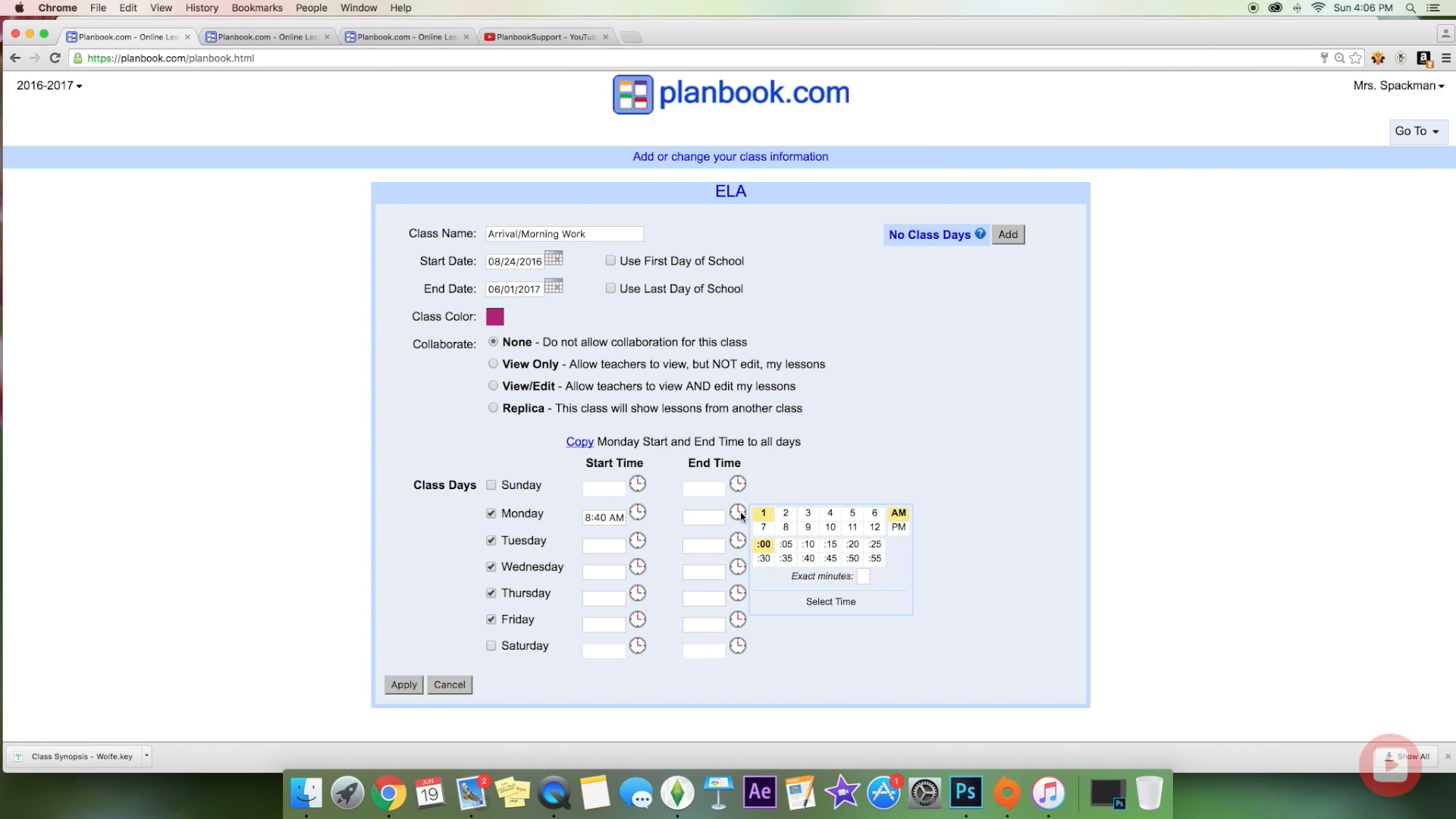
{"action": "left_click", "coordinate": [810, 530]}
{"action": "left_click", "coordinate": [808, 546]}
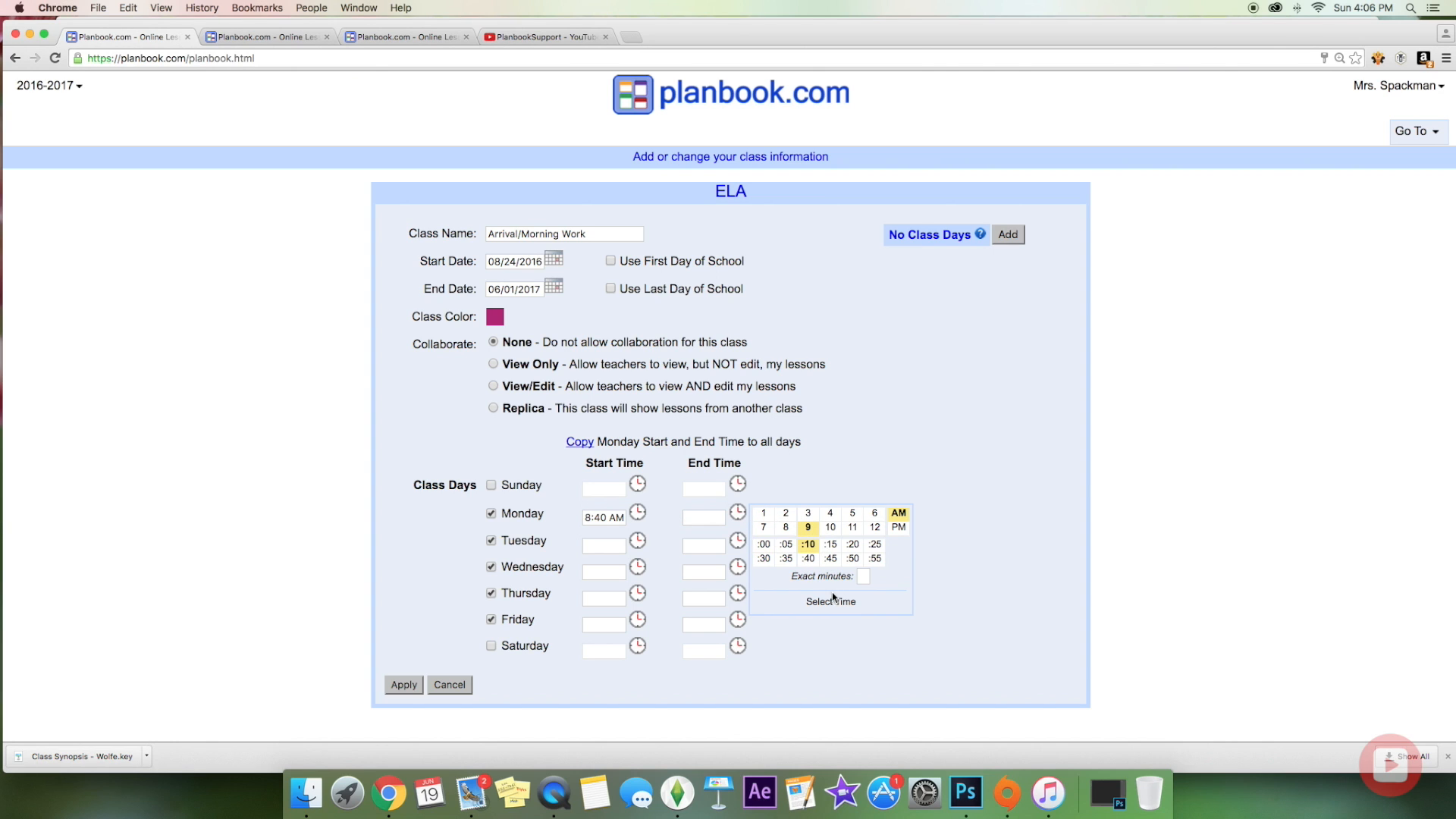
{"action": "left_click", "coordinate": [832, 602]}
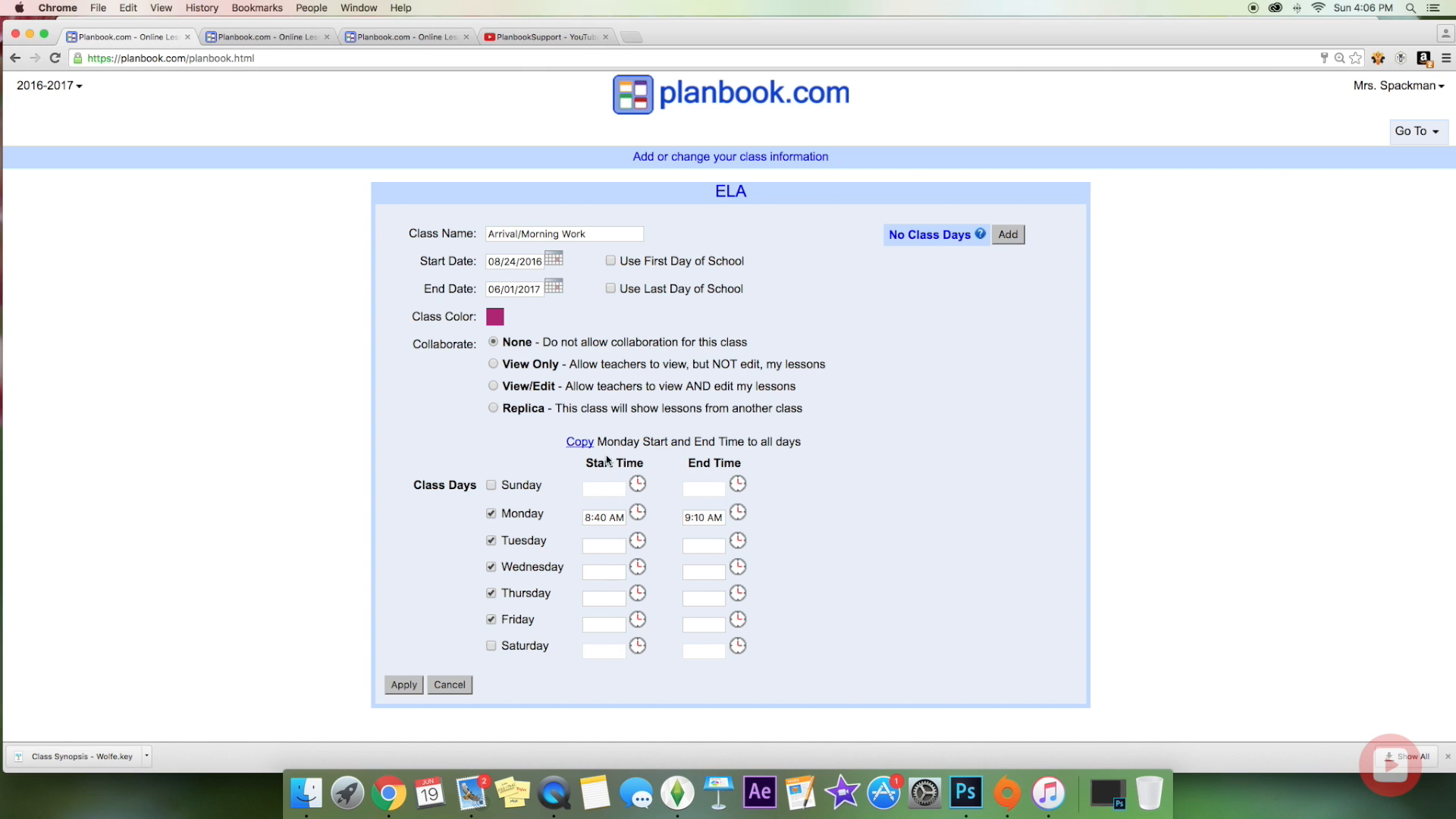
{"action": "left_click", "coordinate": [581, 442]}
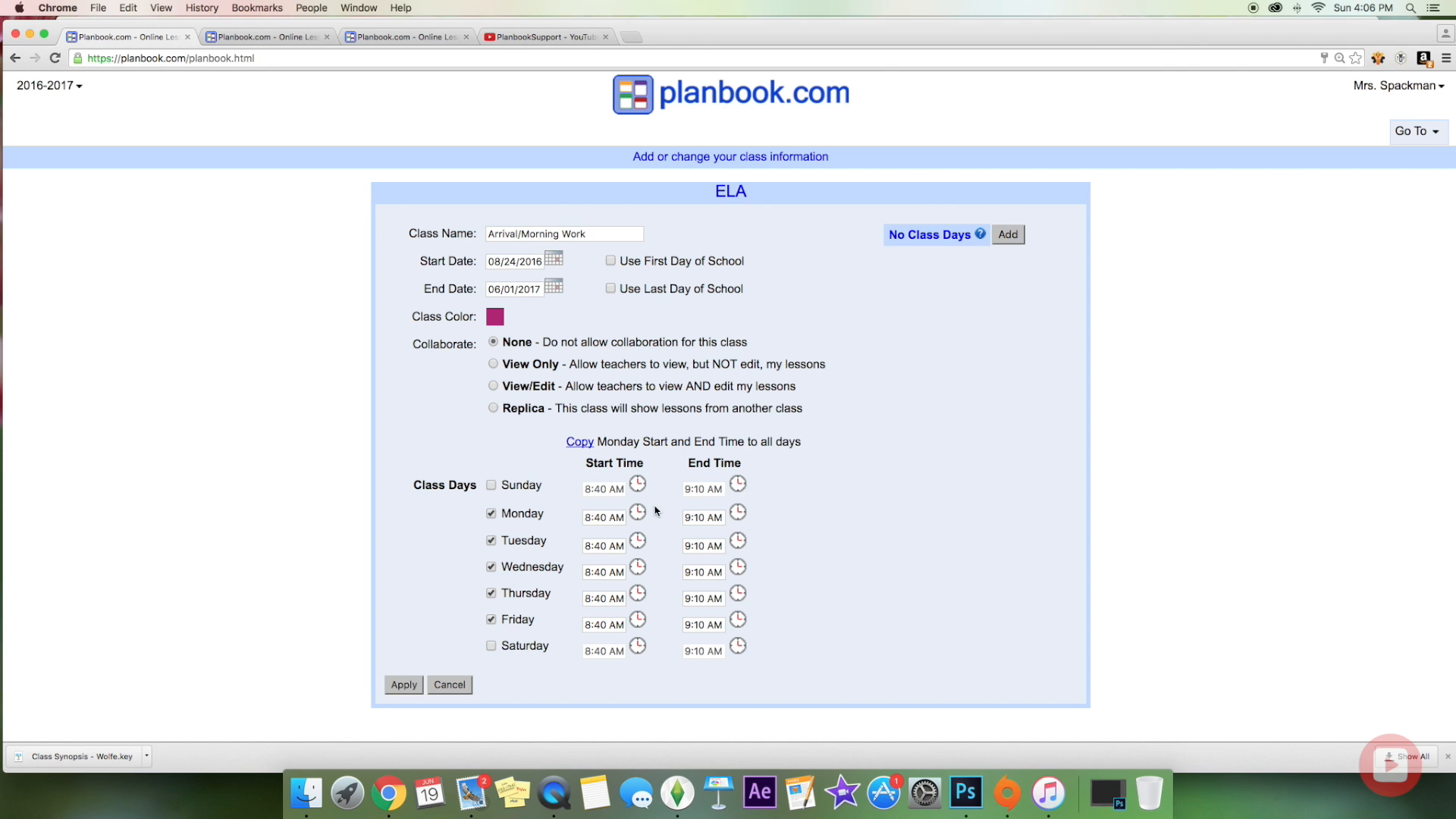
{"action": "left_click", "coordinate": [403, 689]}
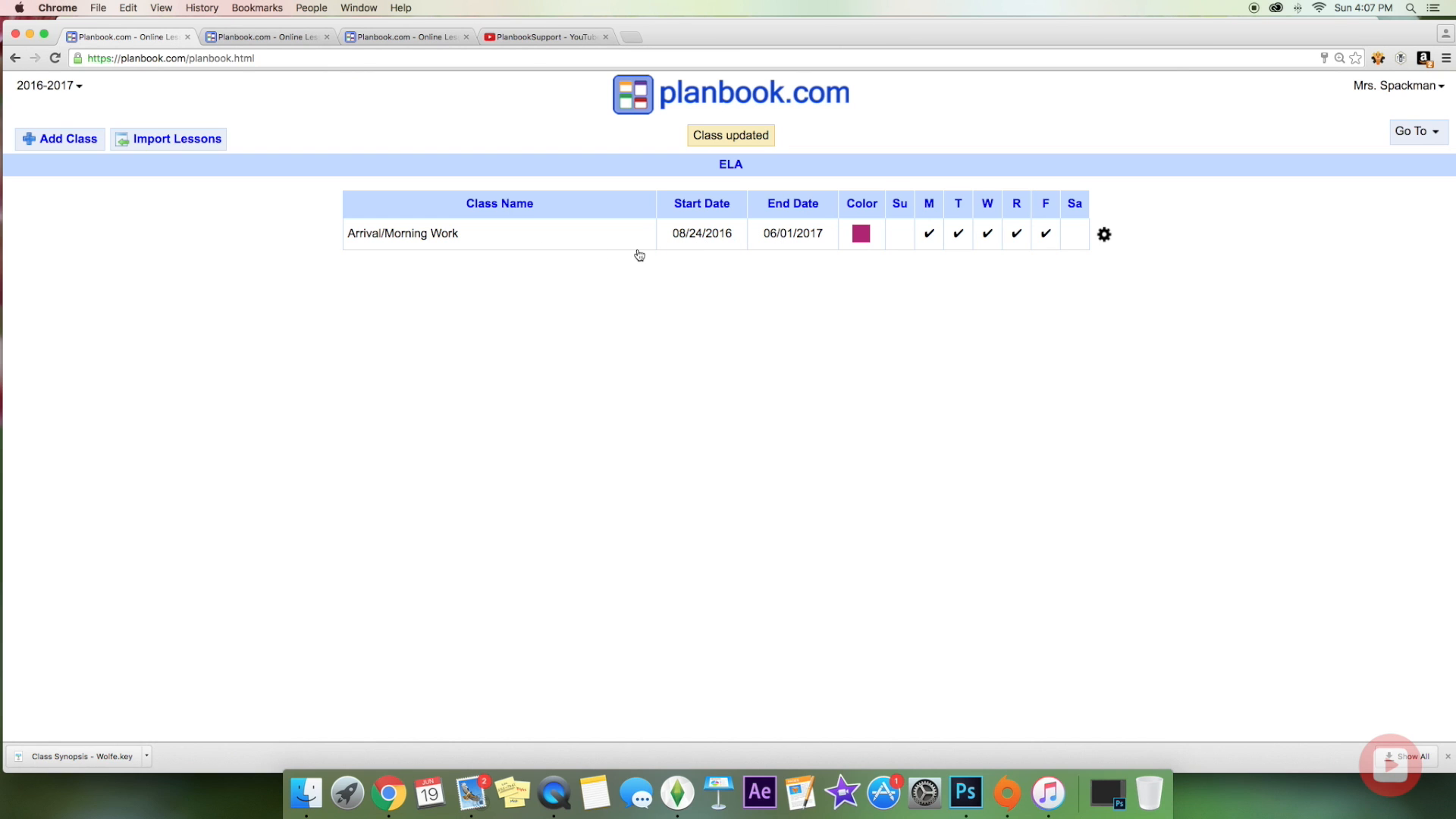
Step: Add a new class named Announcements/Attendance with a pink class colour
{"action": "left_click", "coordinate": [67, 144]}
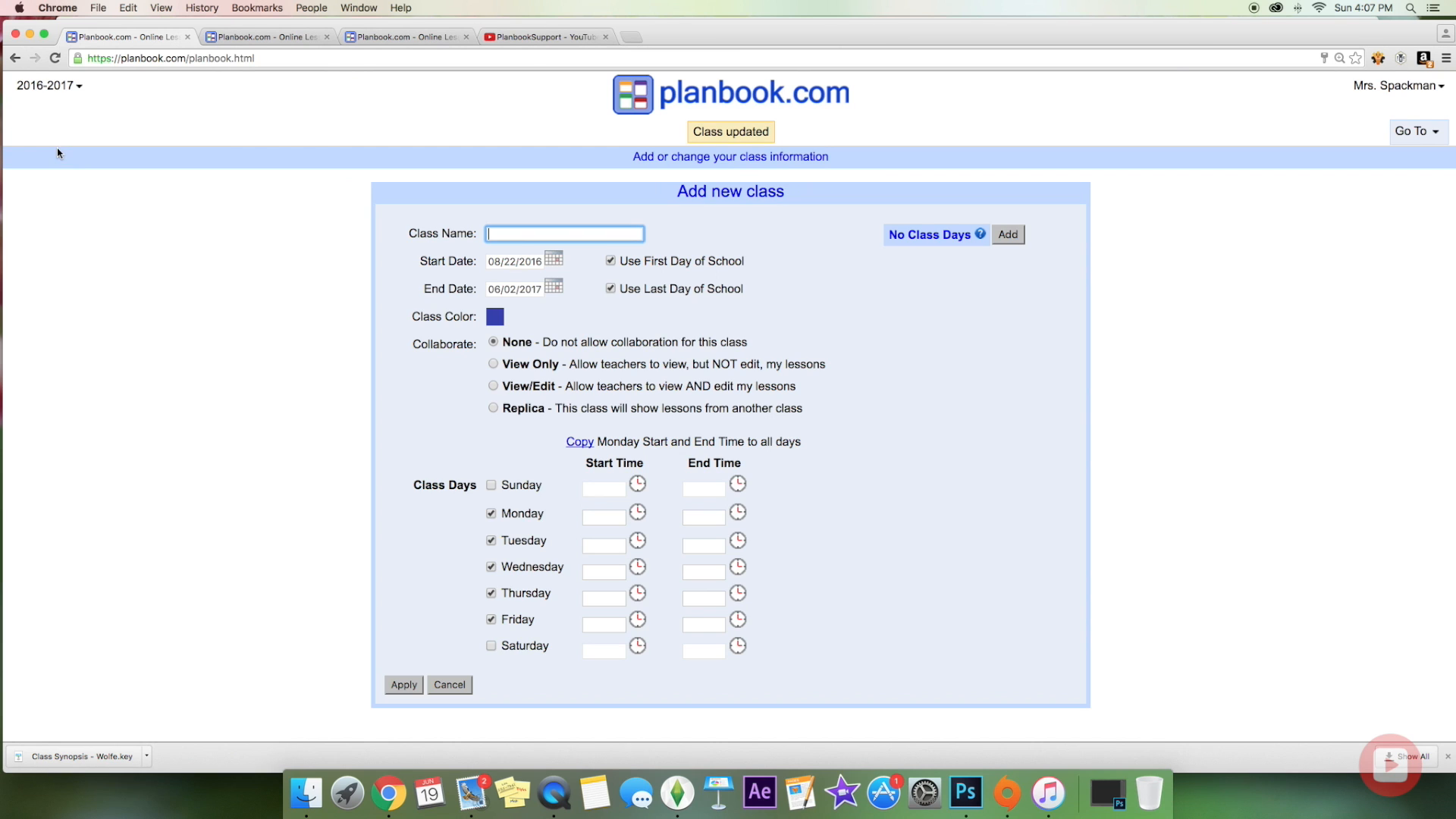
{"action": "type", "text": "Announcemen"}
{"action": "type", "text": "ts/Attendance"}
{"action": "left_click", "coordinate": [494, 317]}
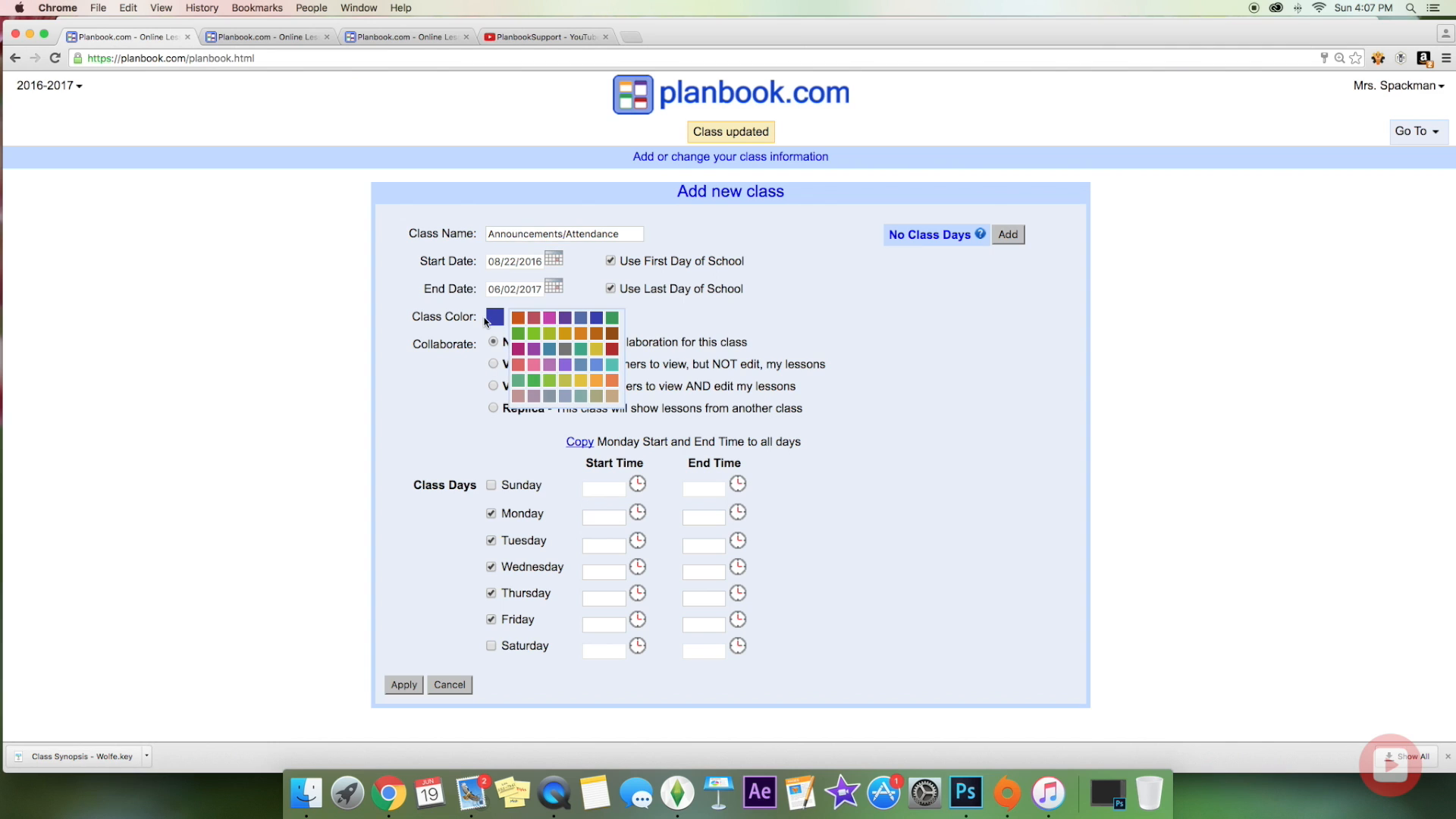
{"action": "left_click", "coordinate": [534, 365]}
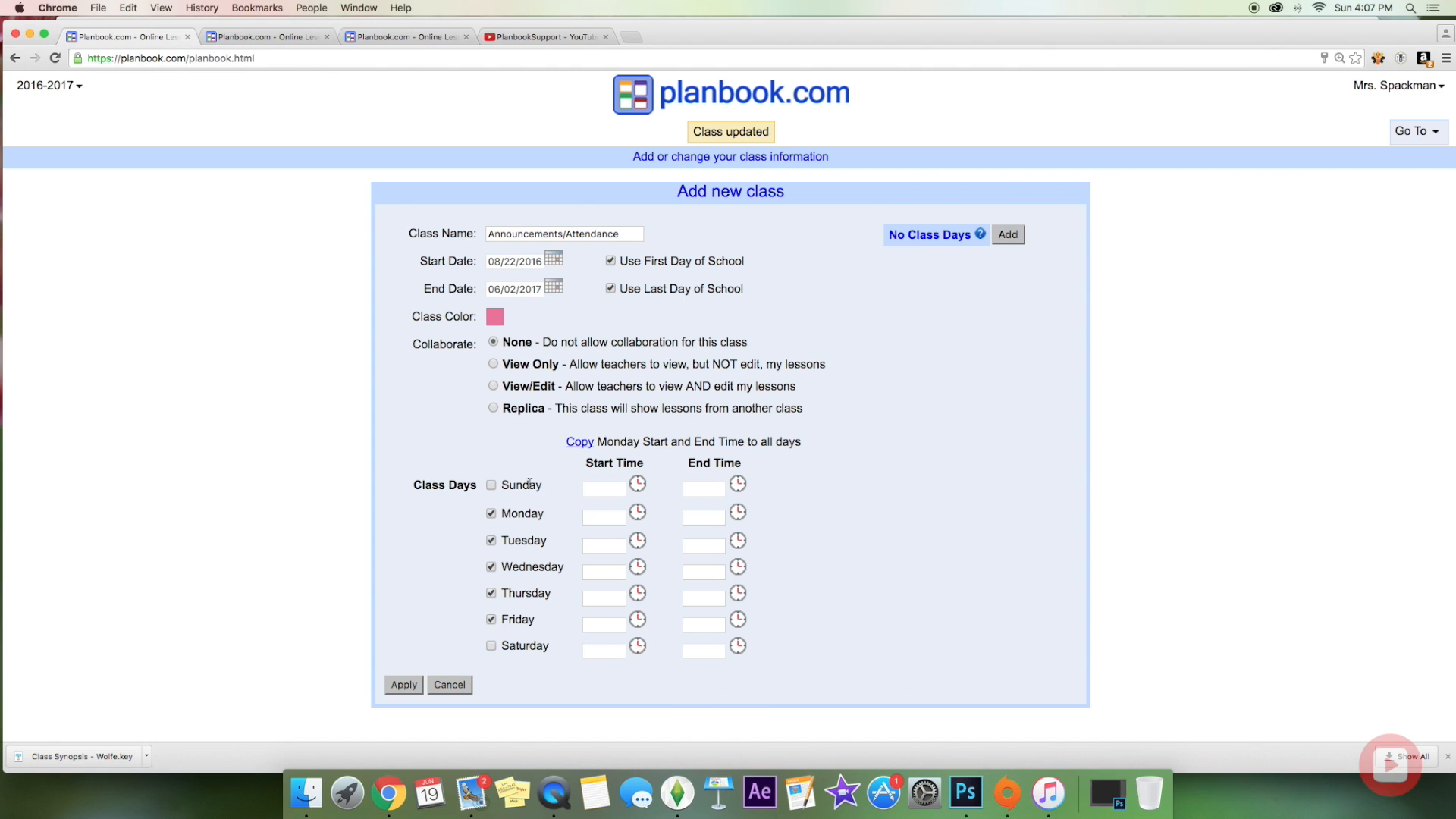
Step: Schedule it 9:10–9:15 AM on Monday, copy the times to every day, and save
{"action": "left_click", "coordinate": [636, 512]}
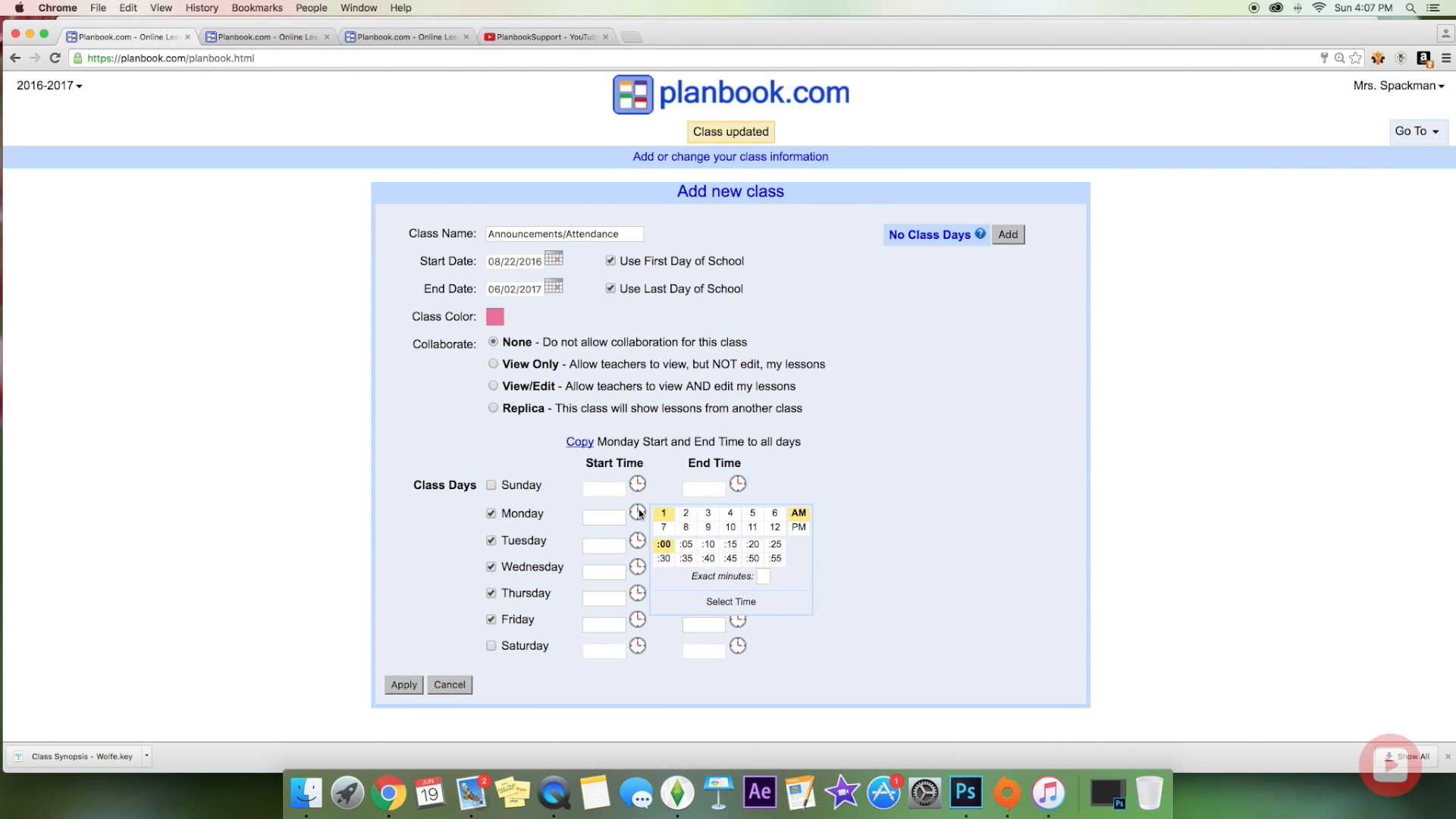
{"action": "left_click", "coordinate": [708, 527]}
{"action": "left_click", "coordinate": [709, 543]}
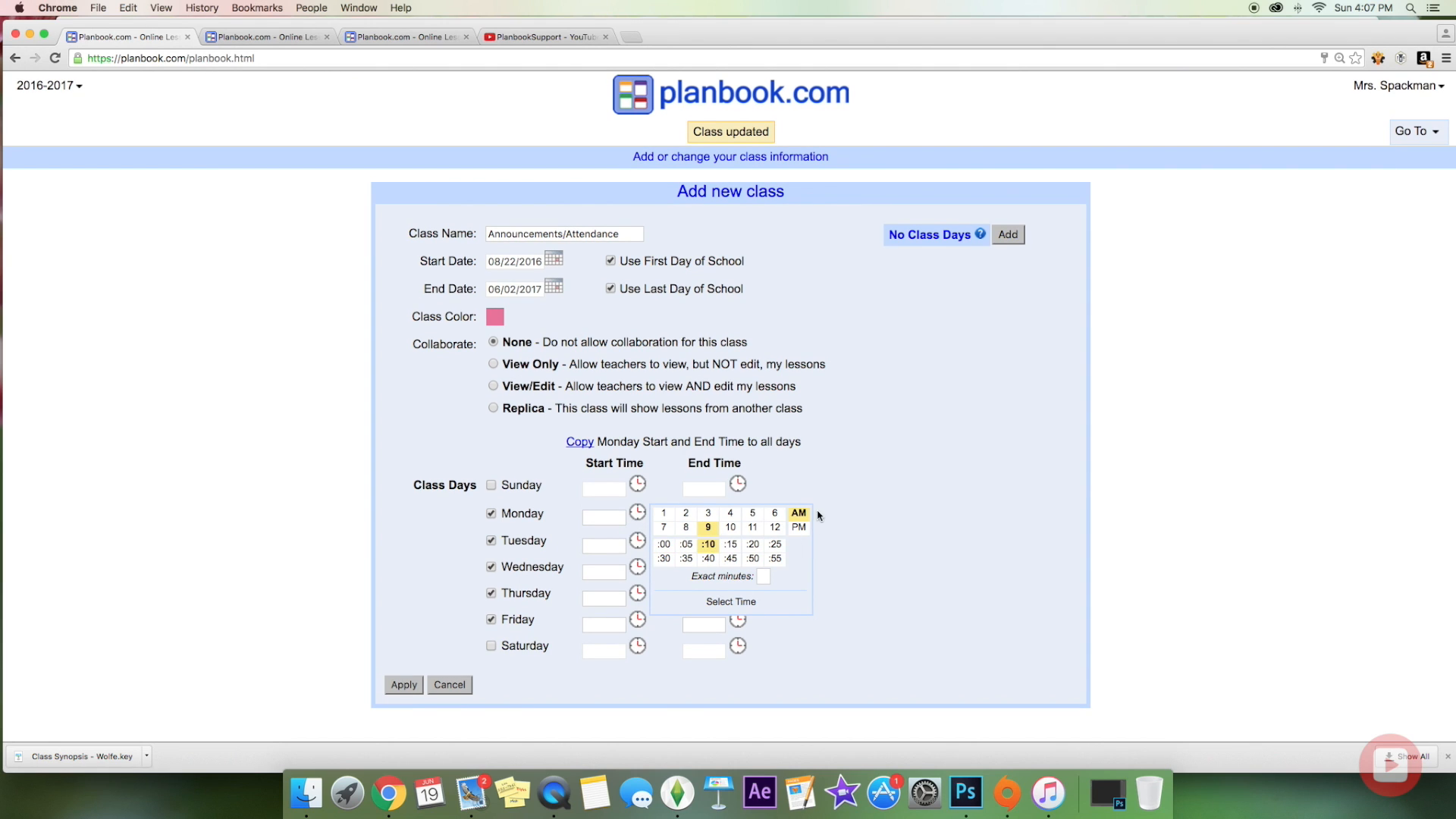
{"action": "left_click", "coordinate": [739, 606]}
{"action": "left_click", "coordinate": [738, 511]}
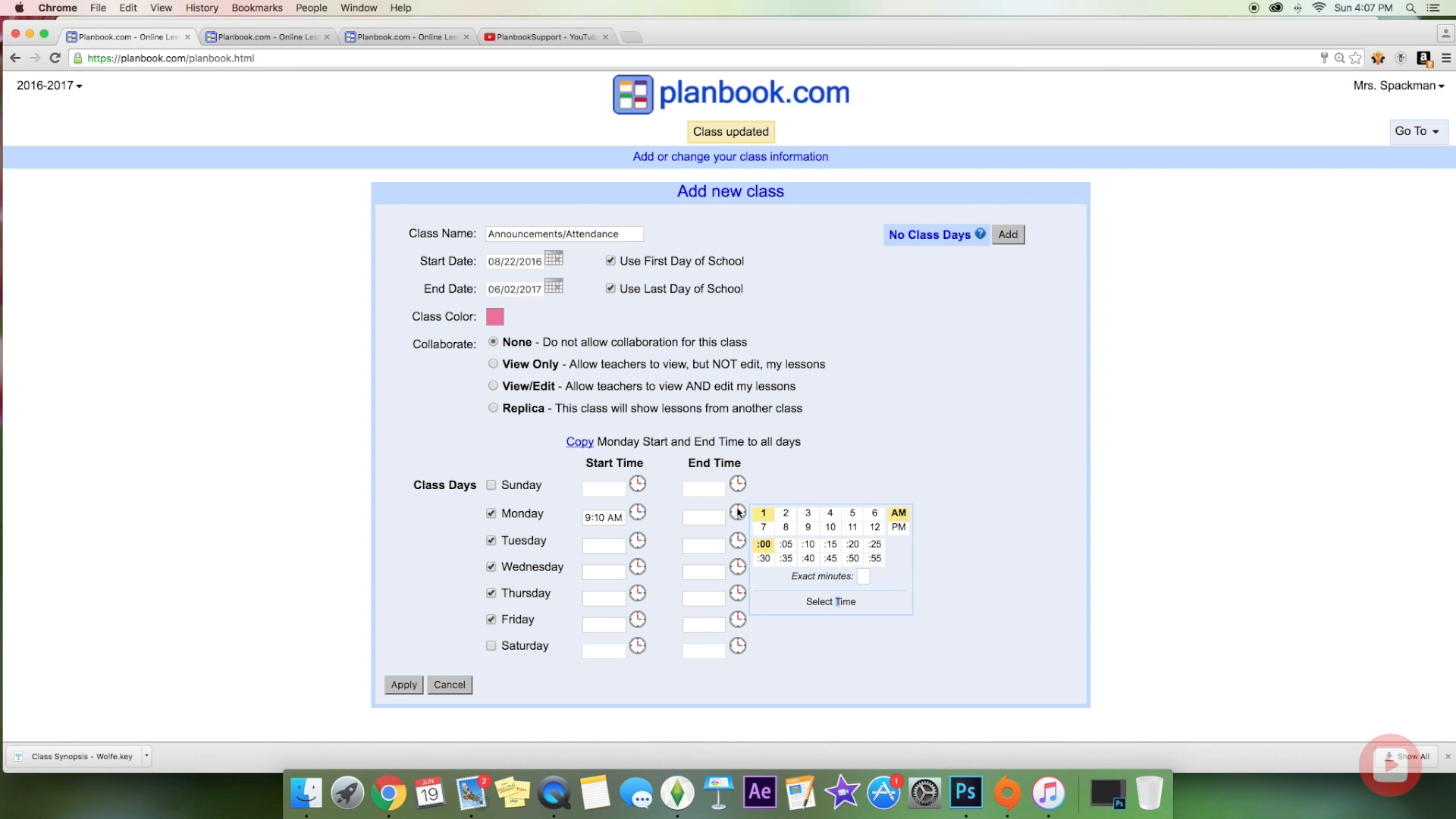
{"action": "left_click", "coordinate": [807, 527]}
{"action": "left_click", "coordinate": [830, 546]}
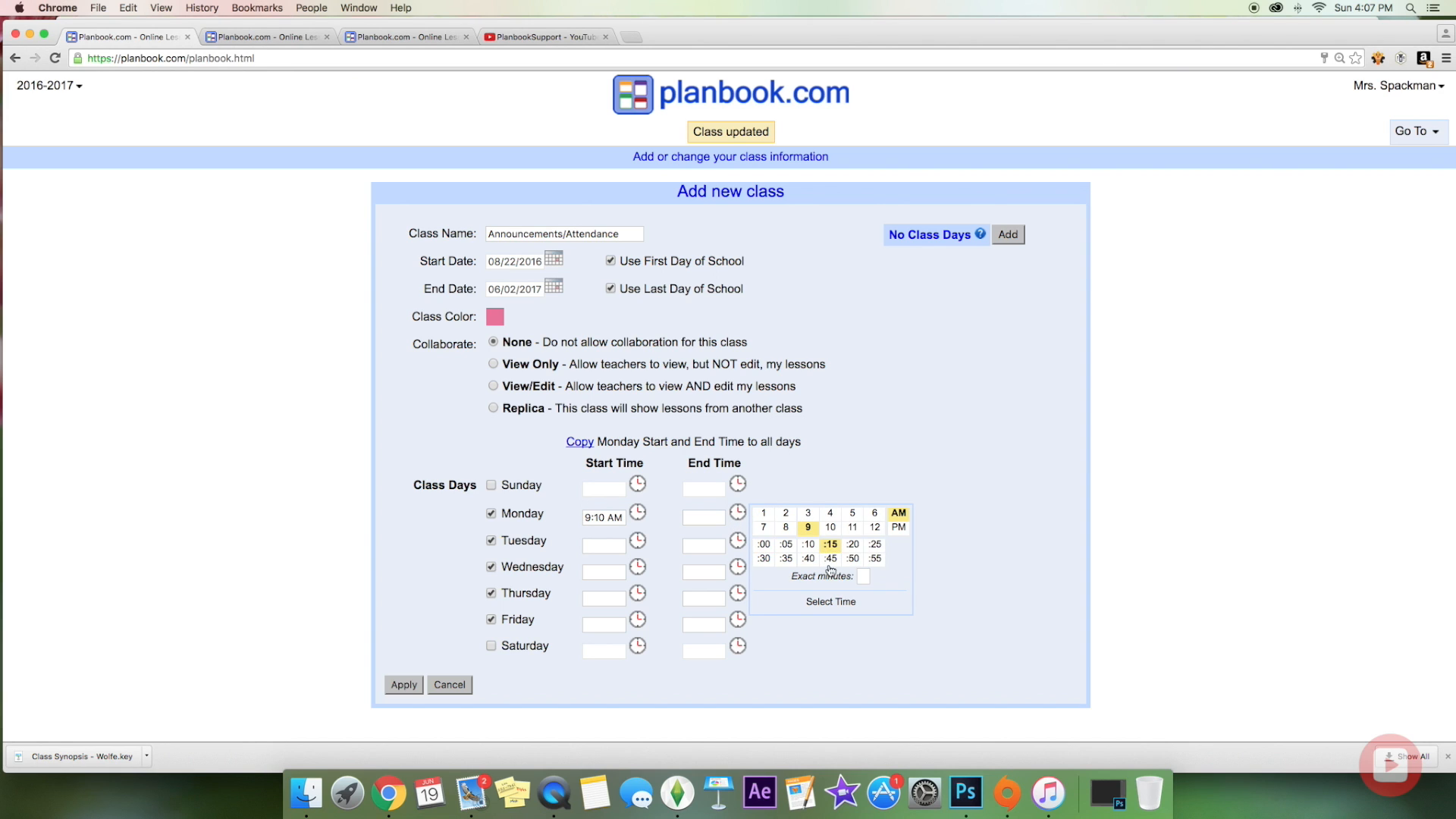
{"action": "left_click", "coordinate": [809, 602]}
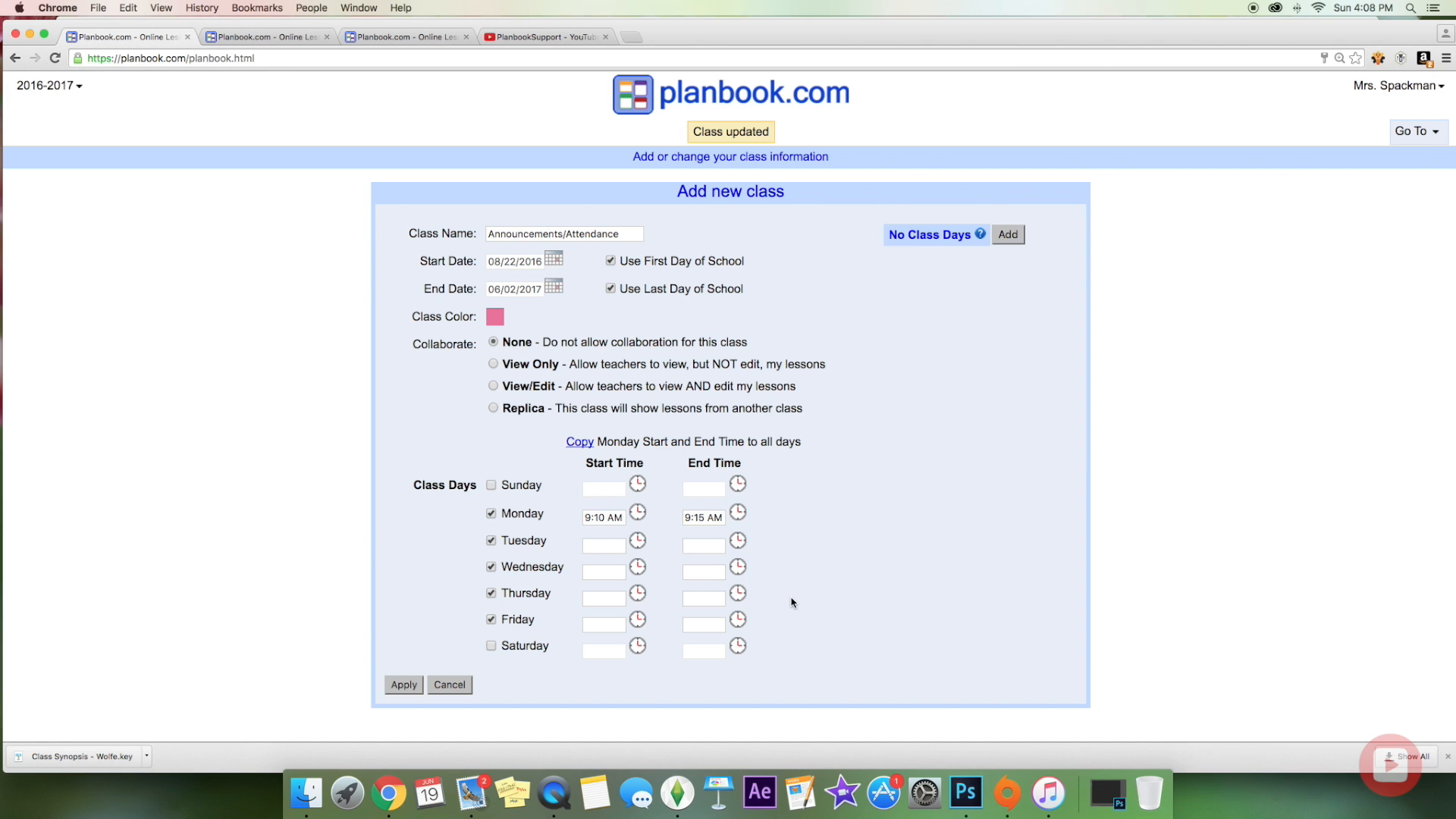
{"action": "left_click", "coordinate": [580, 442]}
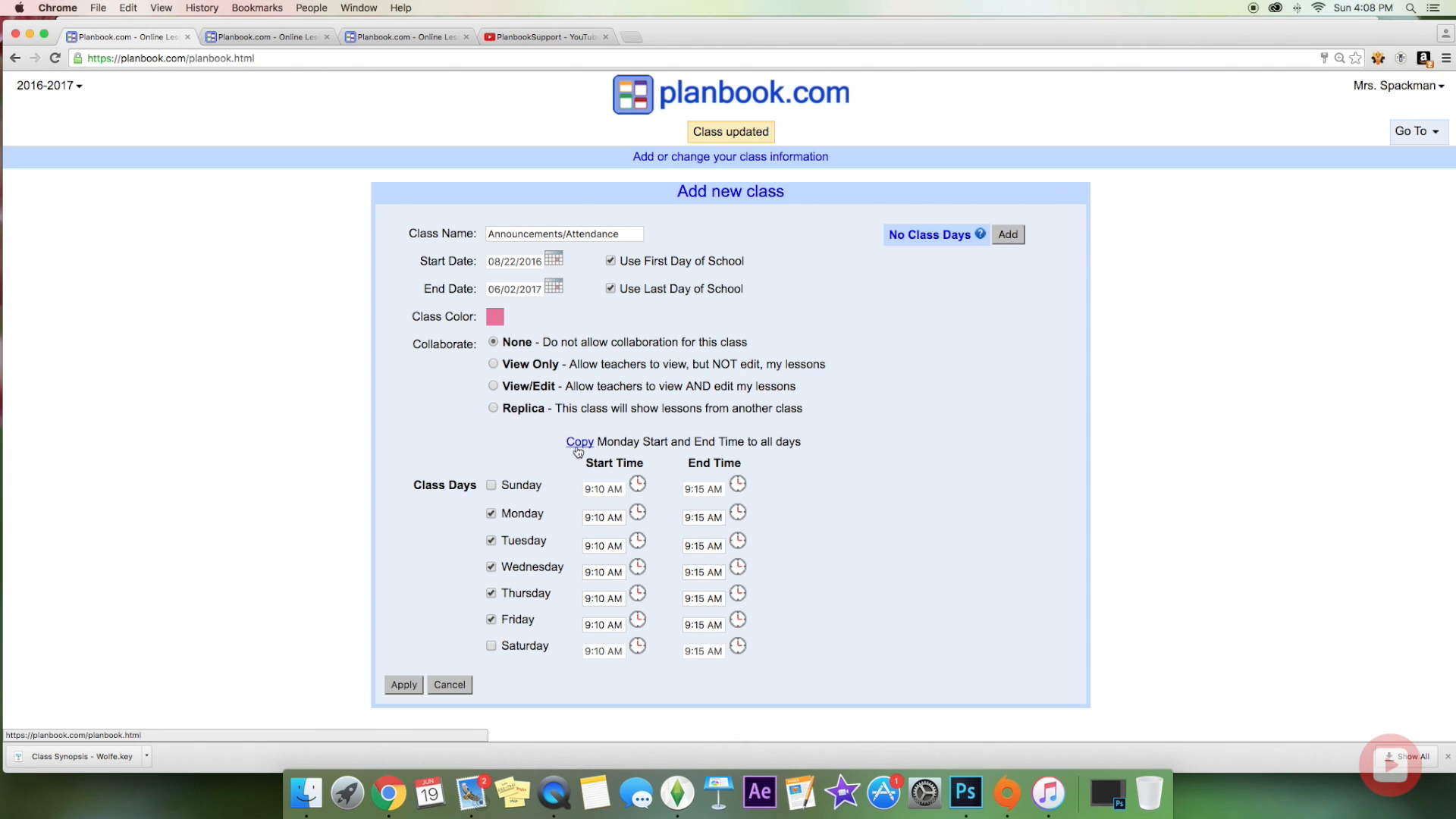
{"action": "left_click", "coordinate": [404, 684]}
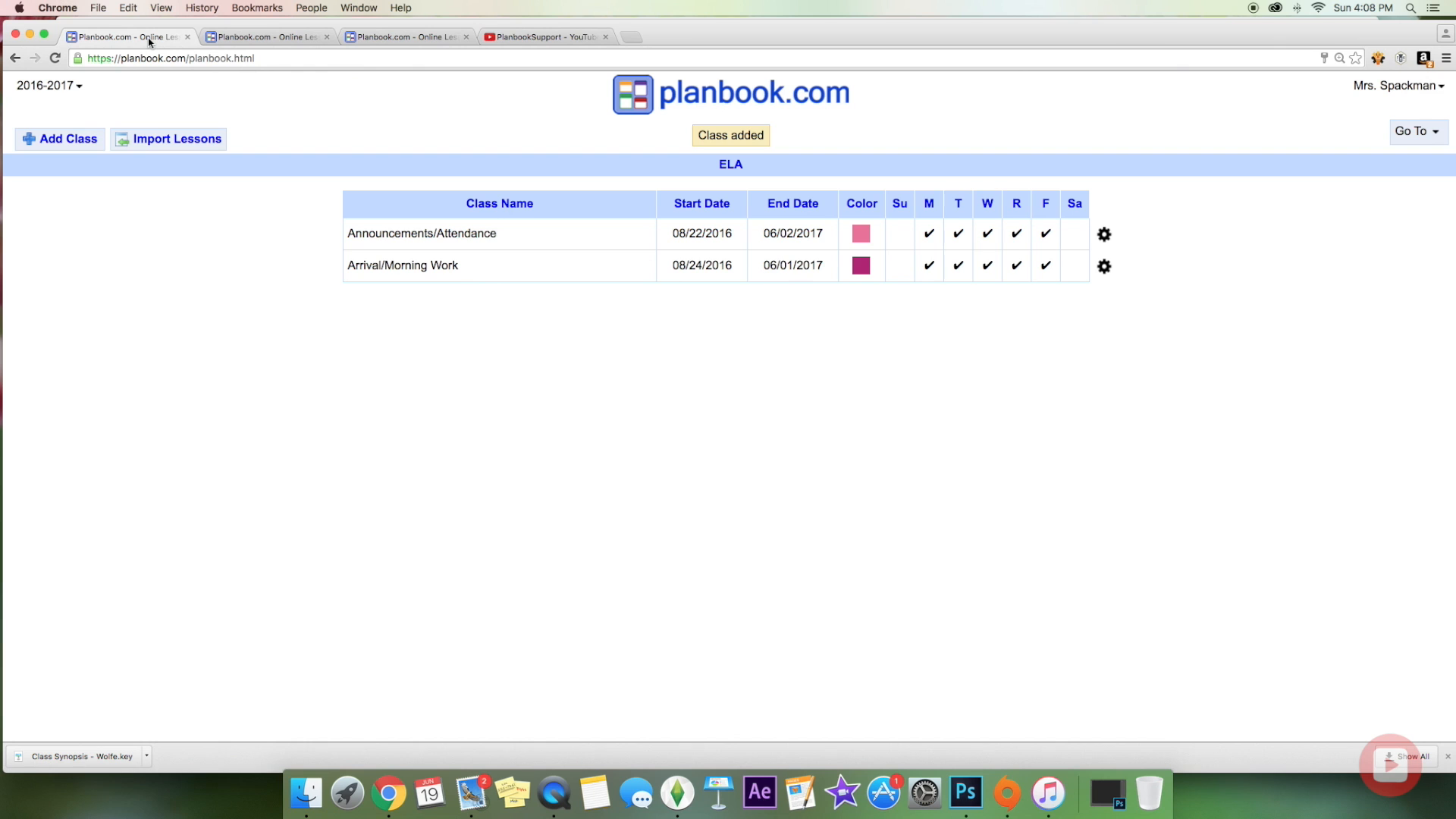
Step: In the second Planbook tab, switch the weekly plan to the 2016 - 2017 school year
{"action": "left_click", "coordinate": [260, 43]}
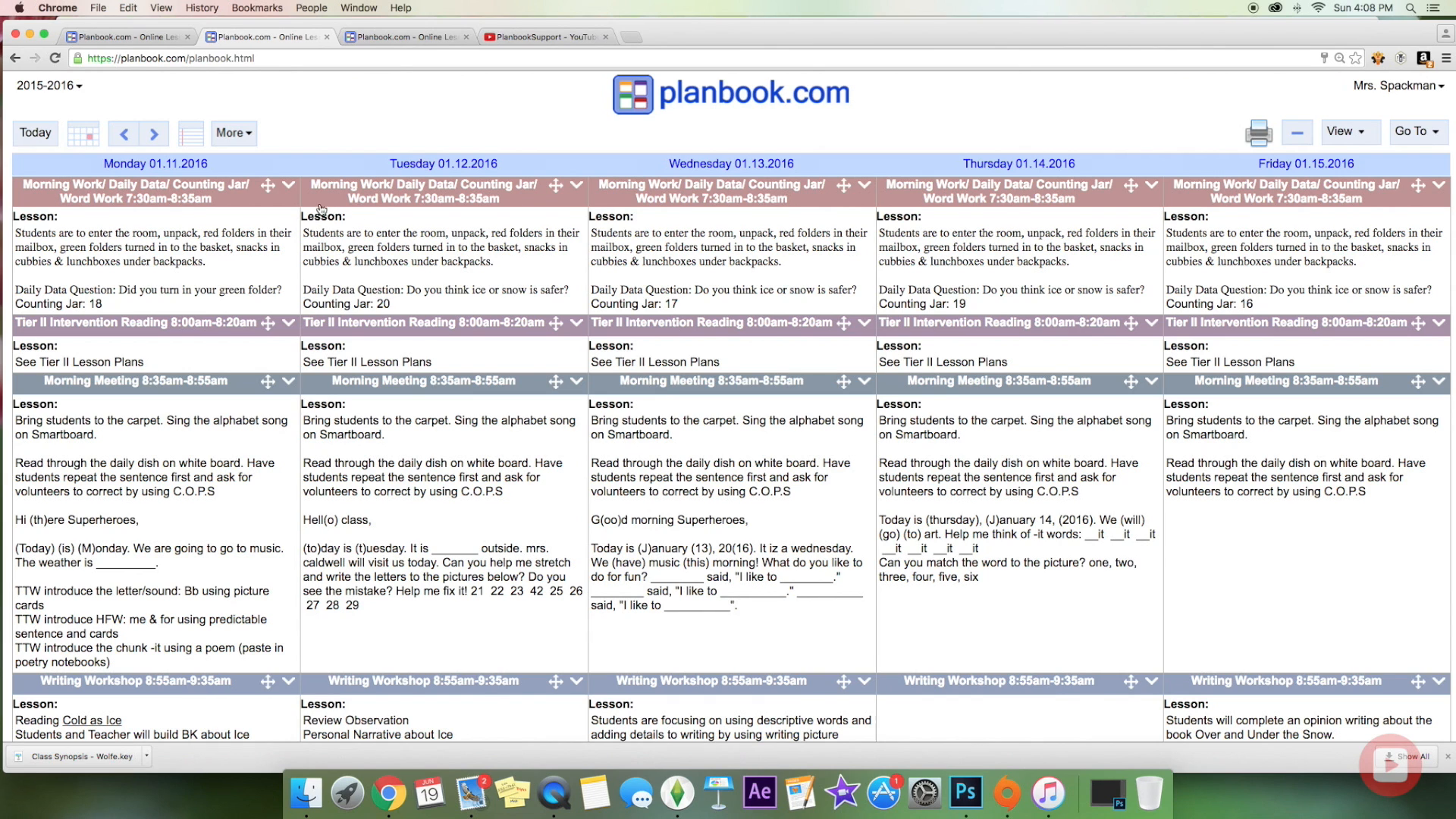
{"action": "left_click", "coordinate": [64, 87]}
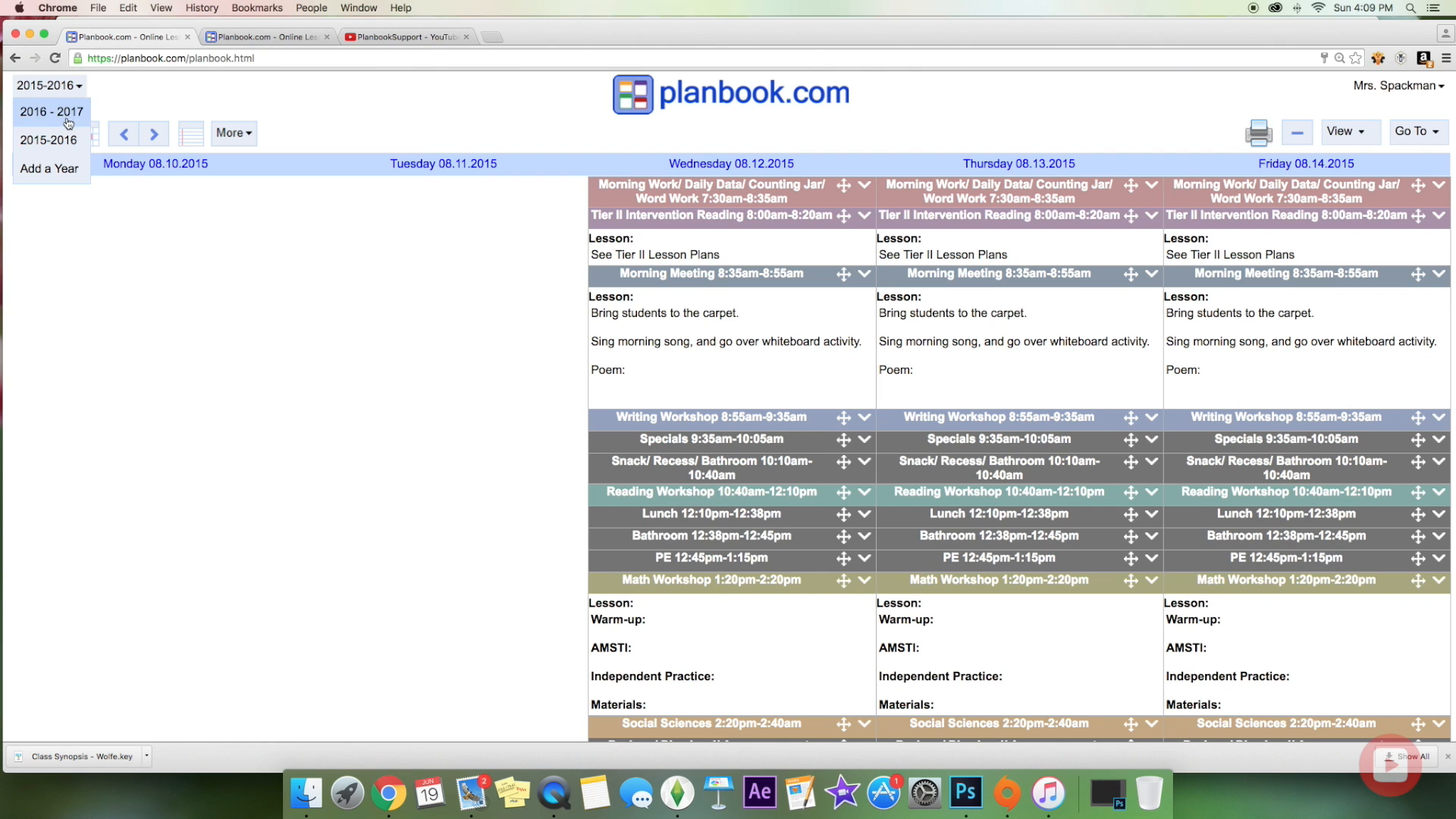
{"action": "left_click", "coordinate": [66, 111]}
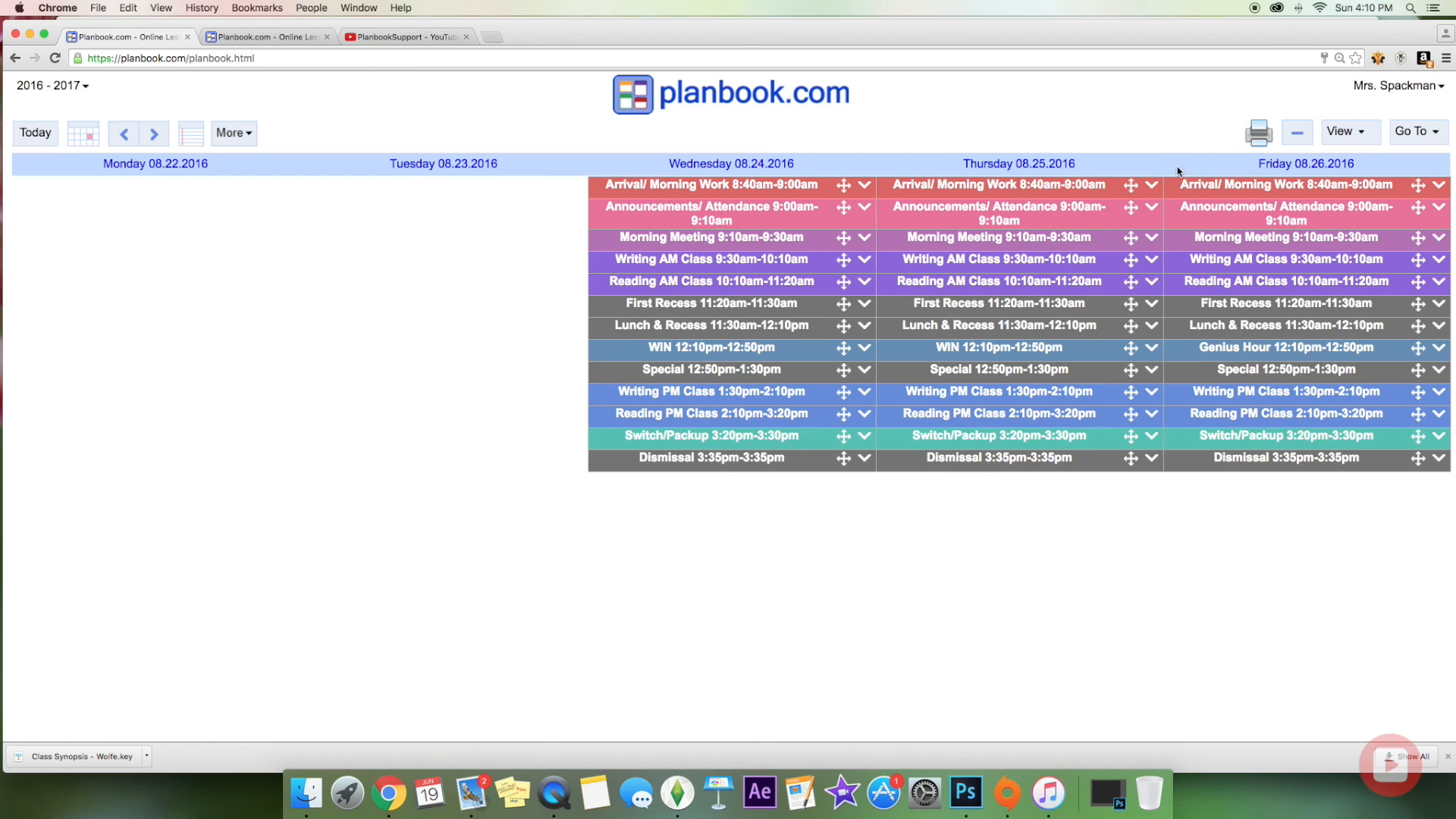
{"action": "left_click", "coordinate": [1425, 137]}
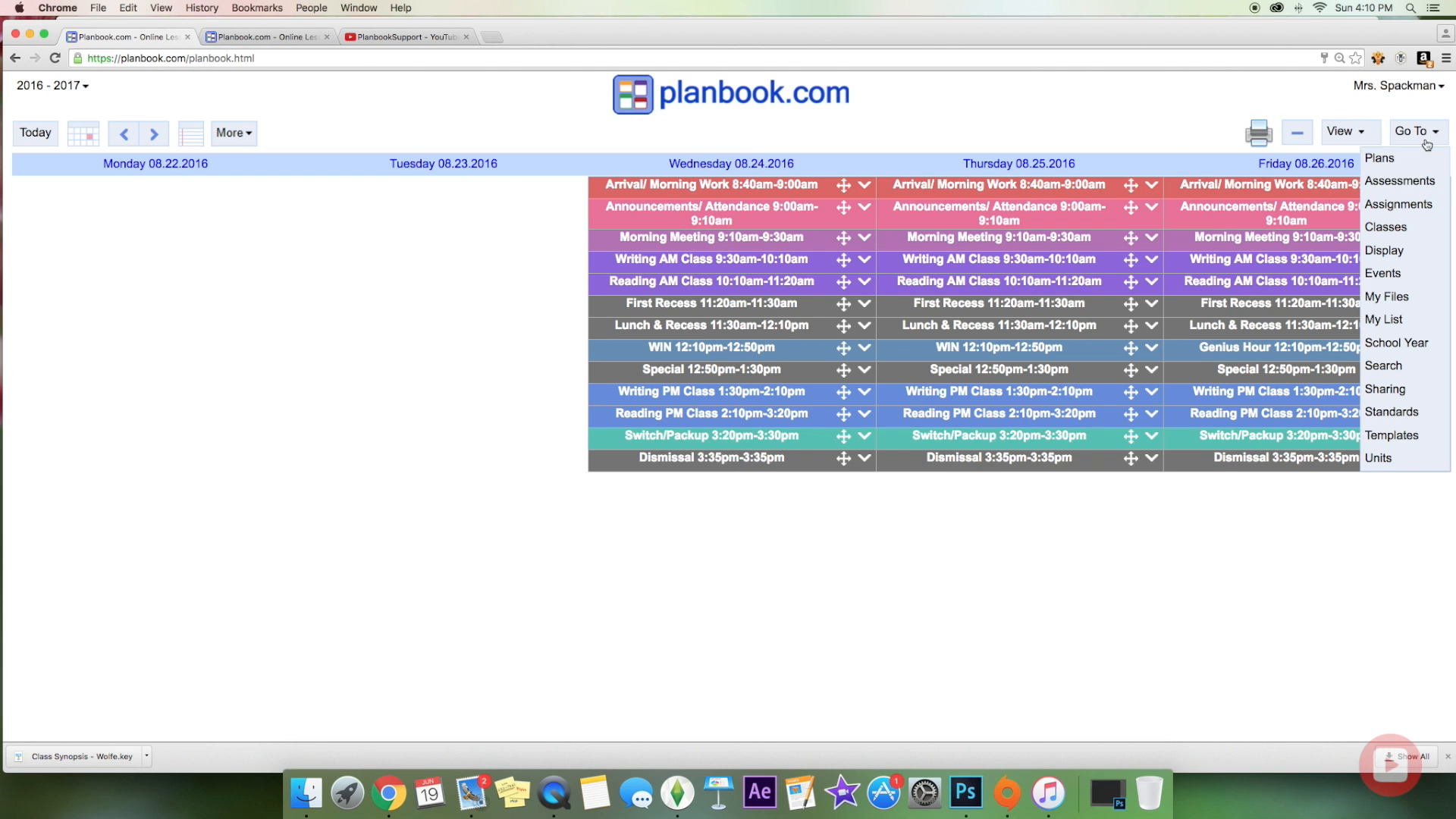
{"action": "left_click", "coordinate": [1402, 228]}
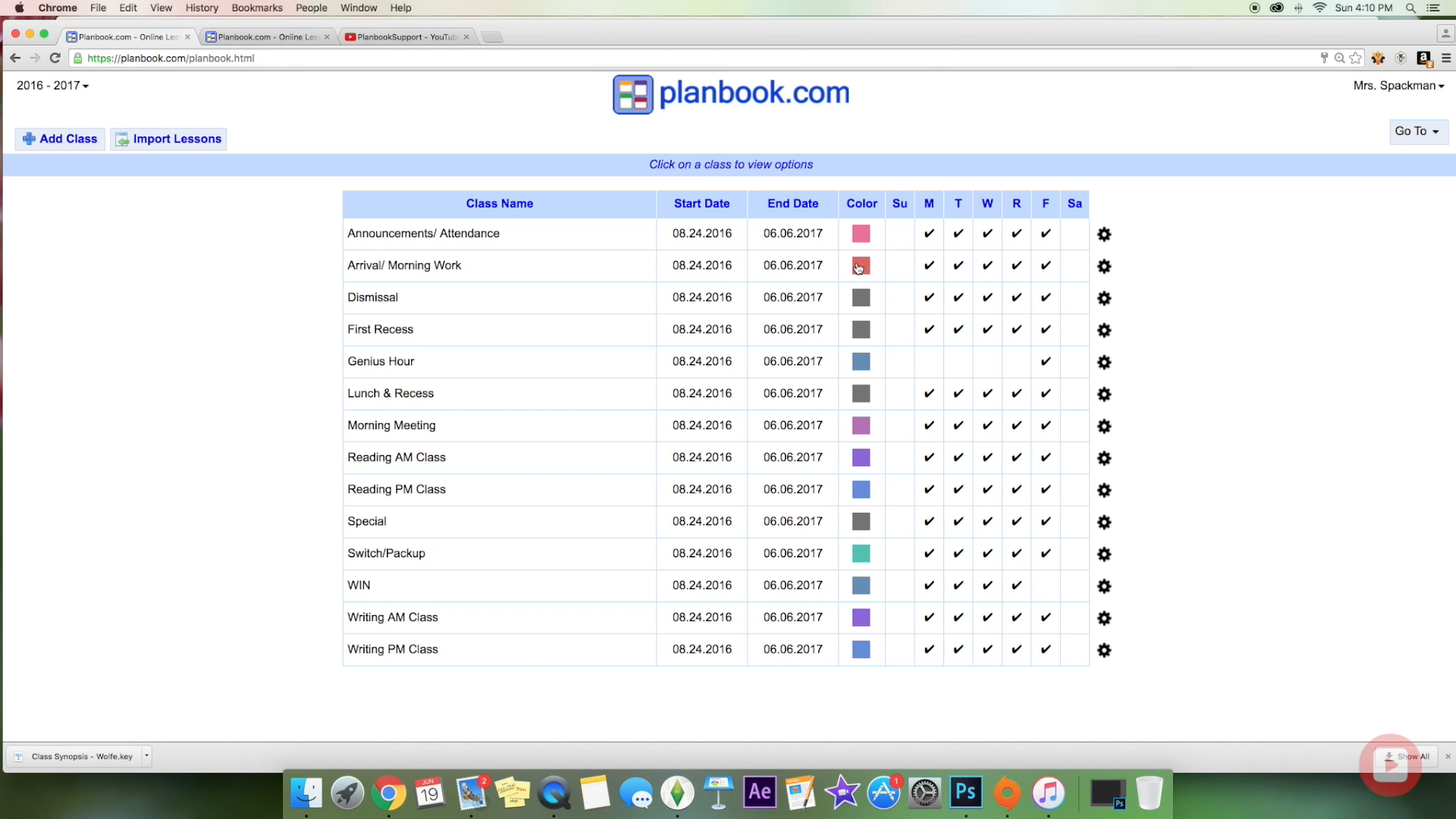
{"action": "left_click", "coordinate": [1410, 133]}
{"action": "left_click", "coordinate": [1413, 159]}
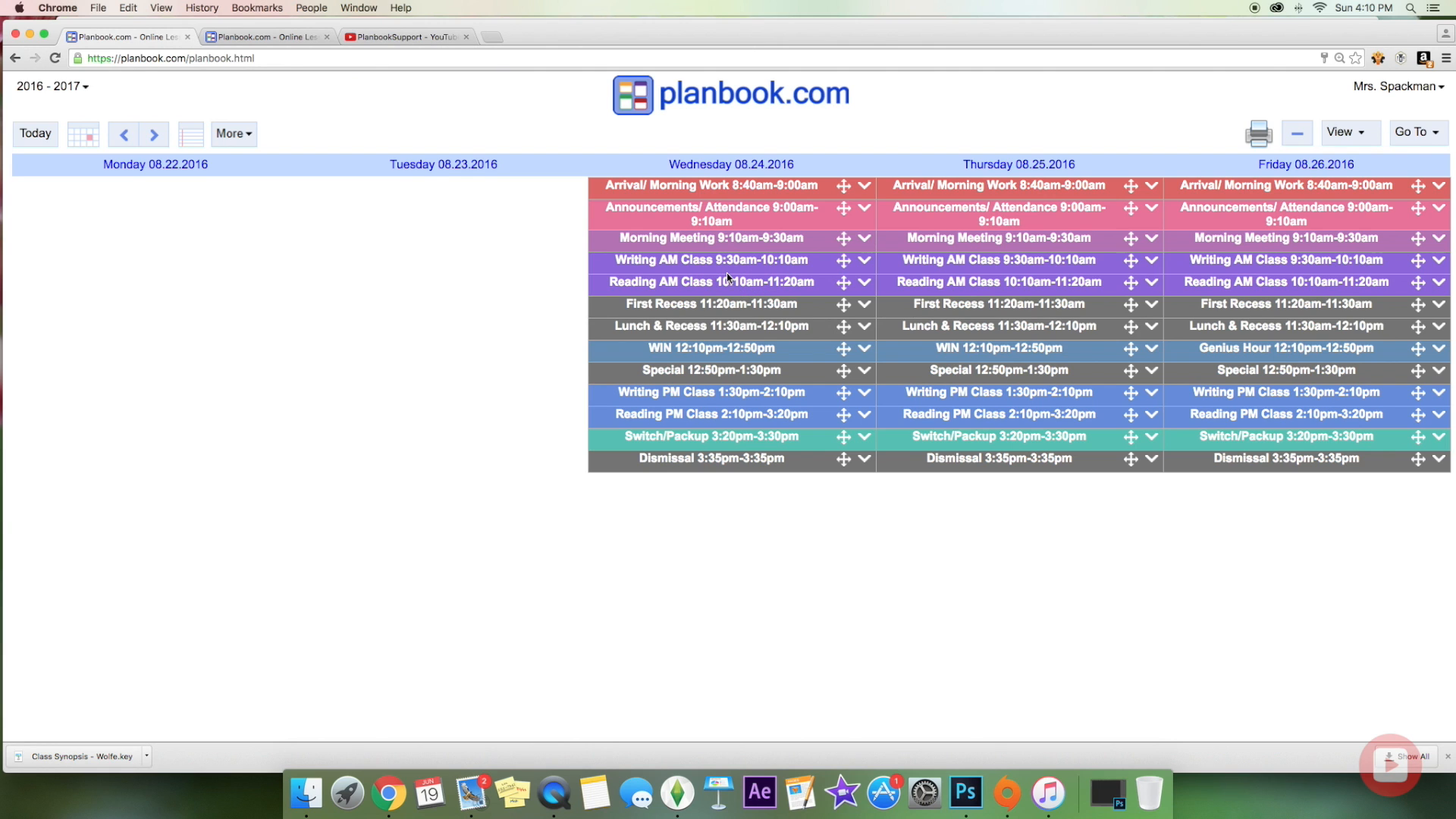
{"action": "scroll", "coordinate": [746, 310], "scroll_direction": "down", "scroll_amount": 1}
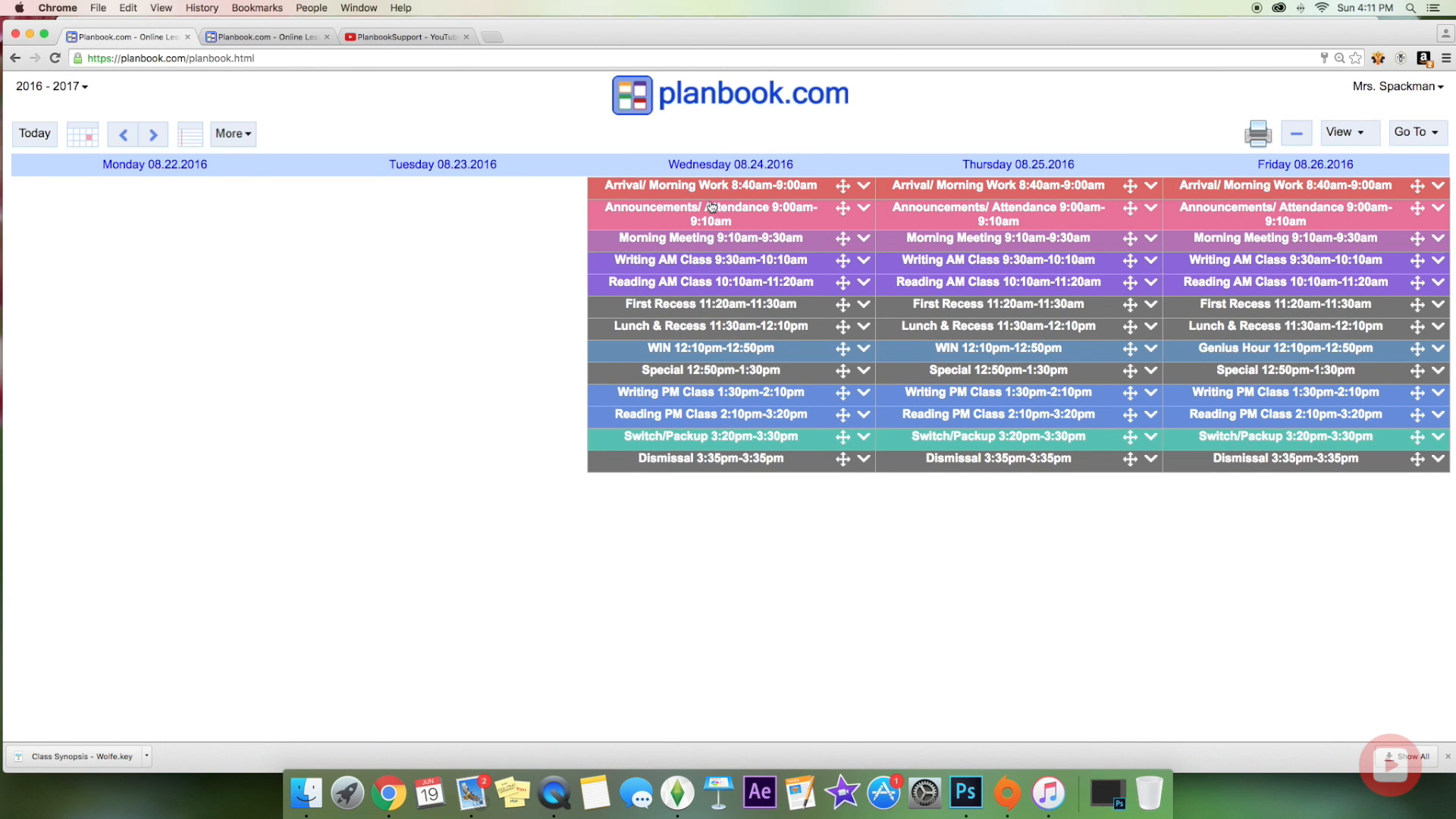
{"action": "left_click", "coordinate": [1438, 128]}
{"action": "left_click", "coordinate": [1391, 228]}
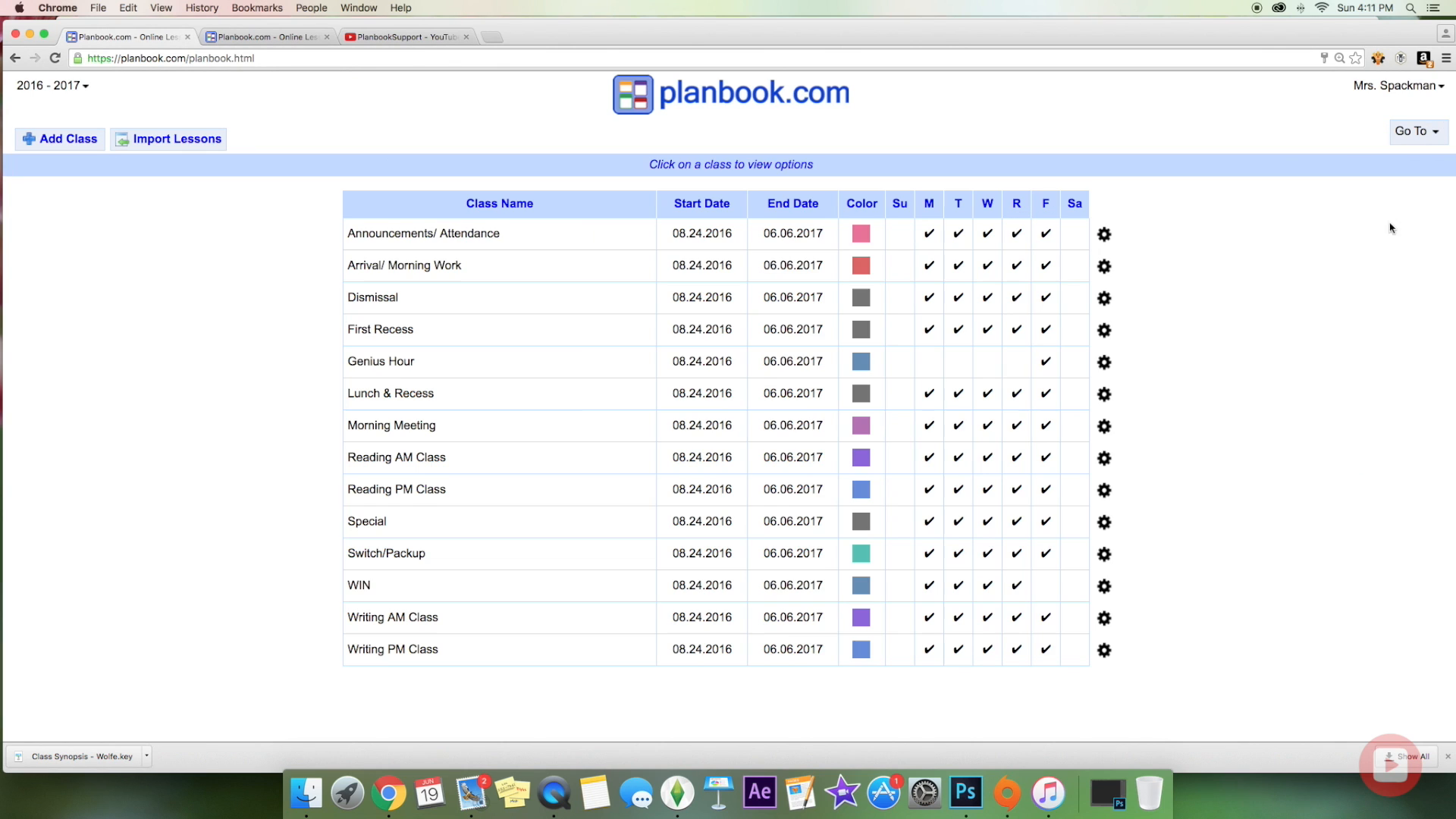
{"action": "left_click", "coordinate": [480, 231]}
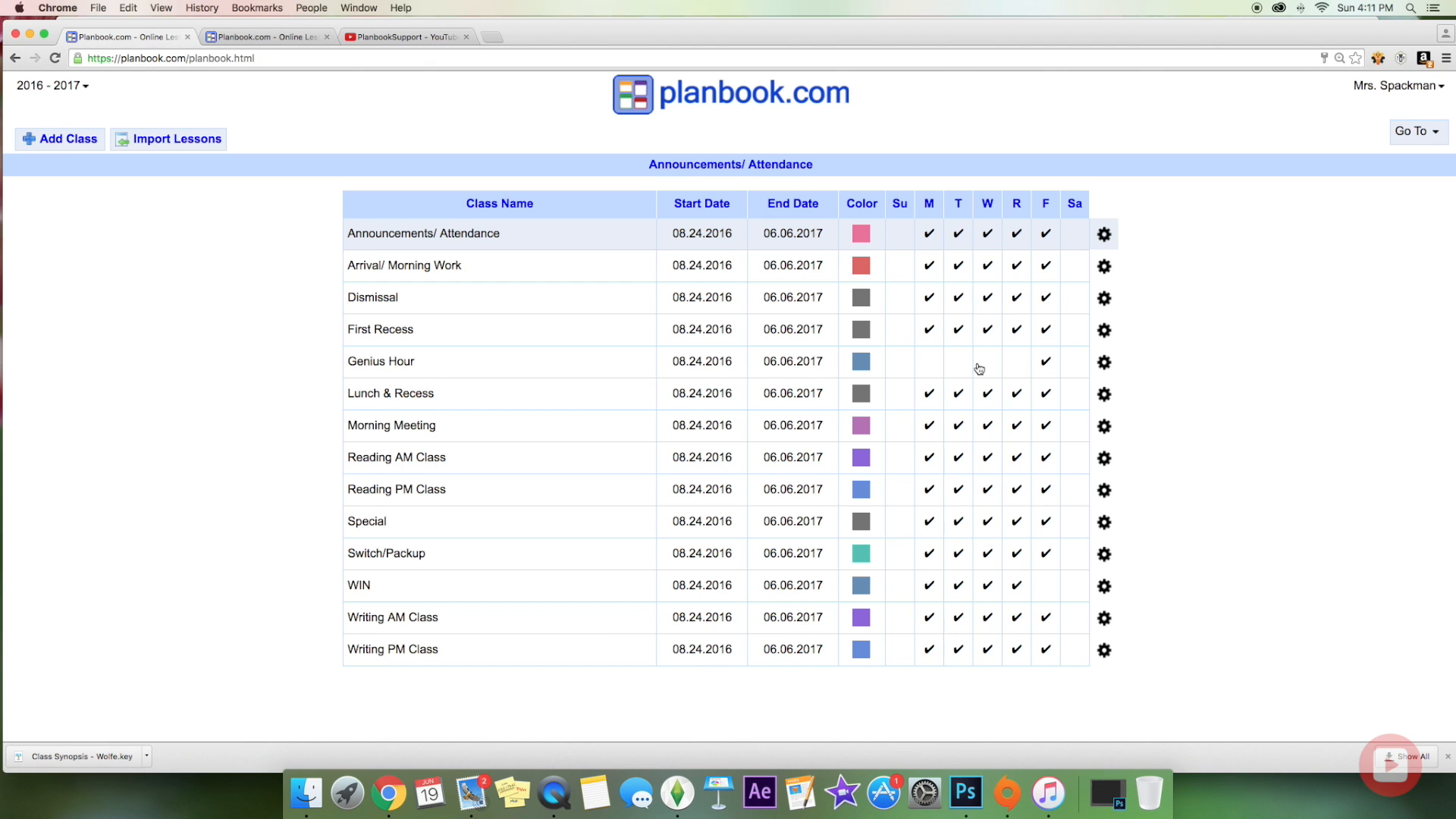
{"action": "left_click", "coordinate": [1406, 135]}
{"action": "left_click", "coordinate": [1403, 161]}
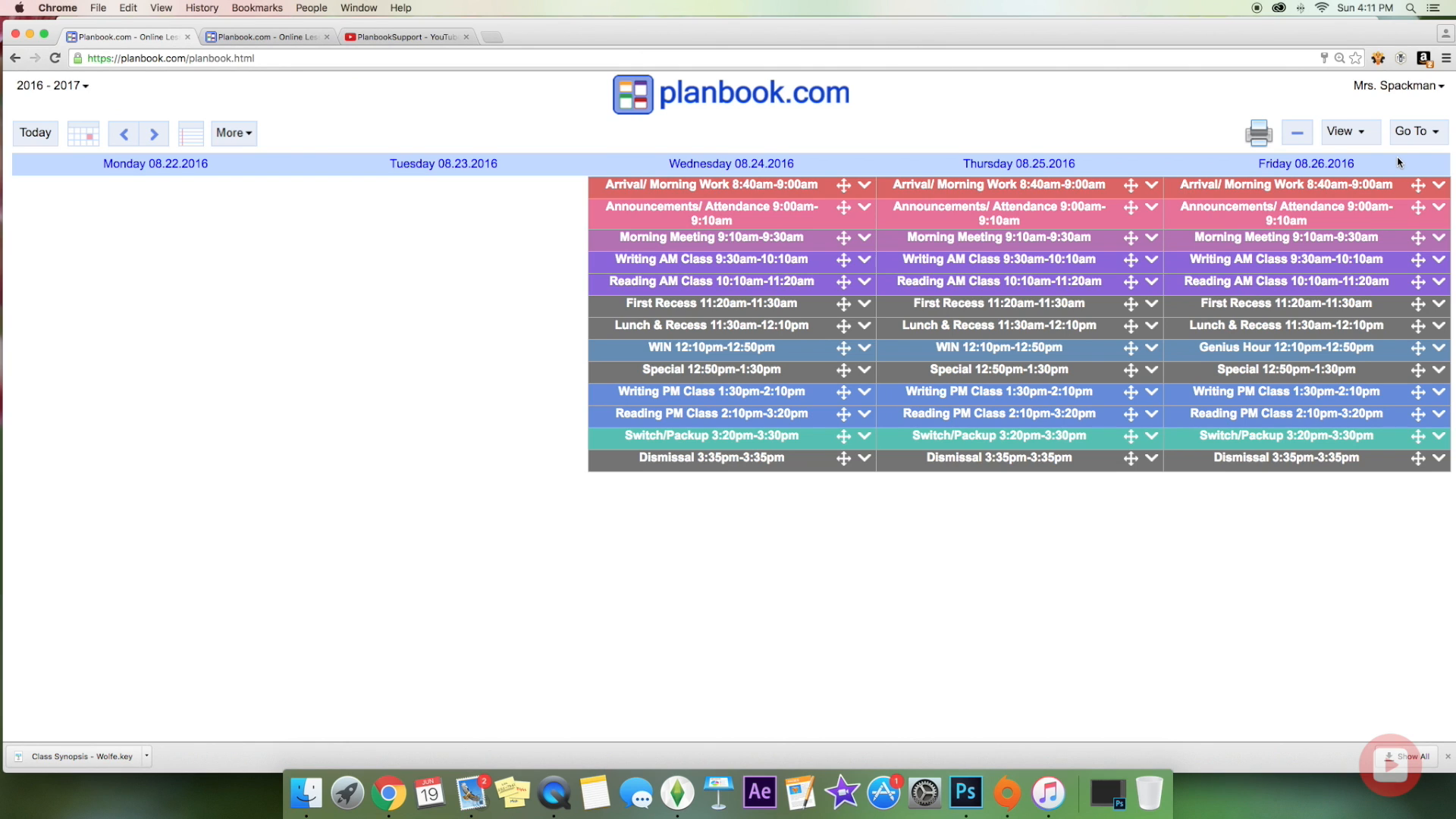
Step: Write Wednesday's Arrival/Morning Work lesson: 'Students will arrive and unpack their bags, place communication folders…'
{"action": "left_click", "coordinate": [793, 190]}
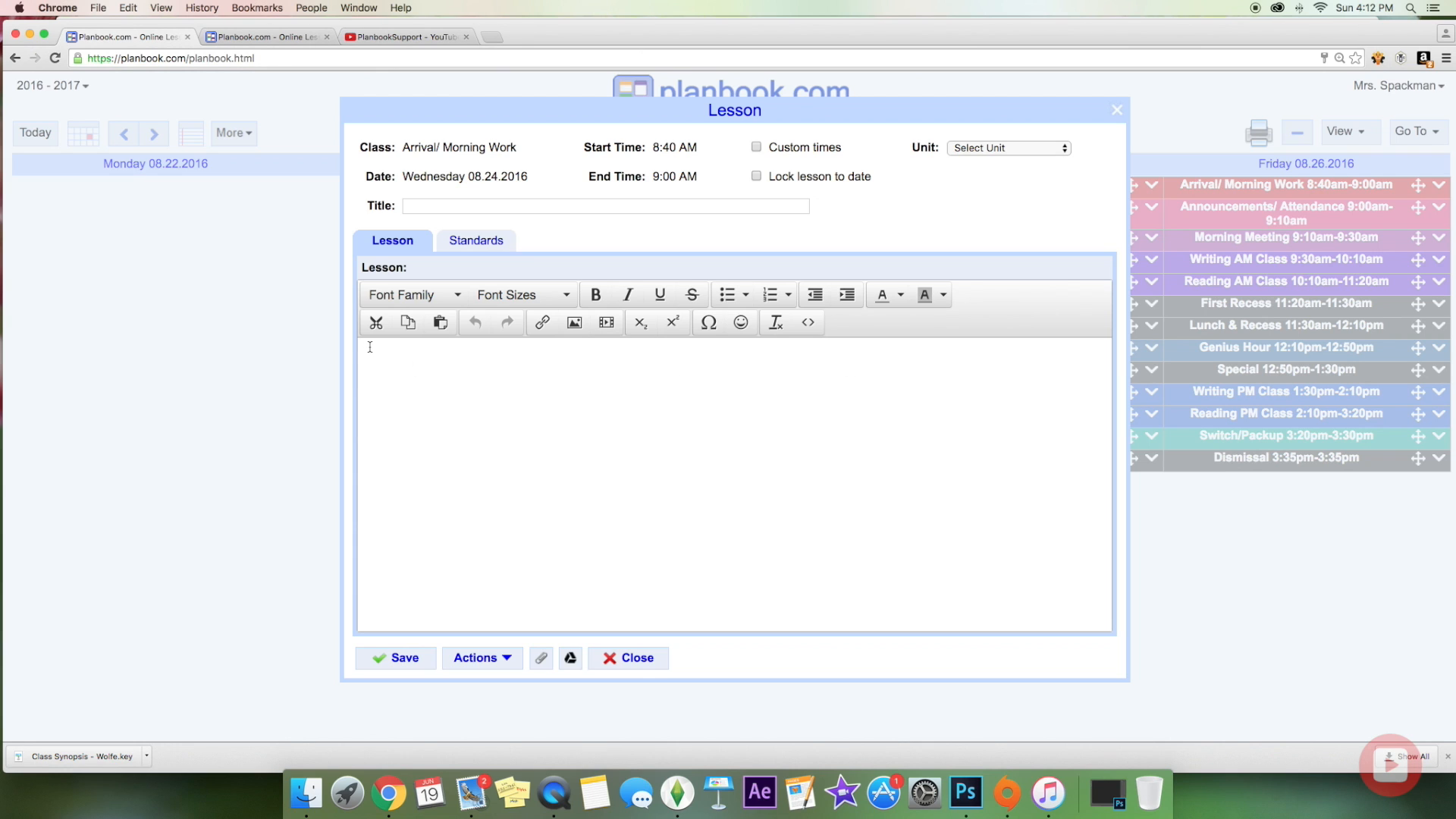
{"action": "type", "text": "Students will arrive and unpack their "}
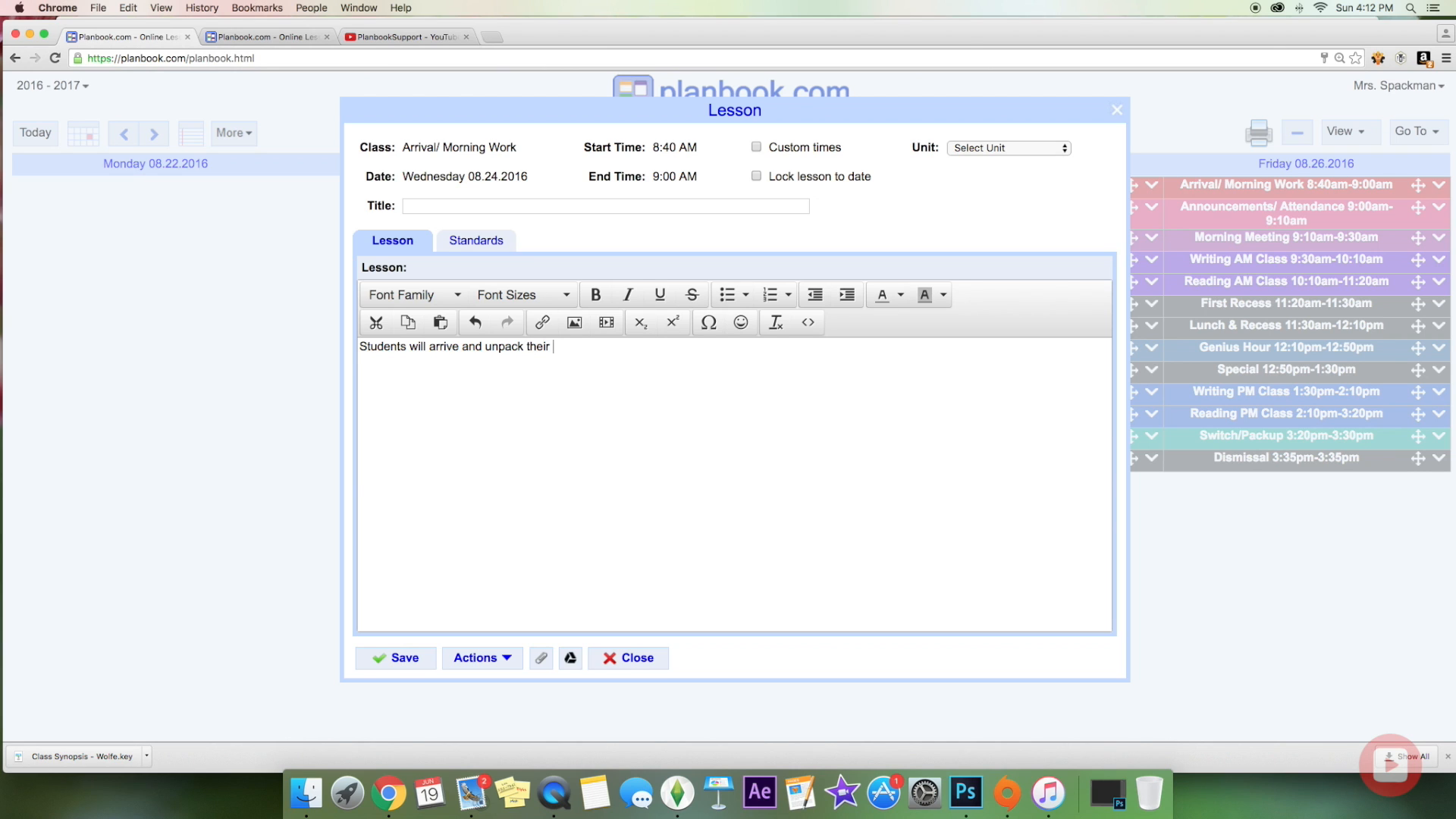
{"action": "type", "text": "bags, place communication folders in"}
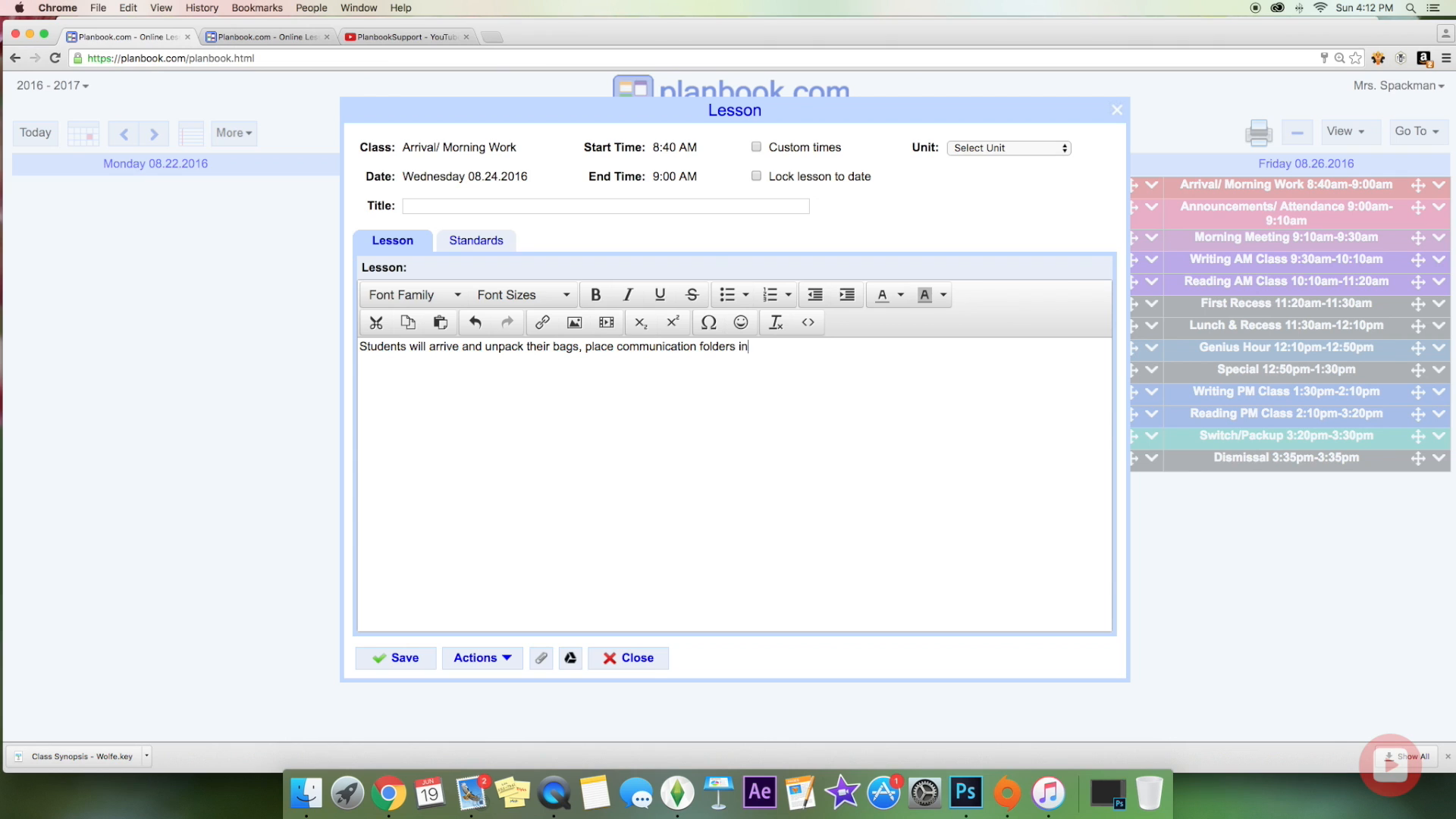
{"action": "type", "text": " their mailbox, and begin reading."}
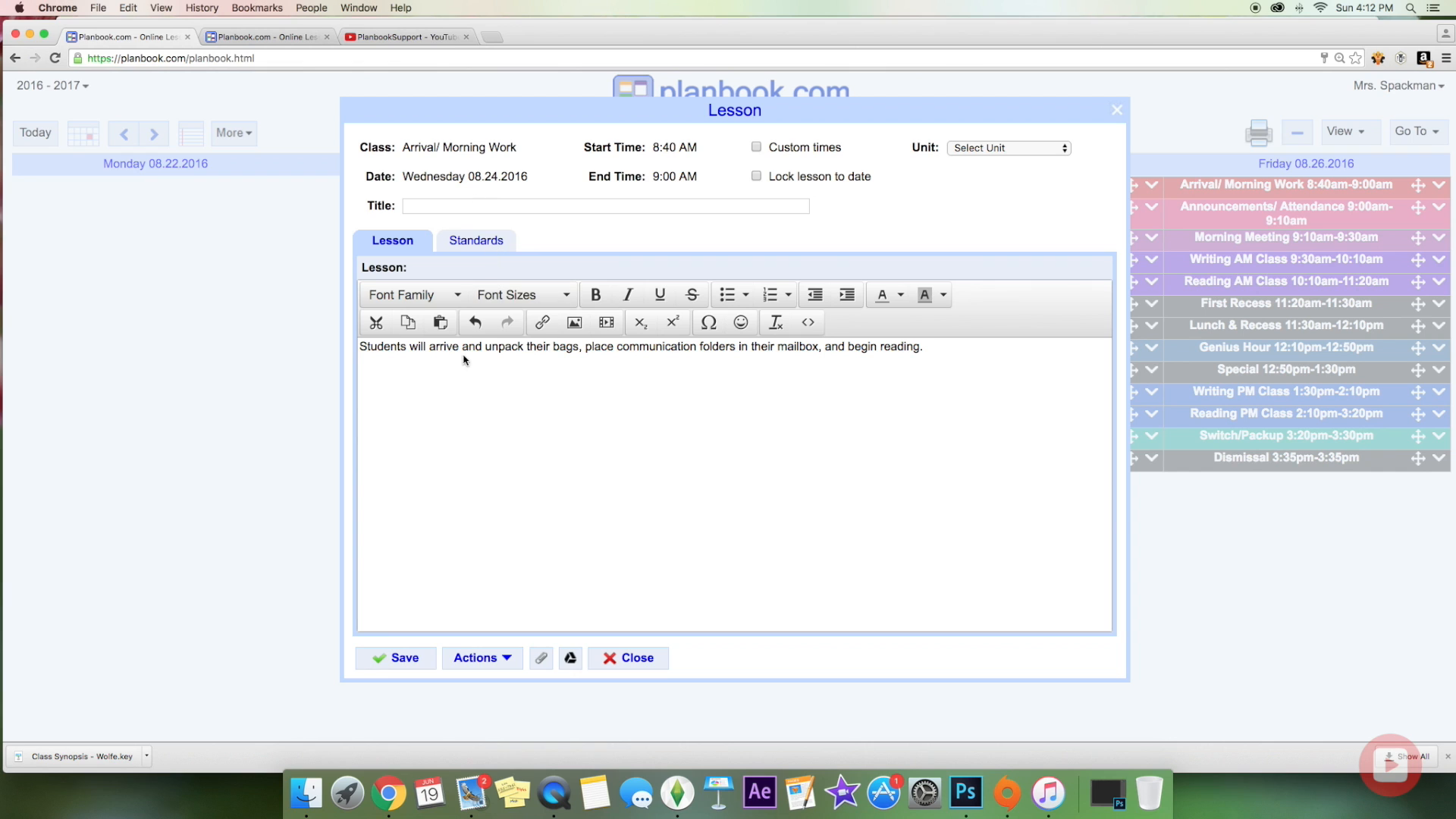
{"action": "triple_click", "coordinate": [419, 347]}
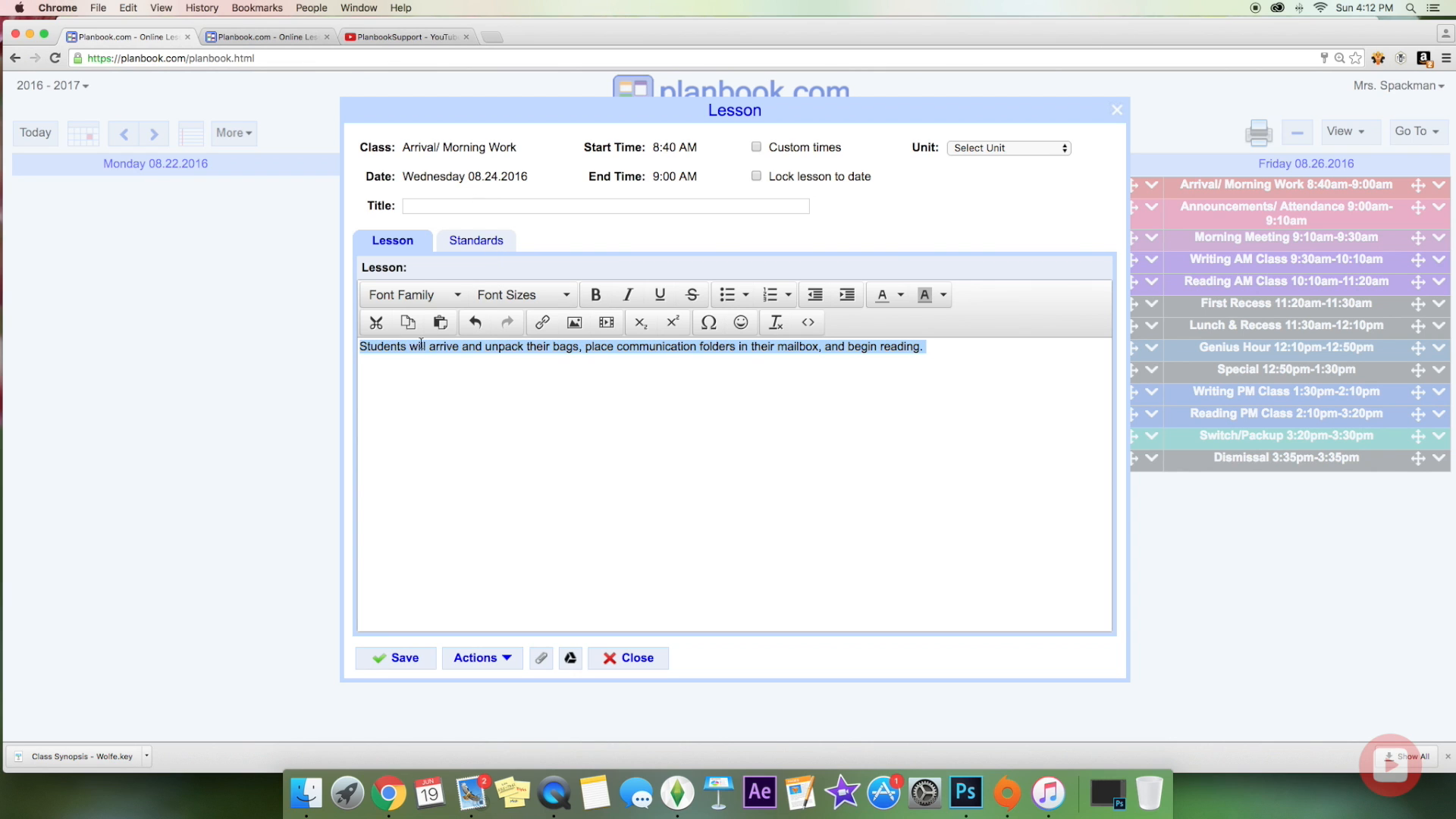
Step: Look over the font family and size choices without changing them, then go to the Standards section
{"action": "left_click", "coordinate": [440, 297]}
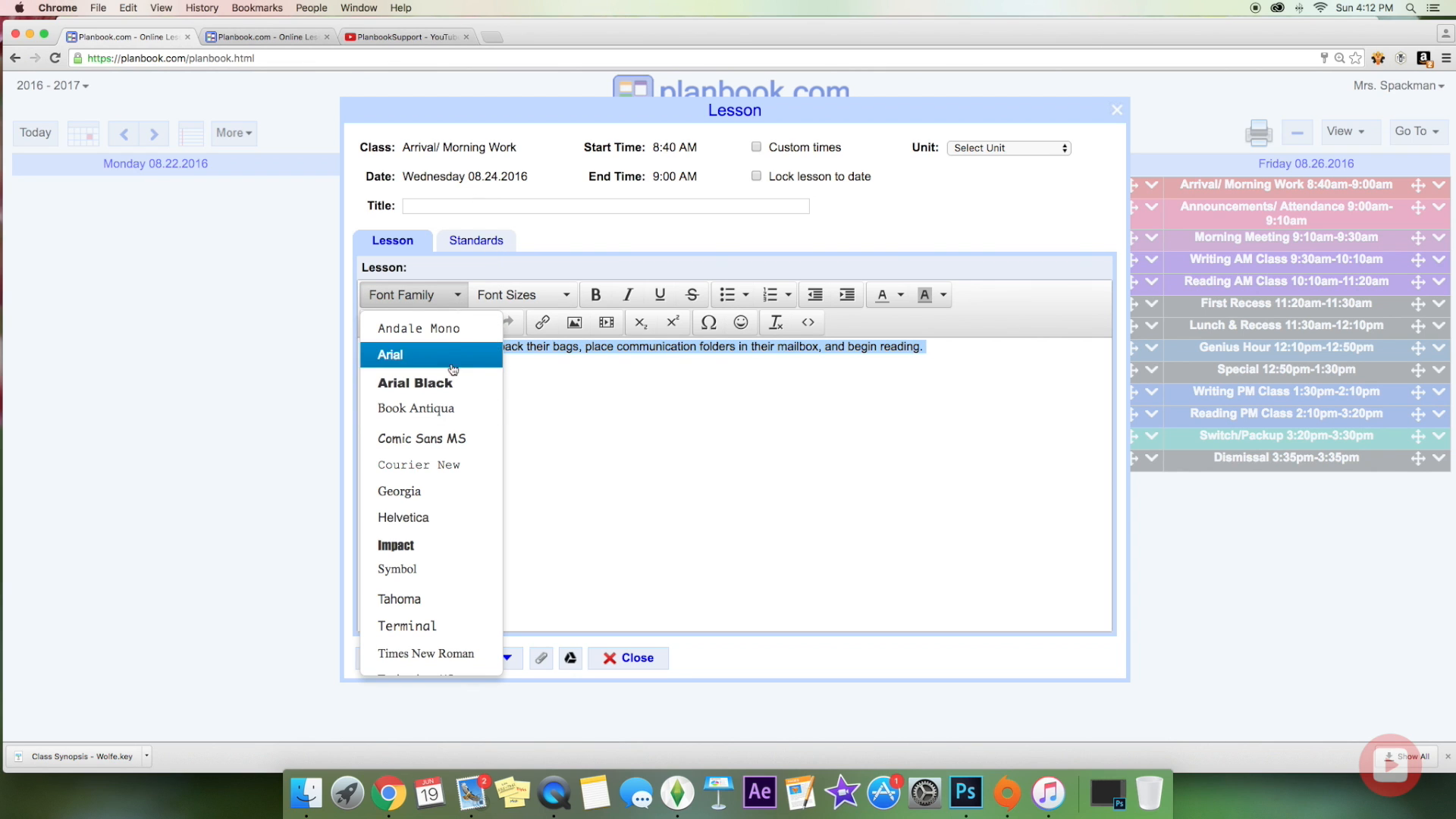
{"action": "left_click", "coordinate": [659, 483]}
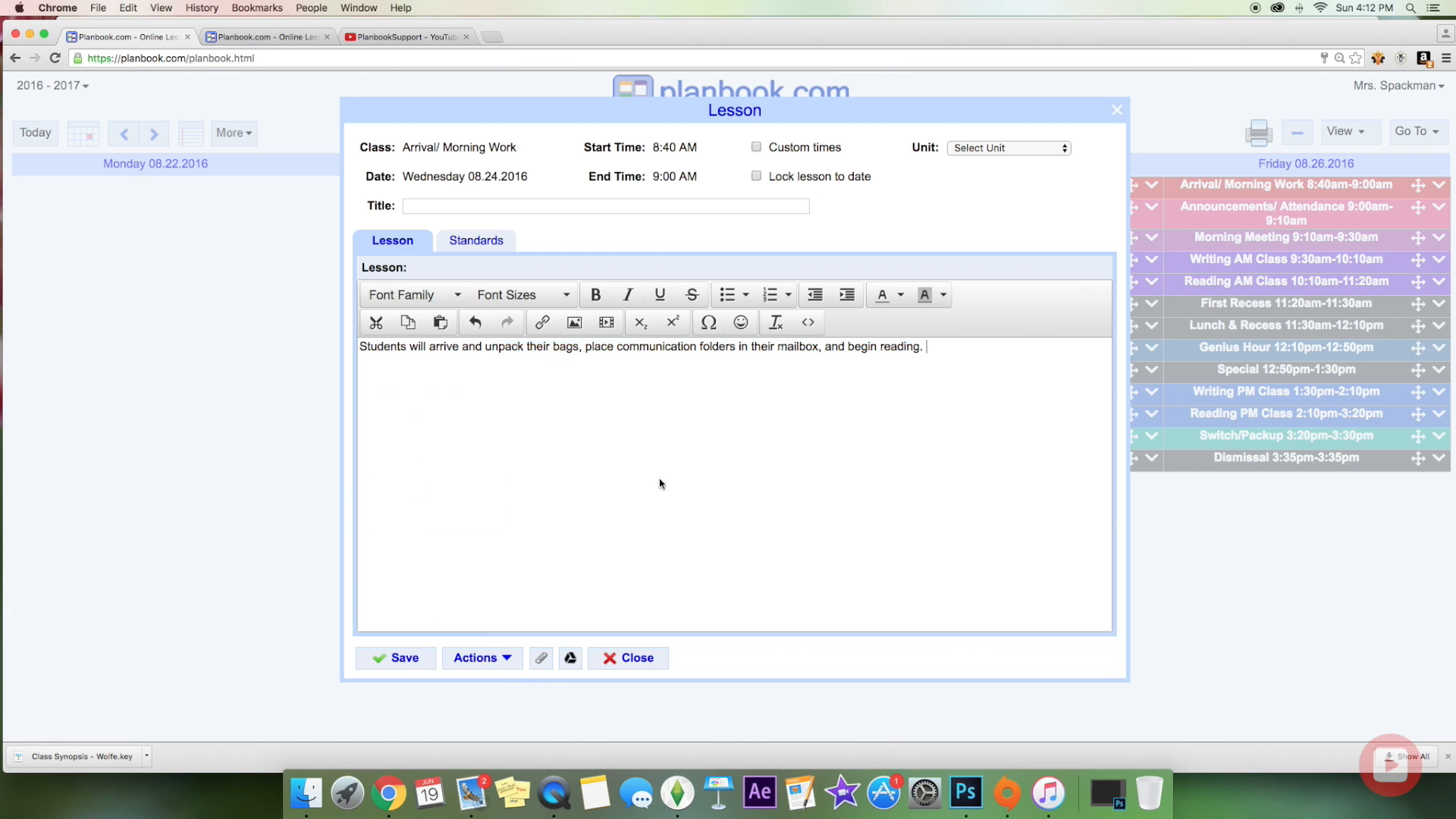
{"action": "left_click", "coordinate": [523, 295]}
{"action": "left_click", "coordinate": [796, 504]}
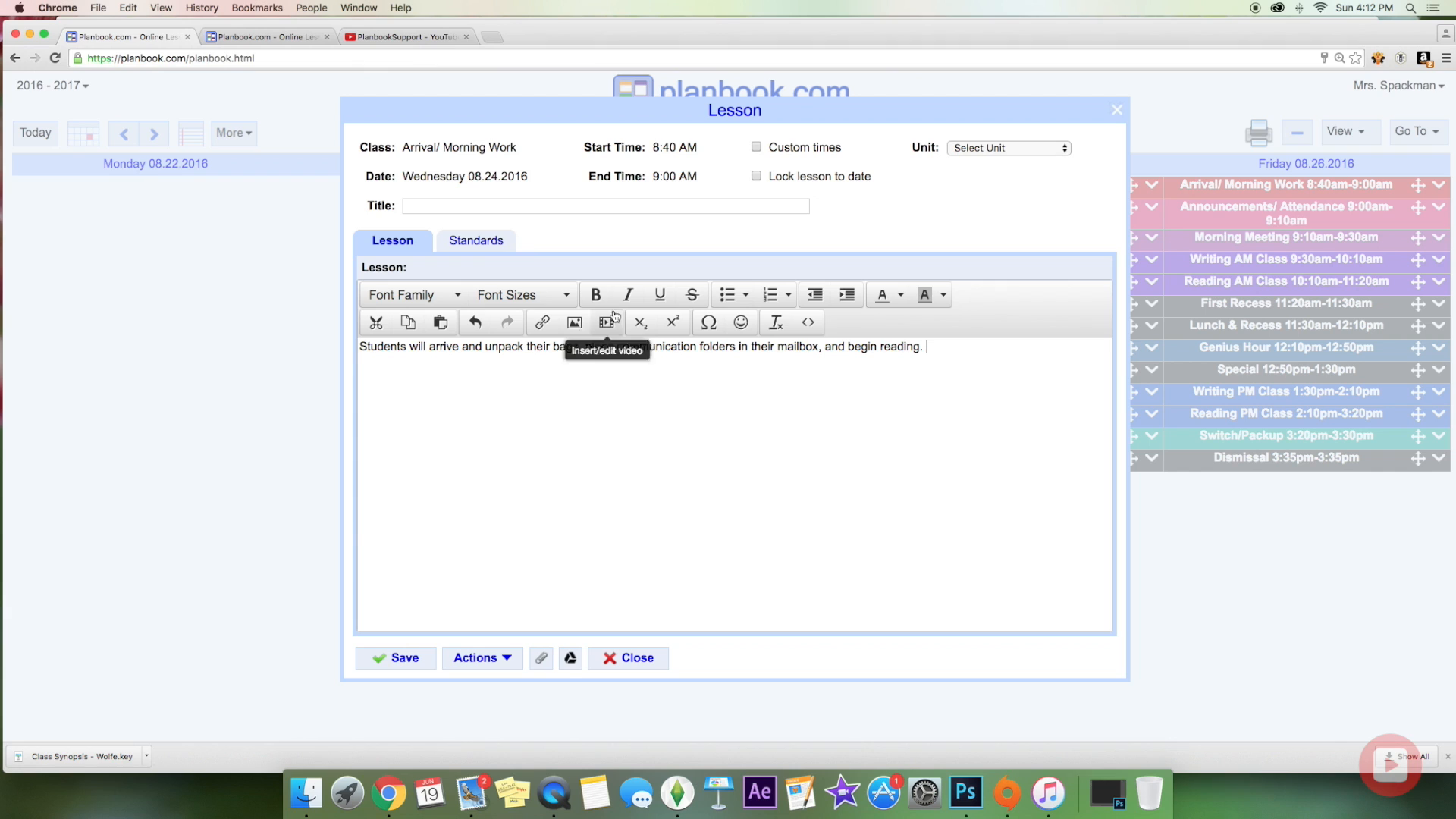
{"action": "left_click", "coordinate": [505, 246]}
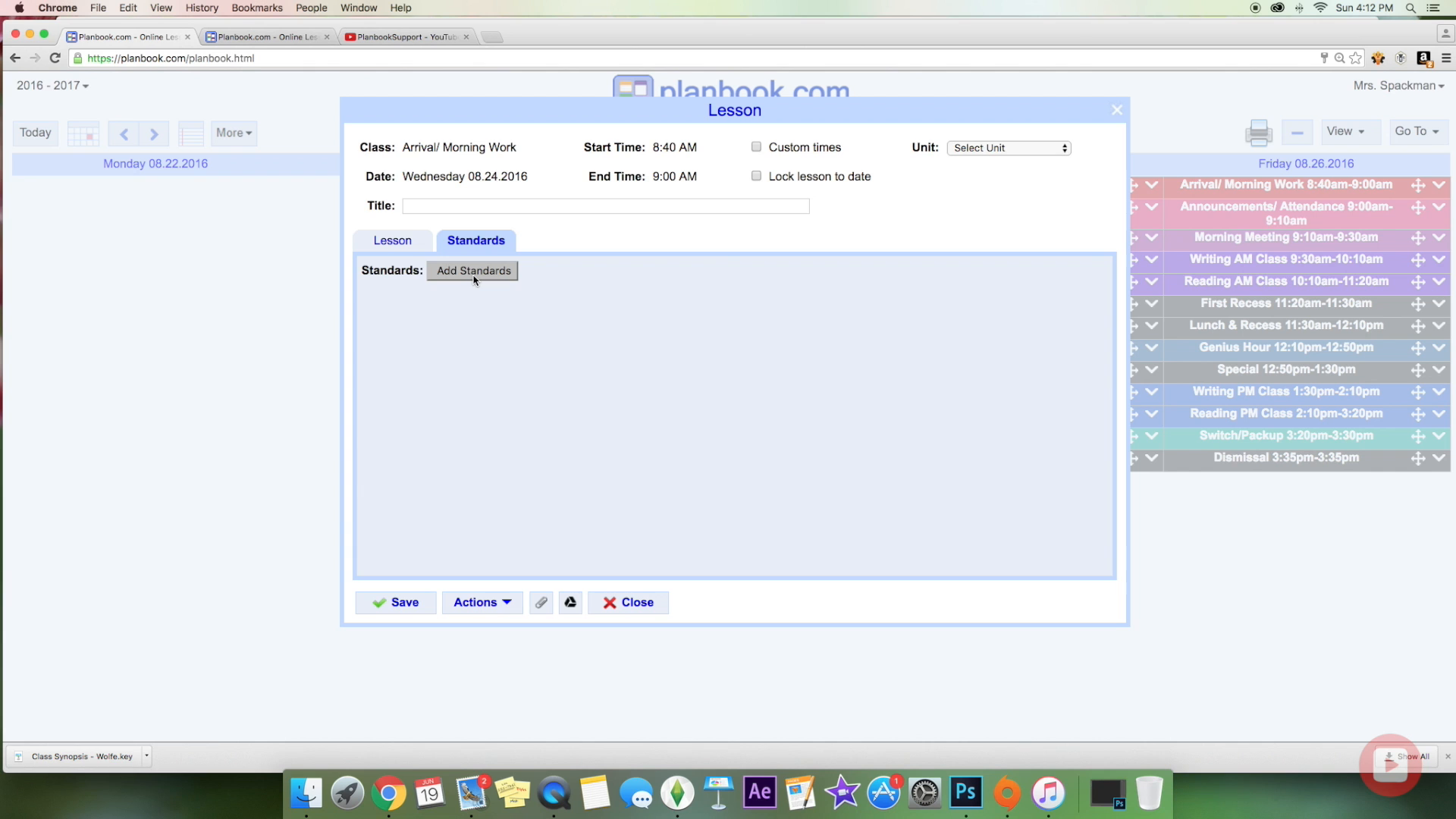
{"action": "left_click", "coordinate": [473, 271]}
{"action": "left_click", "coordinate": [486, 248]}
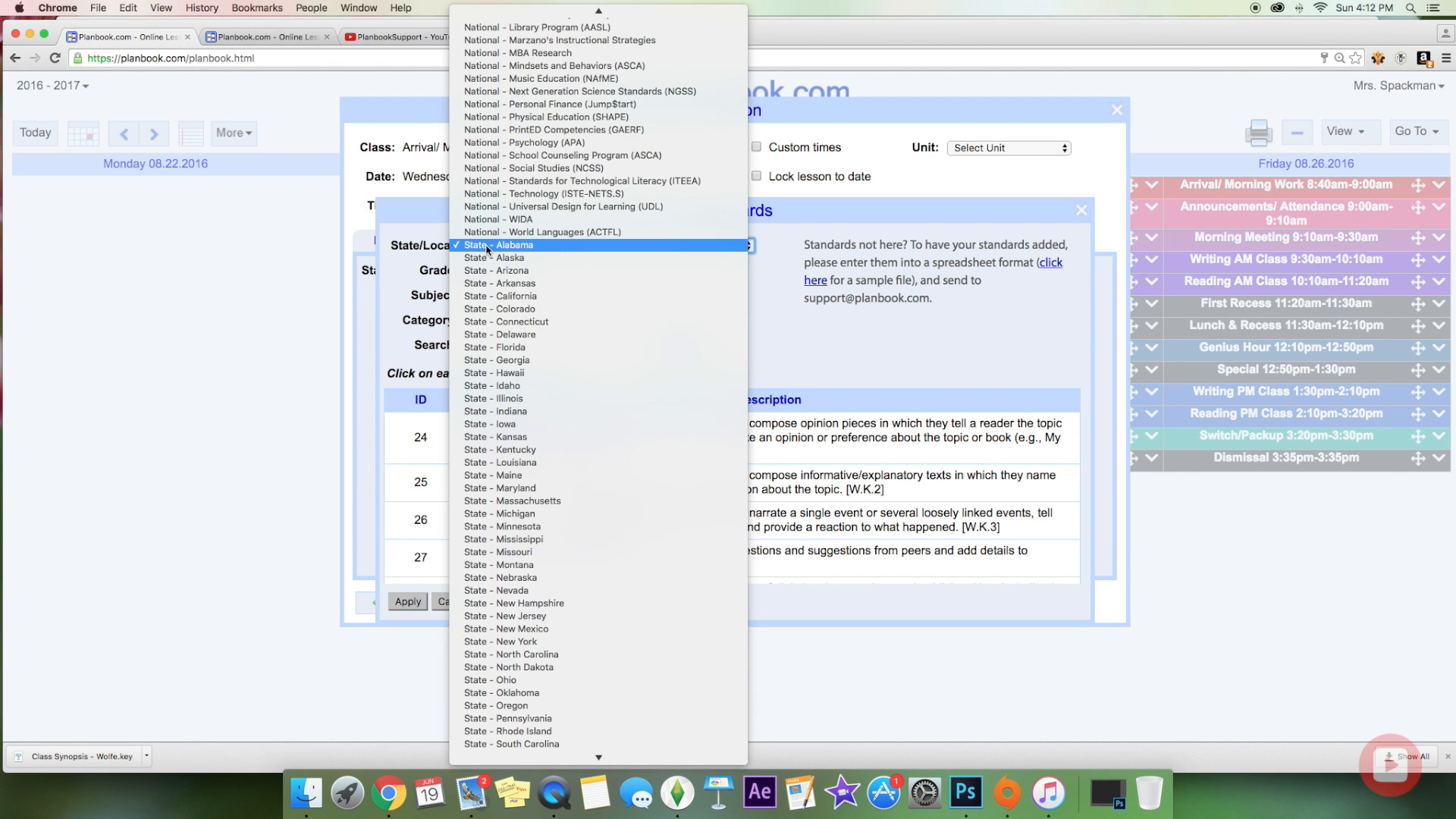
{"action": "scroll", "coordinate": [543, 611], "scroll_direction": "down", "scroll_amount": 5}
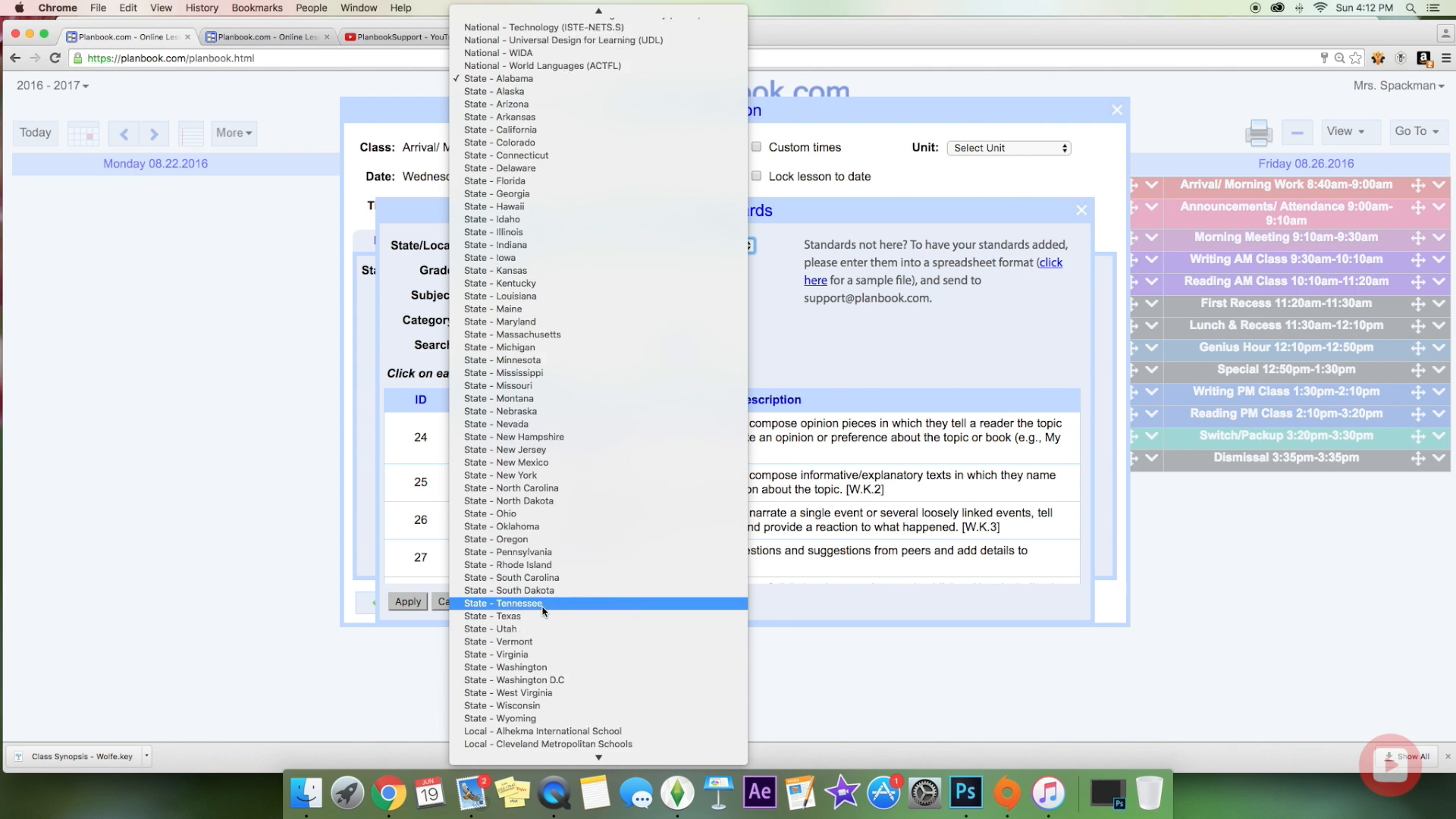
{"action": "scroll", "coordinate": [543, 611], "scroll_direction": "down", "scroll_amount": 3}
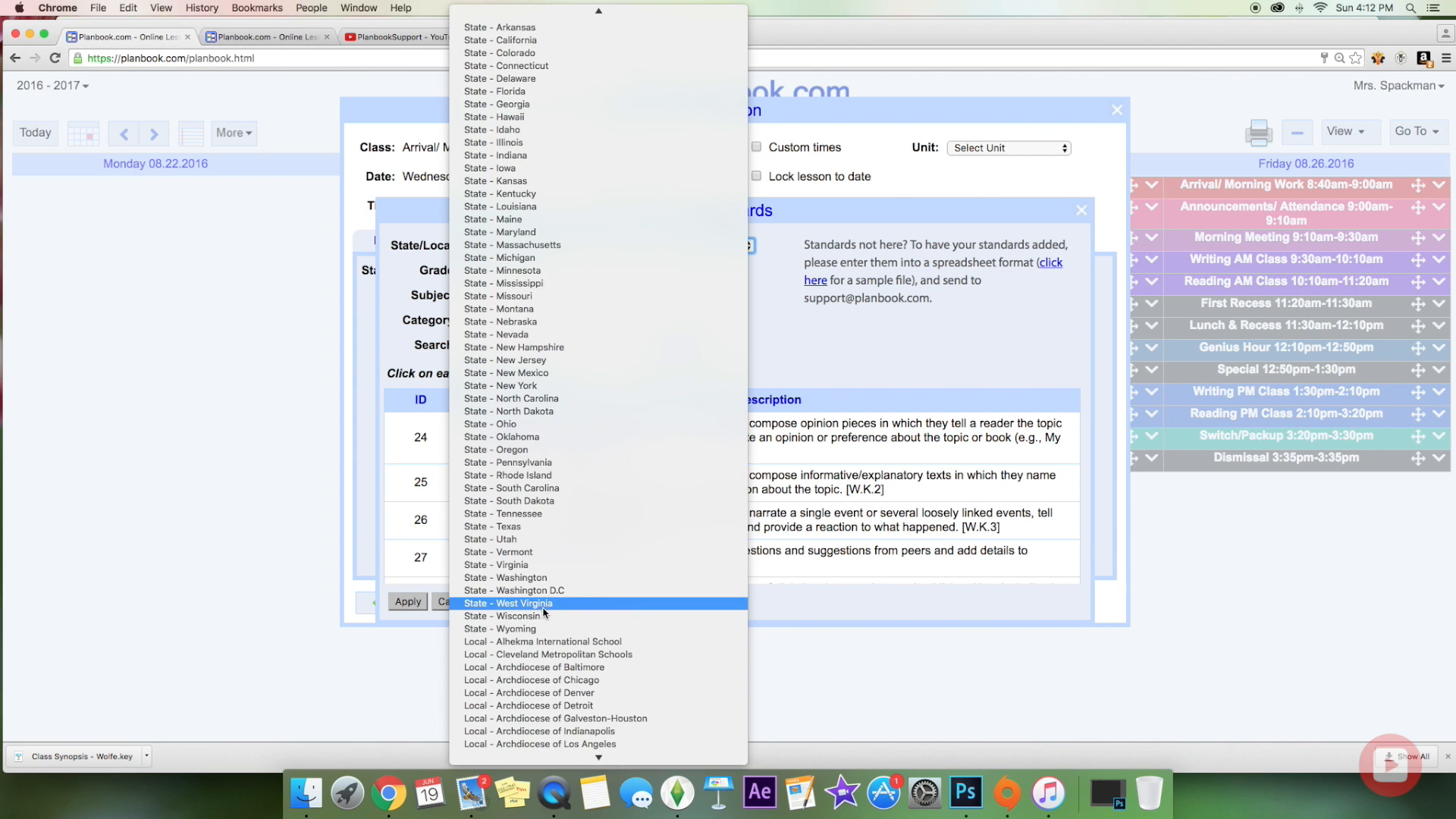
{"action": "left_click", "coordinate": [527, 462]}
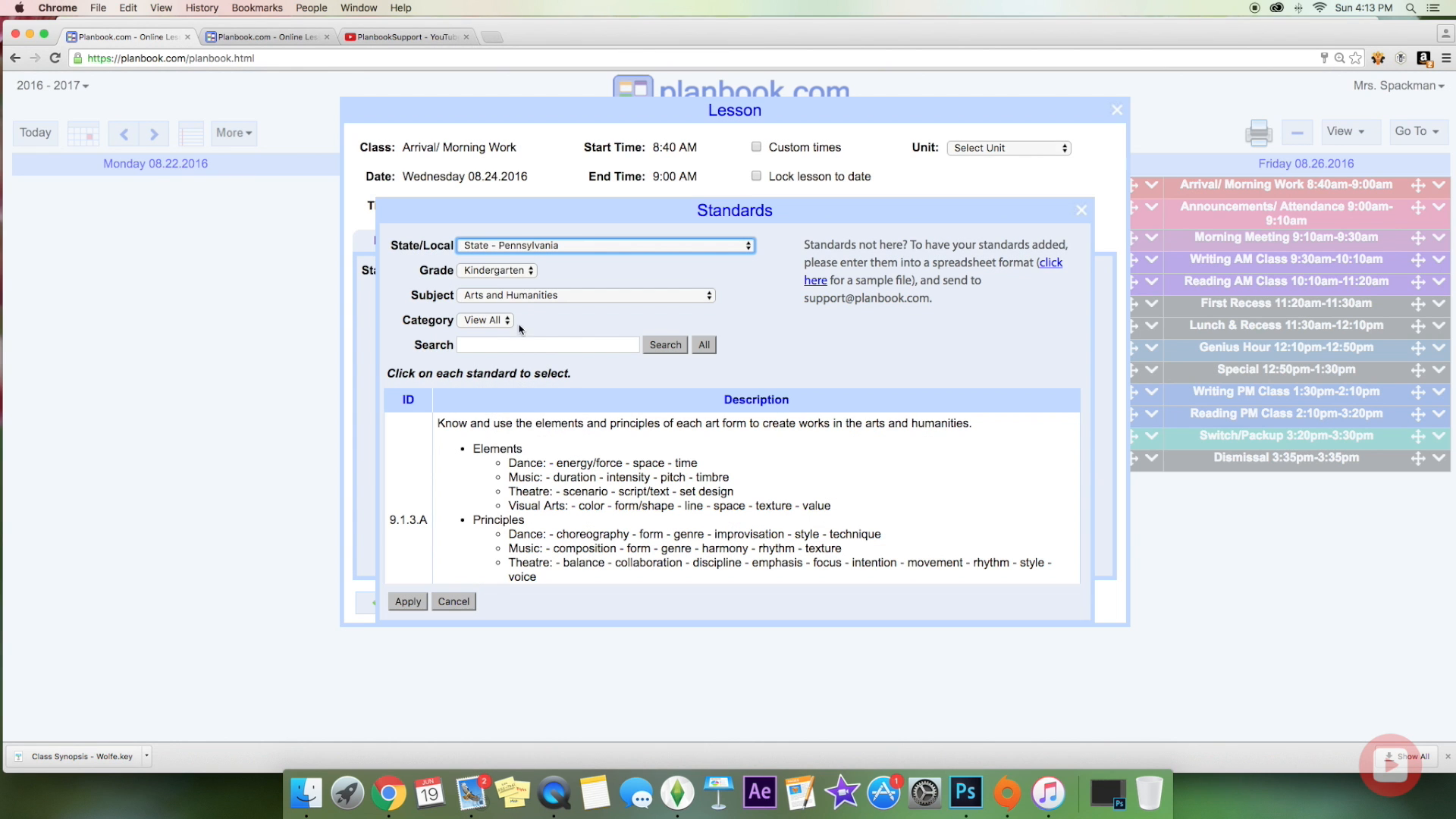
{"action": "left_click", "coordinate": [525, 270]}
{"action": "left_click", "coordinate": [524, 318]}
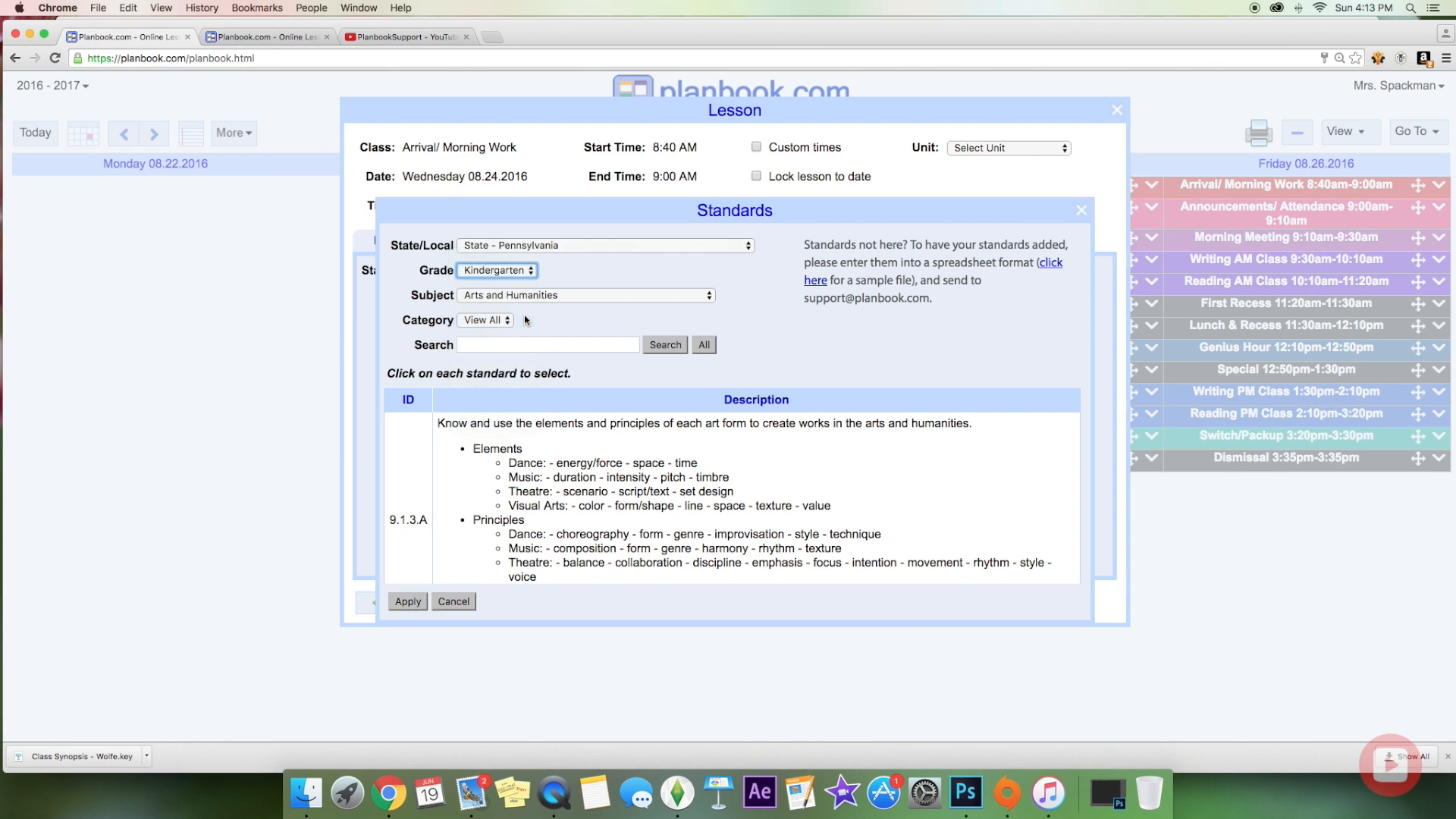
{"action": "left_click", "coordinate": [522, 295]}
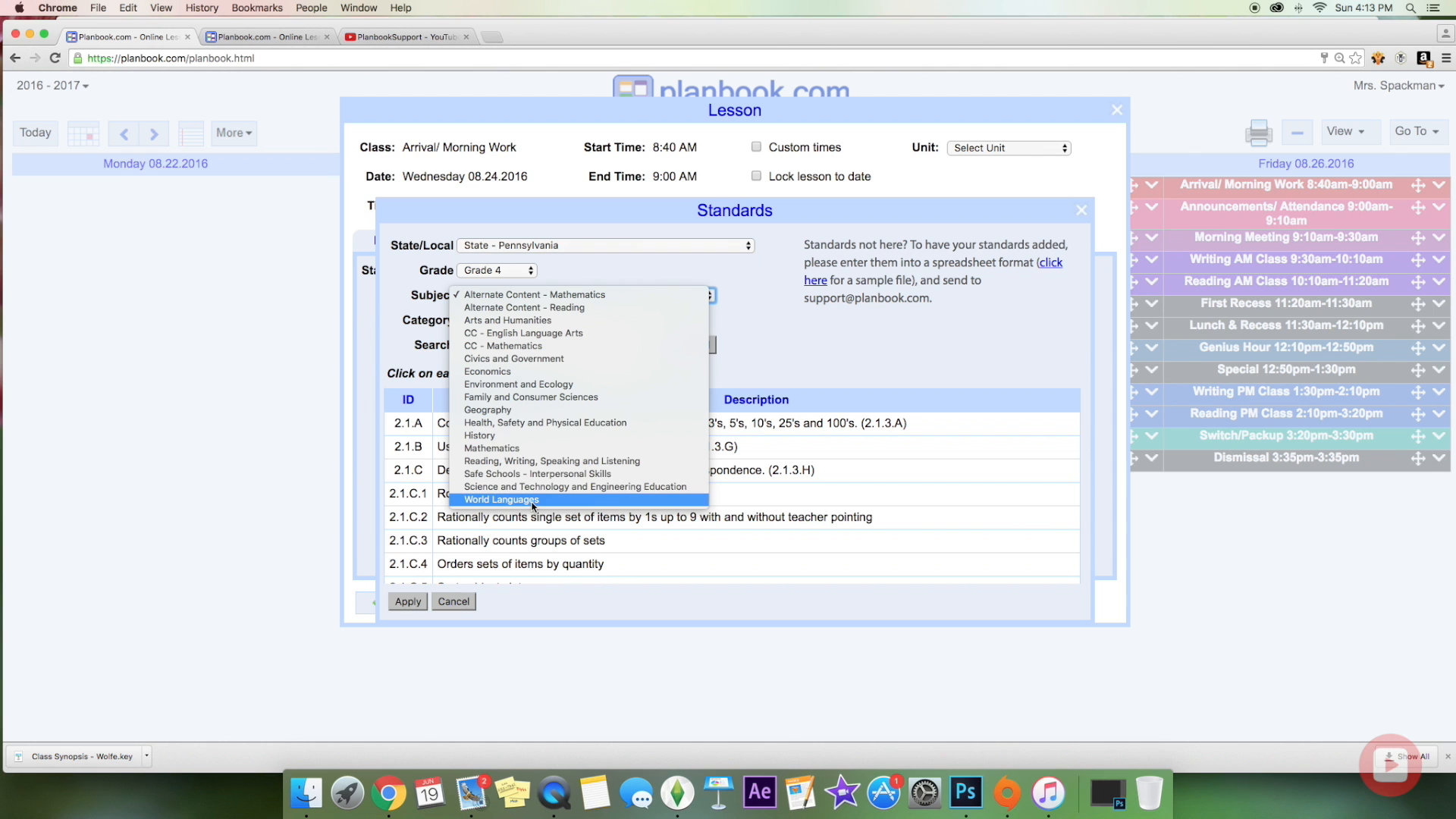
{"action": "left_click", "coordinate": [526, 463]}
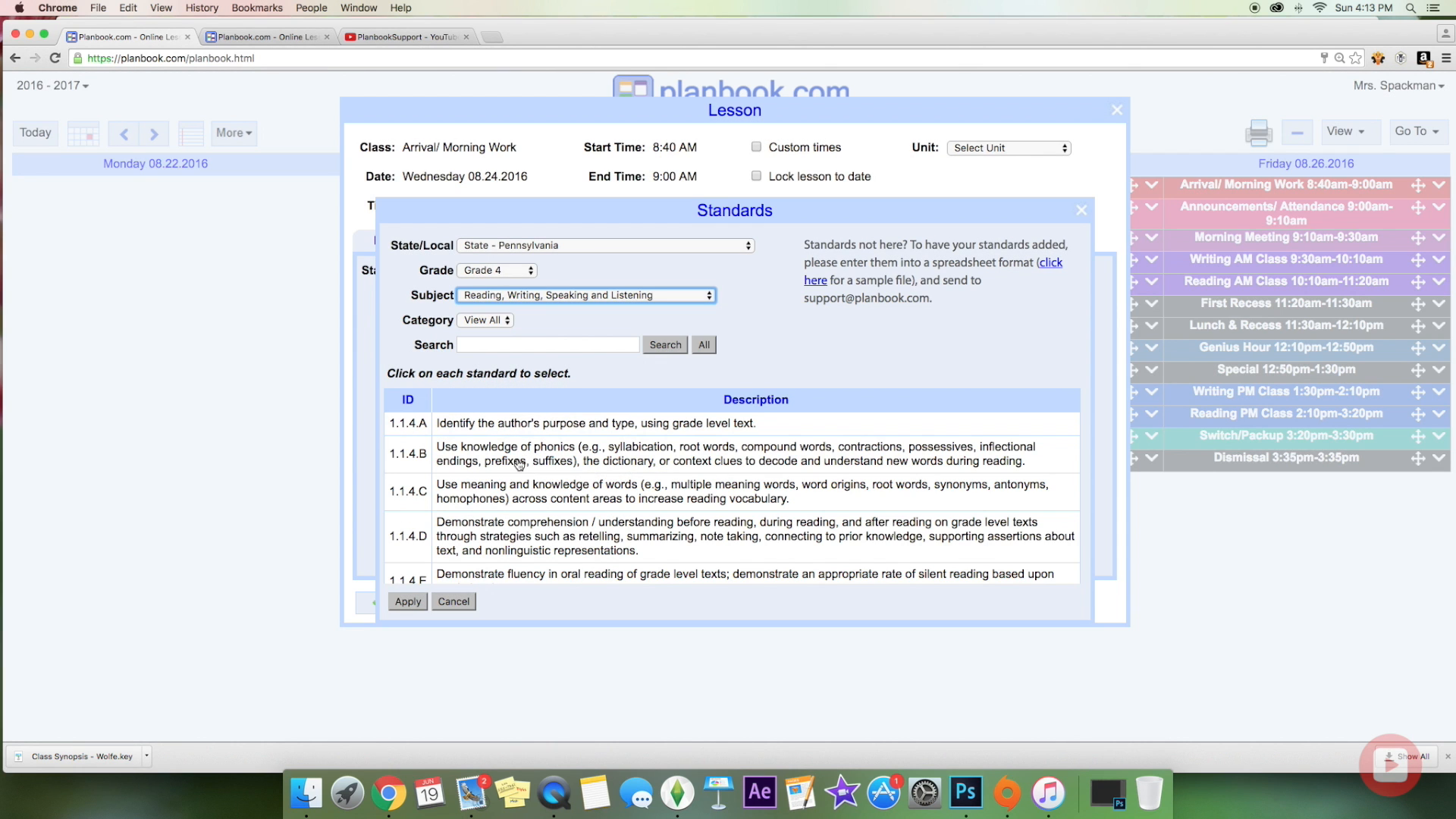
{"action": "scroll", "coordinate": [540, 494], "scroll_direction": "down", "scroll_amount": 6}
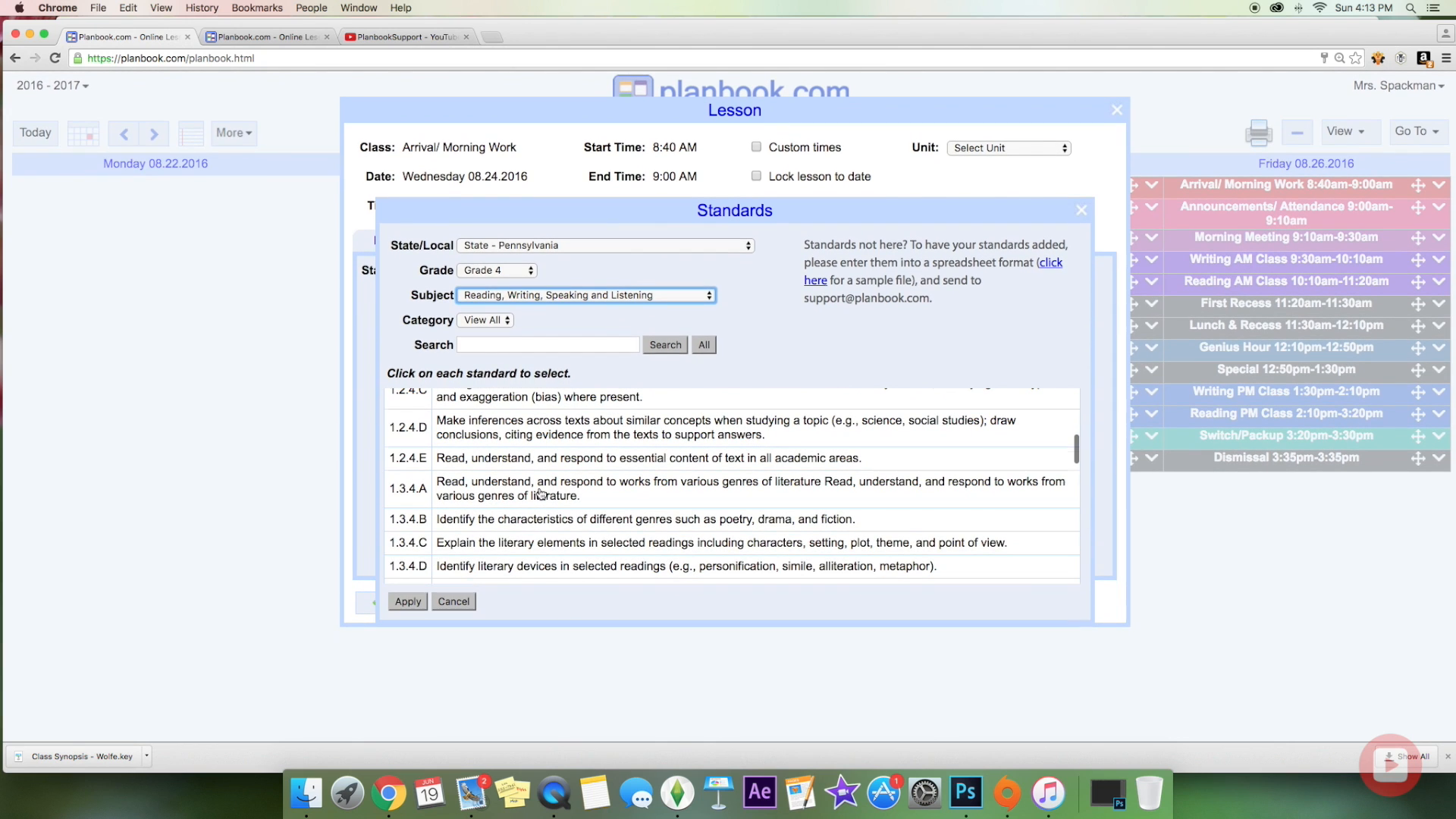
{"action": "scroll", "coordinate": [540, 493], "scroll_direction": "down", "scroll_amount": 4}
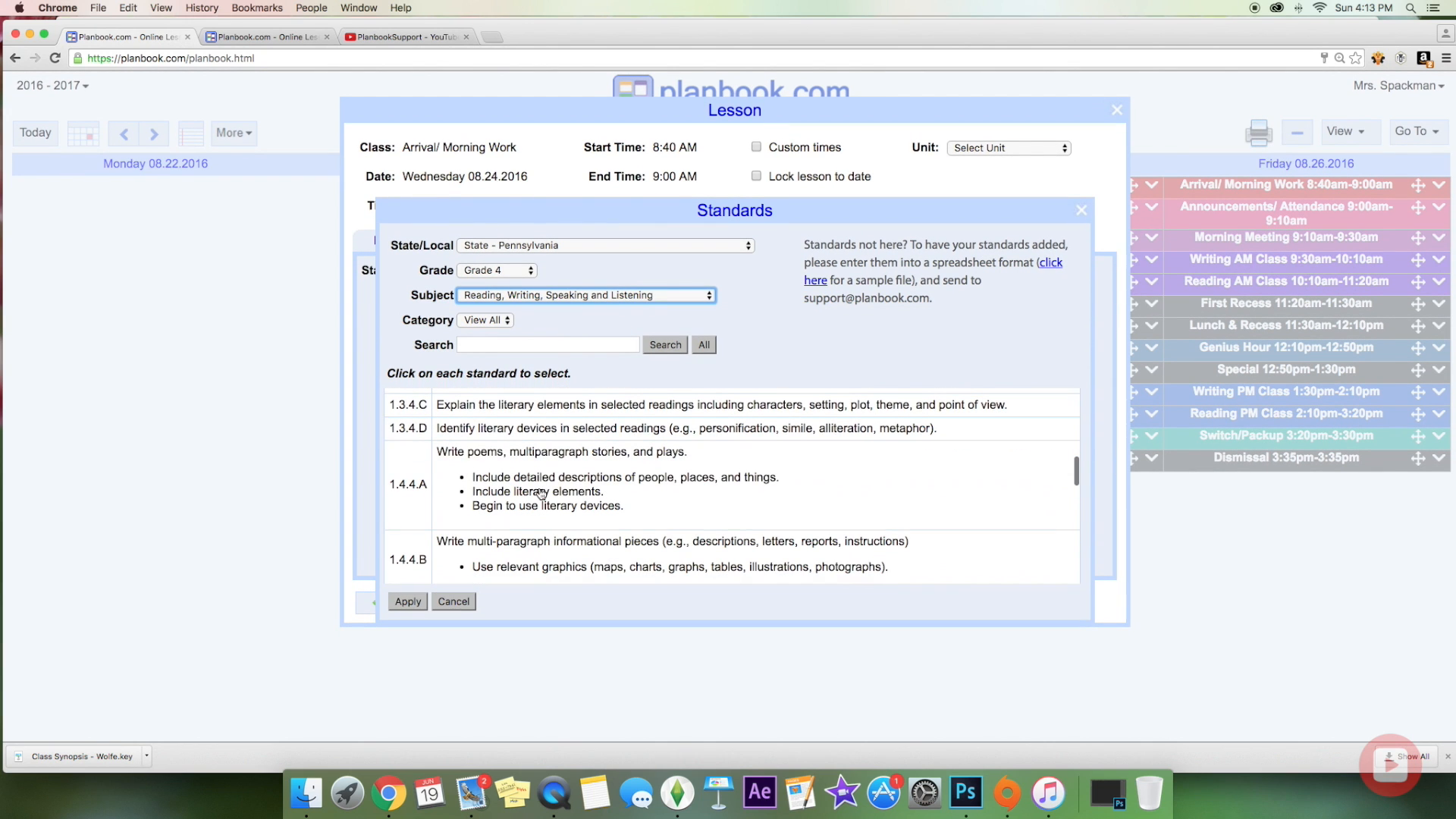
{"action": "scroll", "coordinate": [541, 494], "scroll_direction": "down", "scroll_amount": 5}
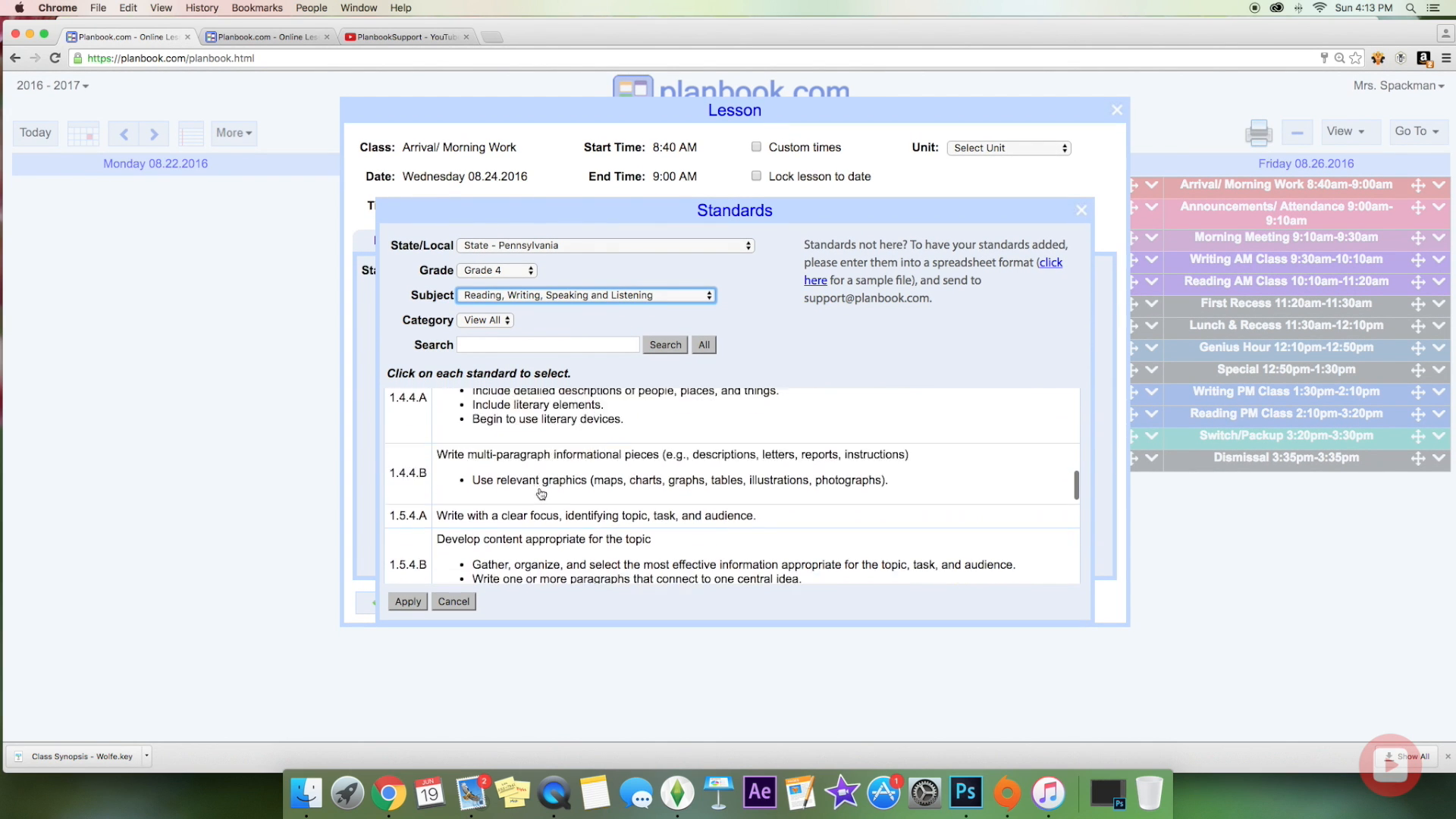
{"action": "scroll", "coordinate": [541, 493], "scroll_direction": "down", "scroll_amount": 6}
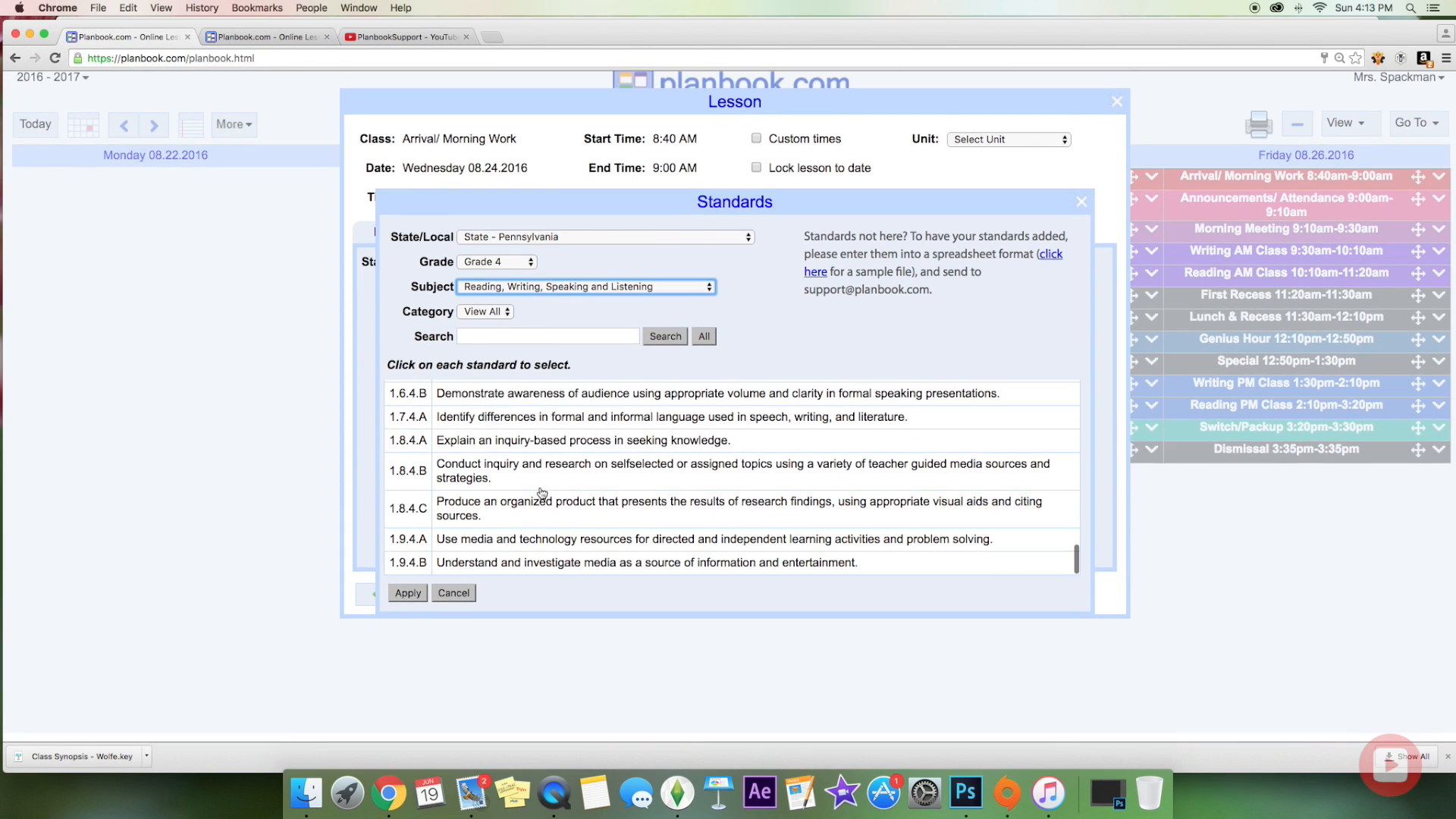
{"action": "scroll", "coordinate": [540, 494], "scroll_direction": "up", "scroll_amount": 20}
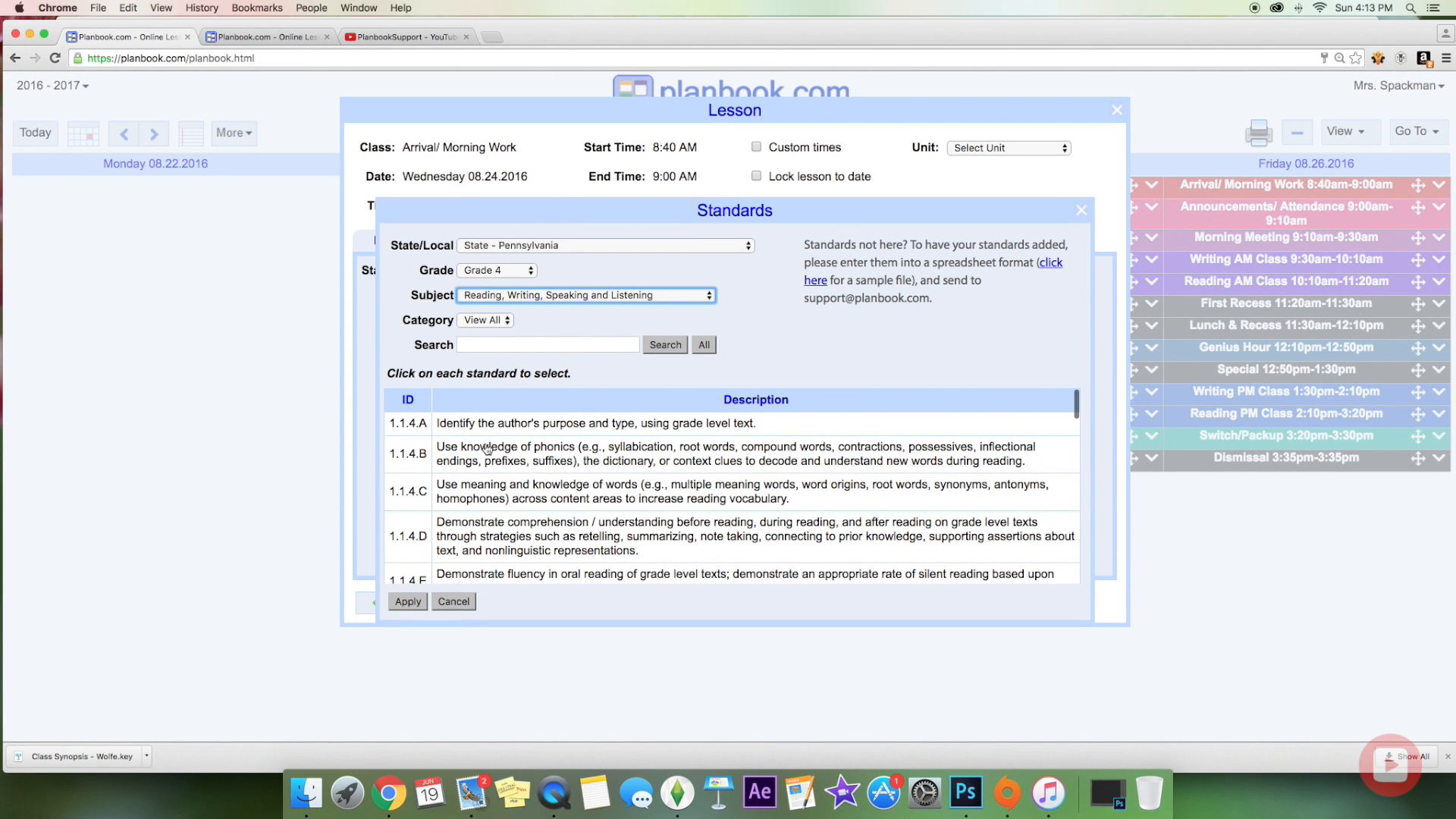
{"action": "scroll", "coordinate": [606, 493], "scroll_direction": "down", "scroll_amount": 3}
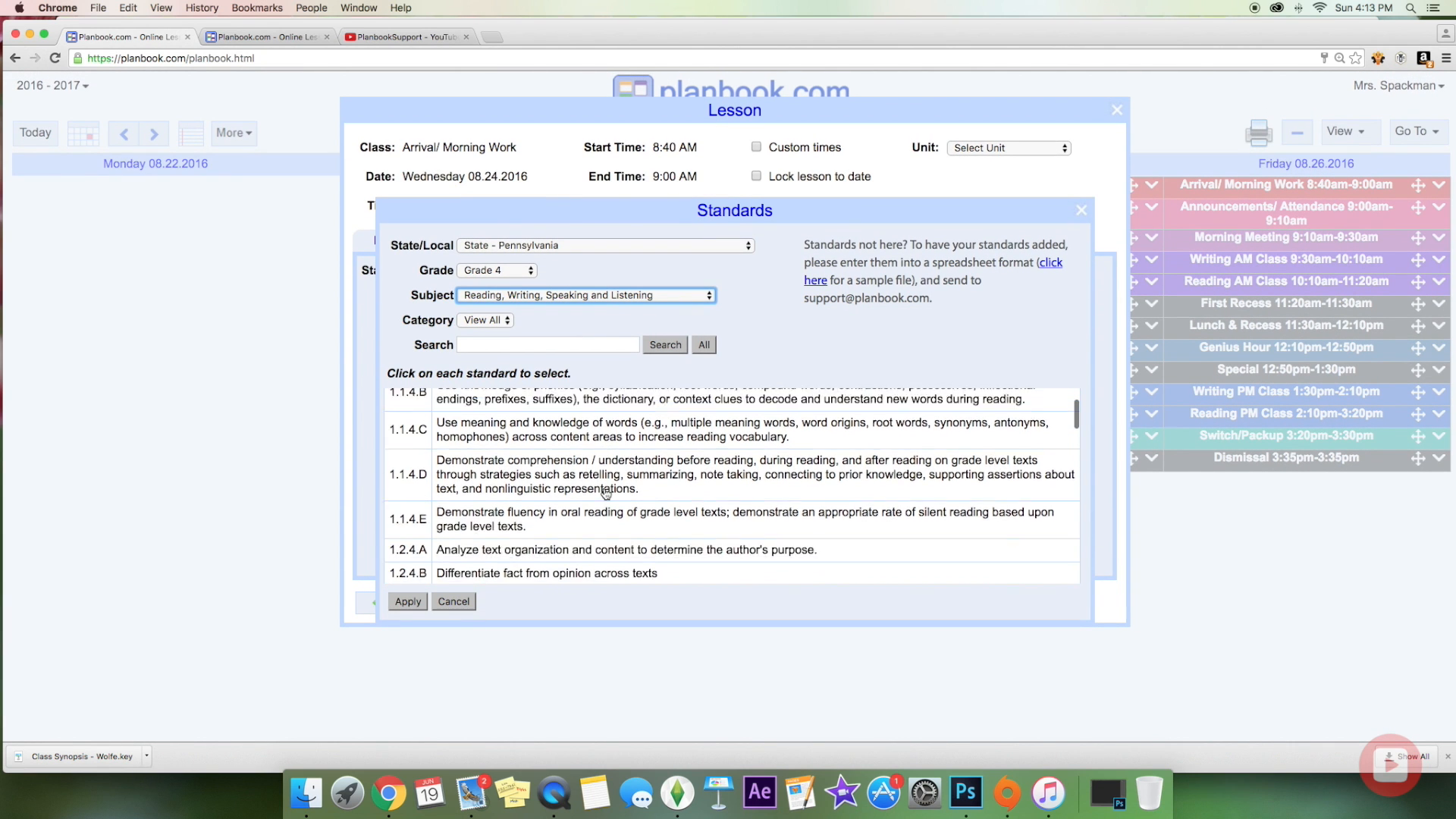
{"action": "scroll", "coordinate": [606, 493], "scroll_direction": "down", "scroll_amount": 2}
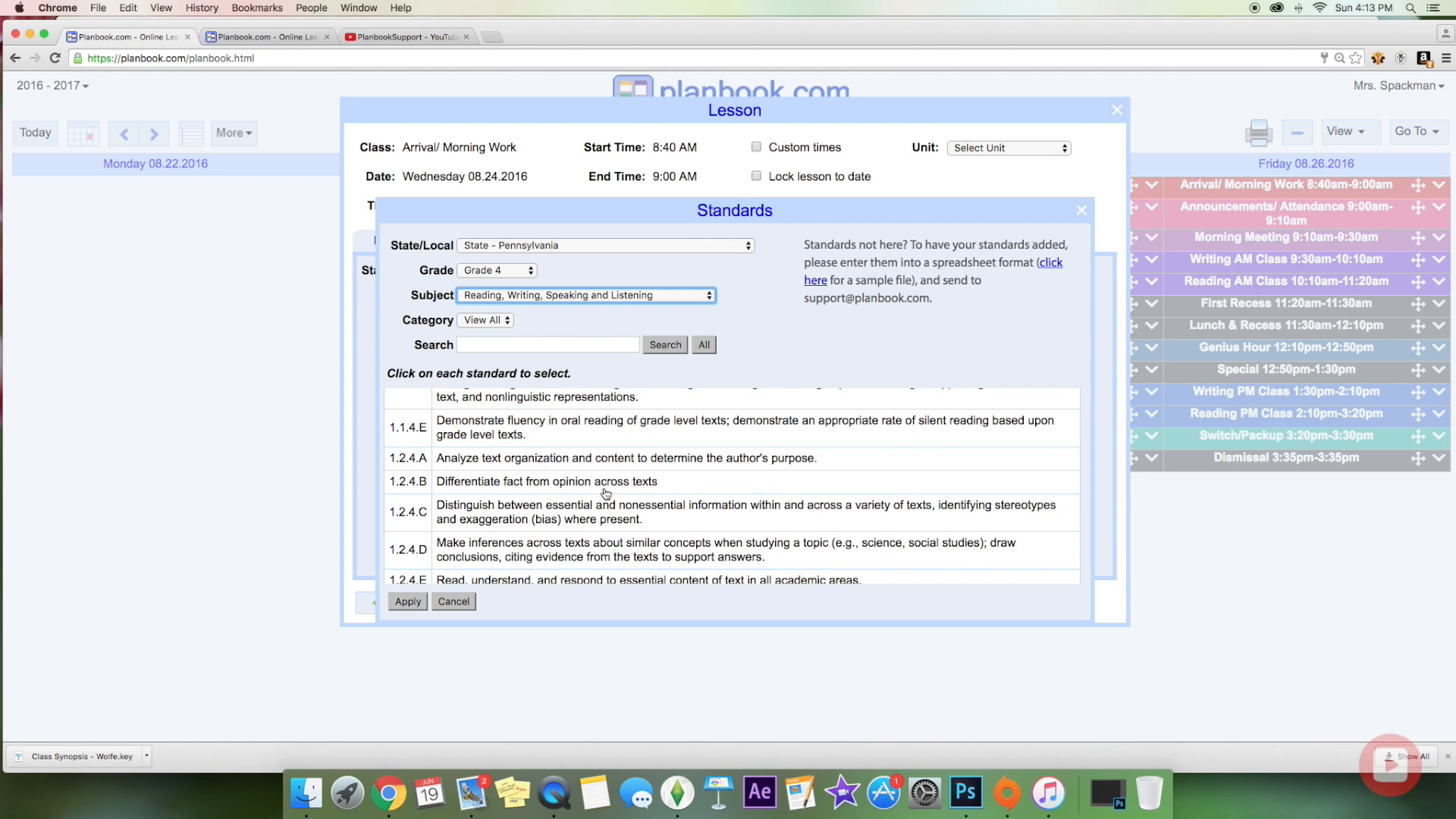
{"action": "scroll", "coordinate": [606, 494], "scroll_direction": "down", "scroll_amount": 6}
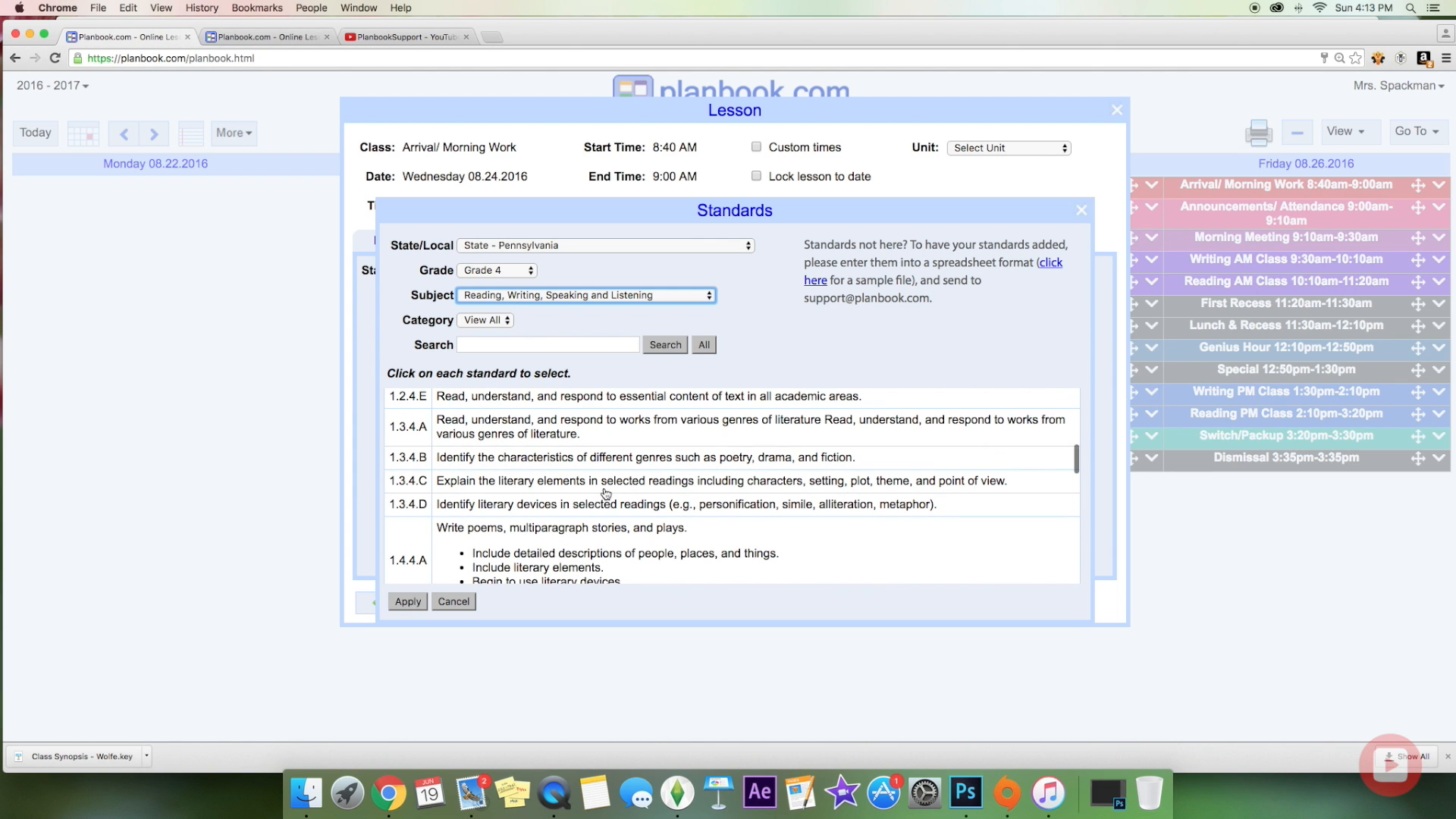
{"action": "scroll", "coordinate": [605, 493], "scroll_direction": "down", "scroll_amount": 8}
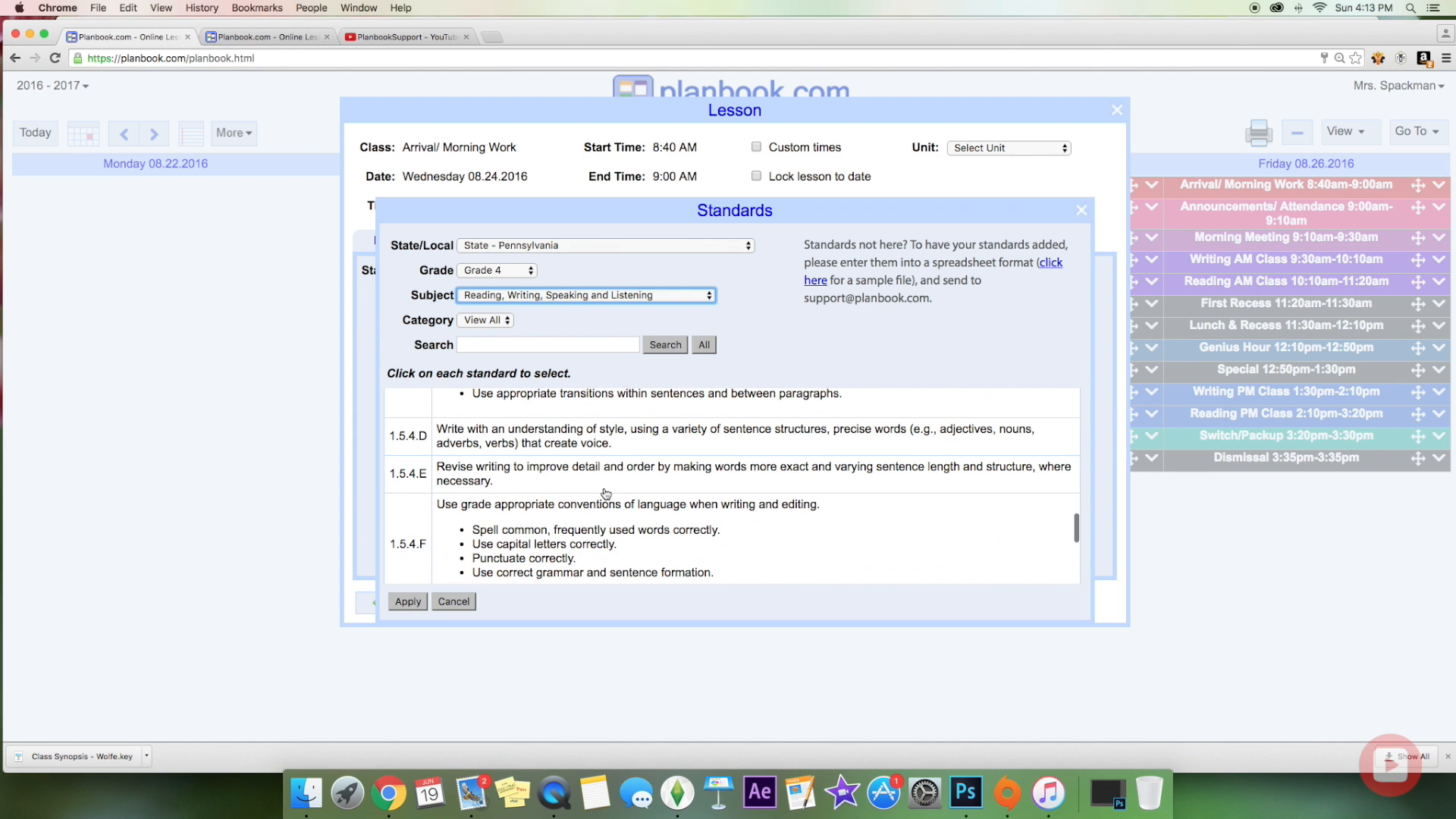
{"action": "left_click", "coordinate": [454, 601]}
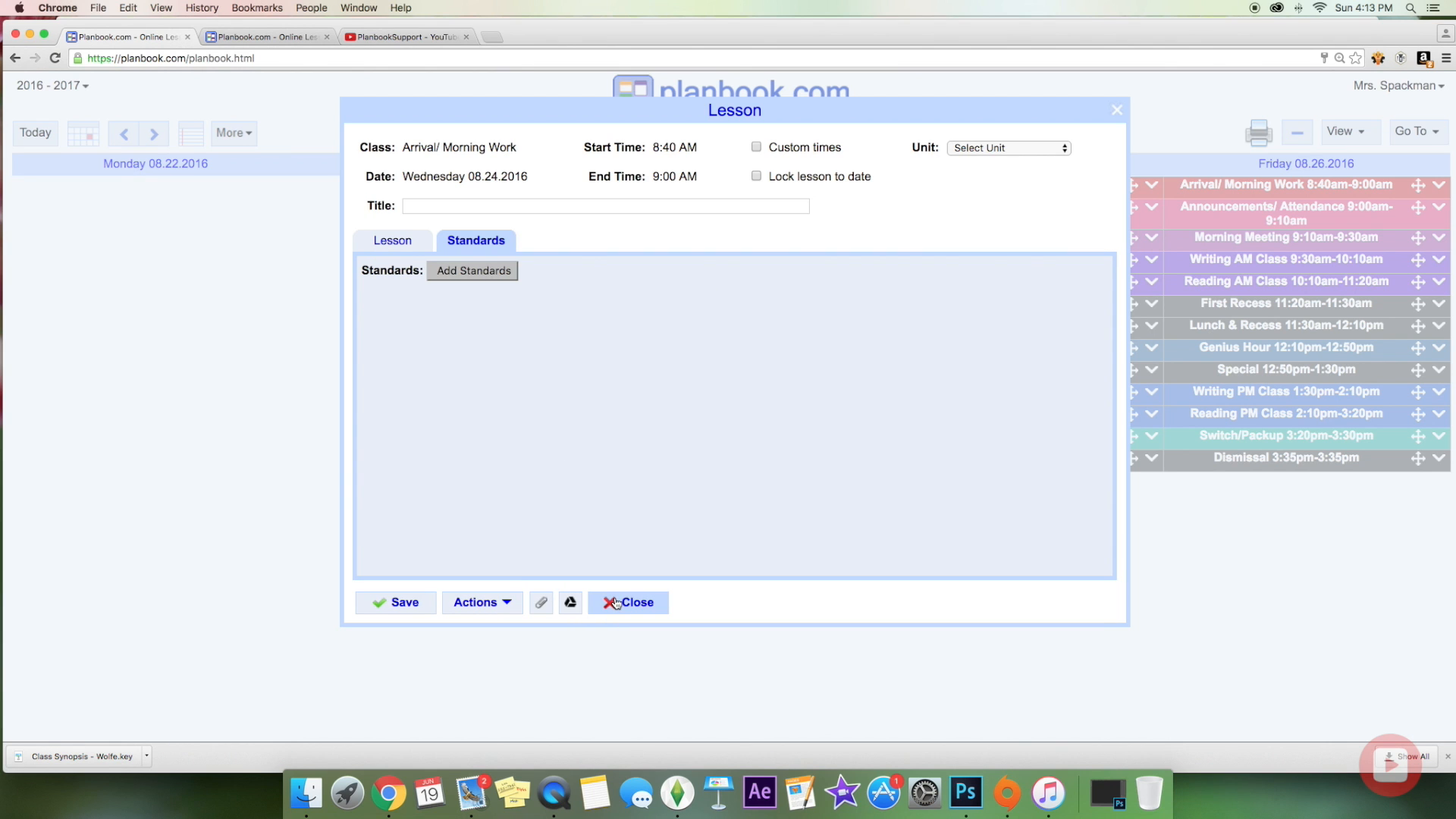
Step: Save the lesson and extend it 3 days through Friday, then glance at next week and return
{"action": "left_click", "coordinate": [384, 610]}
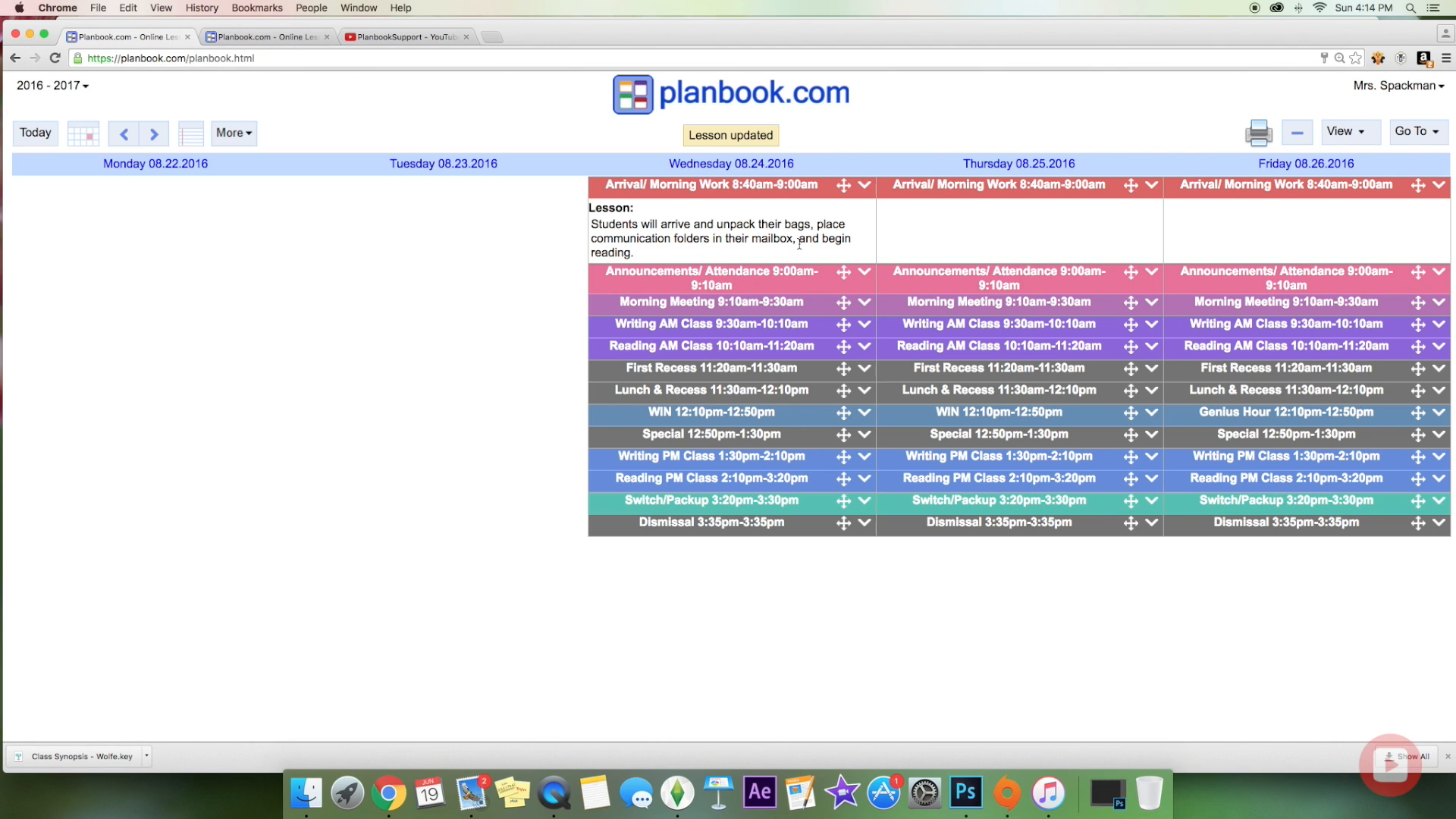
{"action": "left_click", "coordinate": [864, 186]}
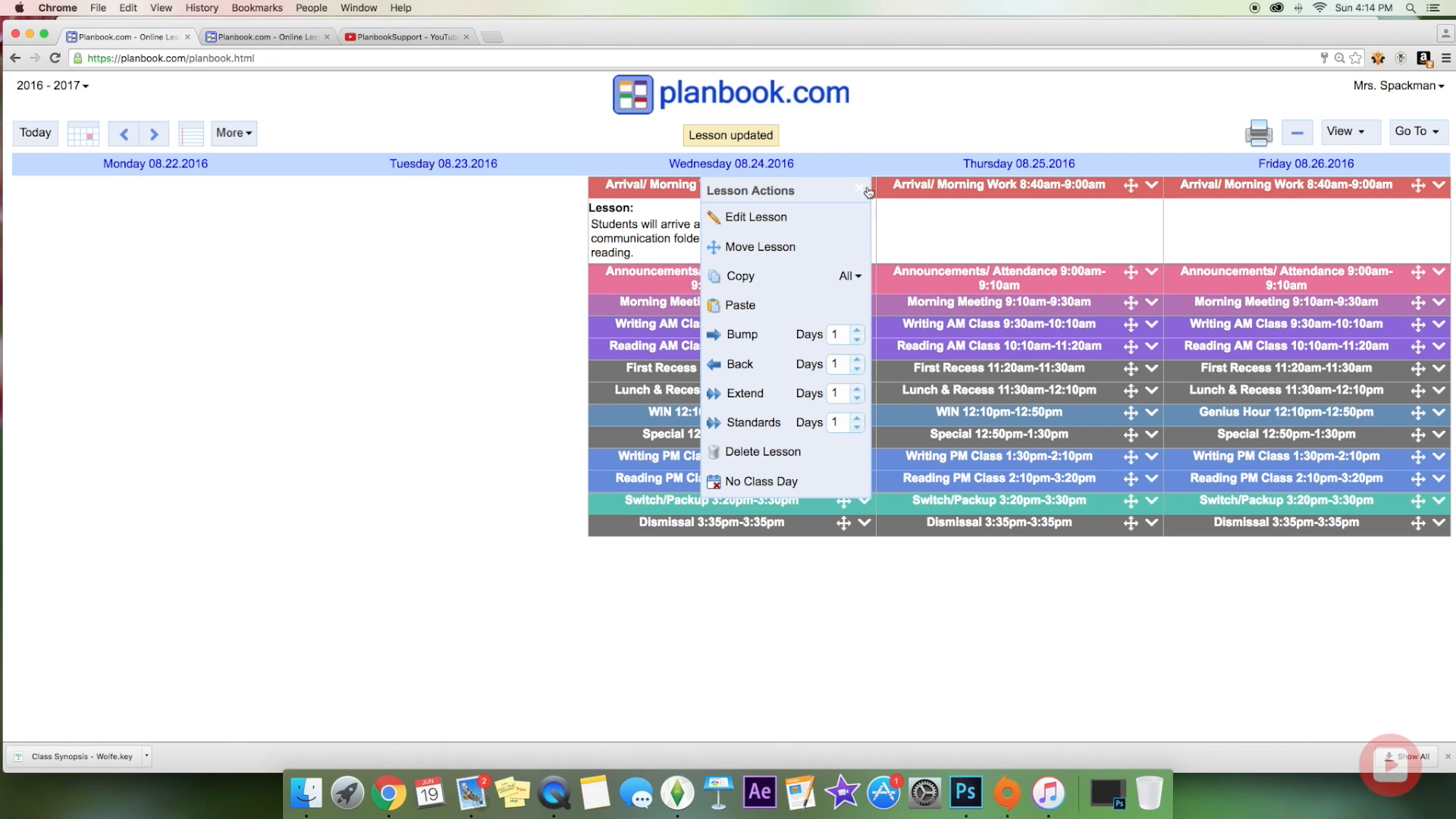
{"action": "left_click", "coordinate": [865, 189]}
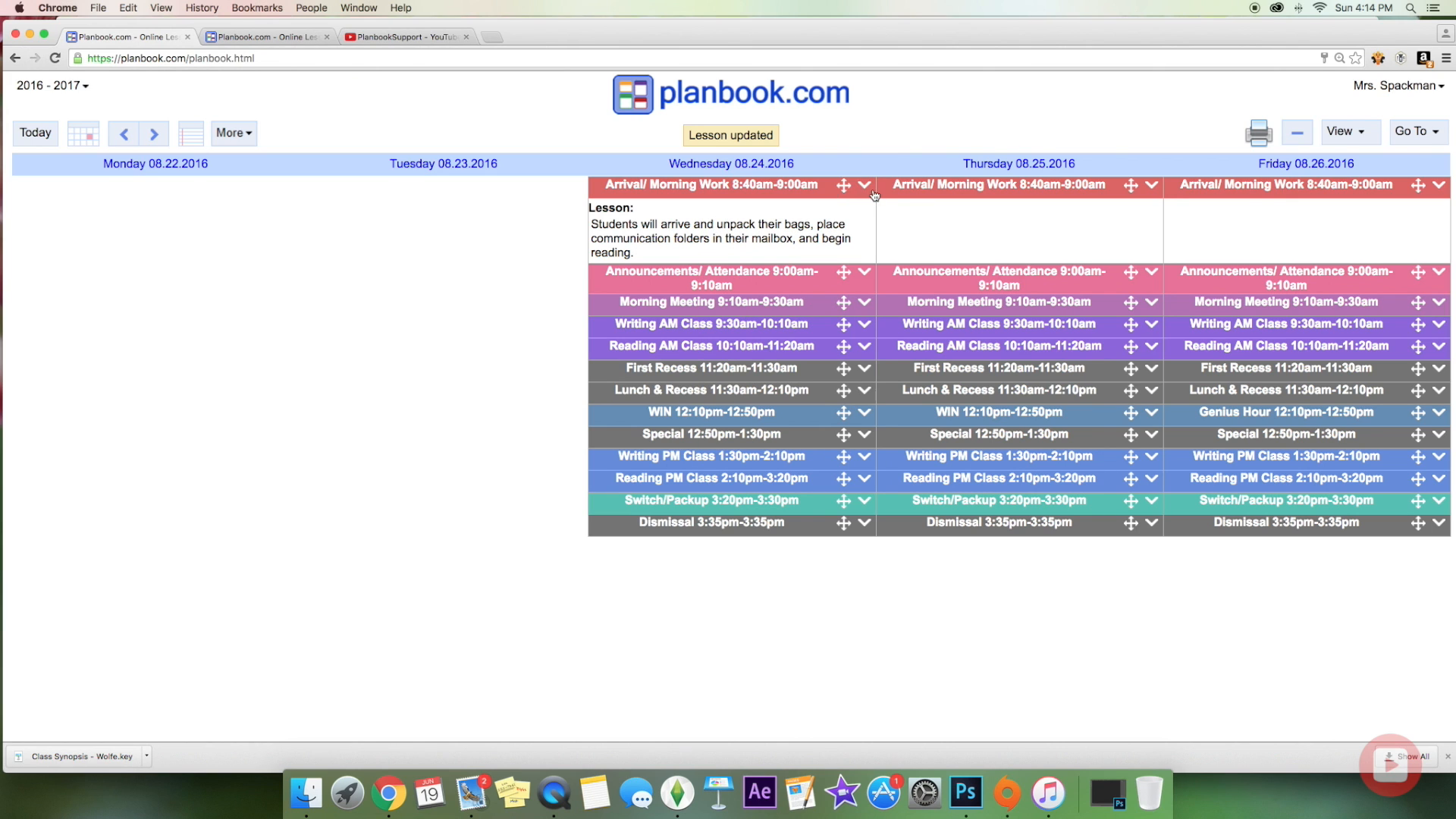
{"action": "left_click", "coordinate": [864, 187]}
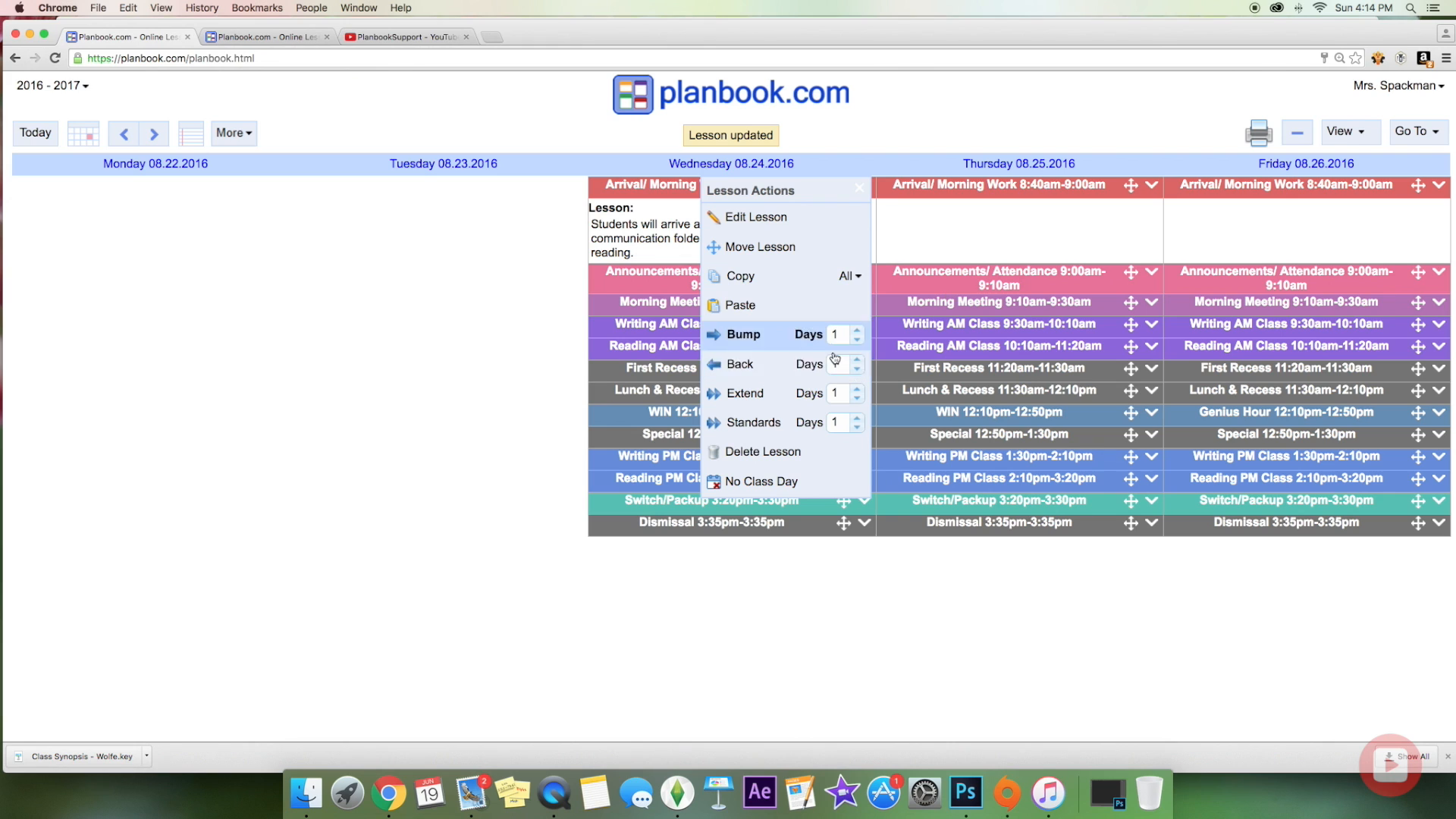
{"action": "left_click", "coordinate": [857, 388]}
{"action": "left_click", "coordinate": [858, 389]}
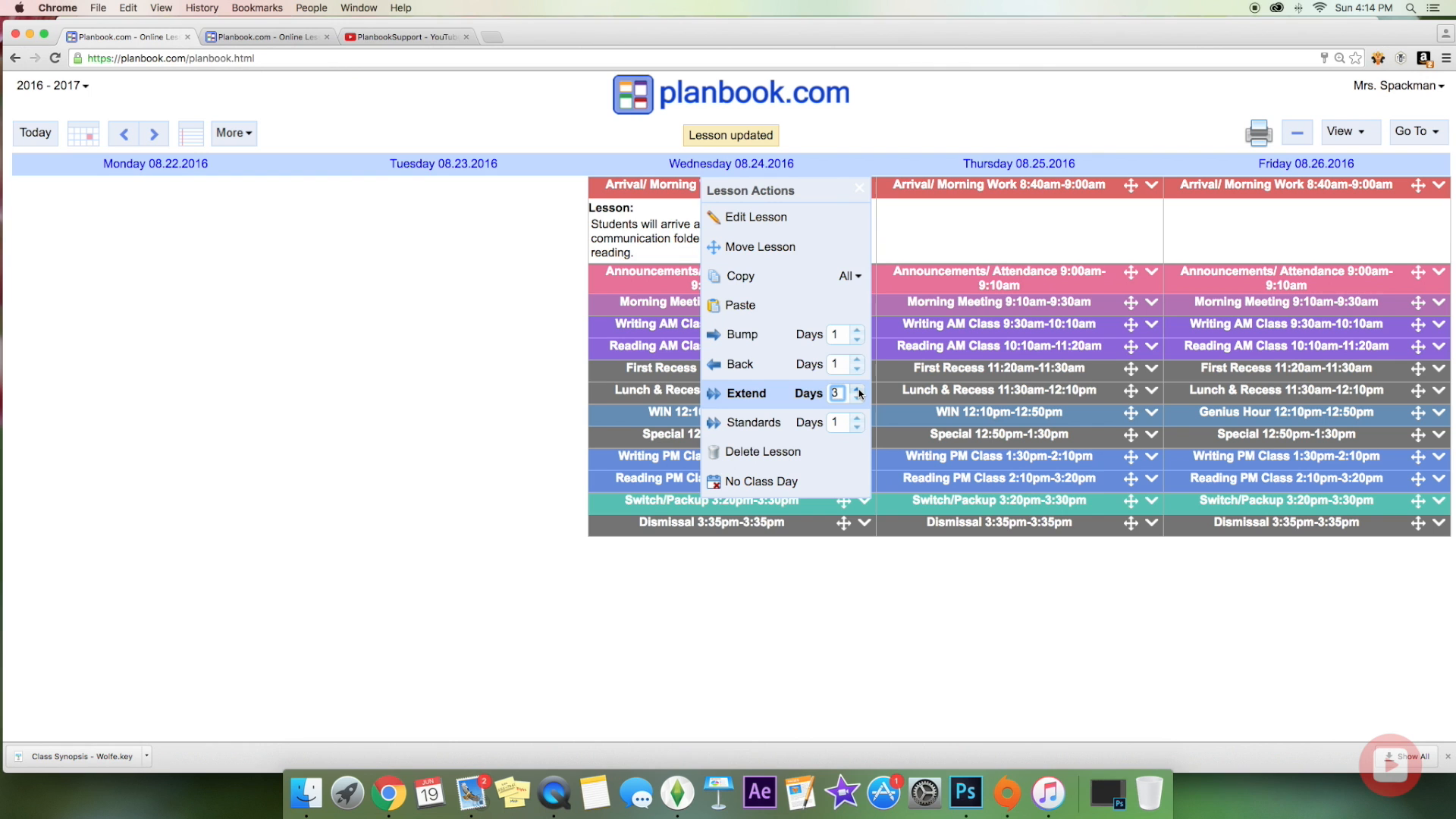
{"action": "left_click", "coordinate": [716, 394]}
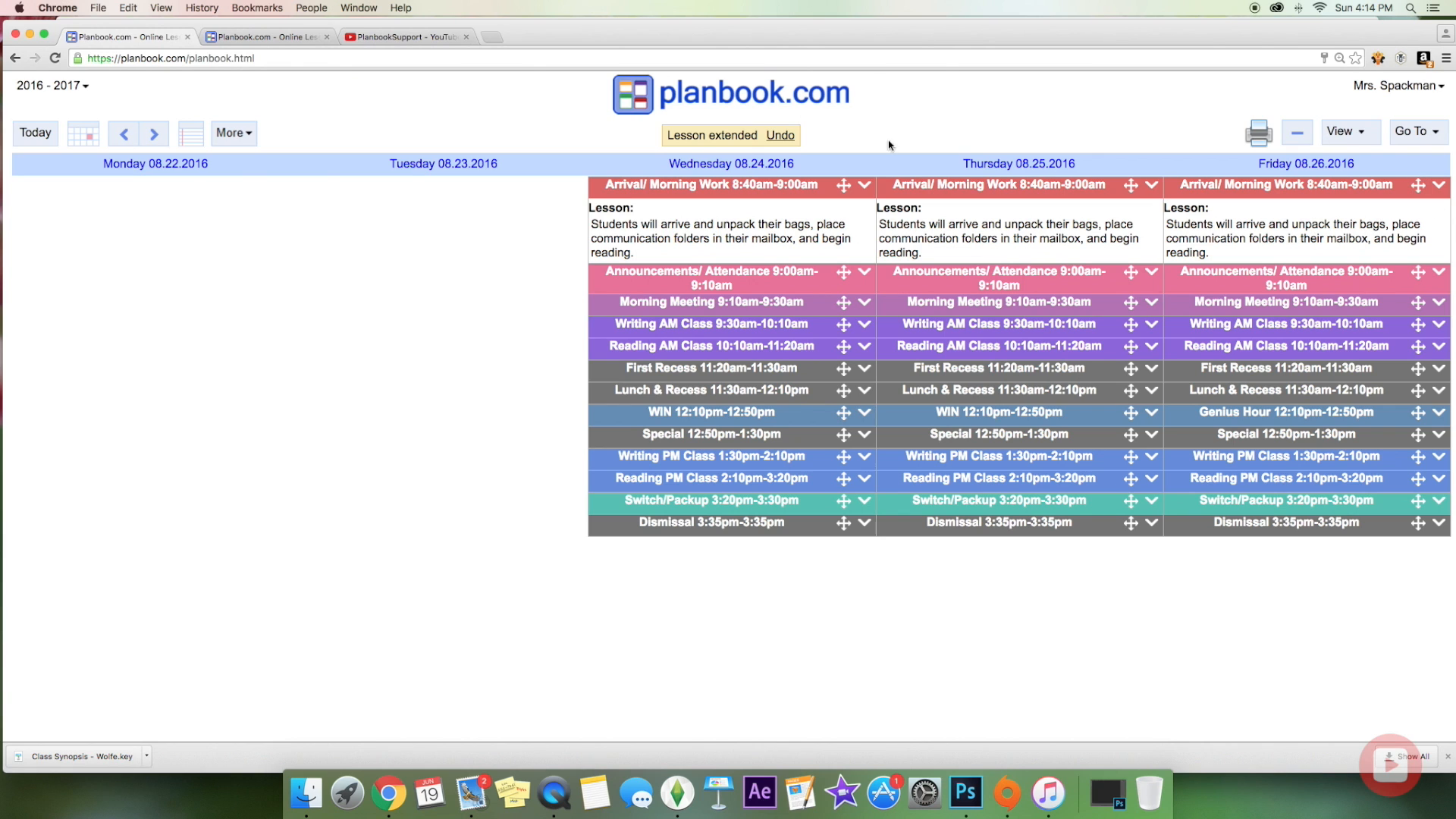
{"action": "left_click", "coordinate": [155, 136]}
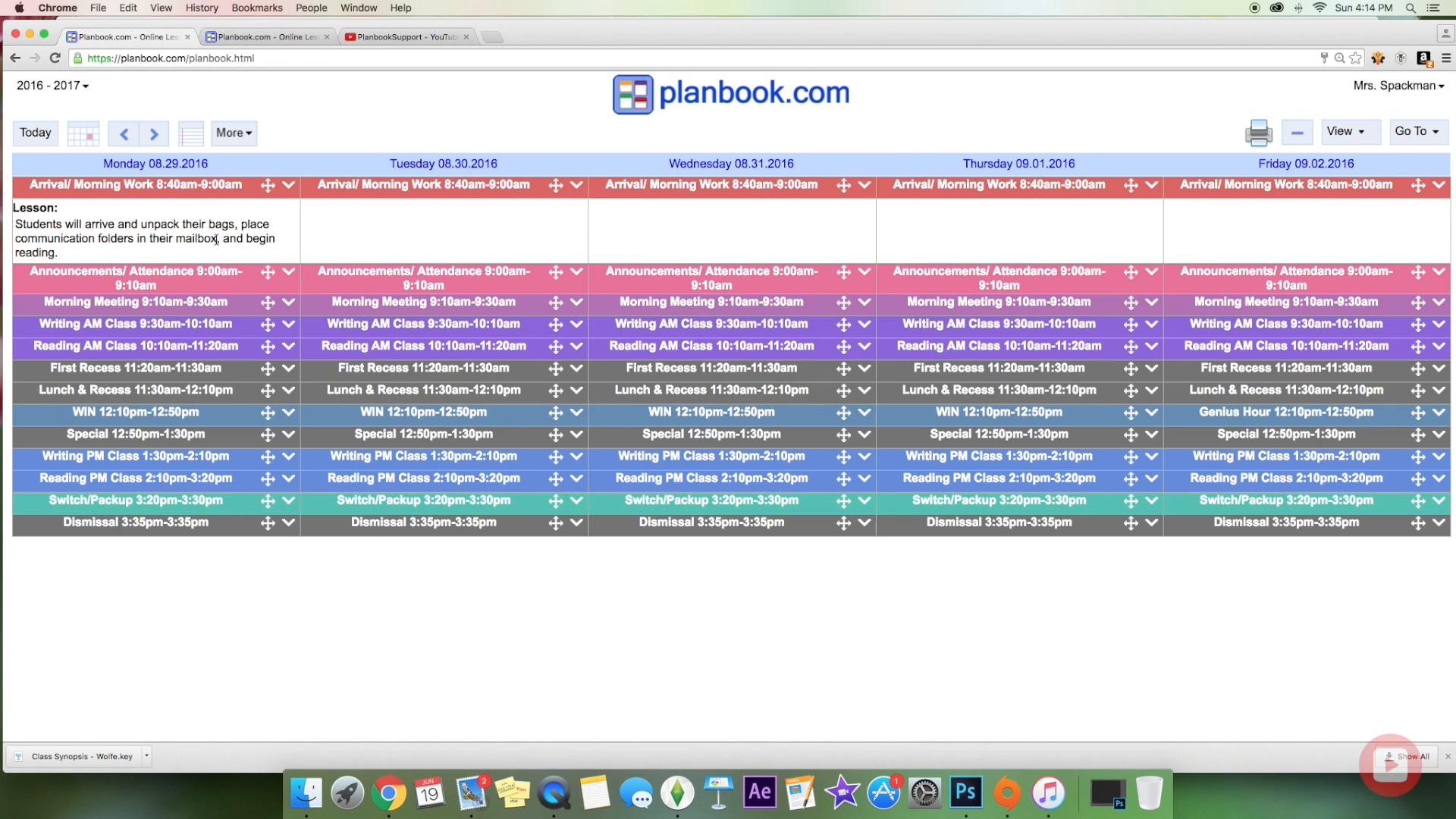
{"action": "left_click", "coordinate": [125, 141]}
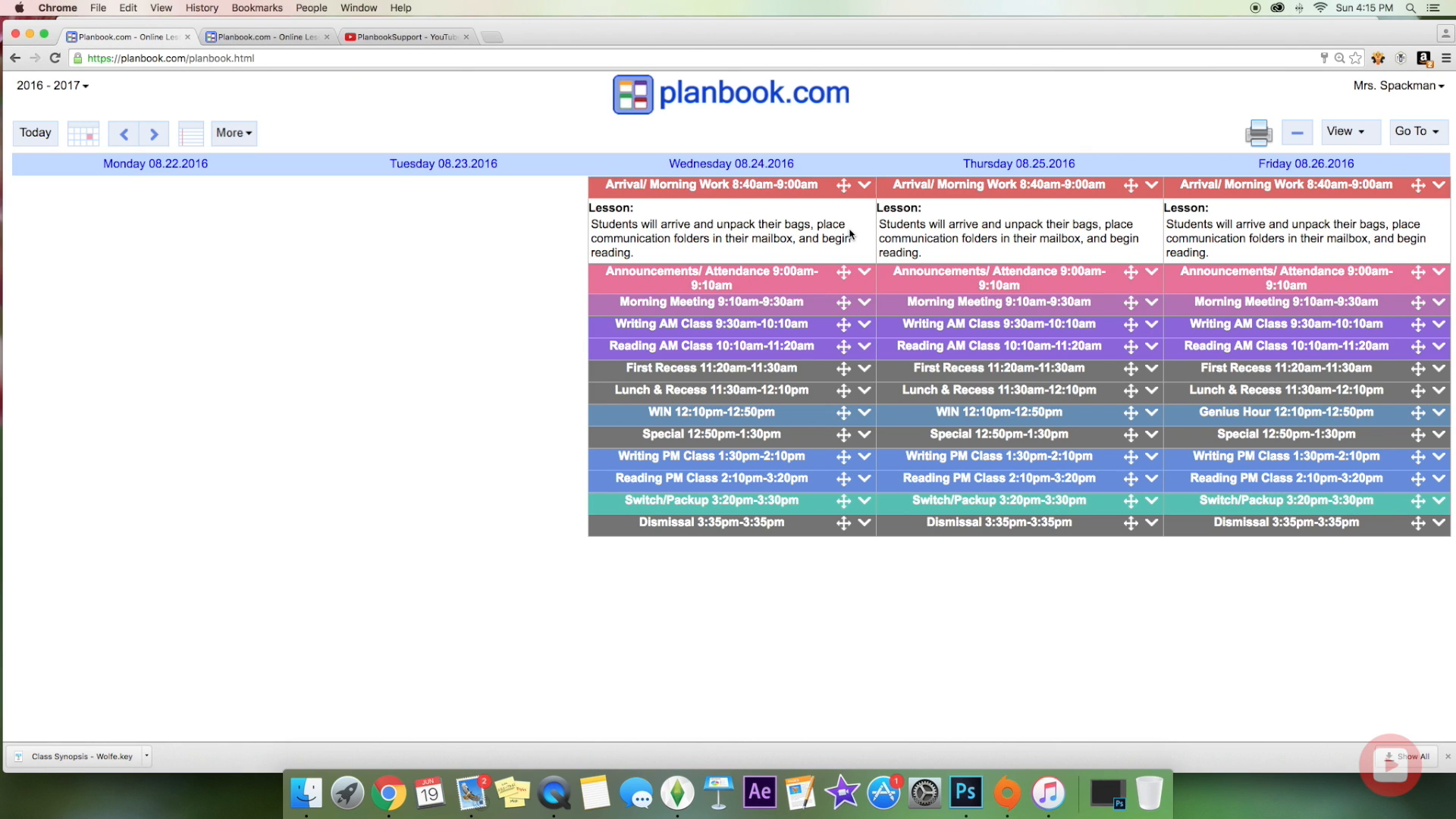
Step: Create a new lesson template on the Templates page with its class set to Morning Meeting
{"action": "left_click", "coordinate": [1432, 136]}
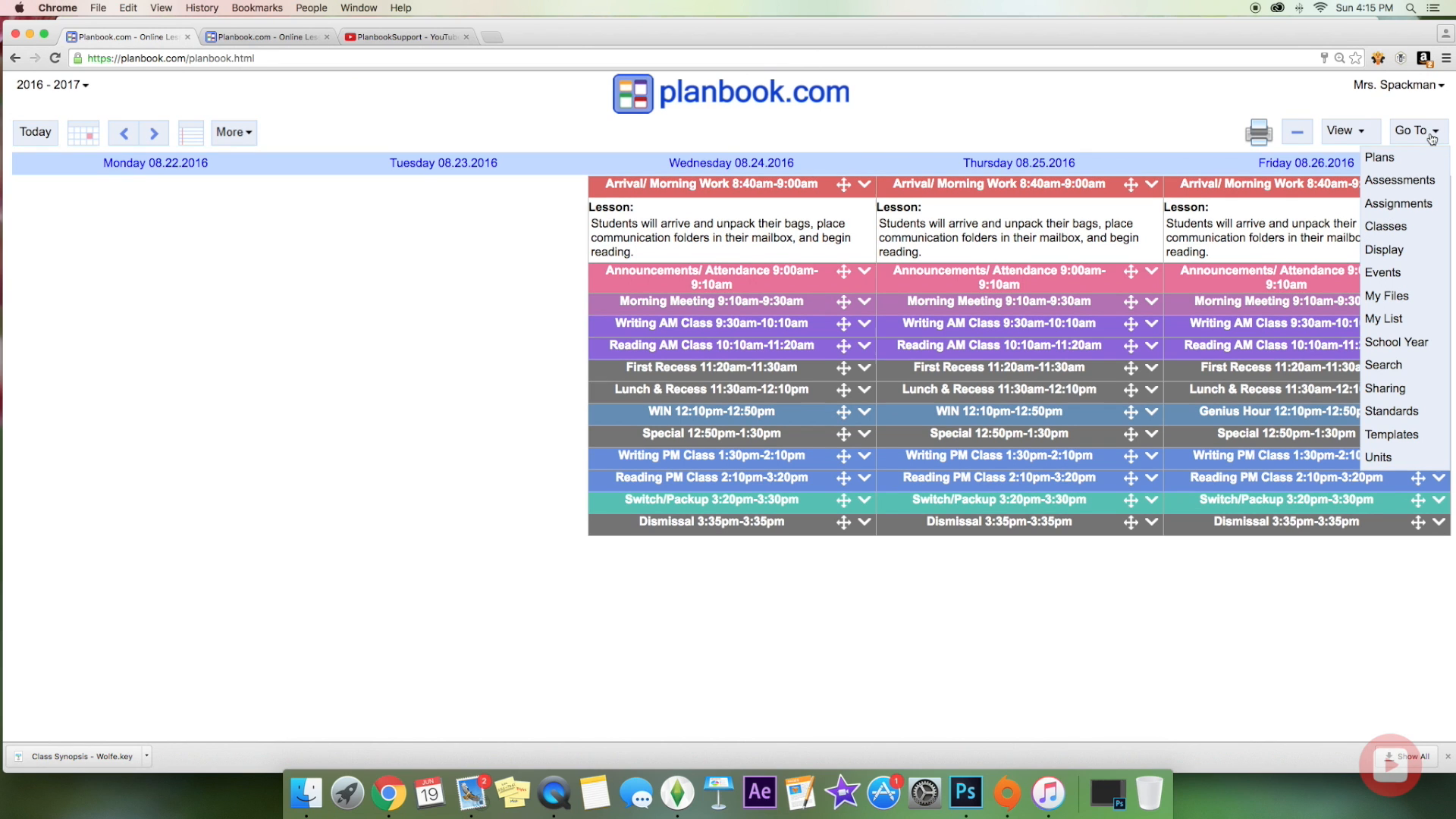
{"action": "left_click", "coordinate": [1415, 438]}
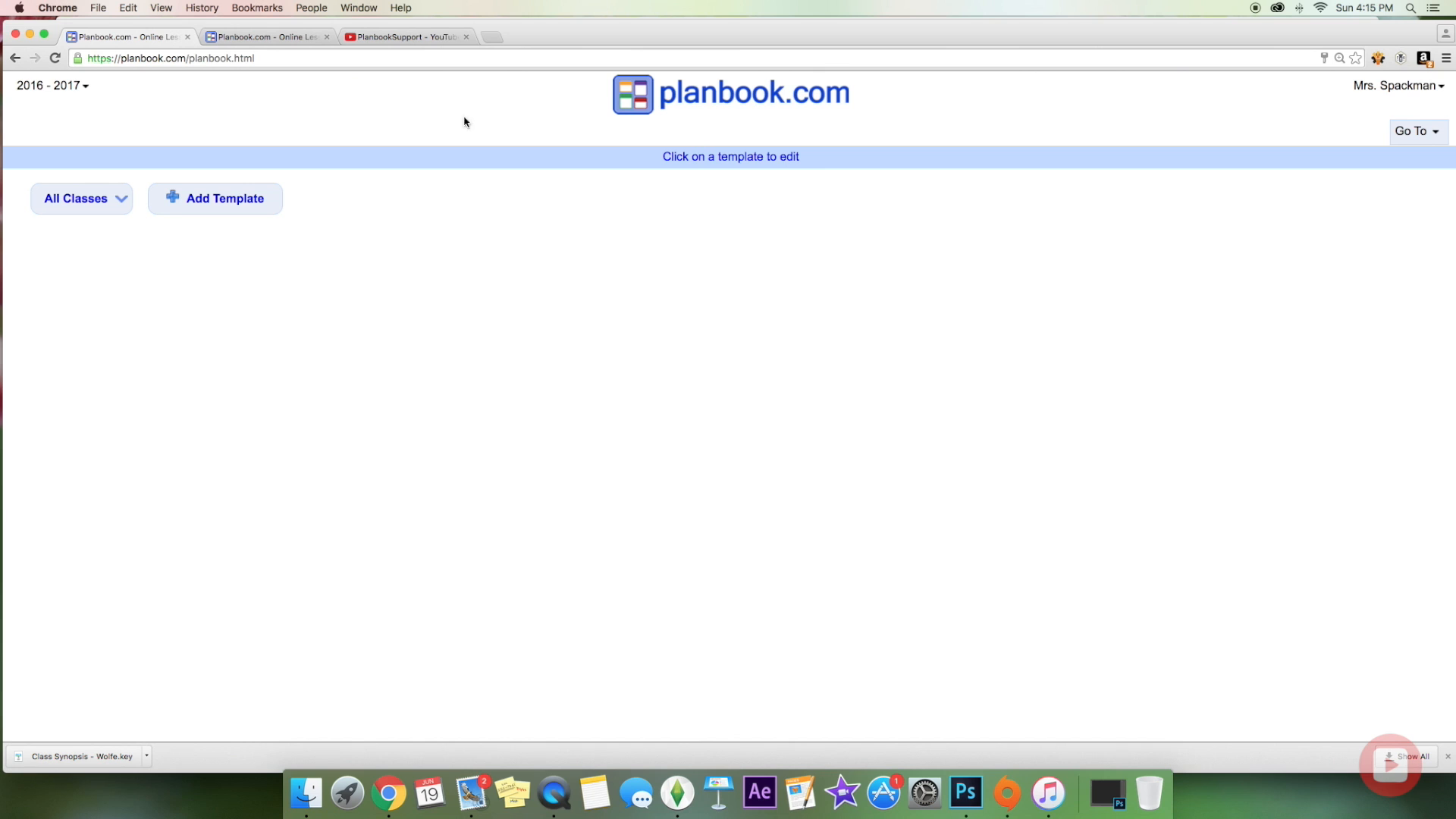
{"action": "left_click", "coordinate": [255, 203]}
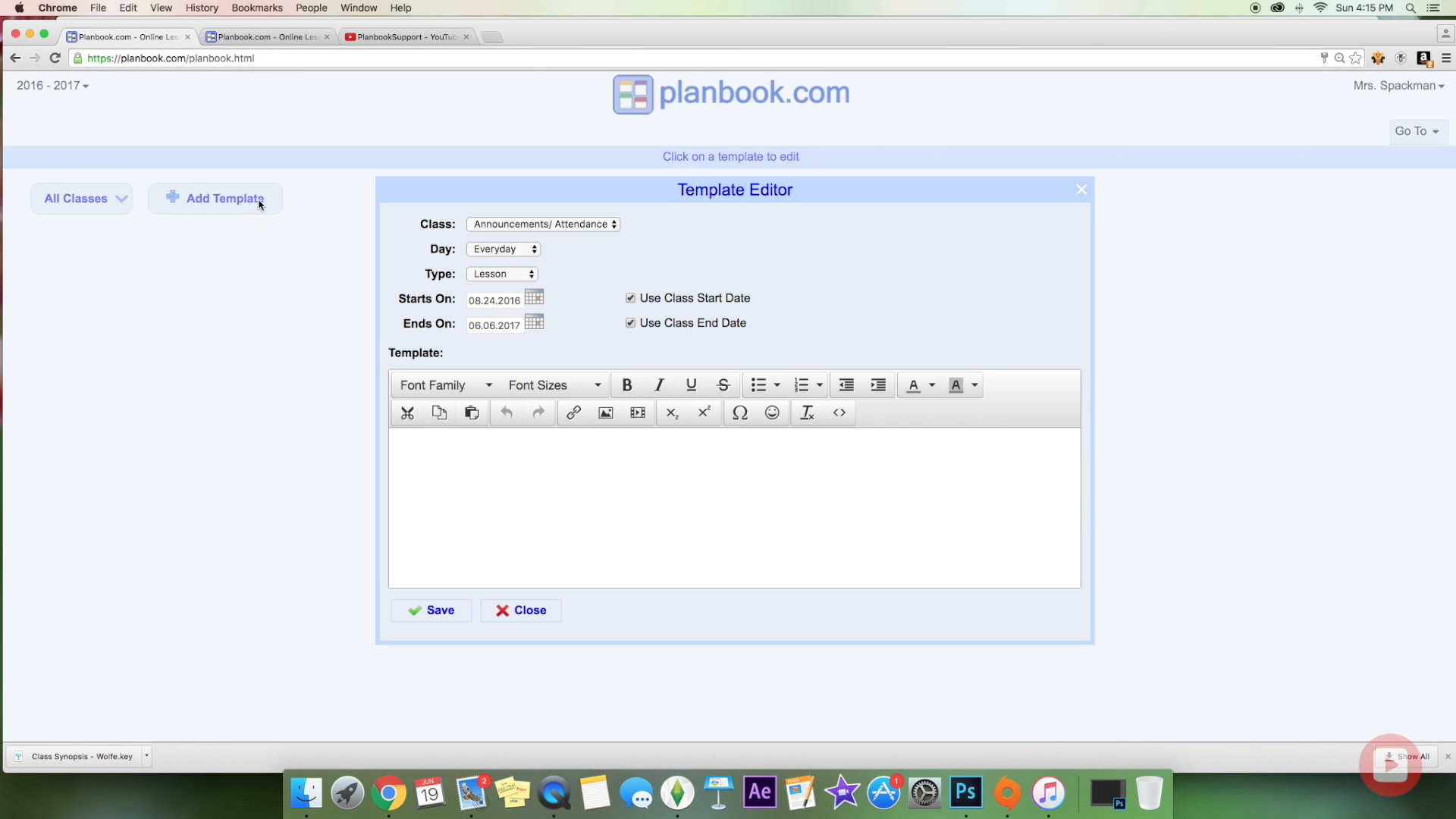
{"action": "left_click", "coordinate": [508, 224]}
{"action": "left_click", "coordinate": [510, 236]}
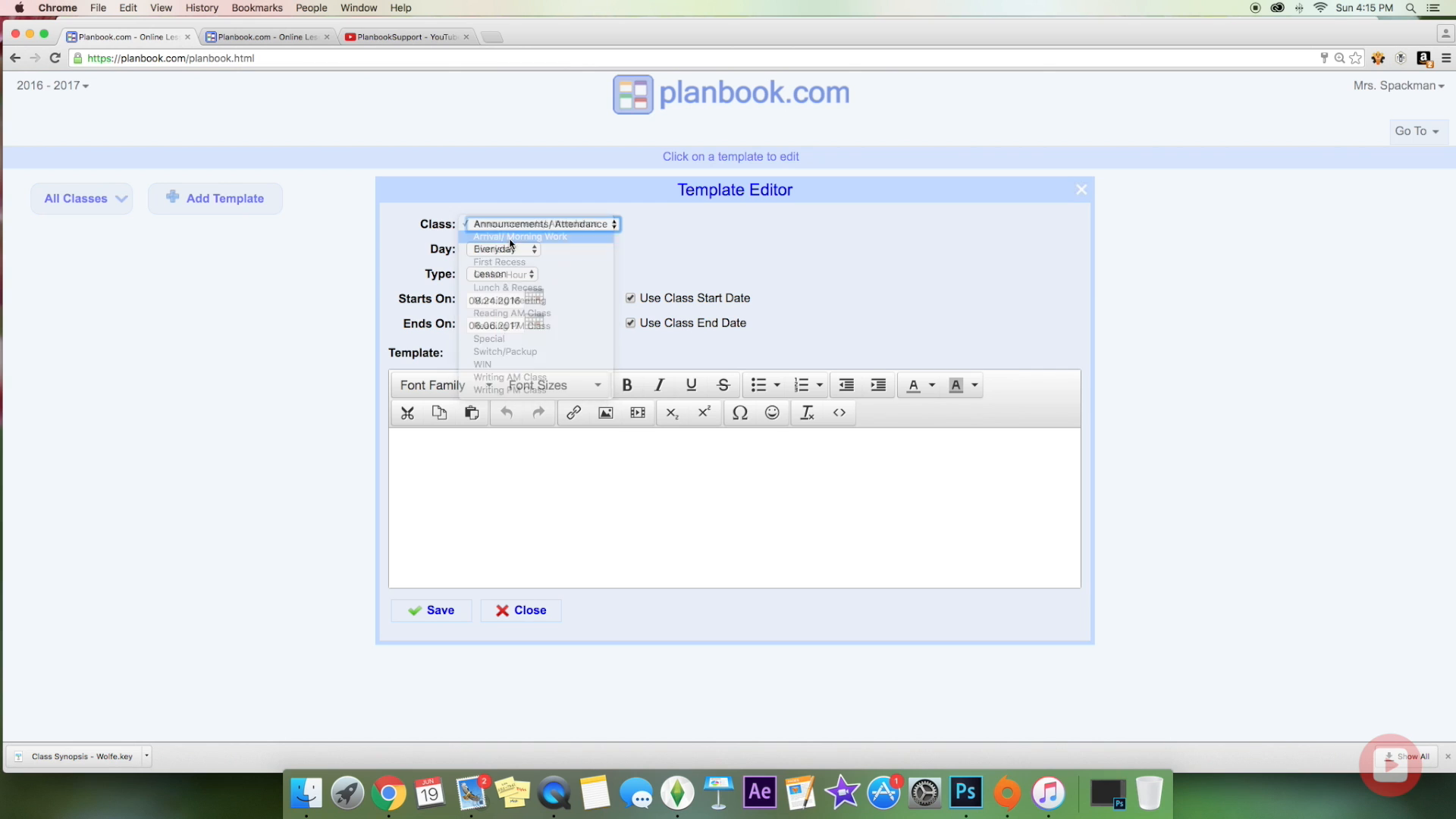
{"action": "left_click", "coordinate": [511, 228]}
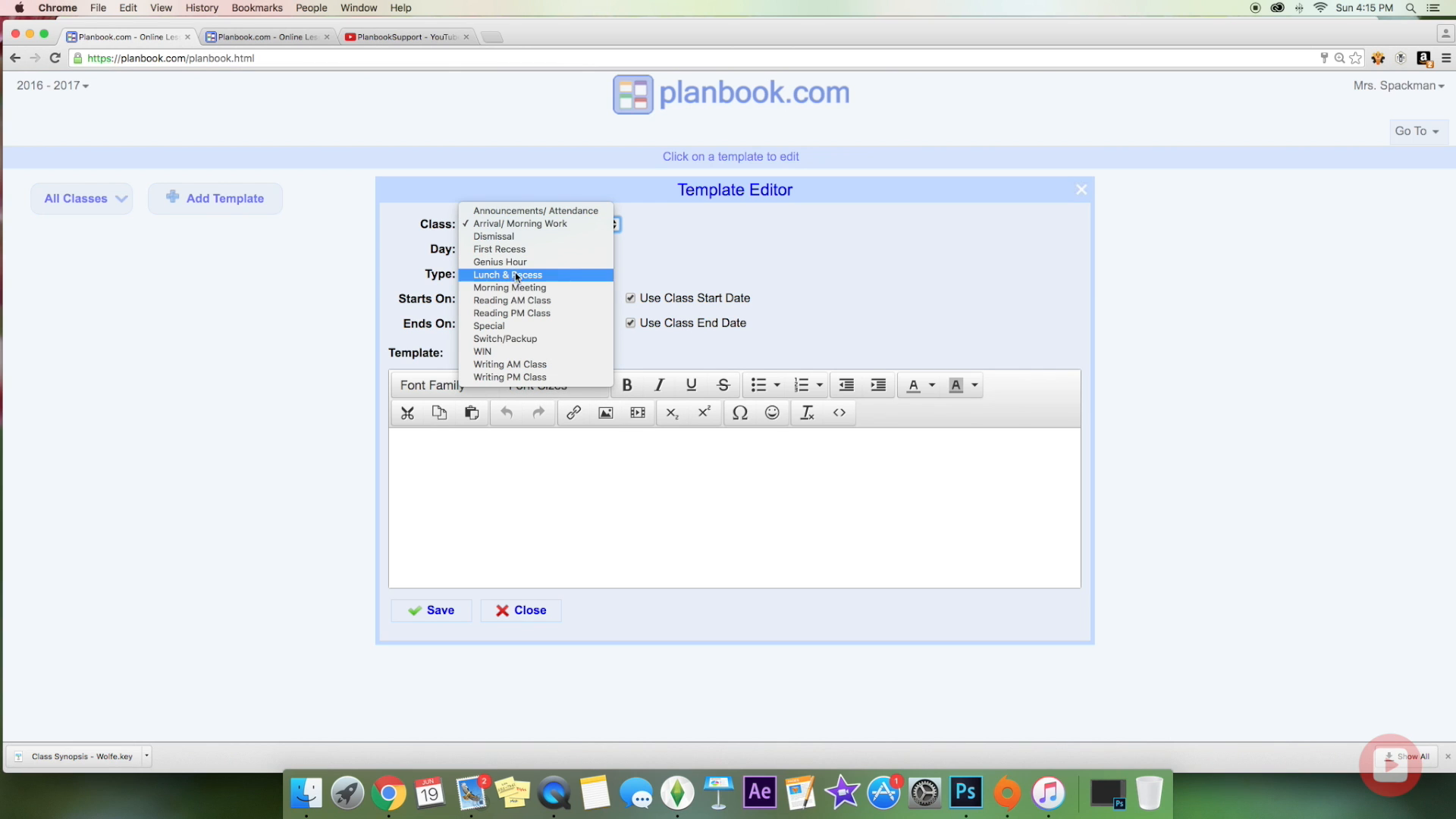
{"action": "left_click", "coordinate": [518, 293]}
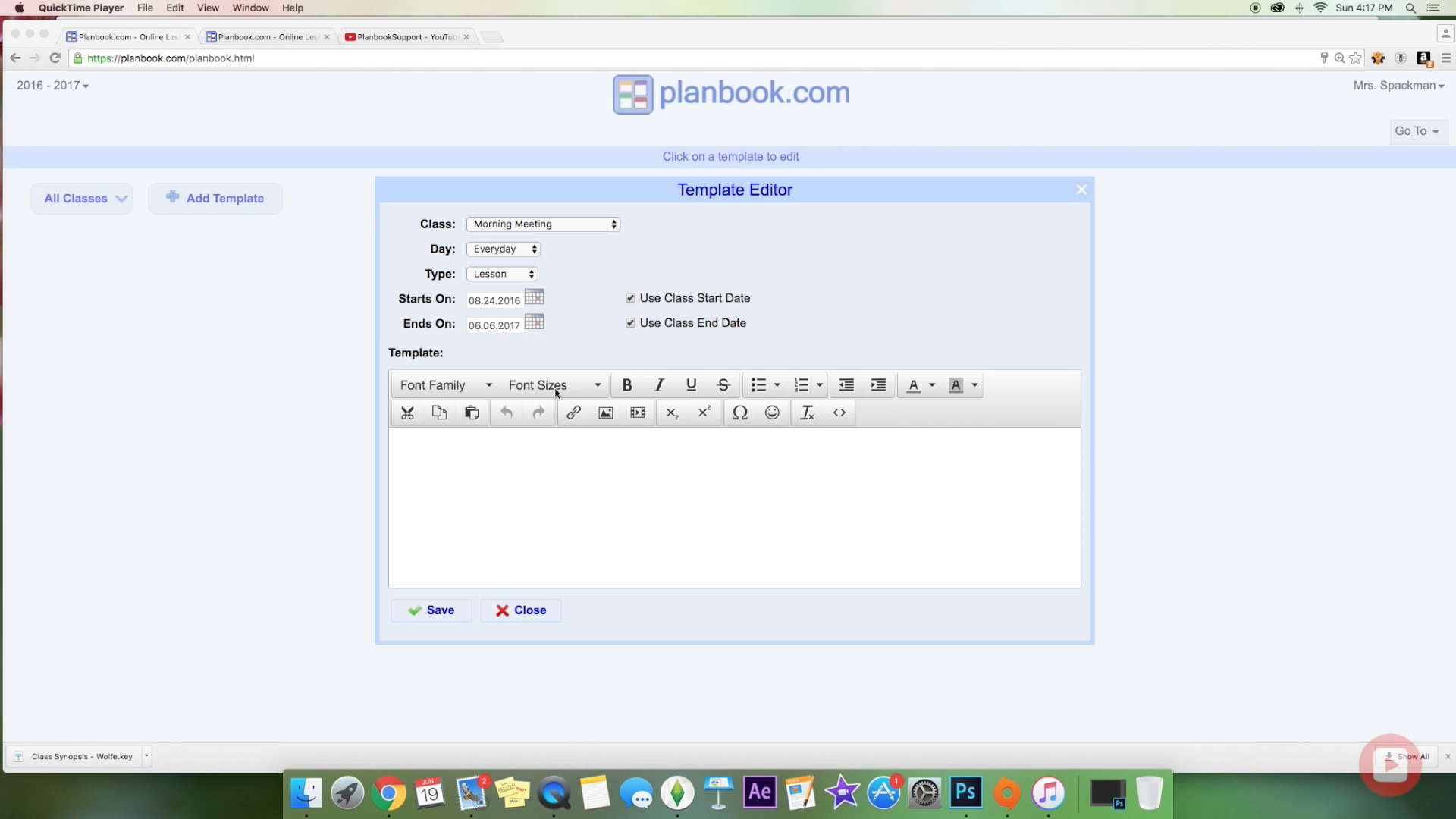
Step: Type the headings Greeting, Sharing:, Group Activity: and Morning Message into the template body
{"action": "left_click", "coordinate": [466, 447]}
{"action": "left_click", "coordinate": [410, 437]}
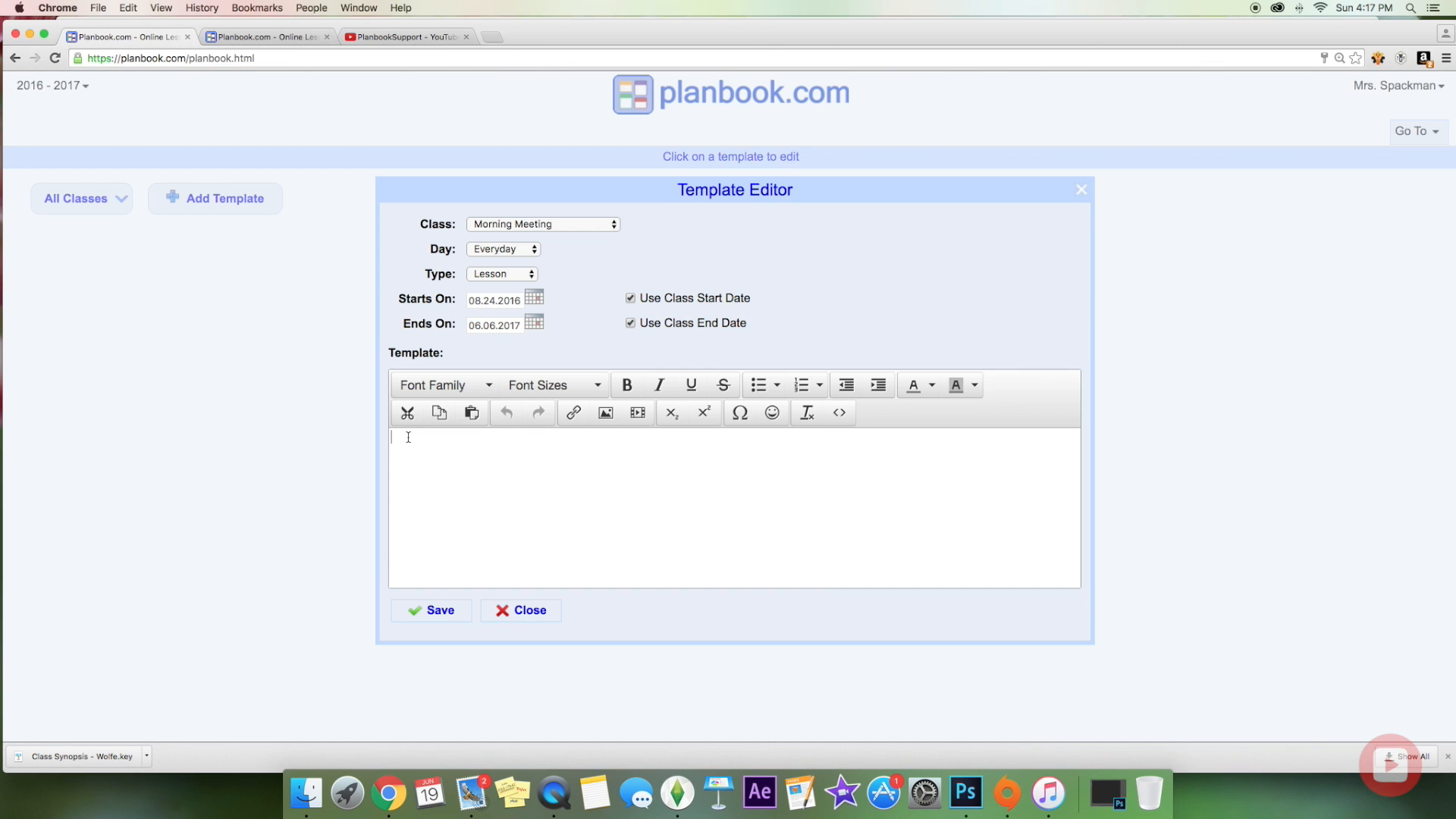
{"action": "type", "text": "G"}
{"action": "type", "text": "reeting"}
{"action": "type", "text": "Sharin"}
{"action": "type", "text": "g:"}
{"action": "key", "text": "Return"}
{"action": "type", "text": "Group Activity: M"}
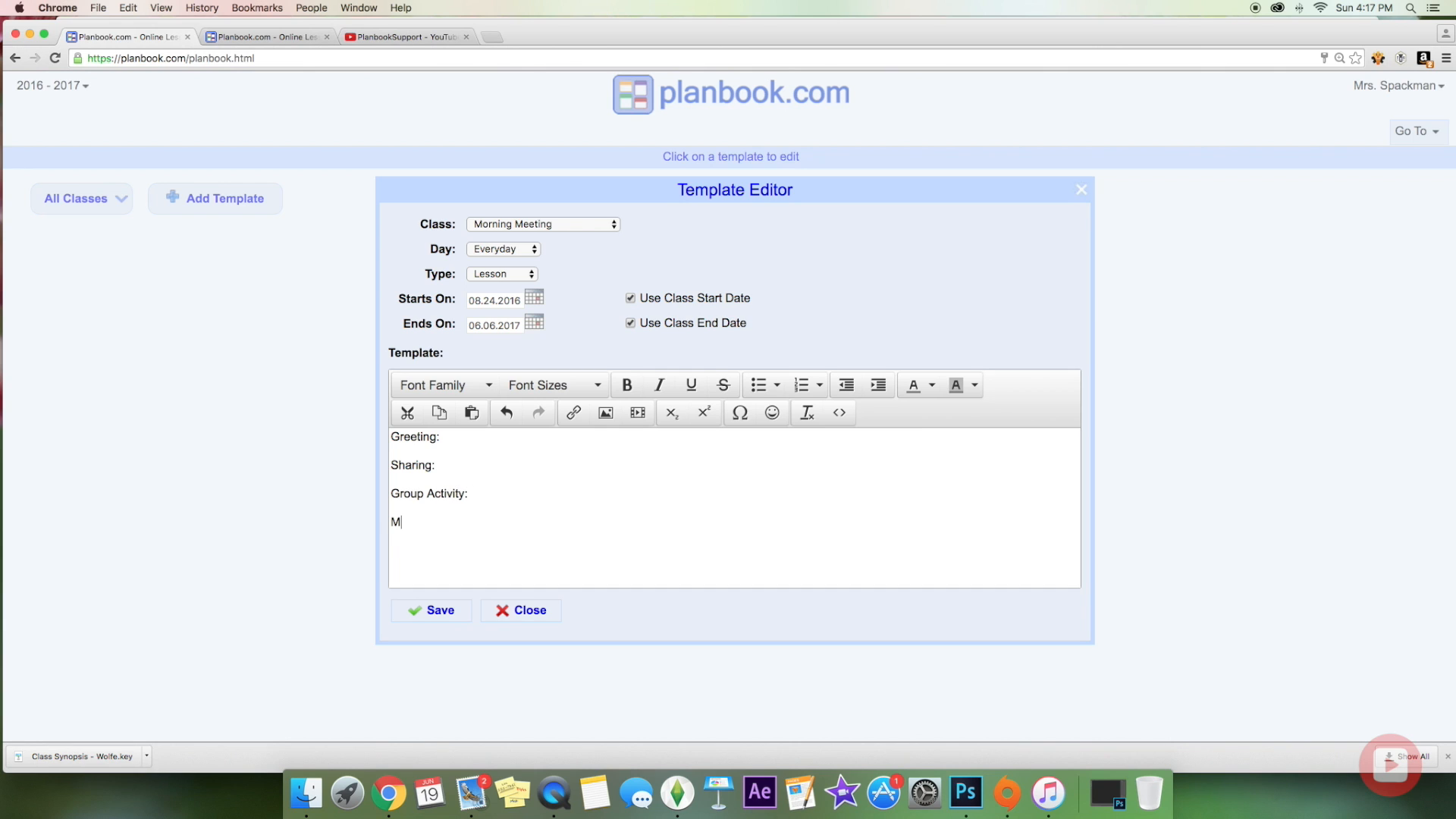
{"action": "type", "text": "orning Message:"}
Step: Make the Greeting:, Sharing: and Group Activity: headings bold
{"action": "left_click_drag", "start_coordinate": [441, 435], "coordinate": [393, 438]}
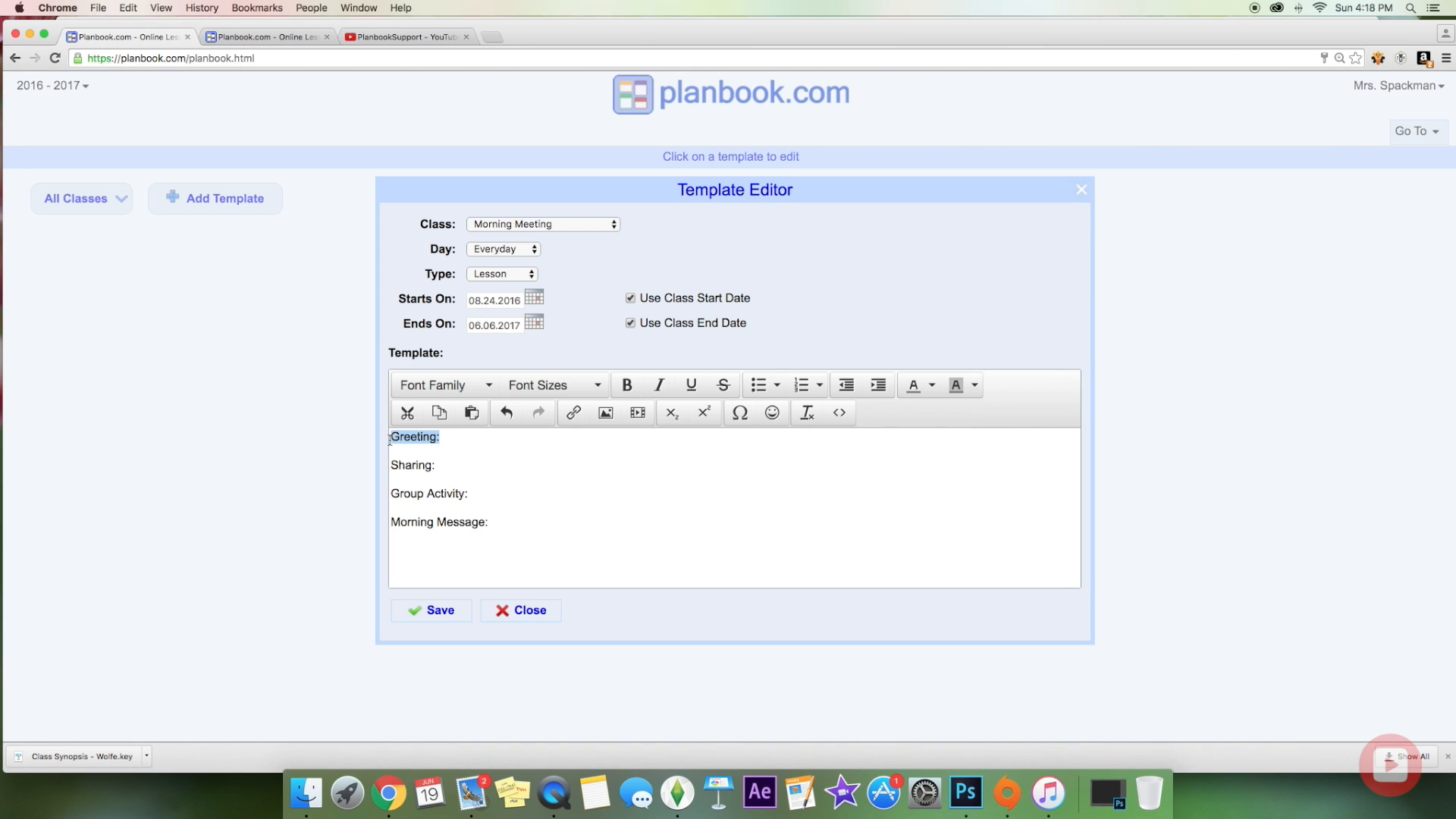
{"action": "left_click", "coordinate": [627, 385]}
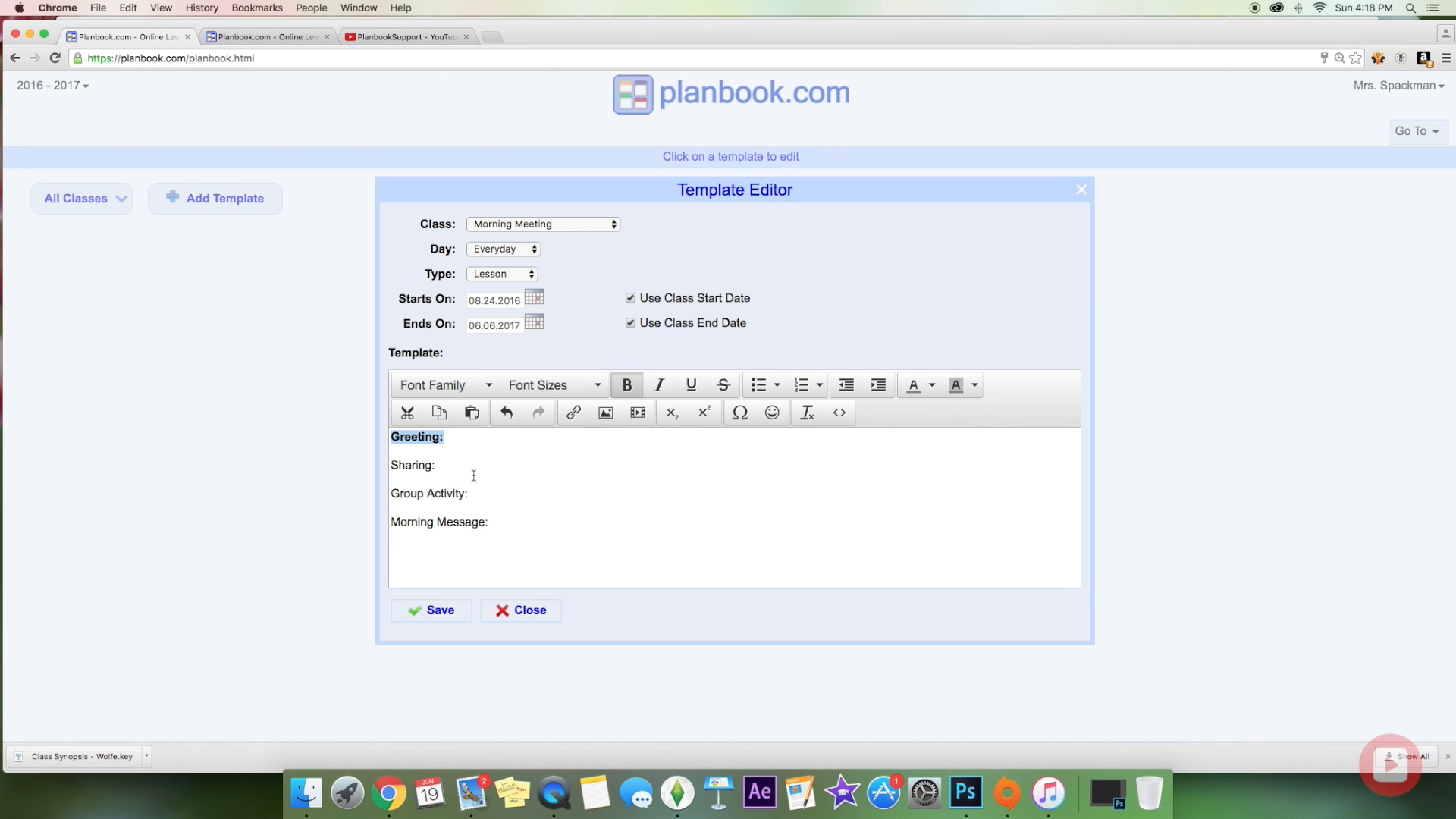
{"action": "left_click_drag", "start_coordinate": [441, 468], "coordinate": [379, 466]}
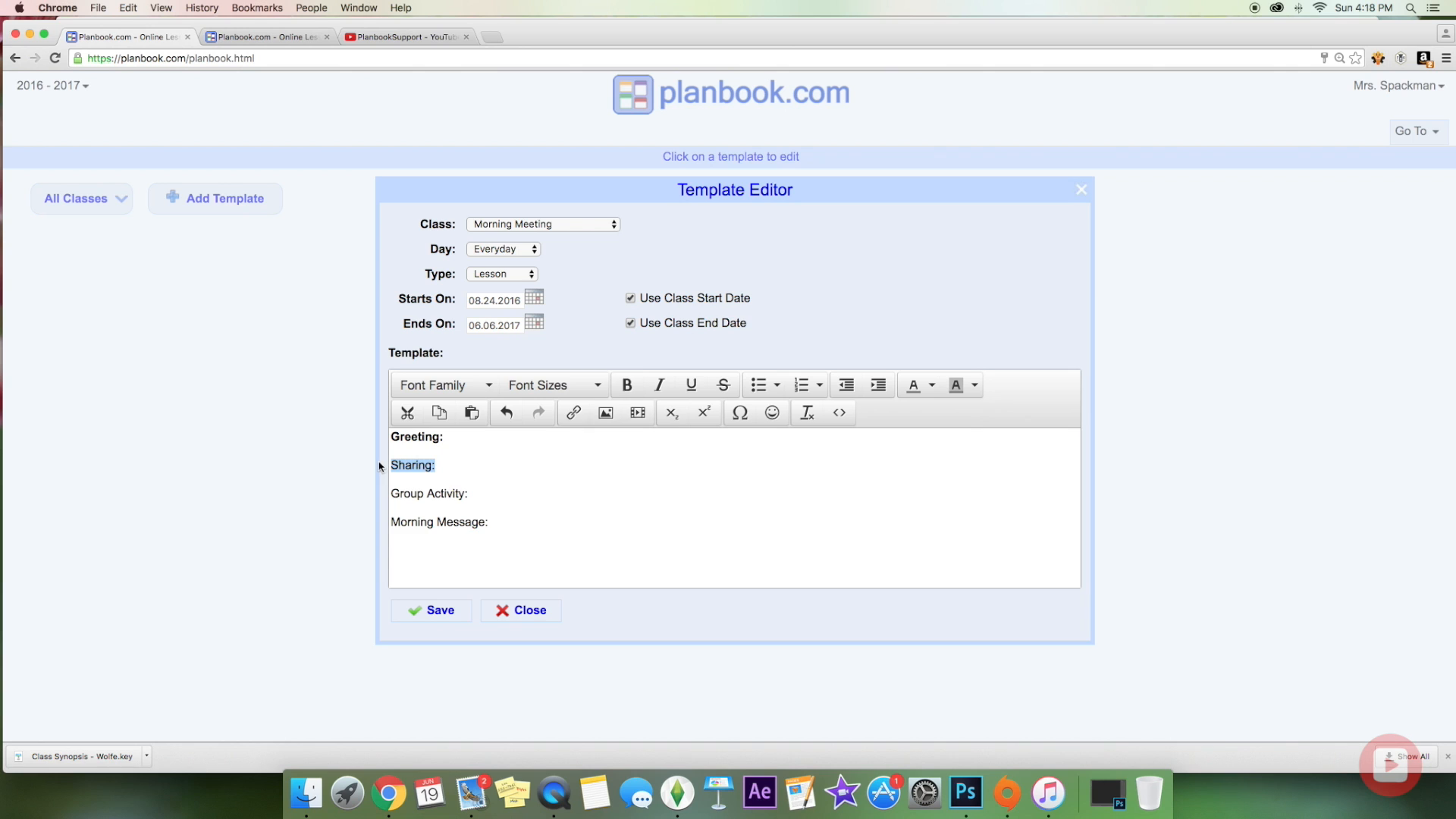
{"action": "left_click", "coordinate": [627, 386]}
{"action": "left_click_drag", "start_coordinate": [473, 495], "coordinate": [390, 493]}
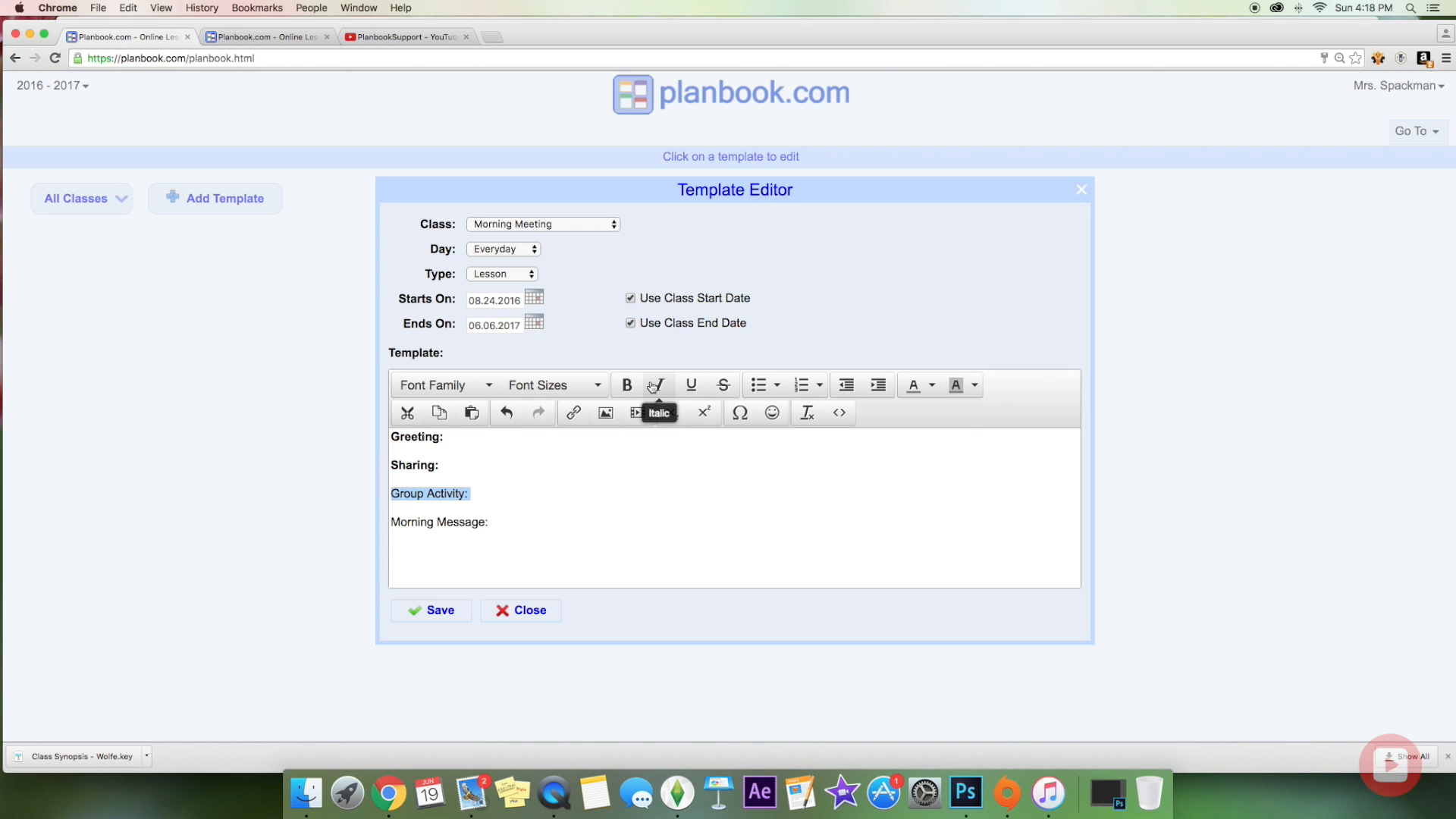
{"action": "left_click", "coordinate": [627, 386]}
Step: Bold the Morning Message: heading and save the Morning Meeting template
{"action": "left_click_drag", "start_coordinate": [500, 522], "coordinate": [390, 521]}
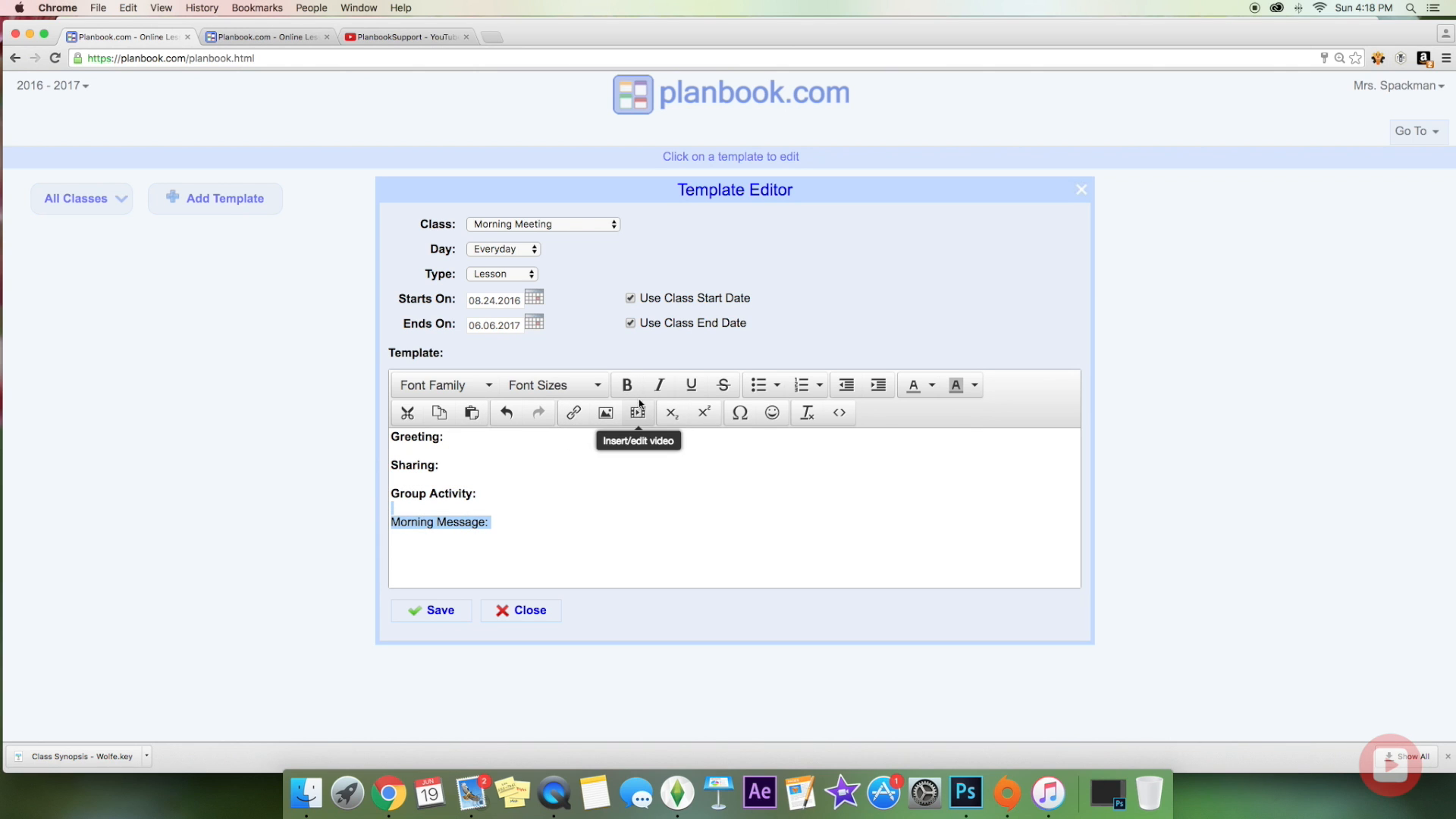
{"action": "left_click", "coordinate": [494, 523]}
{"action": "double_click", "coordinate": [492, 523]}
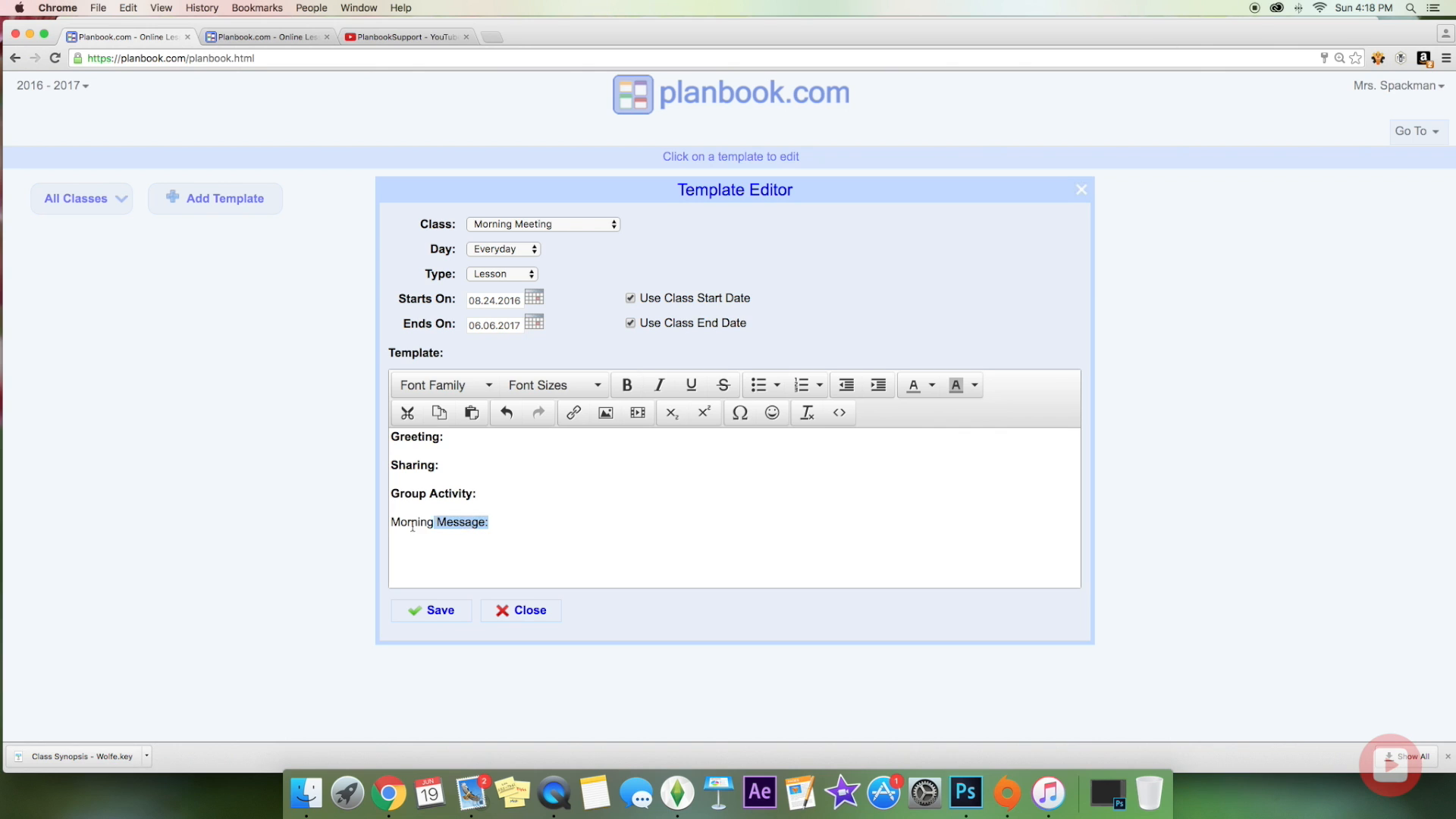
{"action": "left_click", "coordinate": [492, 523]}
{"action": "left_click_drag", "start_coordinate": [489, 523], "coordinate": [368, 520]}
{"action": "left_click", "coordinate": [630, 389]}
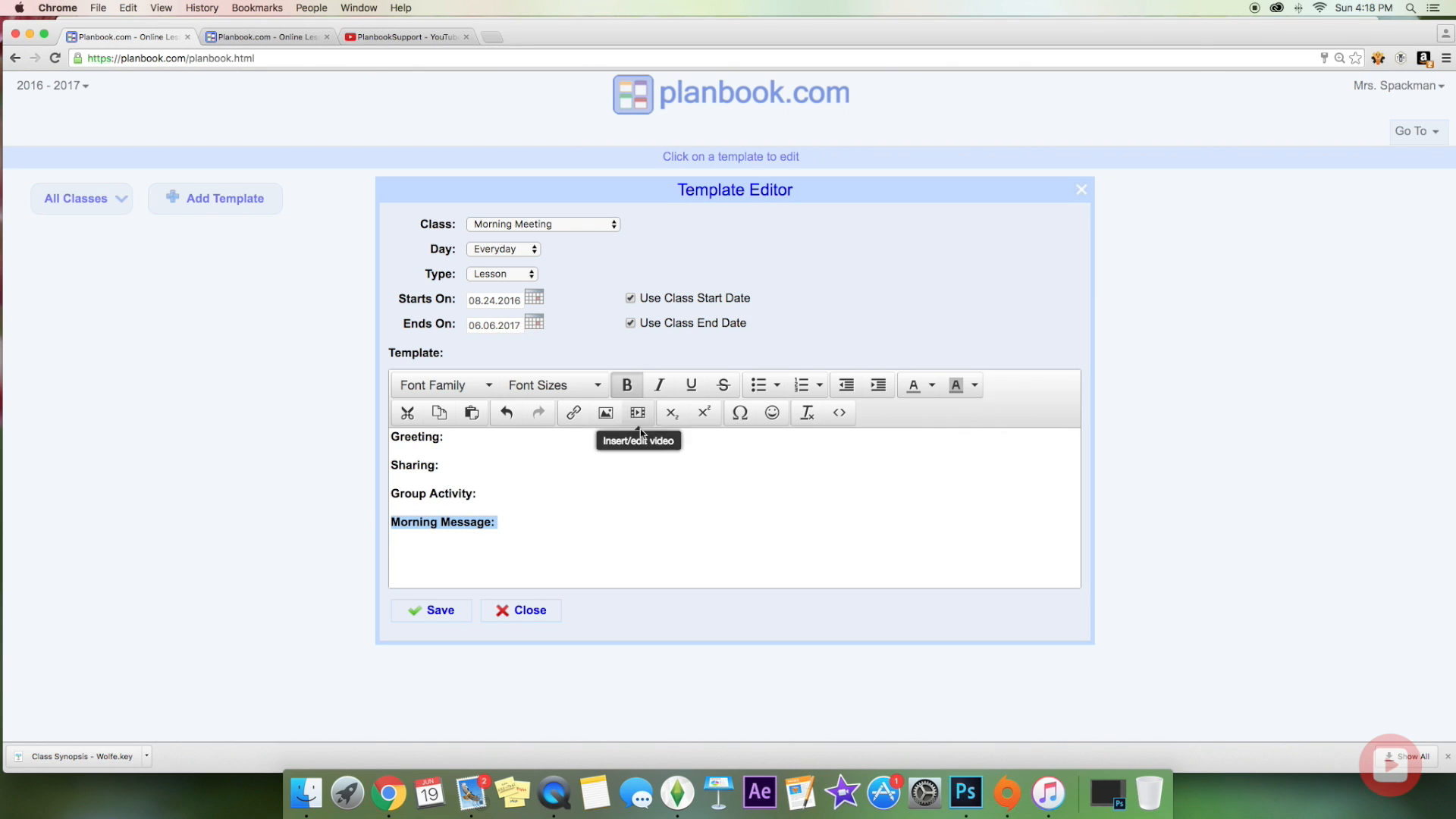
{"action": "left_click", "coordinate": [655, 474]}
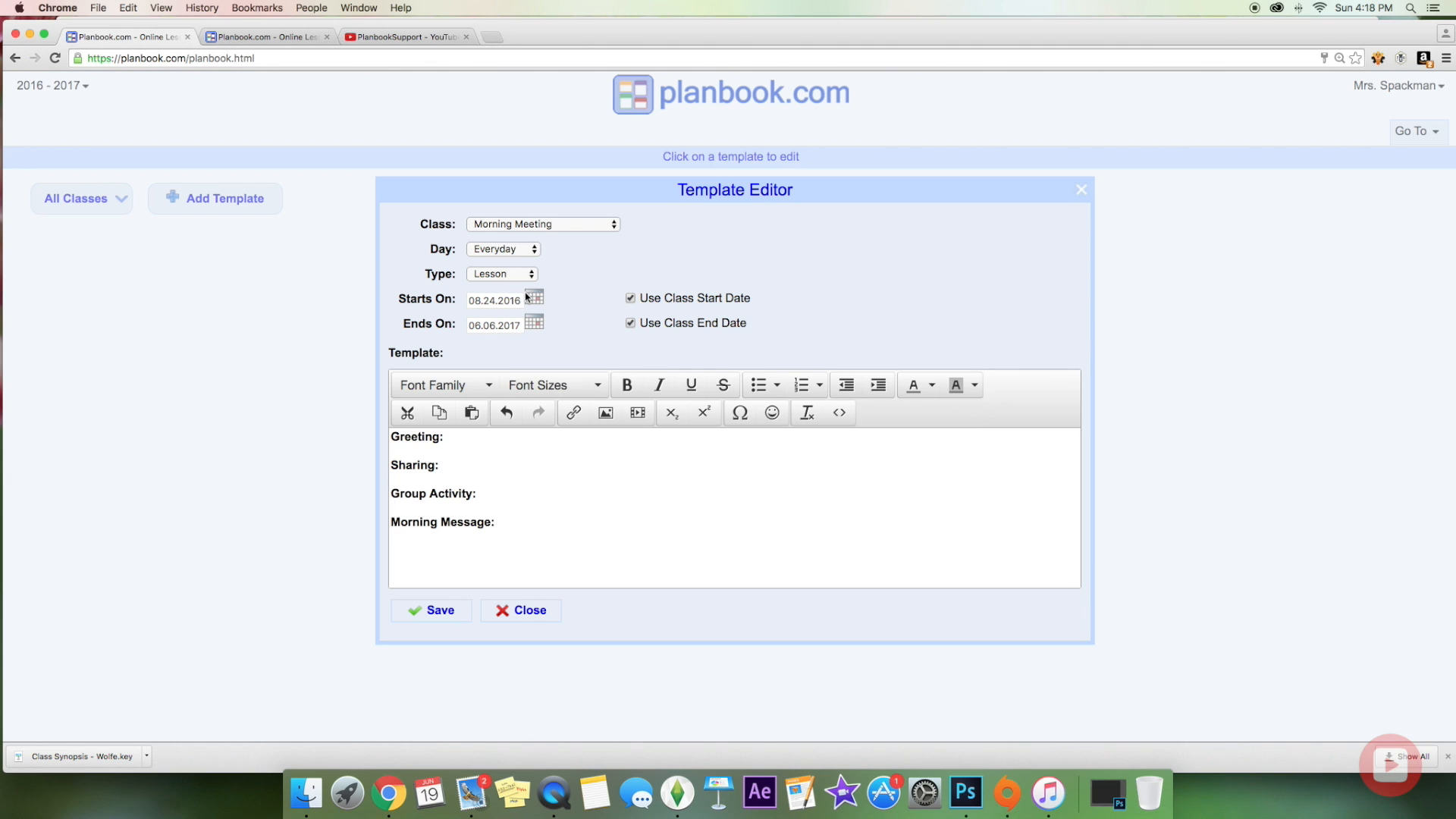
{"action": "left_click", "coordinate": [432, 620]}
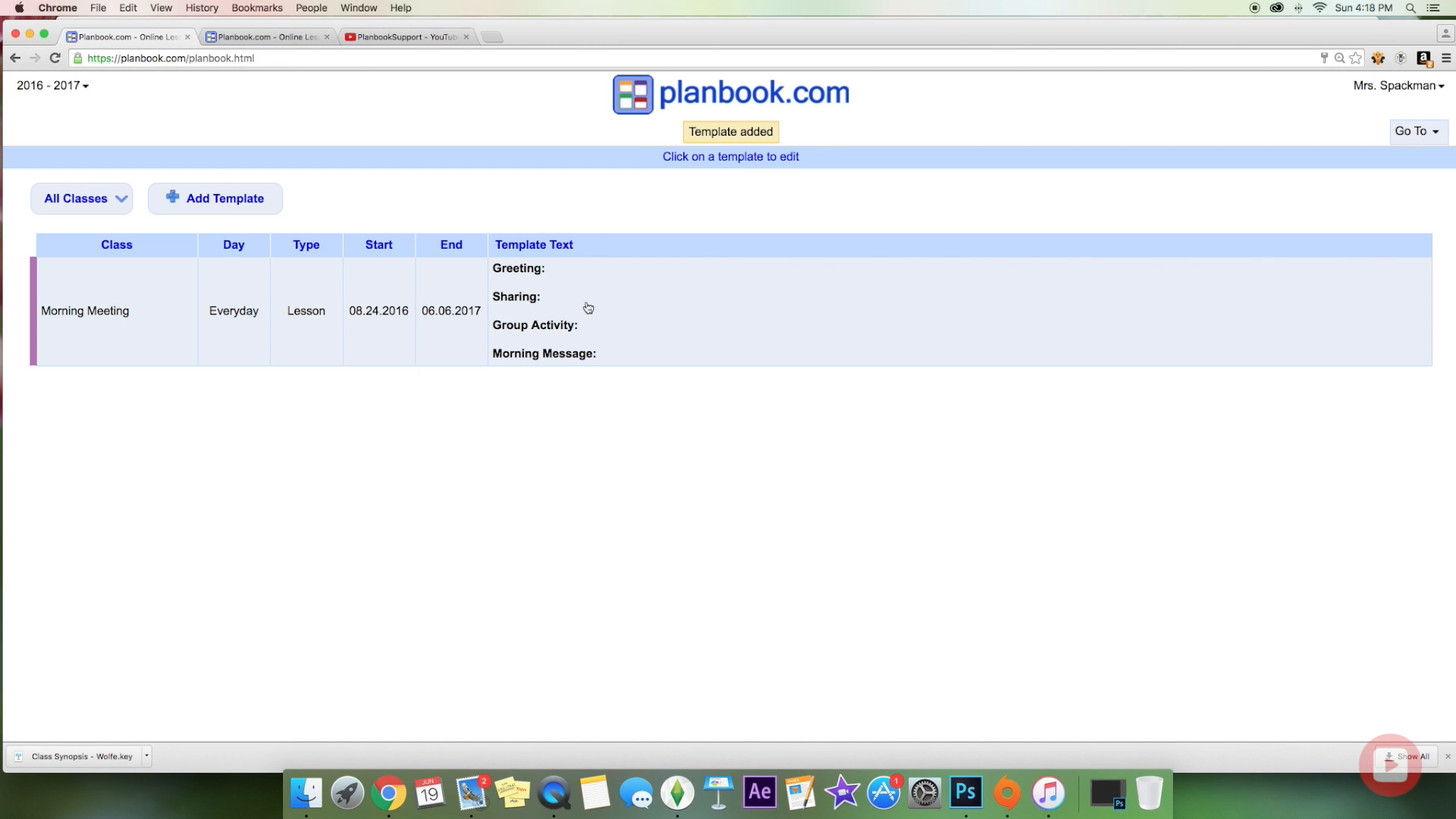
Step: Start a new everyday lesson template for the Arrival/ Morning Work class
{"action": "left_click", "coordinate": [1402, 137]}
{"action": "left_click", "coordinate": [1404, 159]}
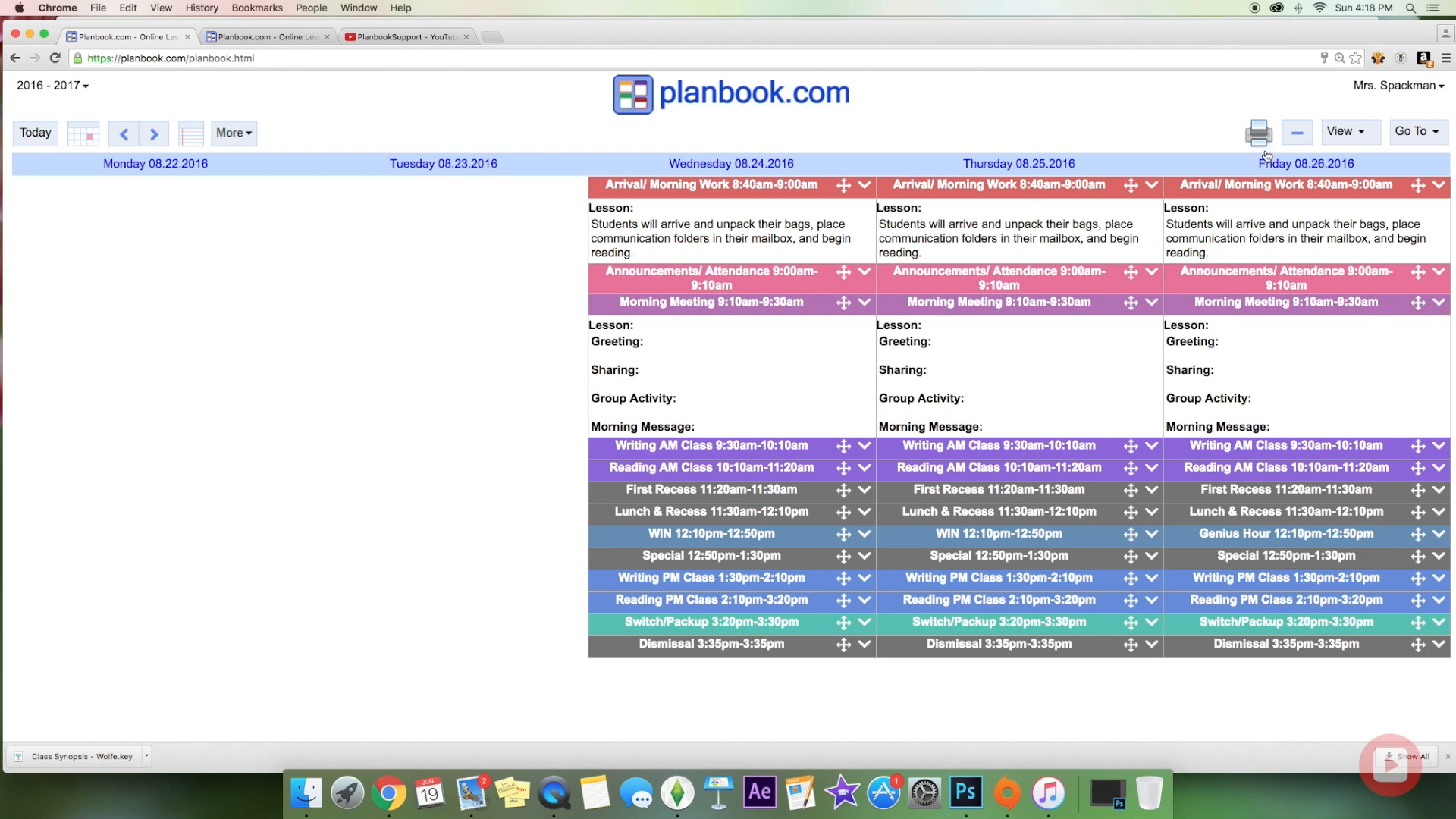
{"action": "left_click", "coordinate": [1425, 132]}
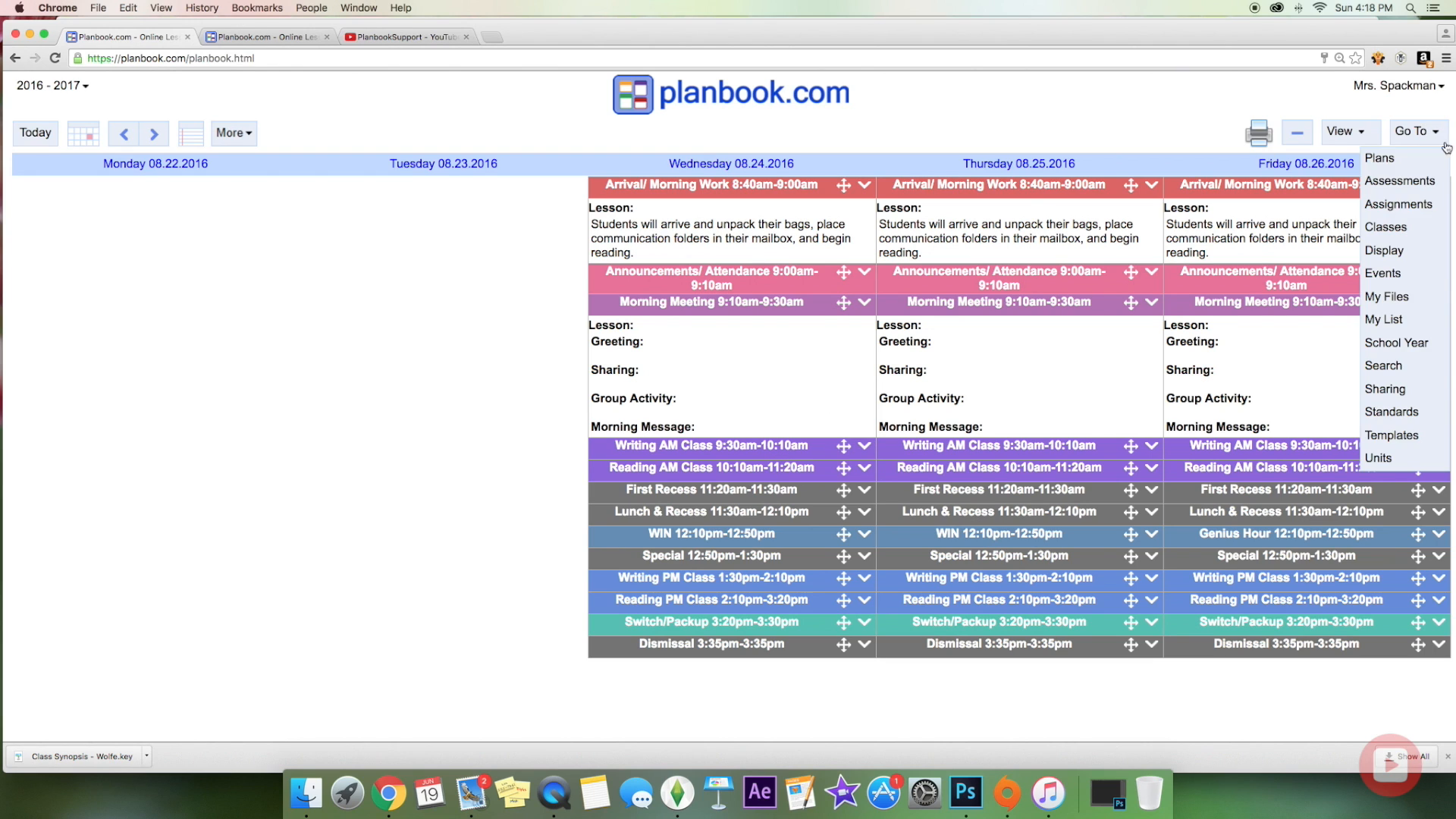
{"action": "left_click", "coordinate": [1417, 437]}
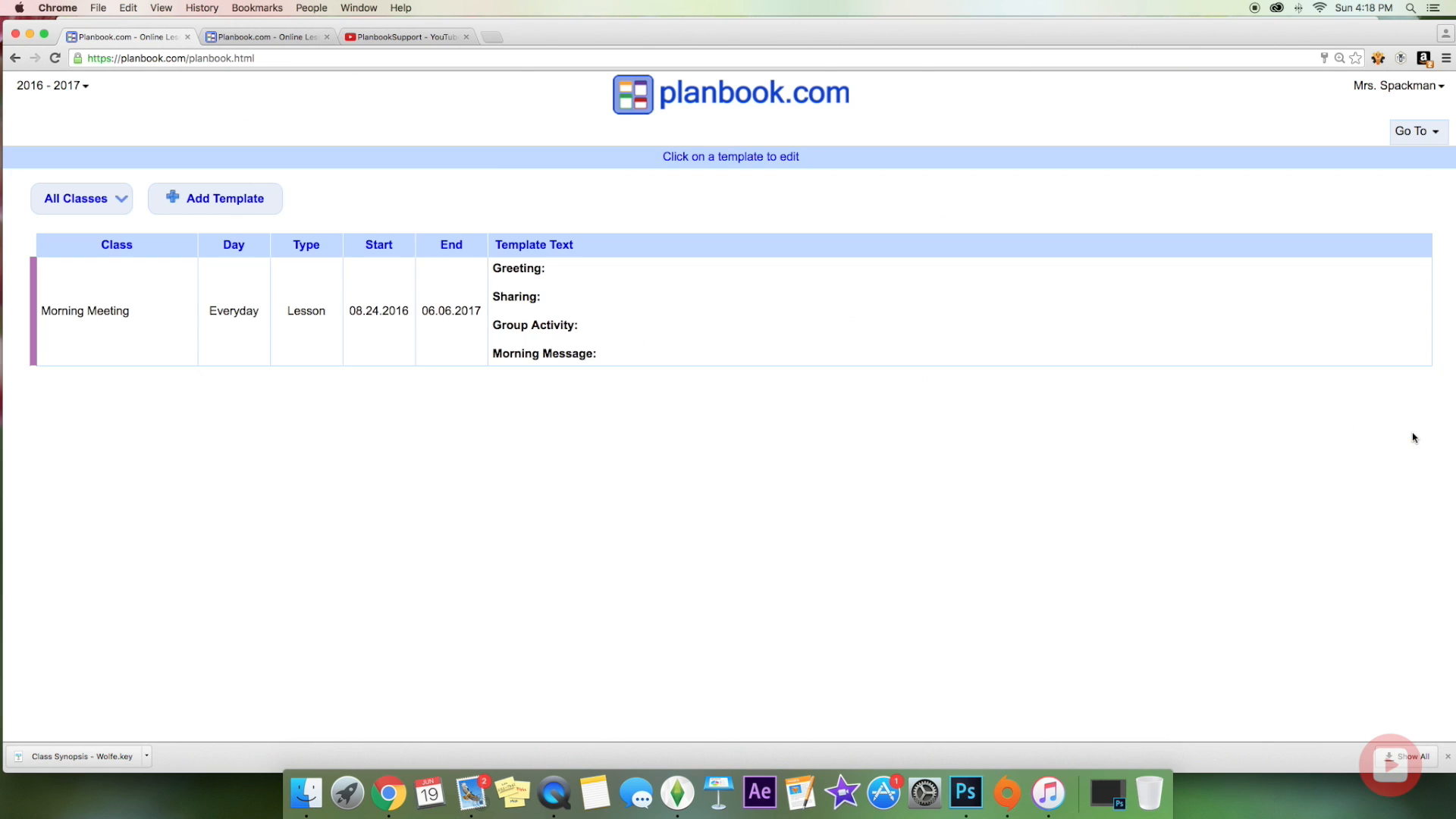
{"action": "left_click", "coordinate": [186, 203]}
{"action": "left_click", "coordinate": [493, 226]}
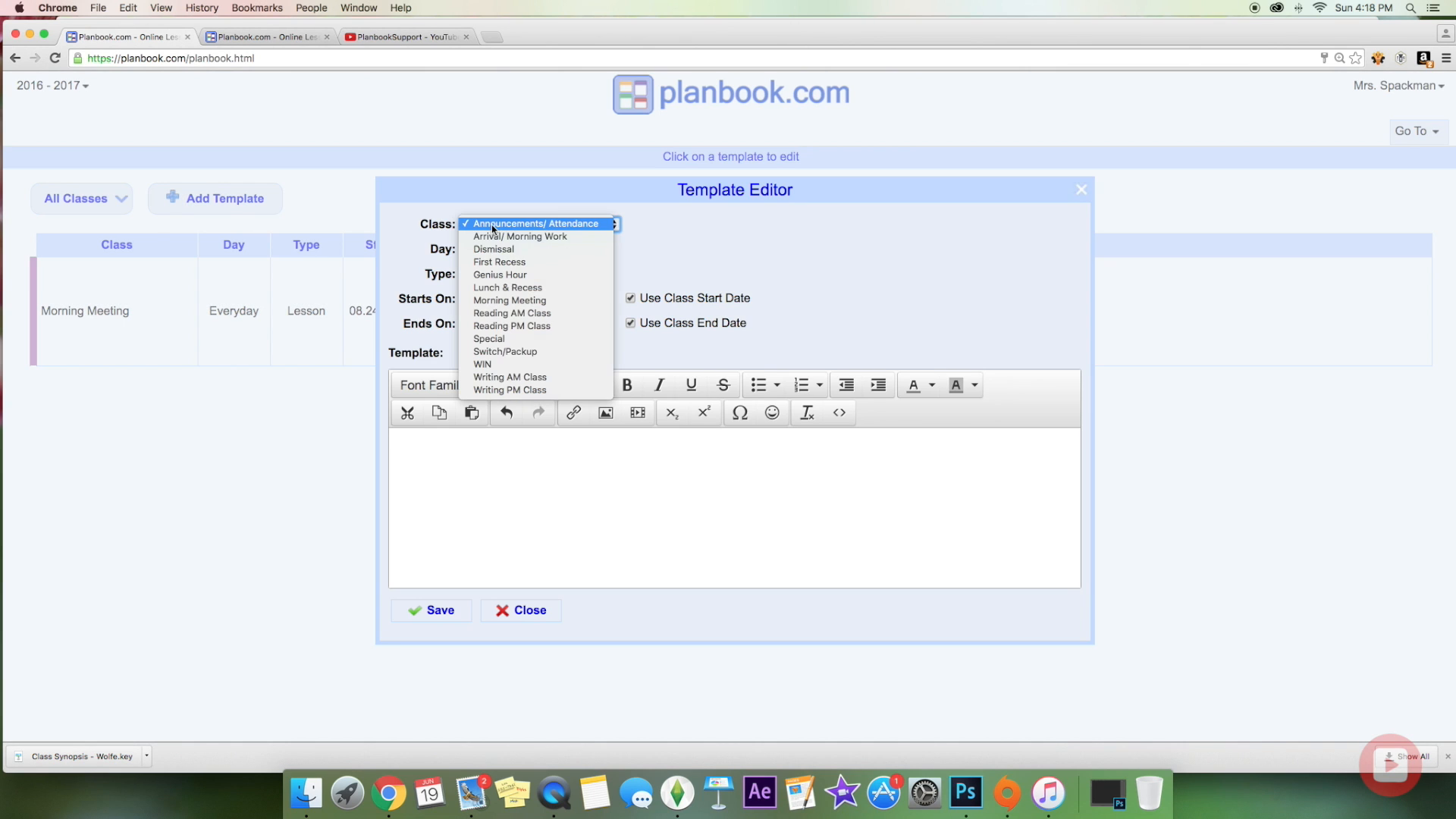
{"action": "left_click", "coordinate": [497, 237]}
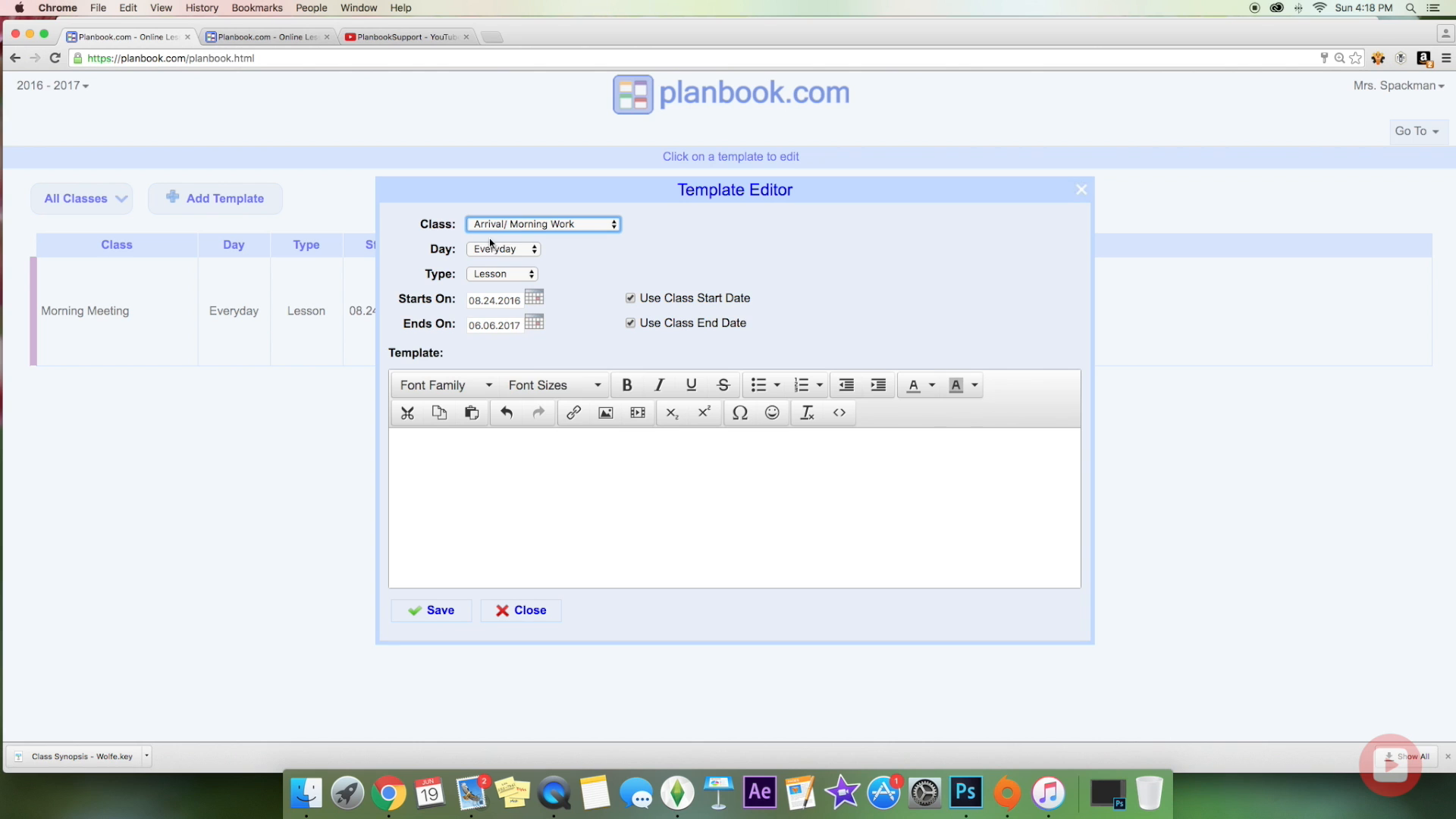
Step: Write the template's unpack-lunchboxes and communication-folders text, then return to the weekly plans
{"action": "left_click", "coordinate": [414, 440]}
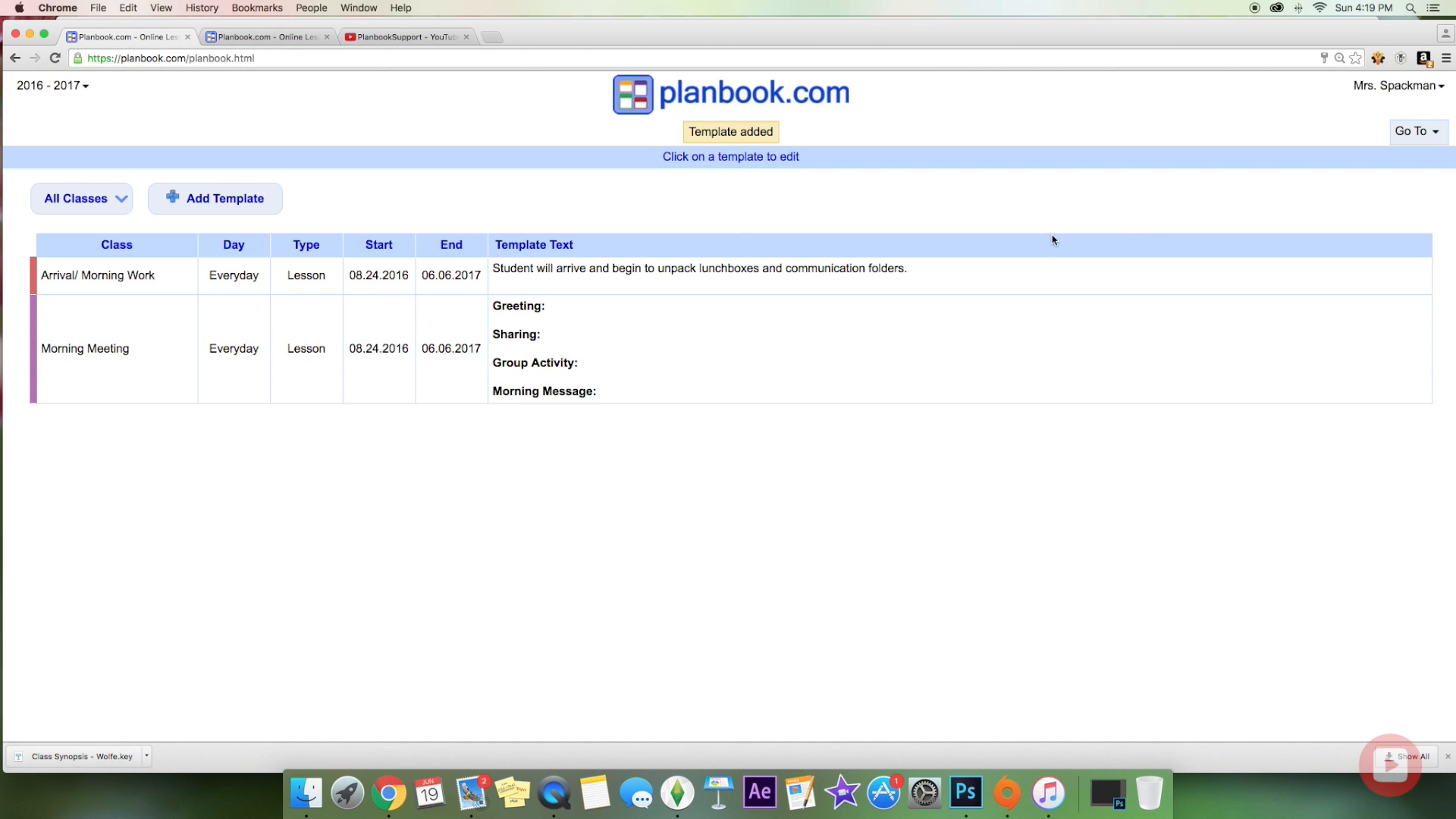
{"action": "left_click", "coordinate": [1428, 128]}
{"action": "left_click", "coordinate": [1365, 159]}
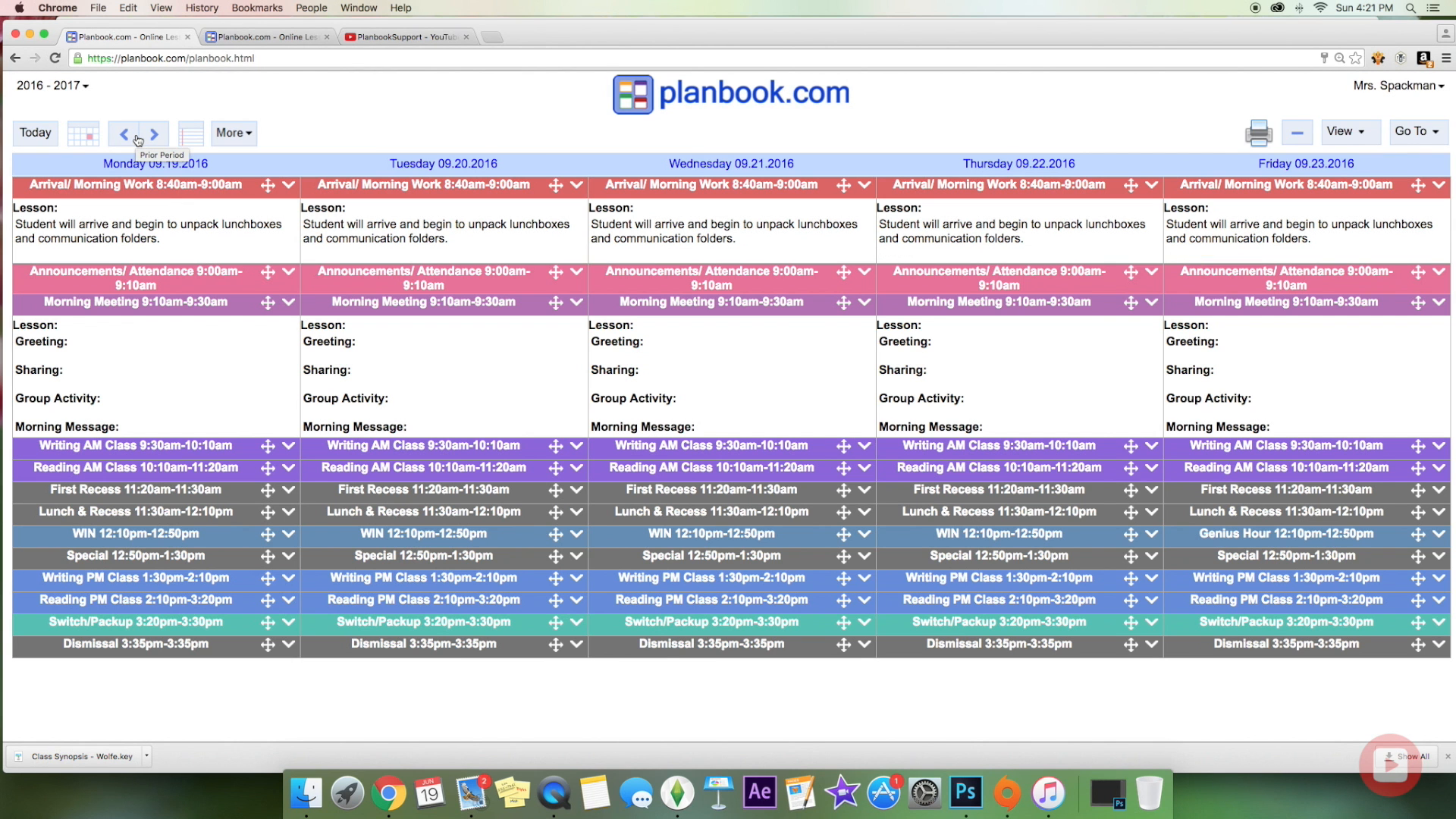
Step: Go back to the 09.05.2016 week and view the Labor Day event, closing it unchanged
{"action": "left_click", "coordinate": [129, 139]}
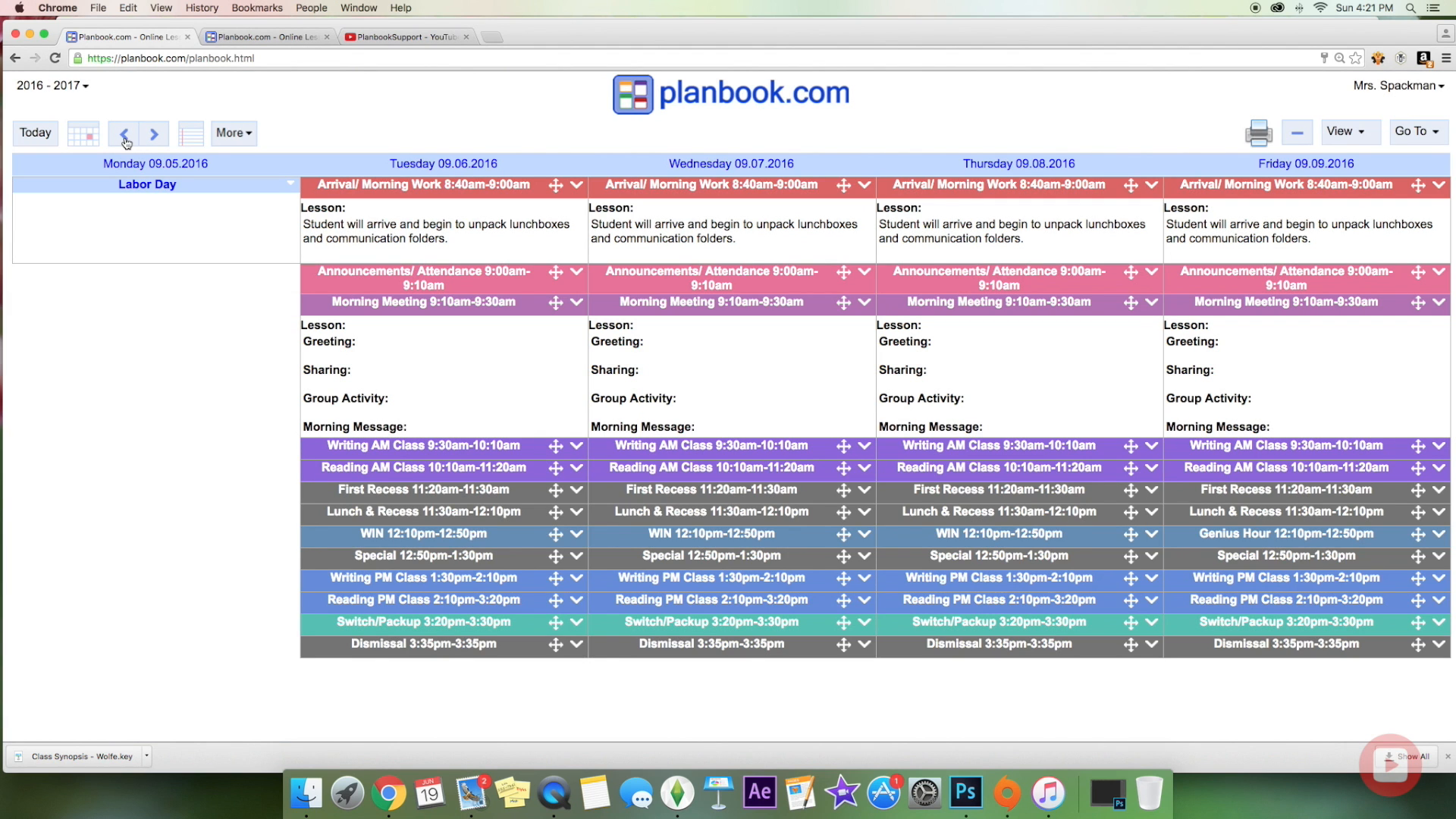
{"action": "left_click", "coordinate": [127, 140]}
{"action": "left_click", "coordinate": [155, 135]}
{"action": "left_click", "coordinate": [132, 186]}
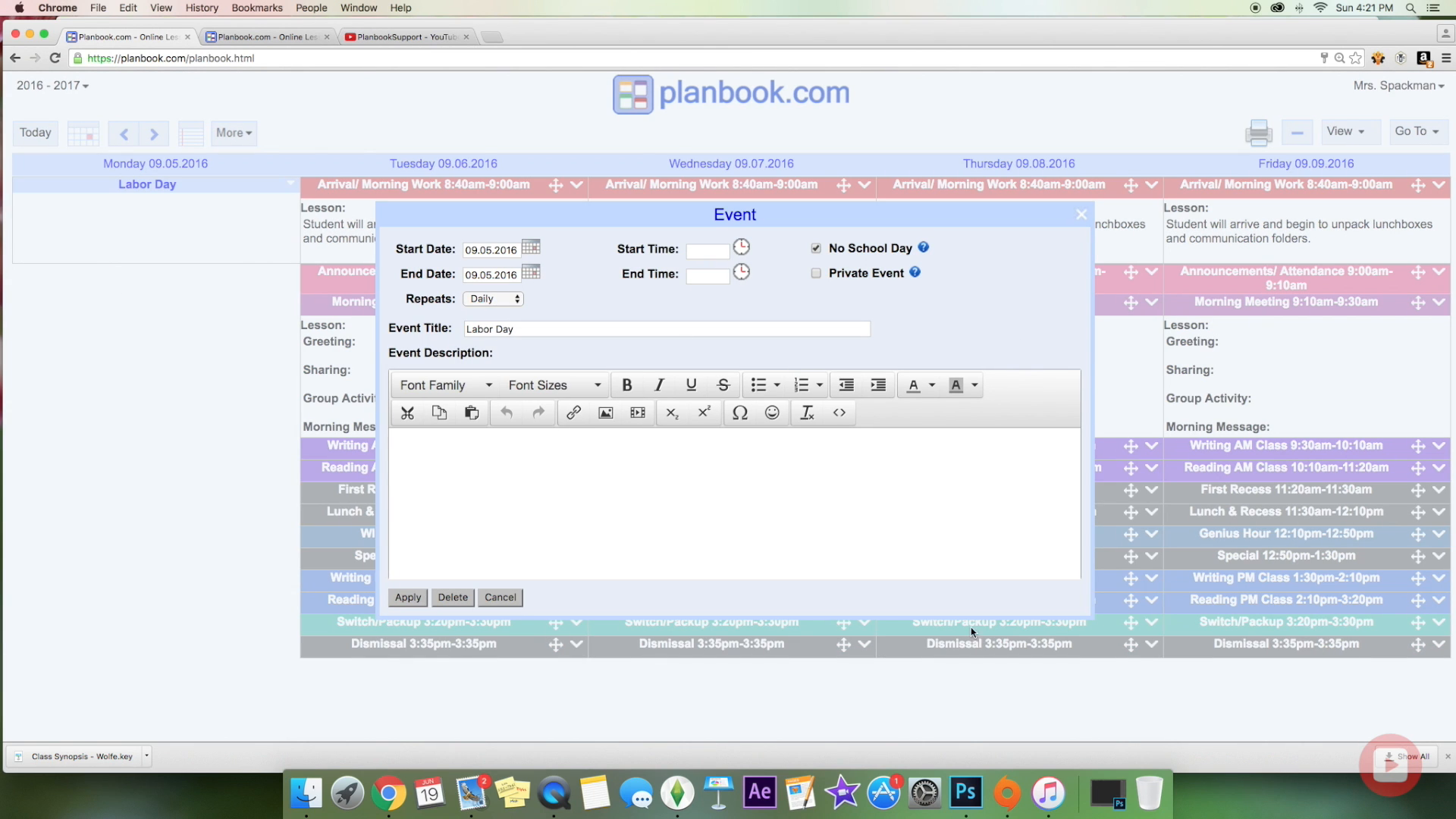
{"action": "left_click", "coordinate": [514, 598]}
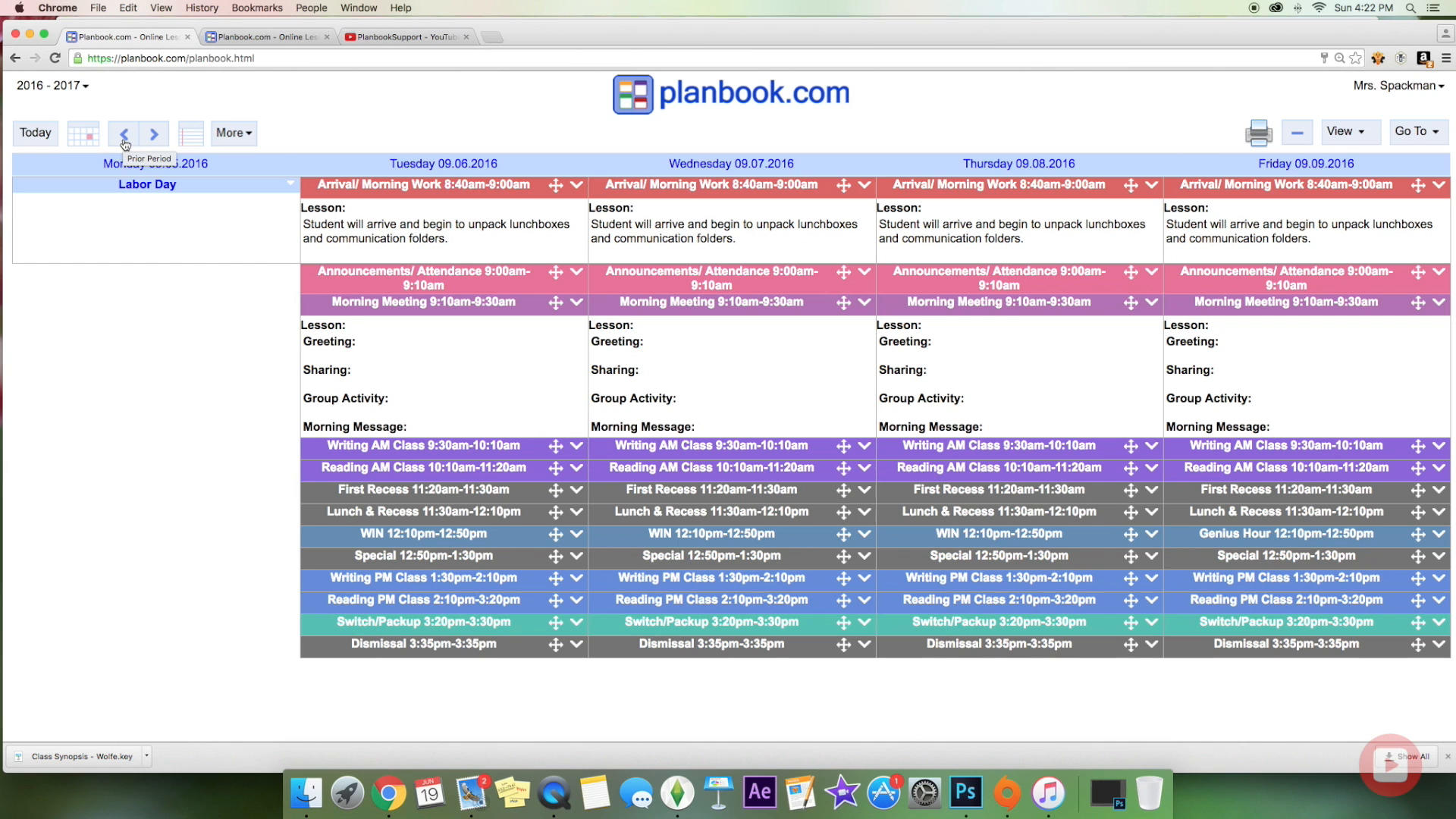
Step: Show the events list of holidays and student birthdays from 09.05.2016 to 05.22.2017
{"action": "left_click", "coordinate": [1418, 135]}
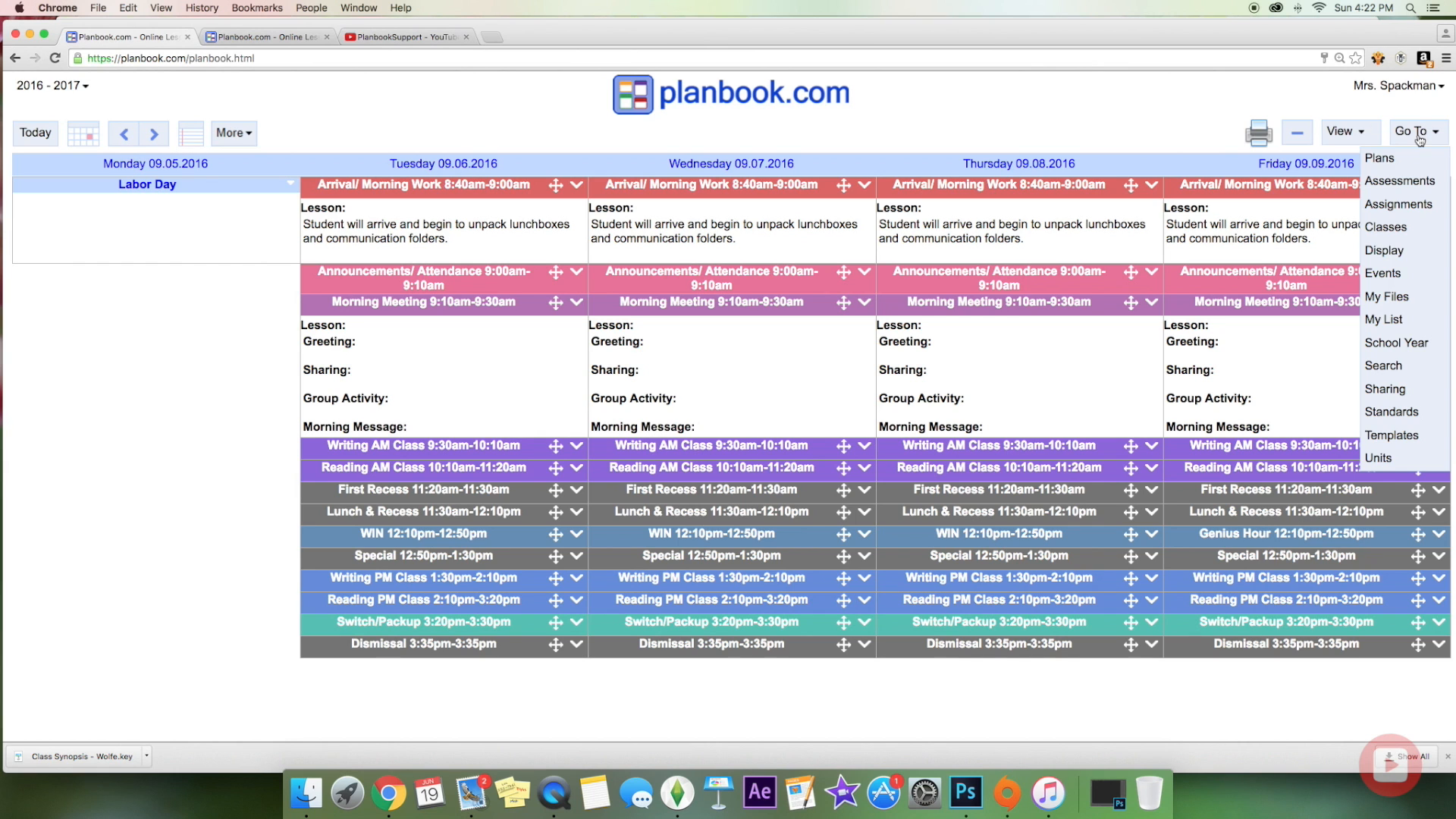
{"action": "left_click", "coordinate": [1402, 273]}
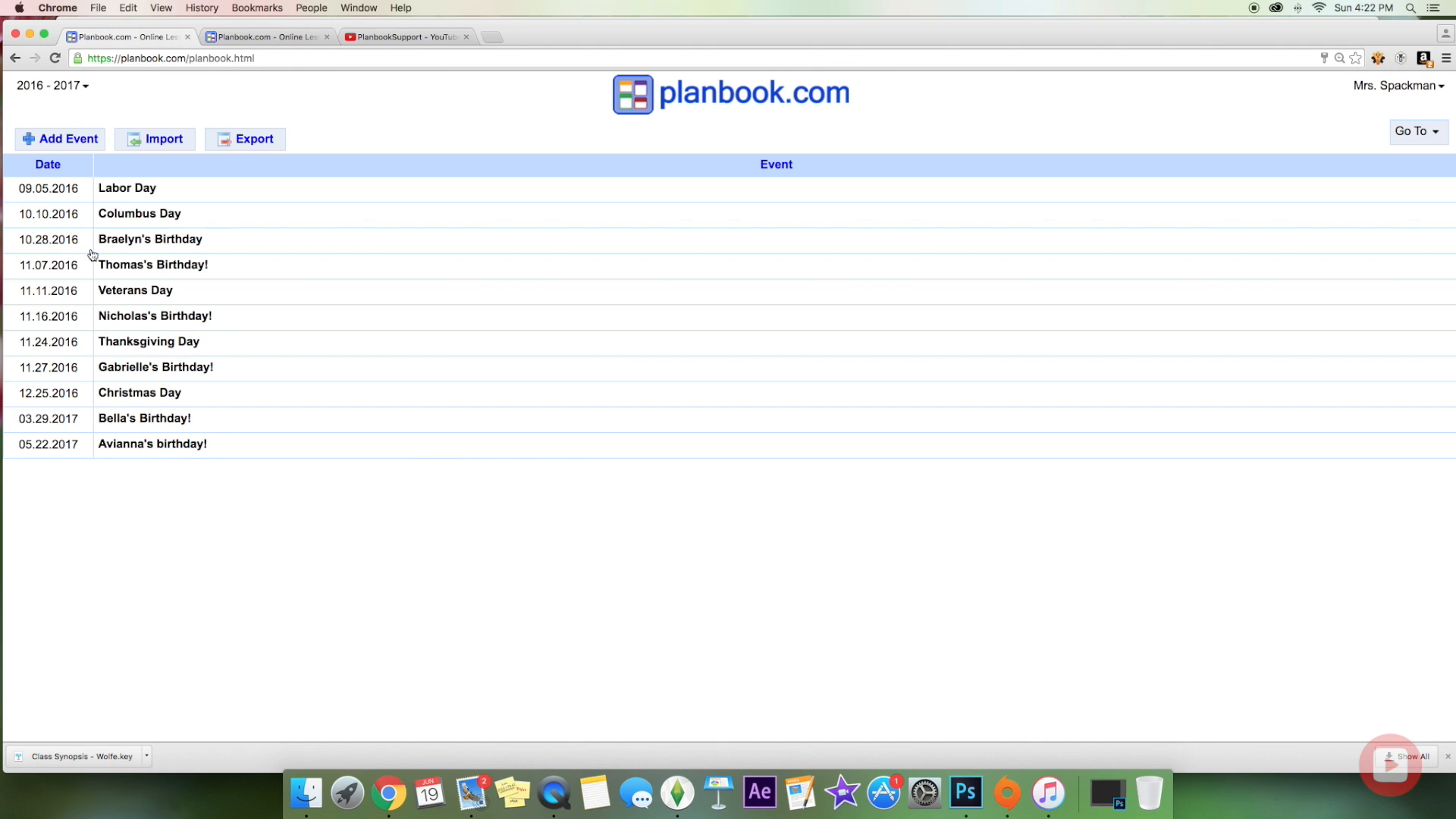
{"action": "left_click", "coordinate": [1435, 134]}
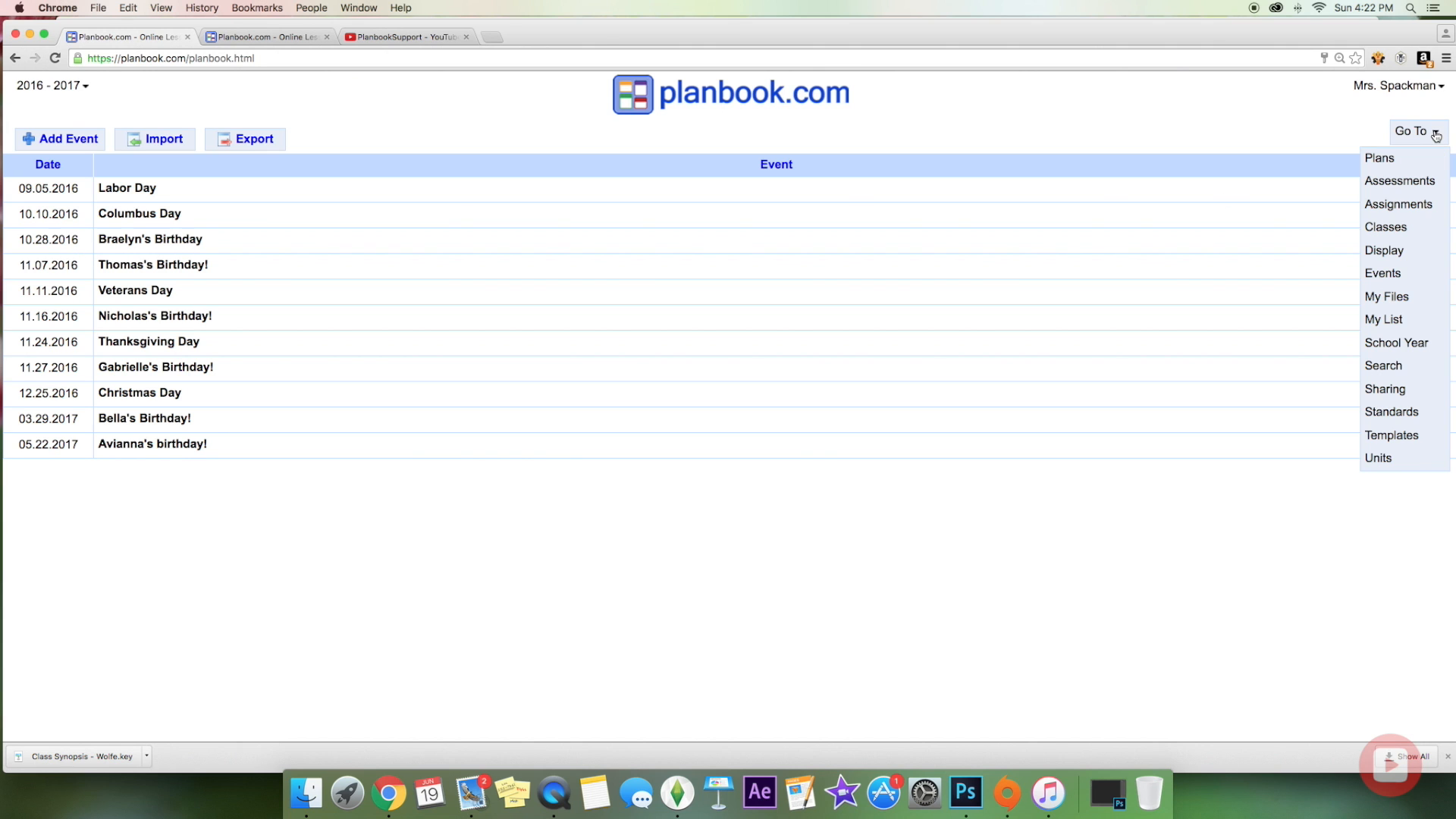
Step: Return to the weekly plans and jump through the mini-calendar to the week of 10.24.2016
{"action": "left_click", "coordinate": [1426, 163]}
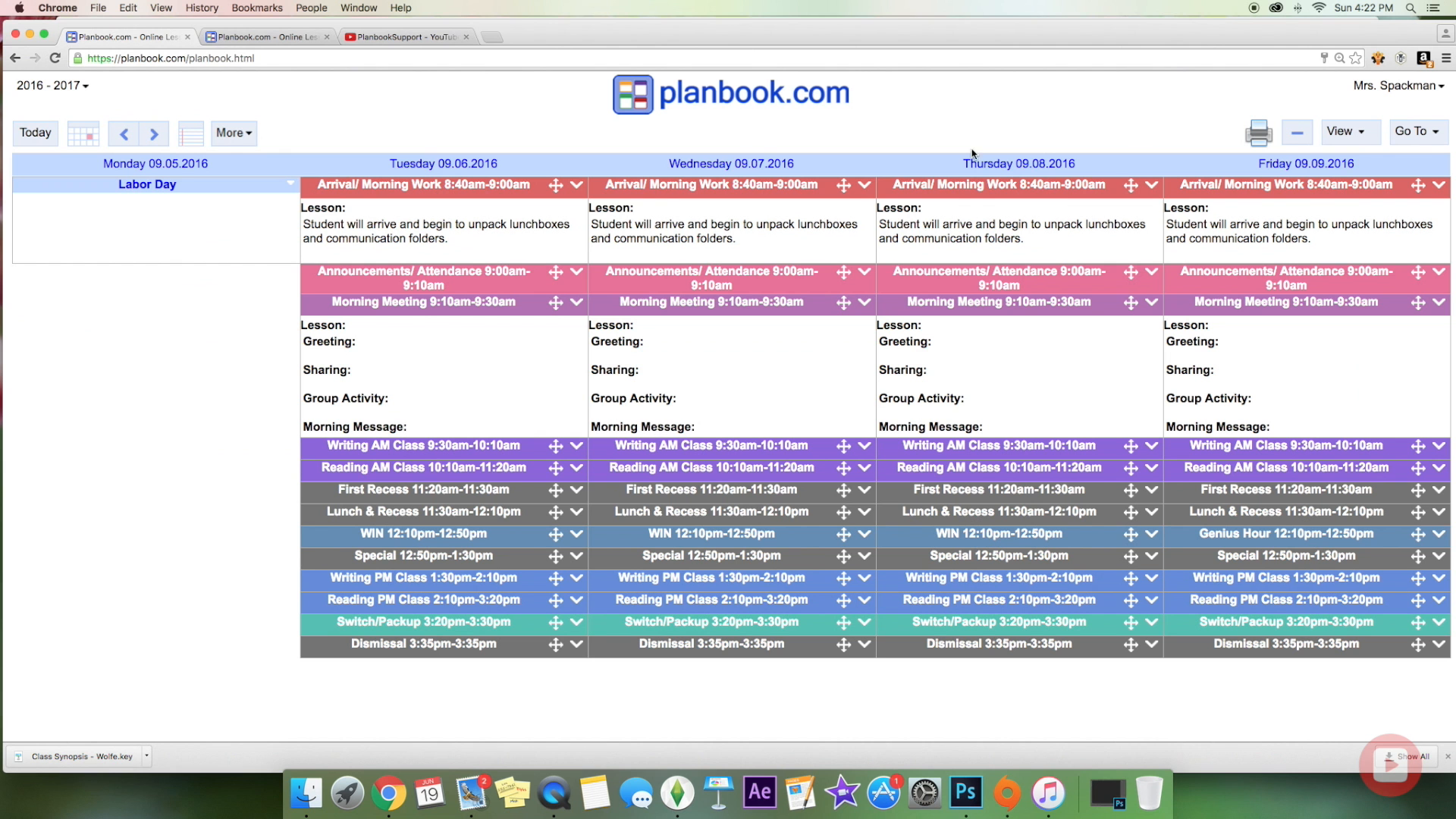
{"action": "left_click", "coordinate": [86, 136]}
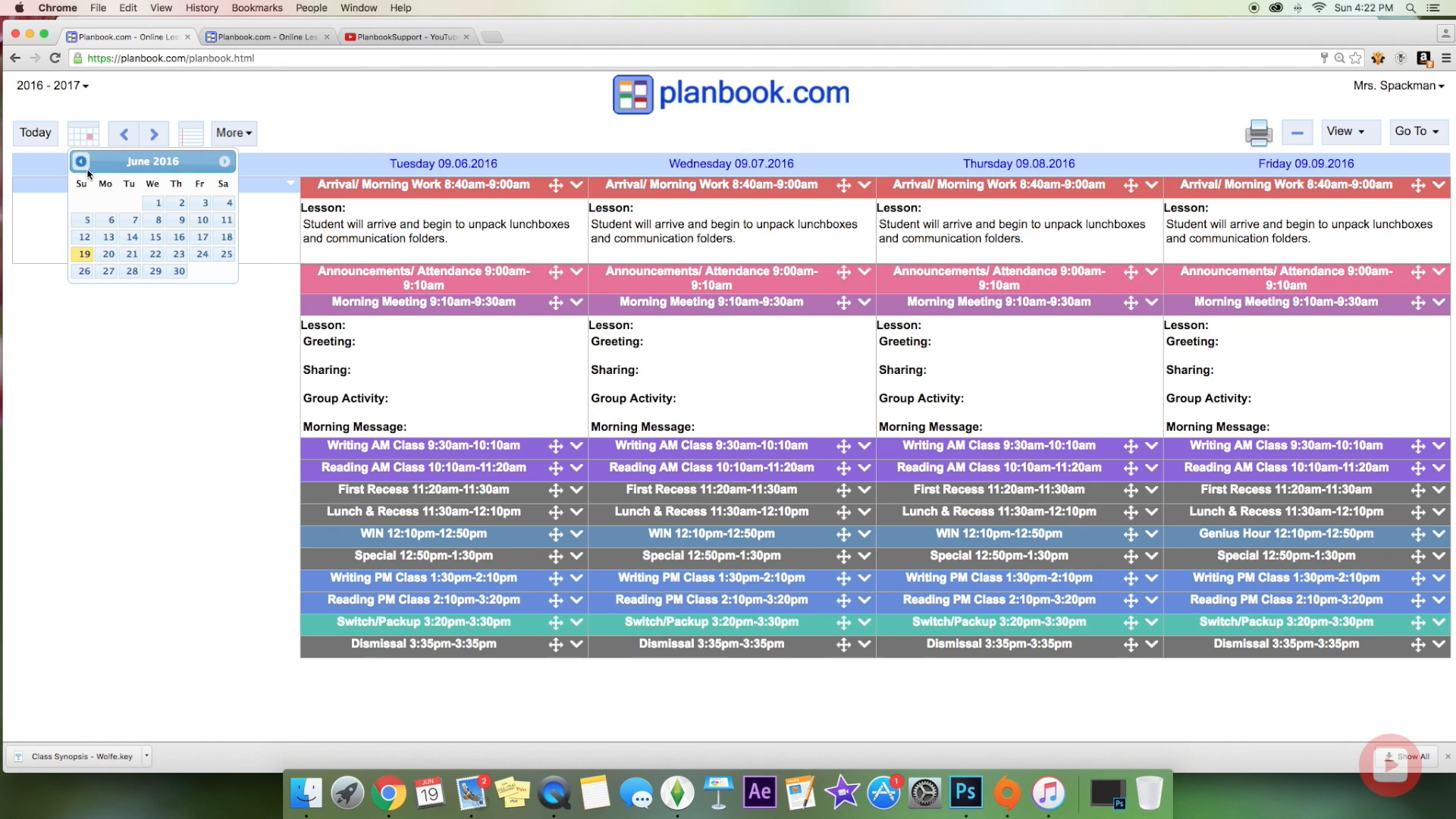
{"action": "left_click", "coordinate": [223, 163]}
{"action": "left_click", "coordinate": [222, 163]}
{"action": "left_click", "coordinate": [222, 163]}
{"action": "left_click", "coordinate": [222, 163]}
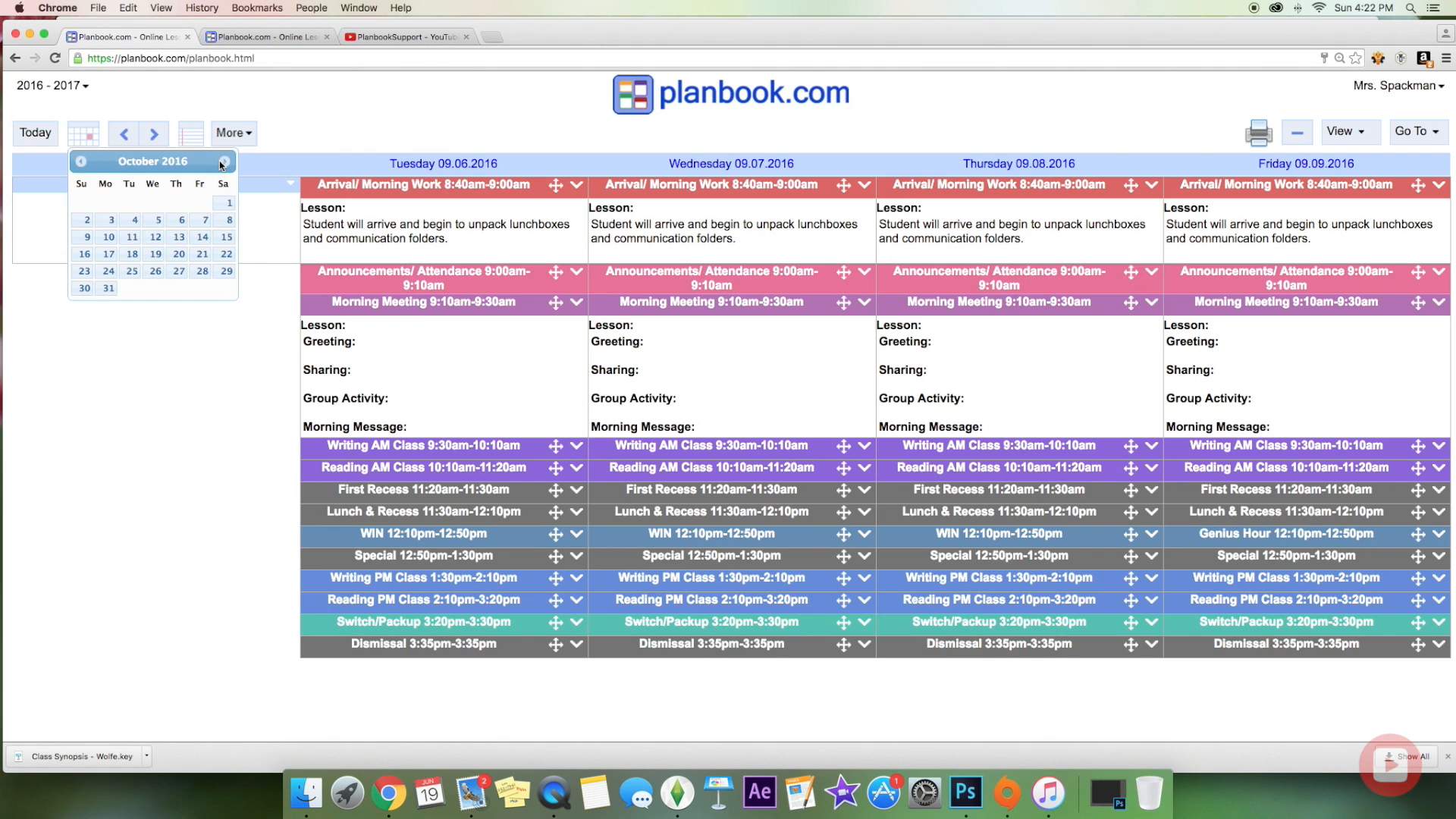
{"action": "left_click", "coordinate": [108, 270]}
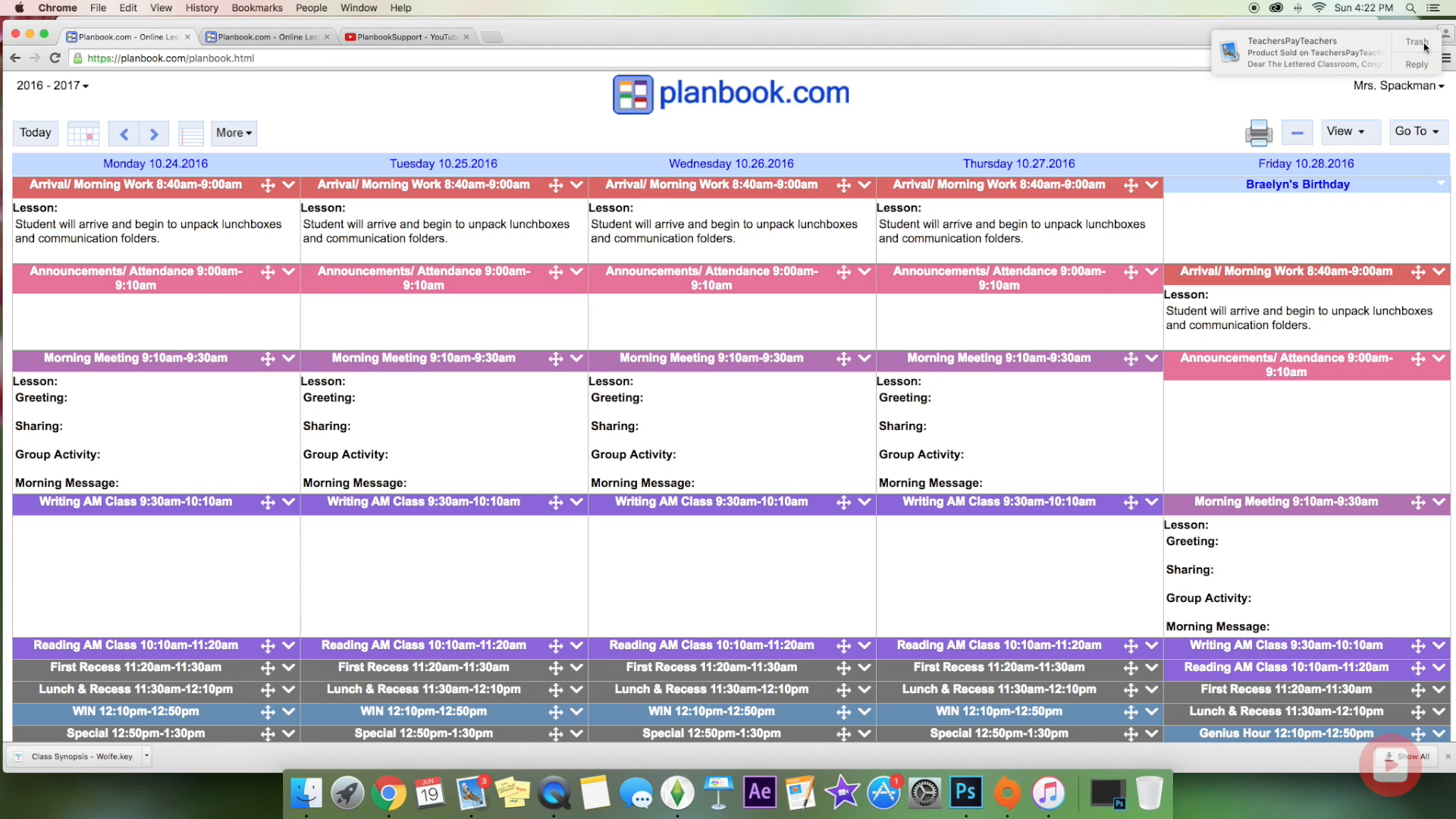
Step: Dismiss a desktop notification and check Friday's birthday event actions without changing anything
{"action": "left_click", "coordinate": [1423, 46]}
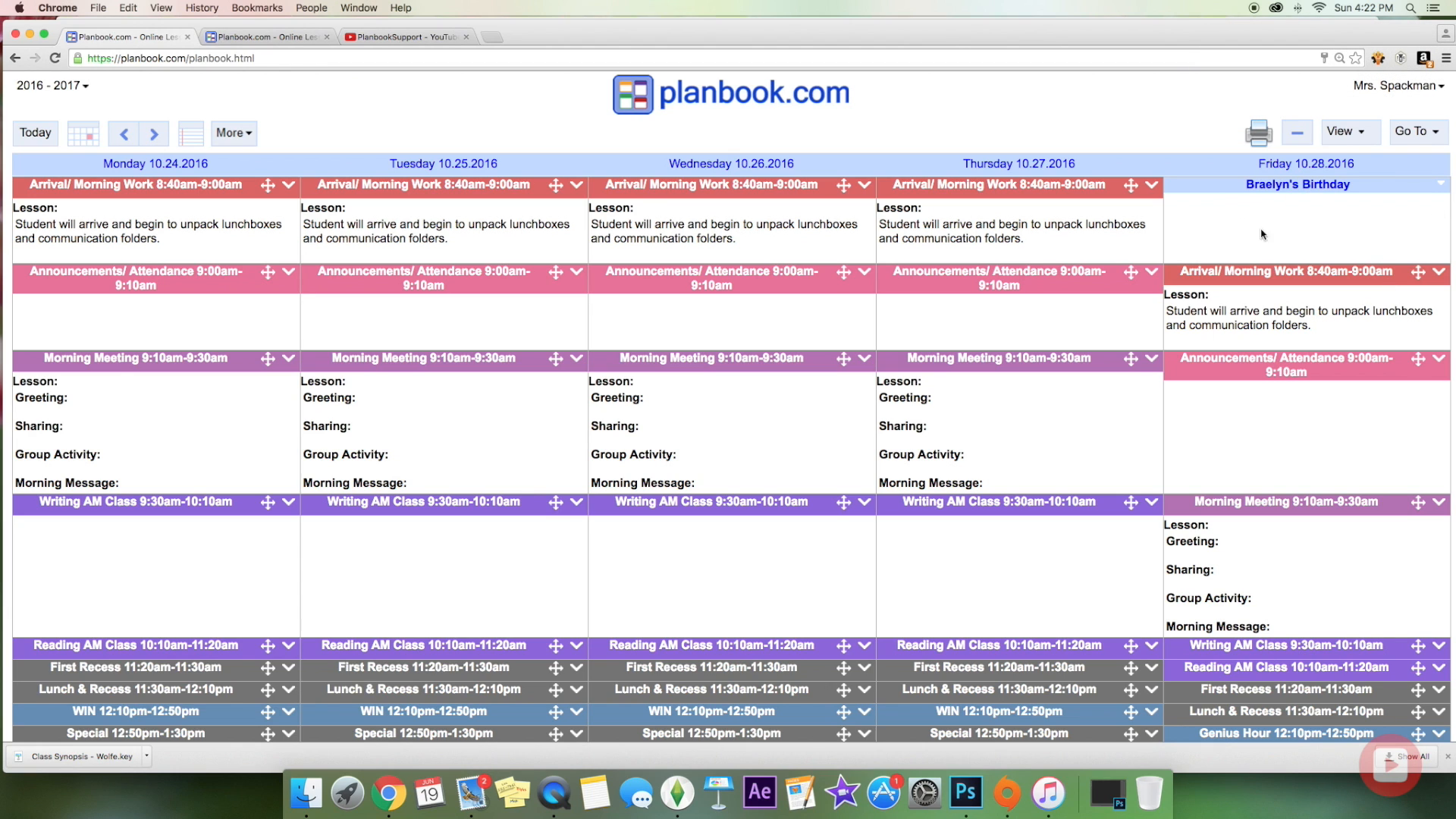
{"action": "left_click", "coordinate": [1441, 186]}
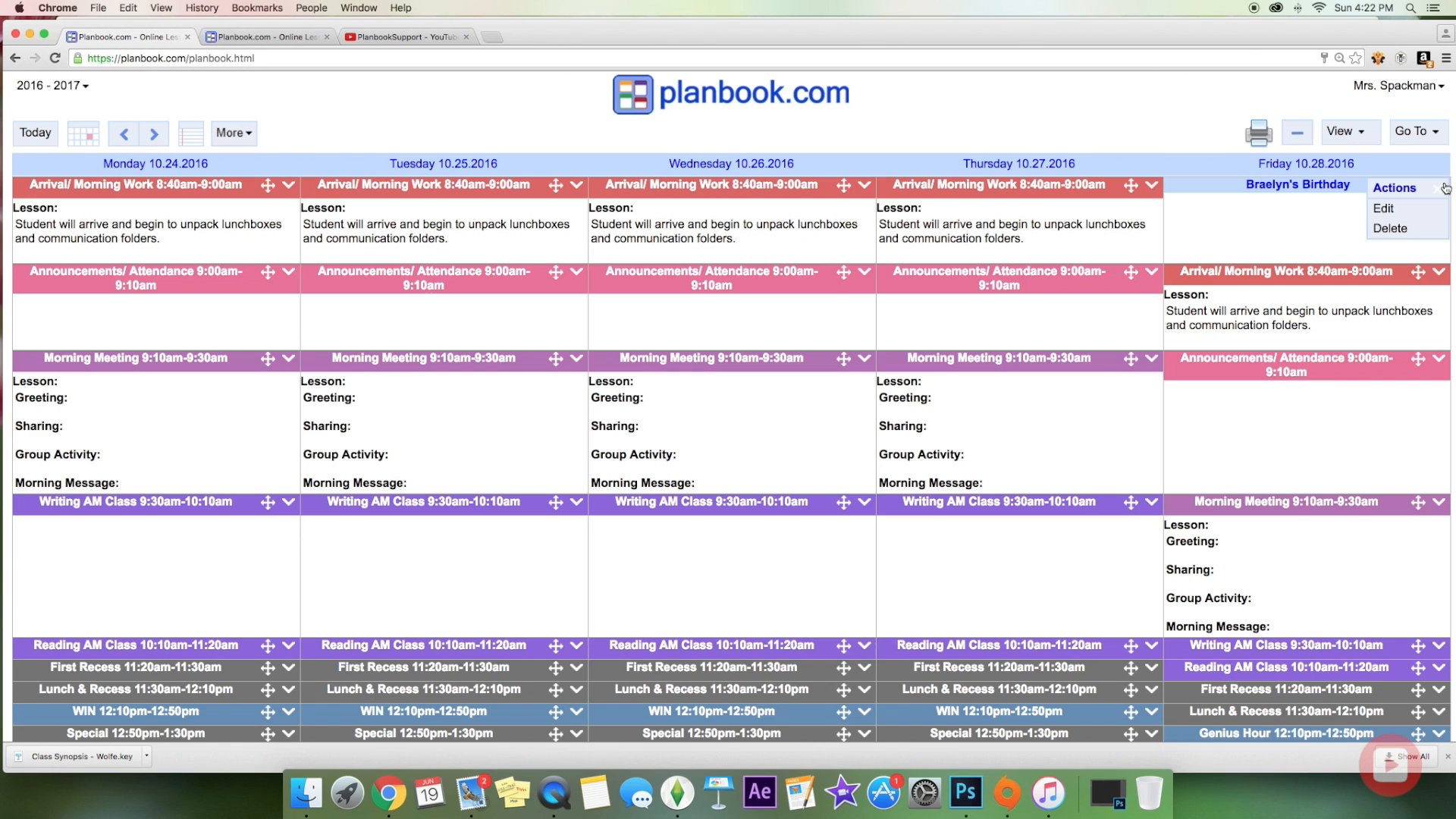
{"action": "left_click", "coordinate": [1157, 270]}
{"action": "left_click", "coordinate": [1306, 217]}
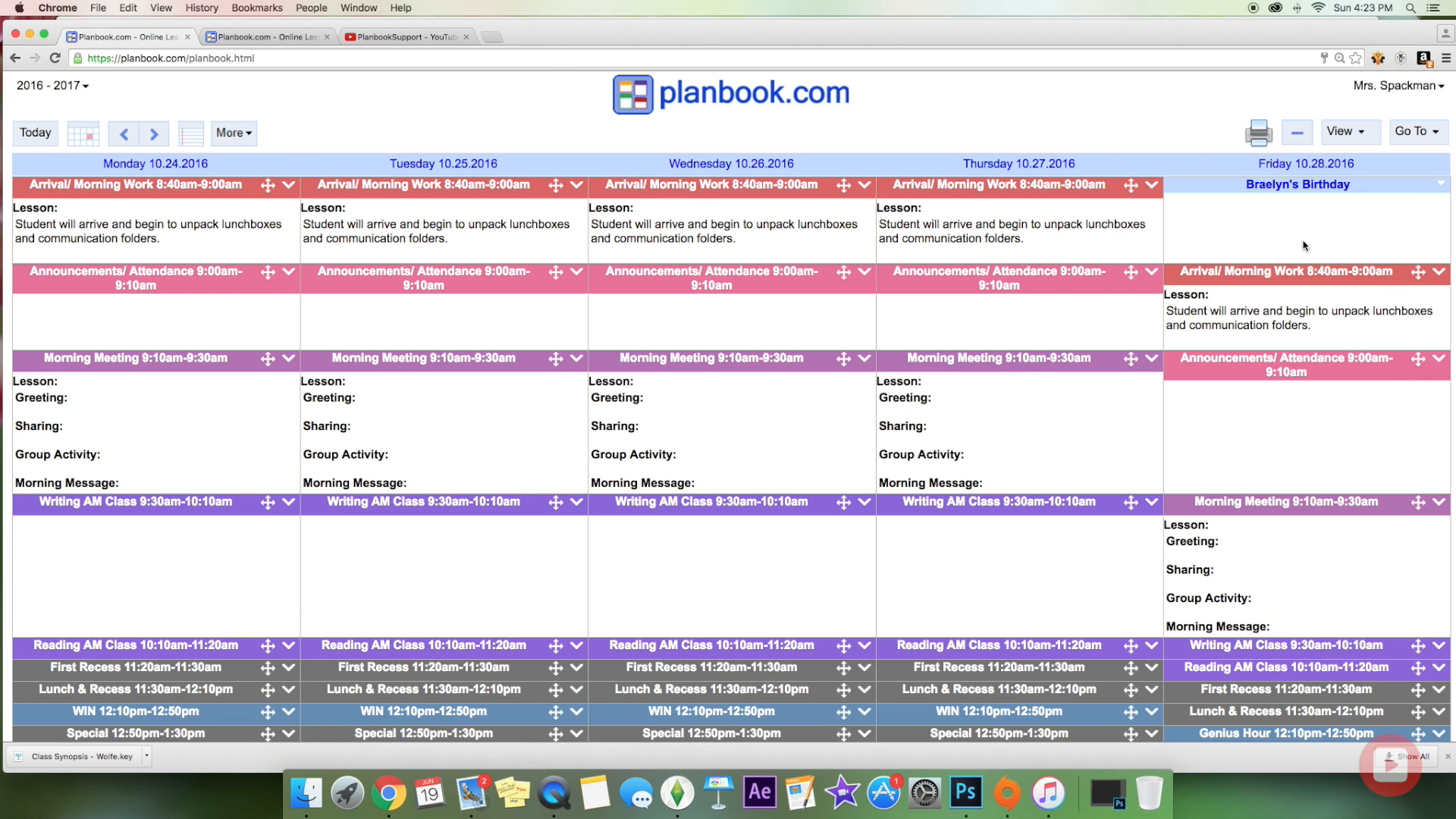
{"action": "left_click", "coordinate": [1419, 131]}
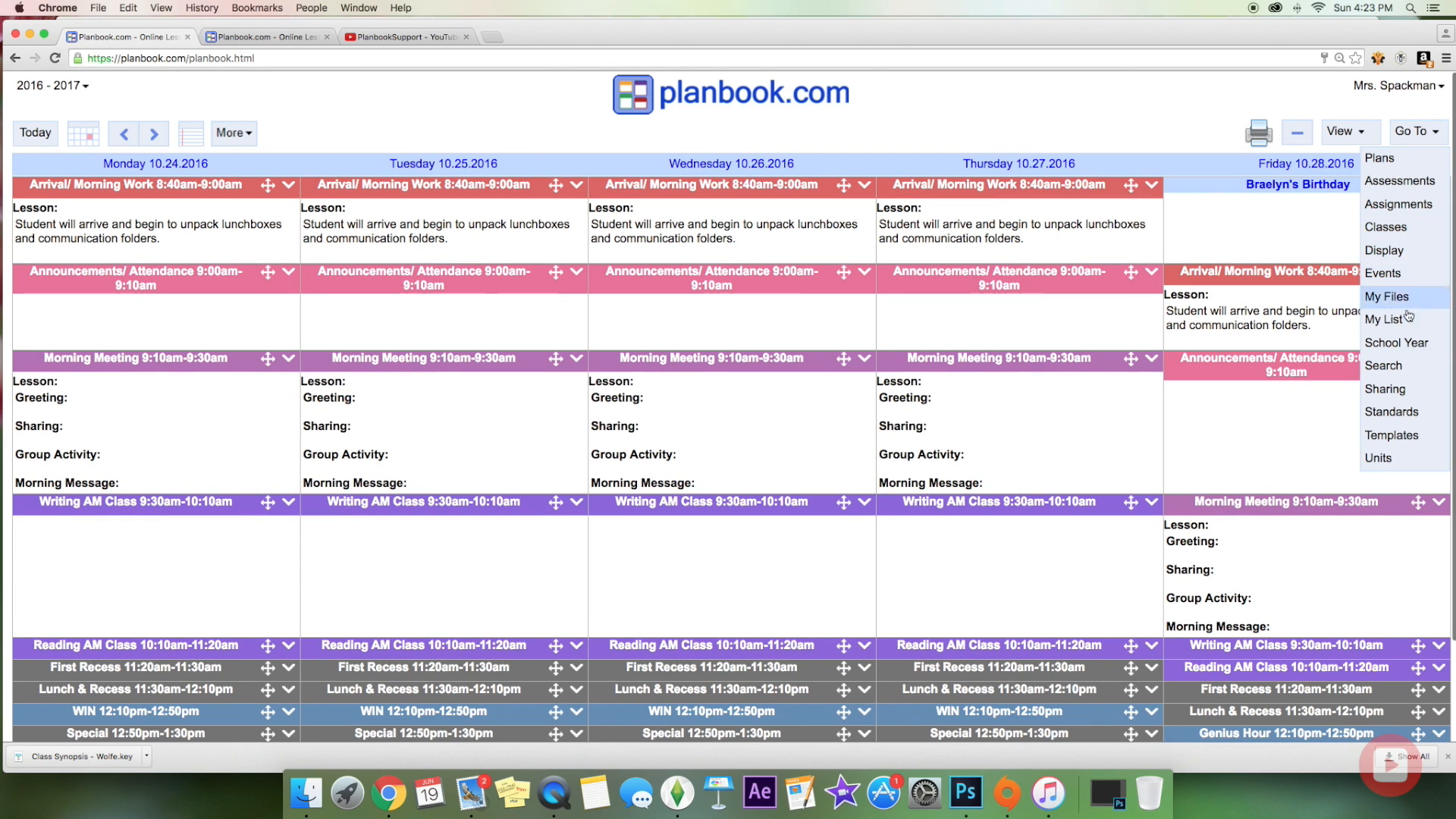
Step: Create a new event with start date 10.17.2016, enter the student's birthday title, and apply it
{"action": "left_click", "coordinate": [1386, 275]}
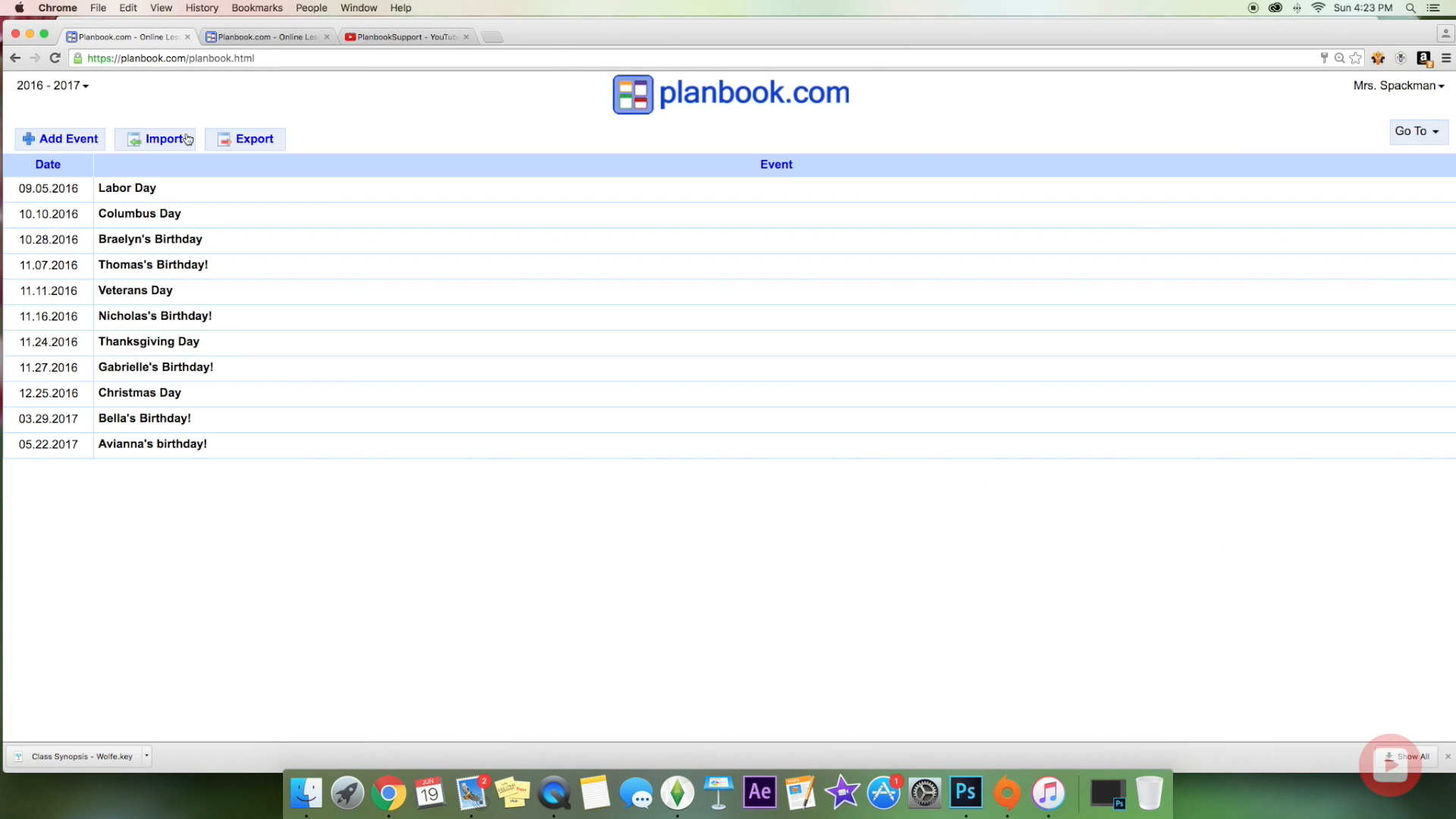
{"action": "left_click", "coordinate": [79, 147]}
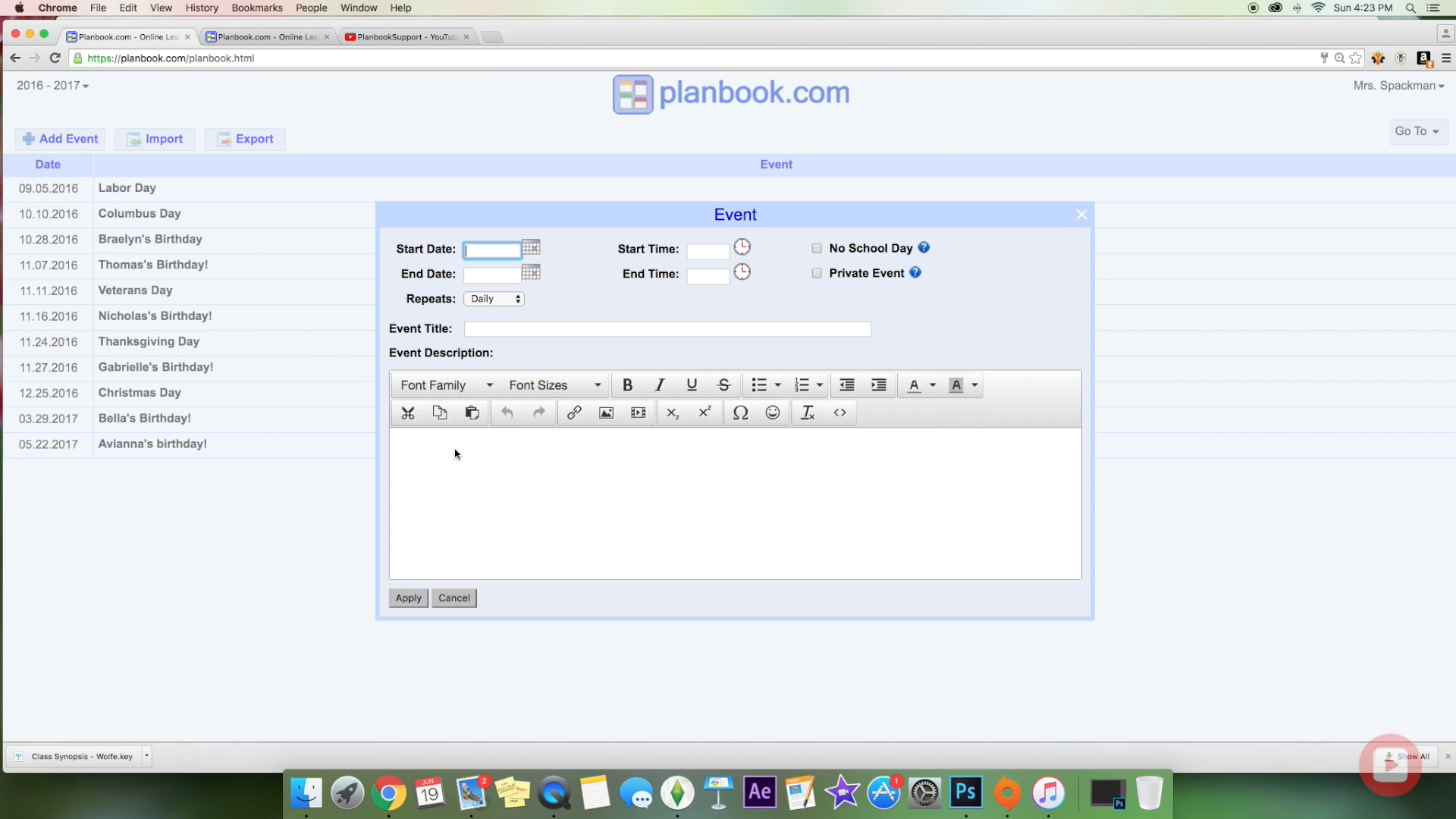
{"action": "left_click", "coordinate": [480, 331]}
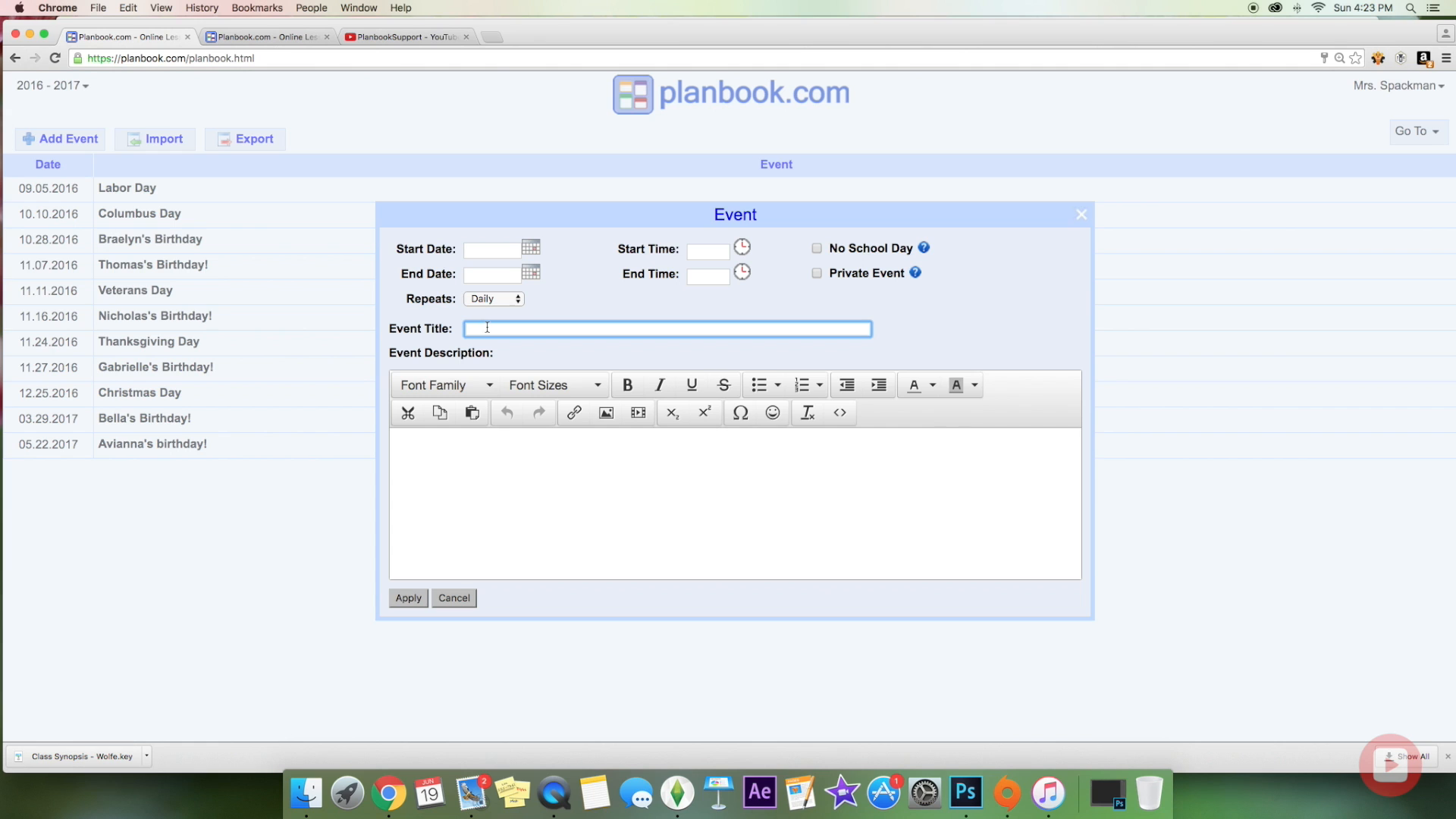
{"action": "left_click", "coordinate": [533, 248]}
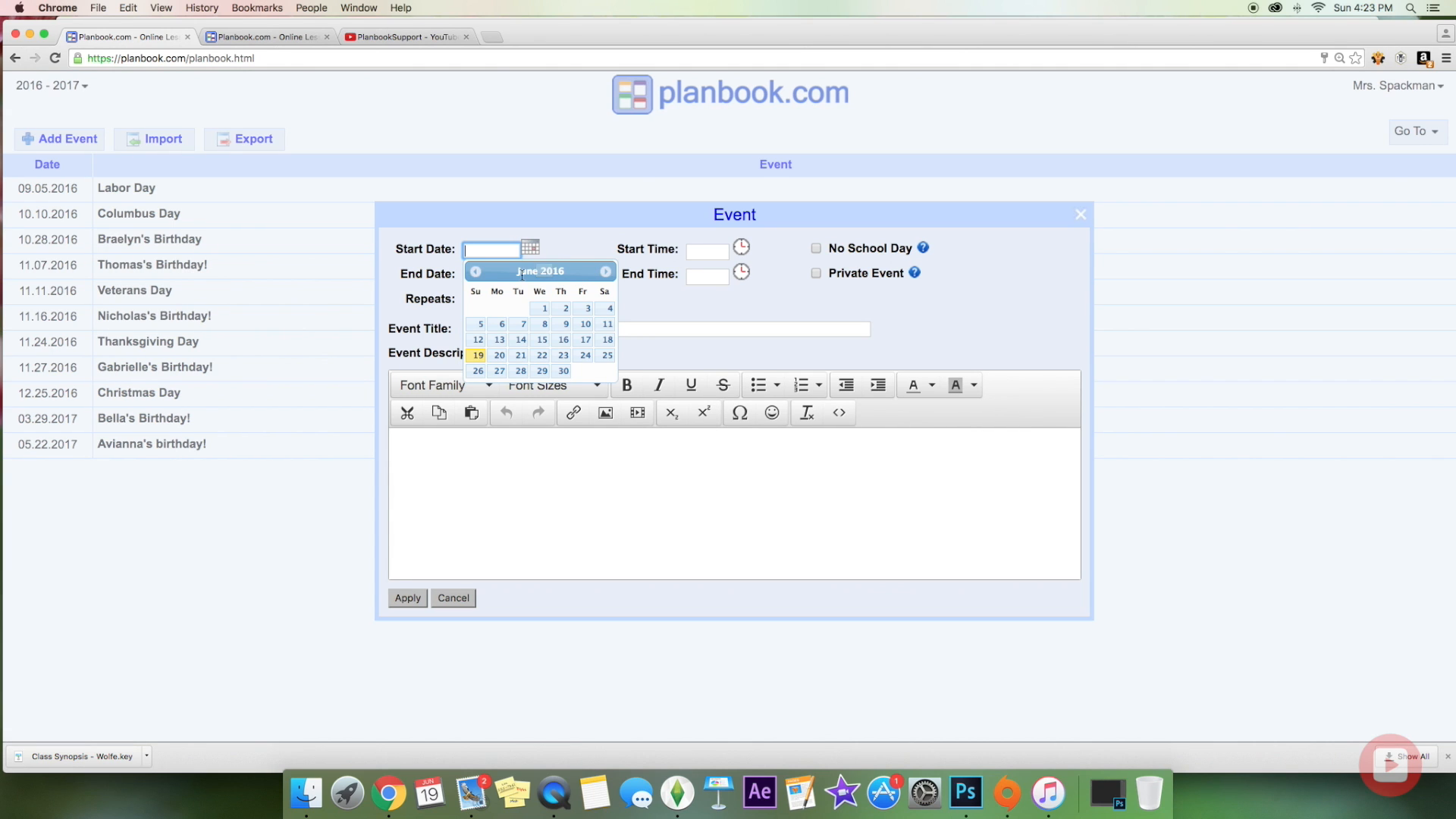
{"action": "left_click", "coordinate": [605, 272]}
{"action": "left_click", "coordinate": [606, 271]}
{"action": "left_click", "coordinate": [606, 271]}
{"action": "left_click", "coordinate": [606, 271]}
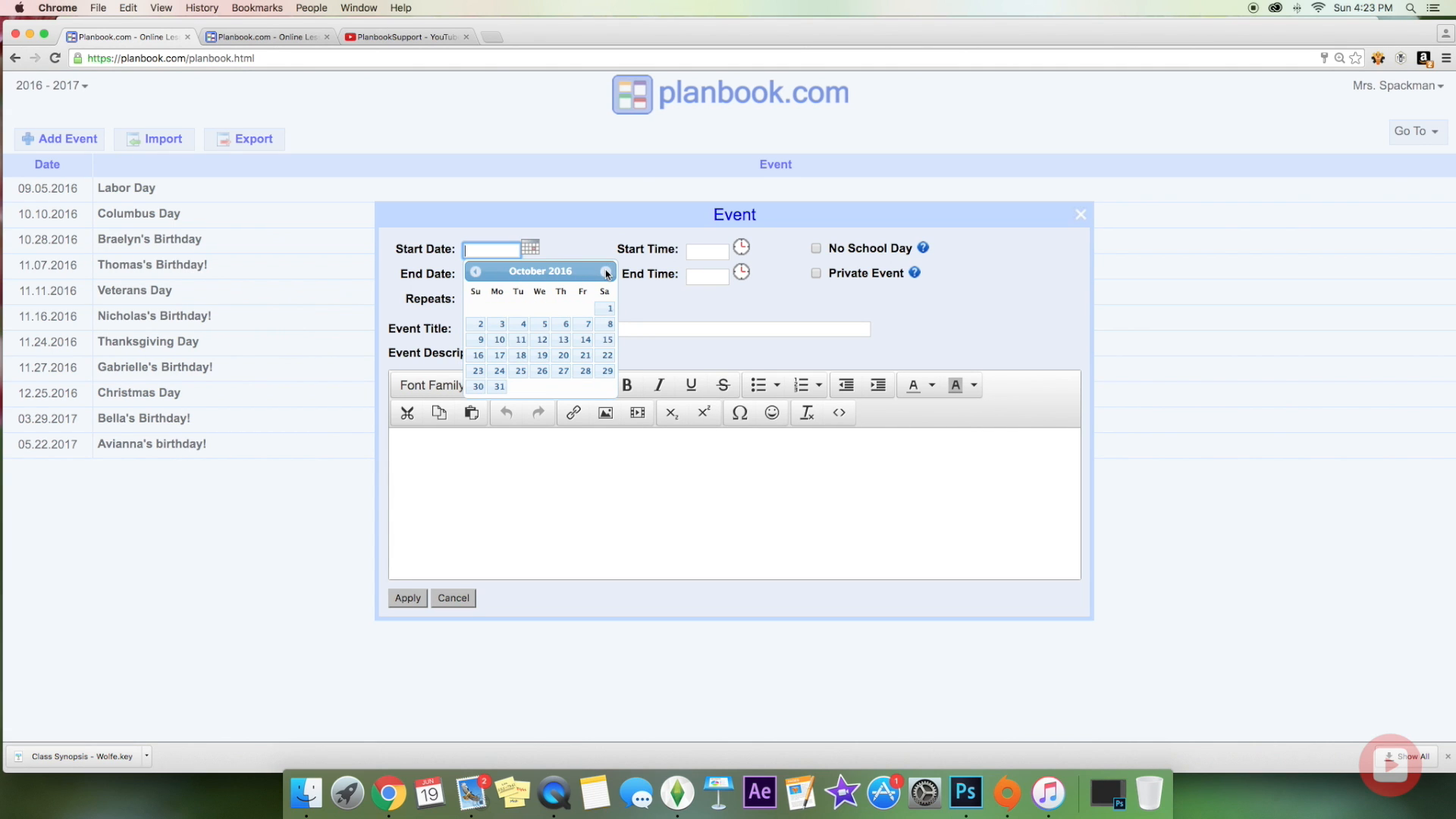
{"action": "left_click", "coordinate": [500, 356]}
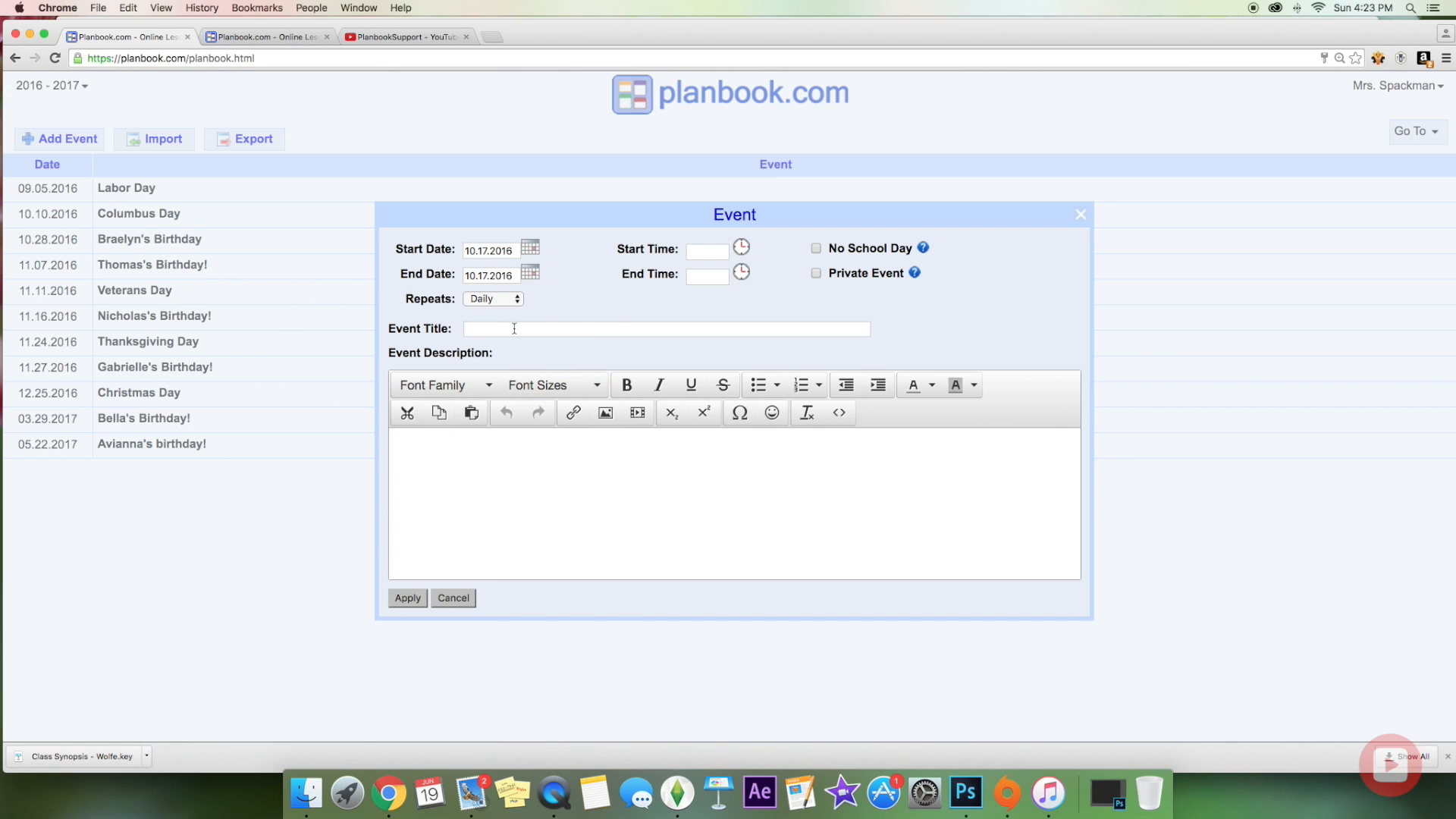
{"action": "left_click", "coordinate": [514, 328]}
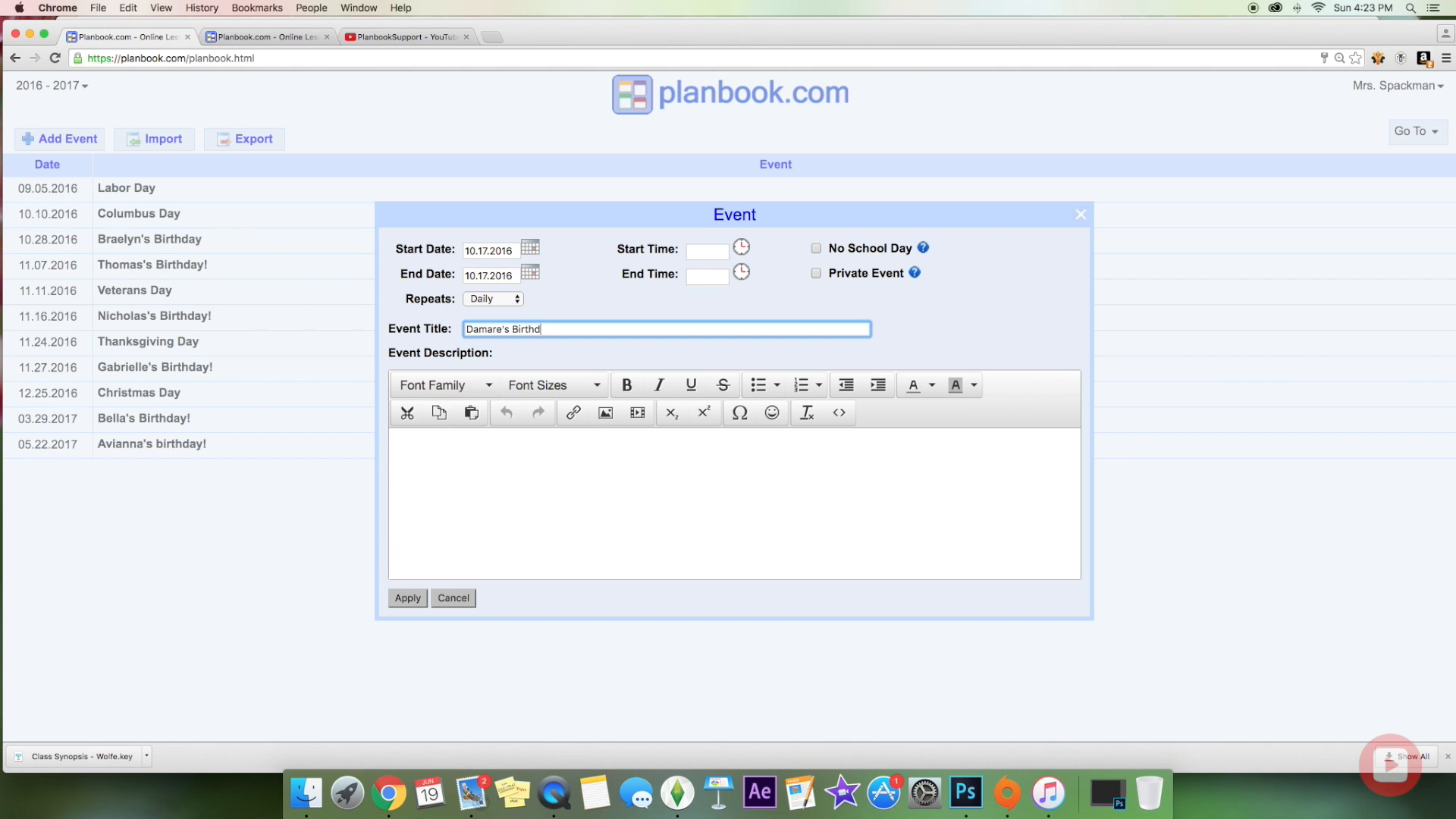
{"action": "type", "text": "!"}
{"action": "left_click", "coordinate": [405, 598]}
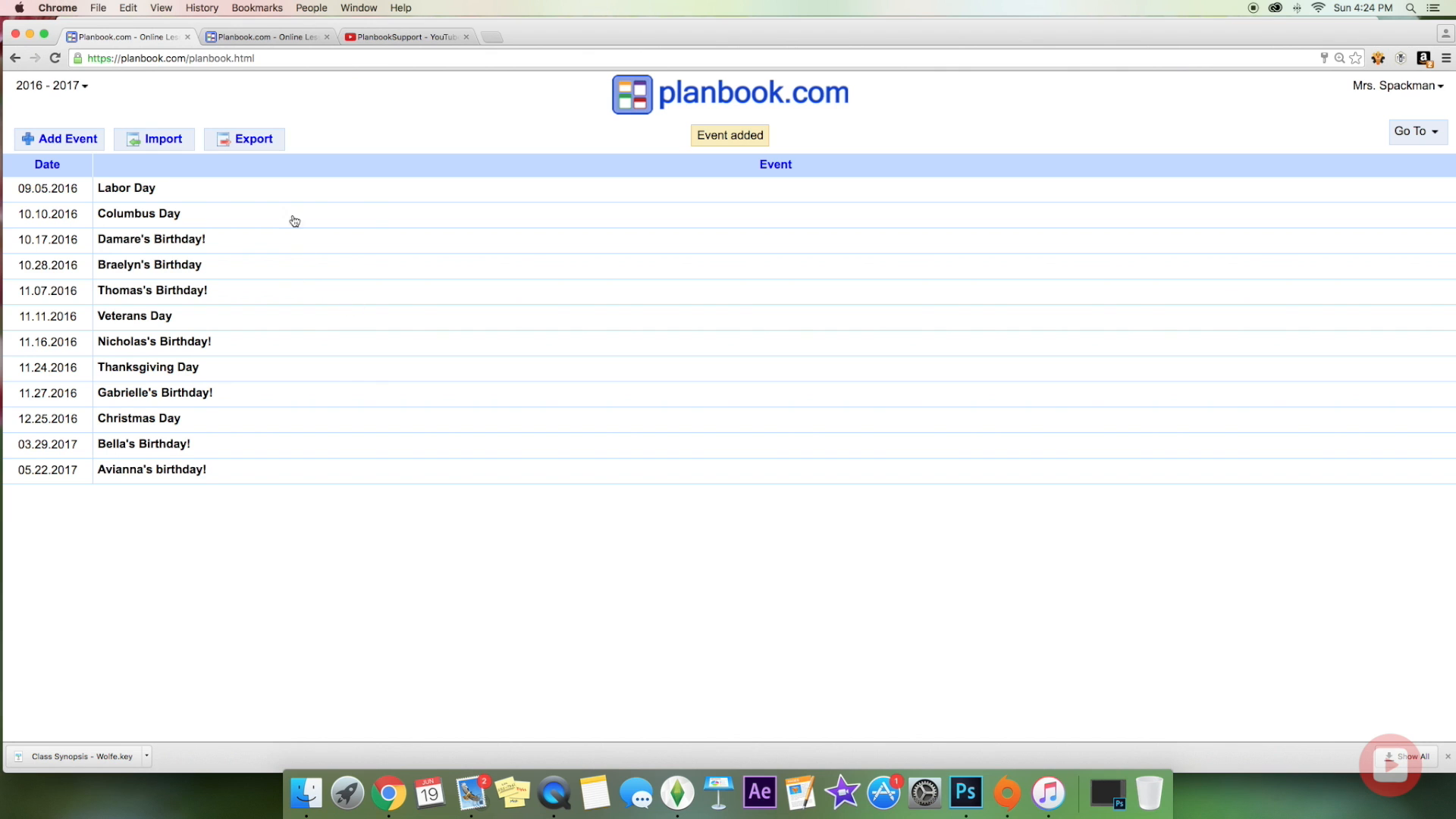
Step: Return to the weekly plans and jump to the week of October 17, 2016
{"action": "left_click", "coordinate": [1415, 131]}
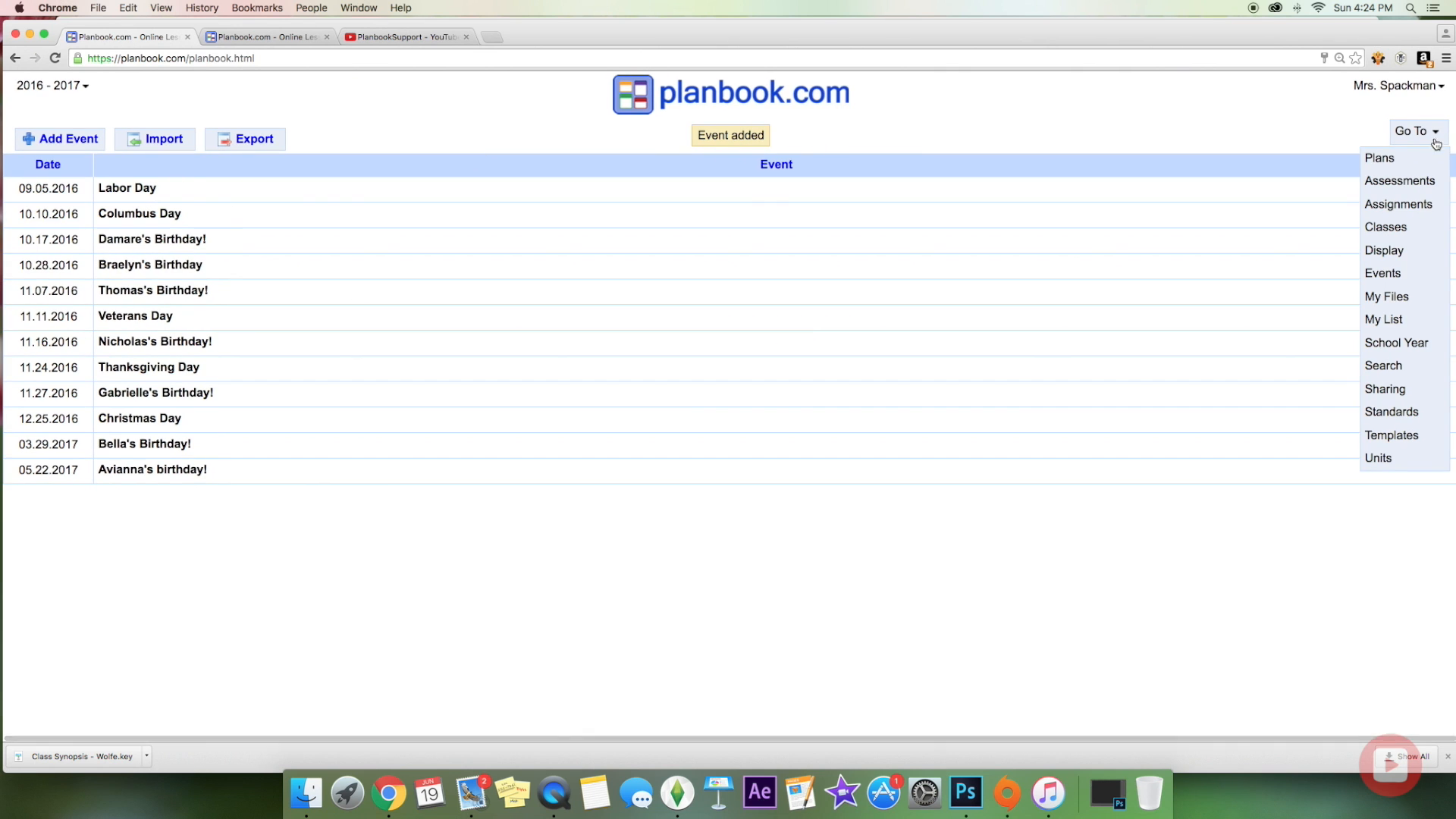
{"action": "left_click", "coordinate": [1395, 156]}
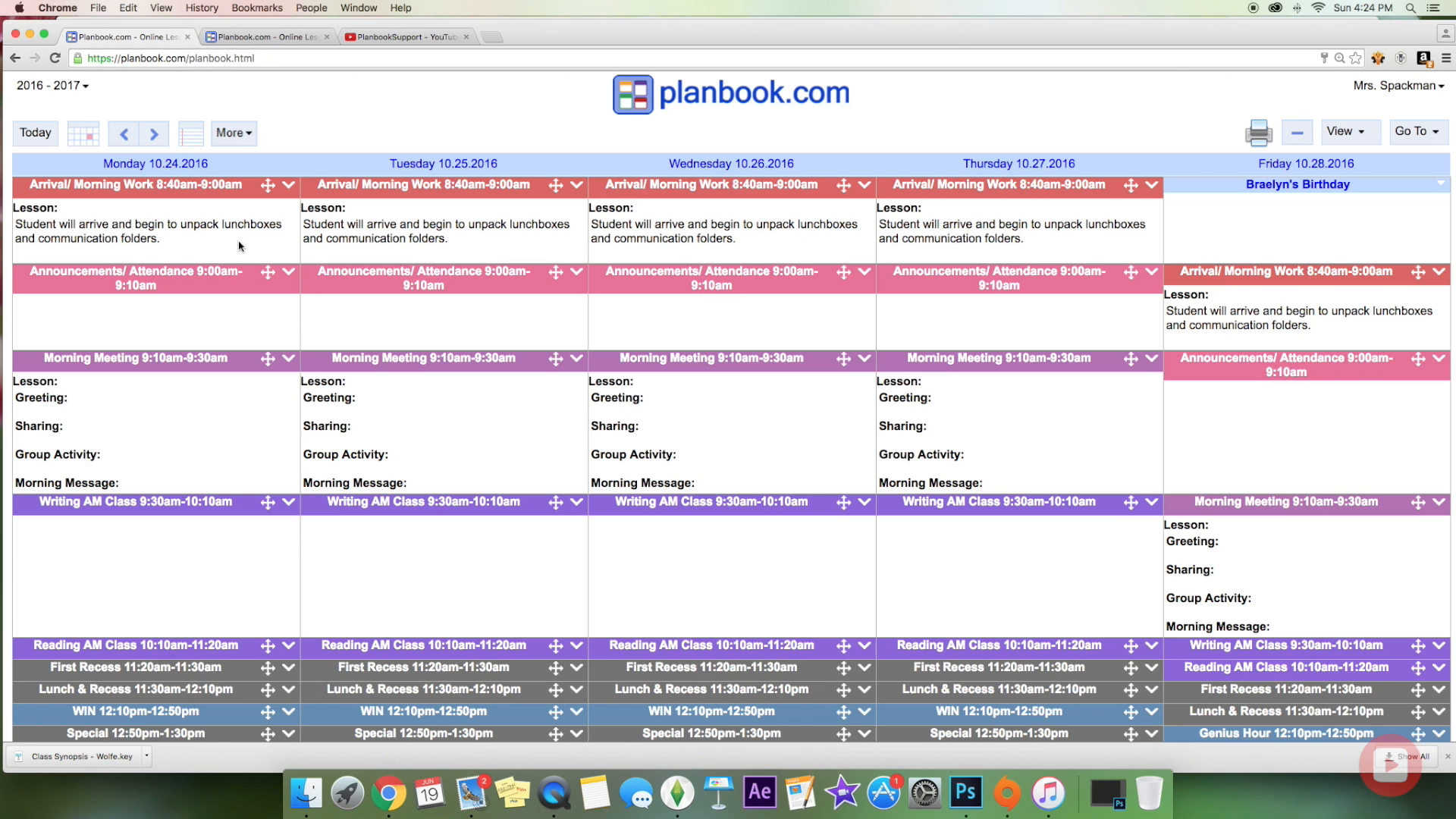
{"action": "left_click", "coordinate": [82, 141]}
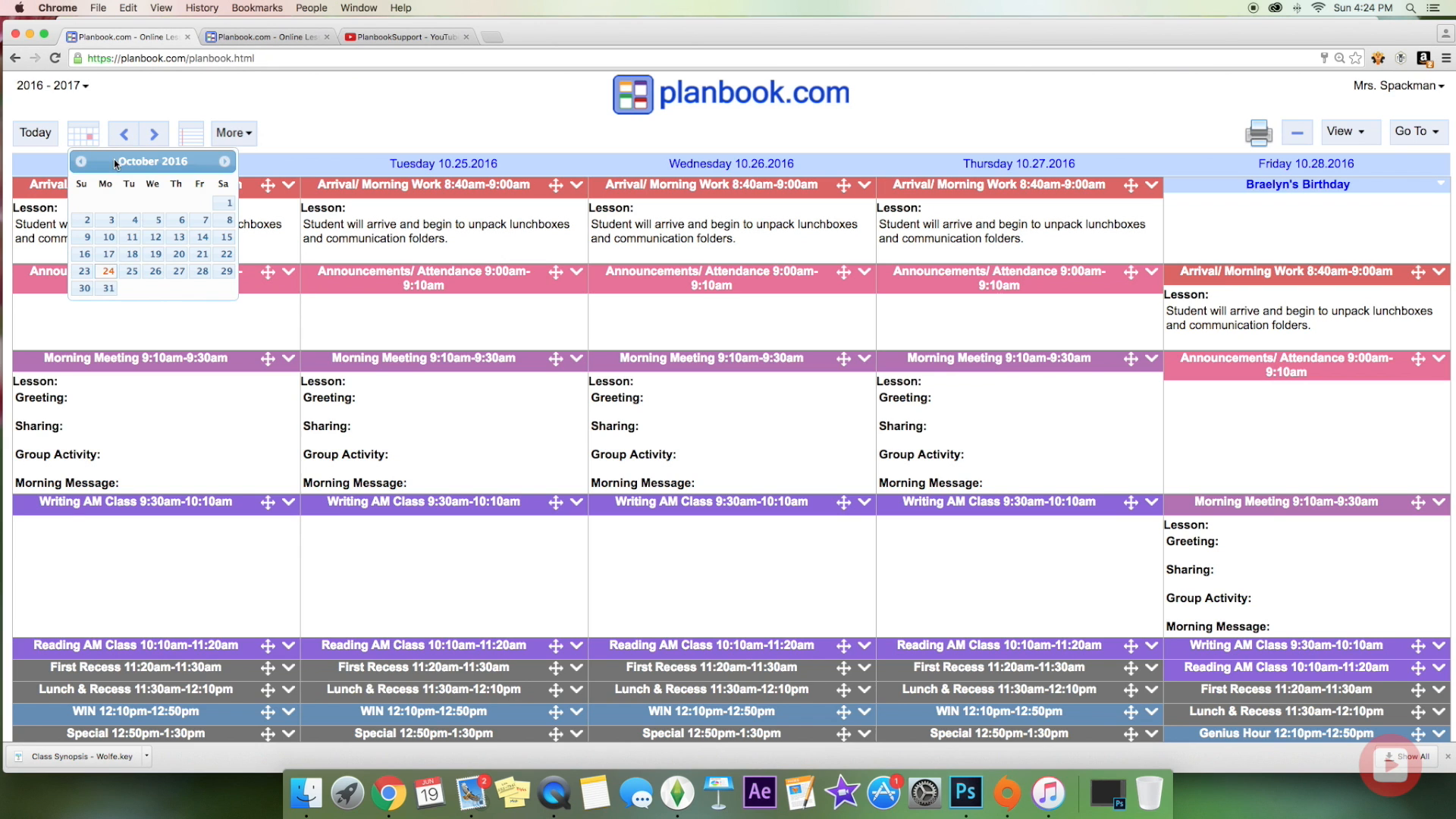
{"action": "left_click", "coordinate": [109, 257]}
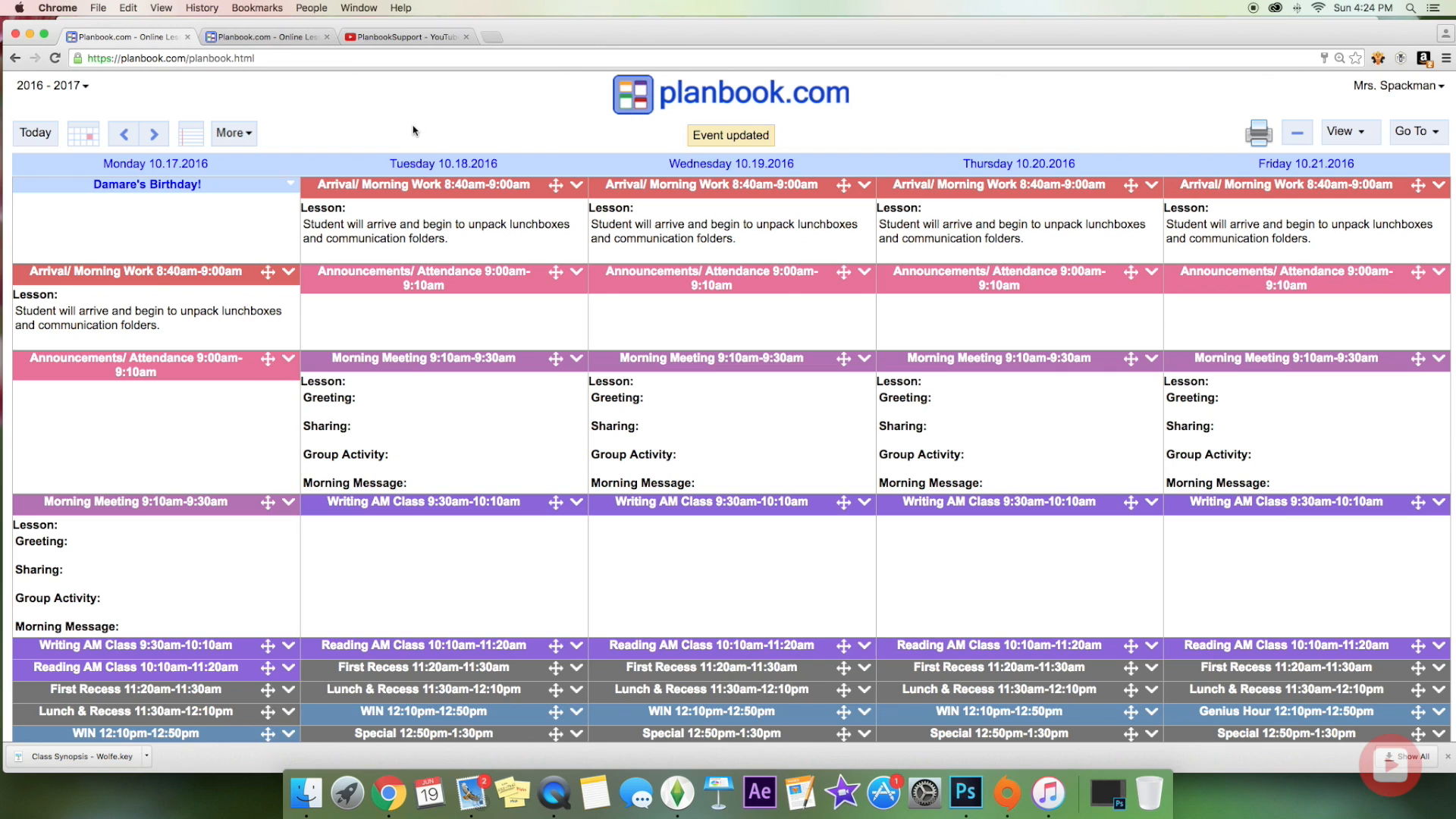
{"action": "left_click", "coordinate": [1430, 138]}
{"action": "left_click", "coordinate": [1399, 232]}
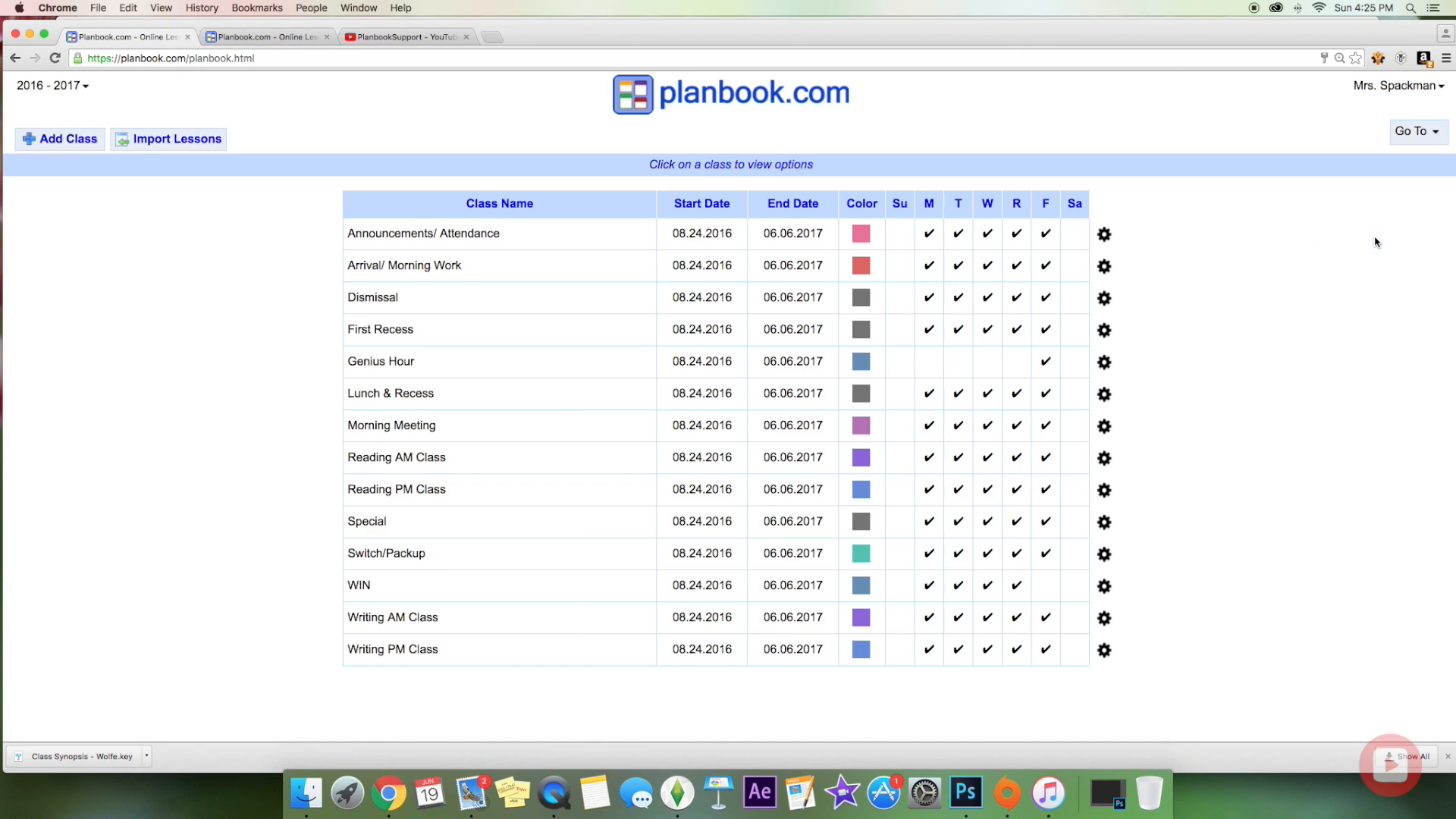
{"action": "left_click", "coordinate": [859, 237]}
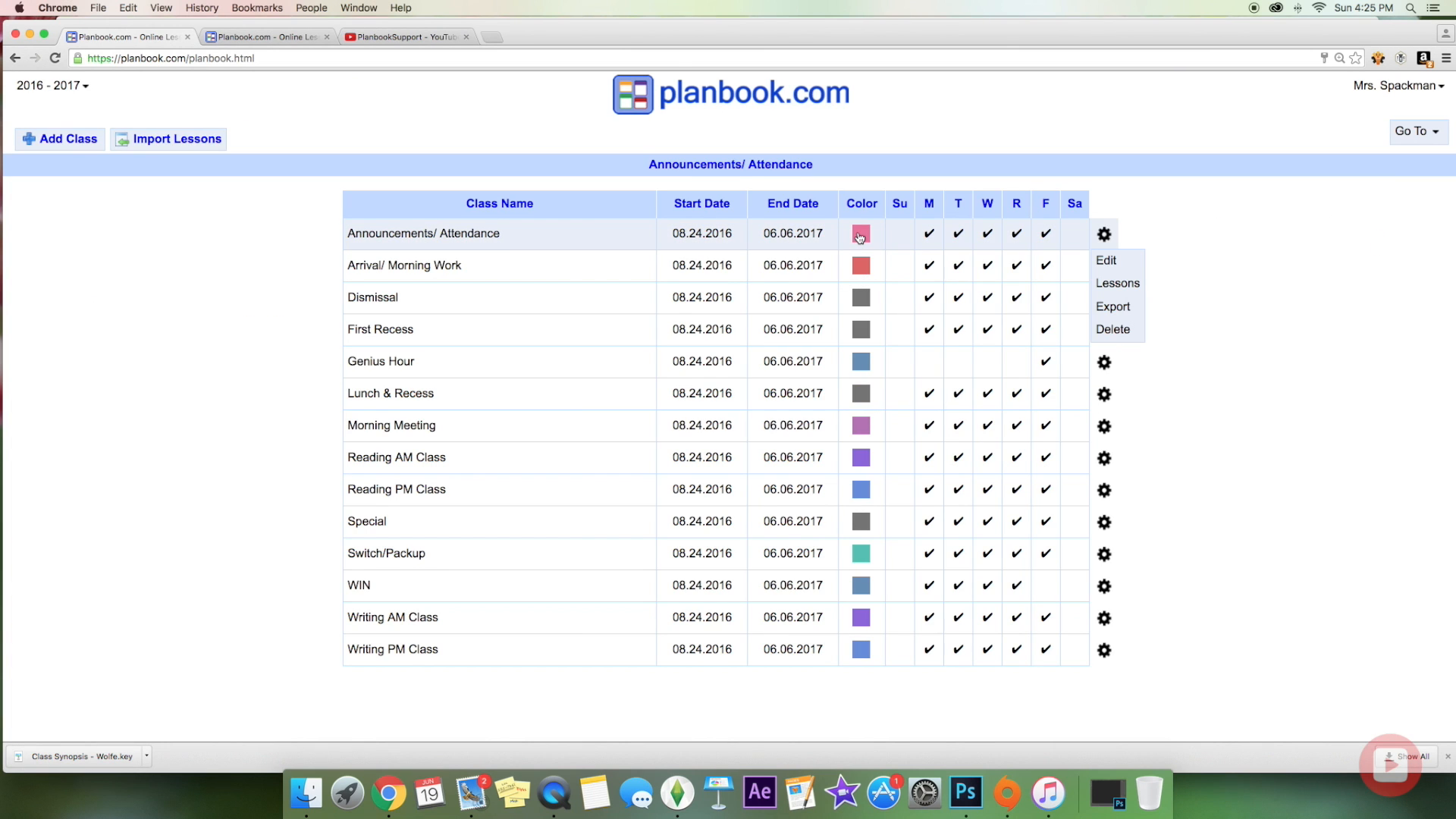
{"action": "left_click", "coordinate": [503, 236]}
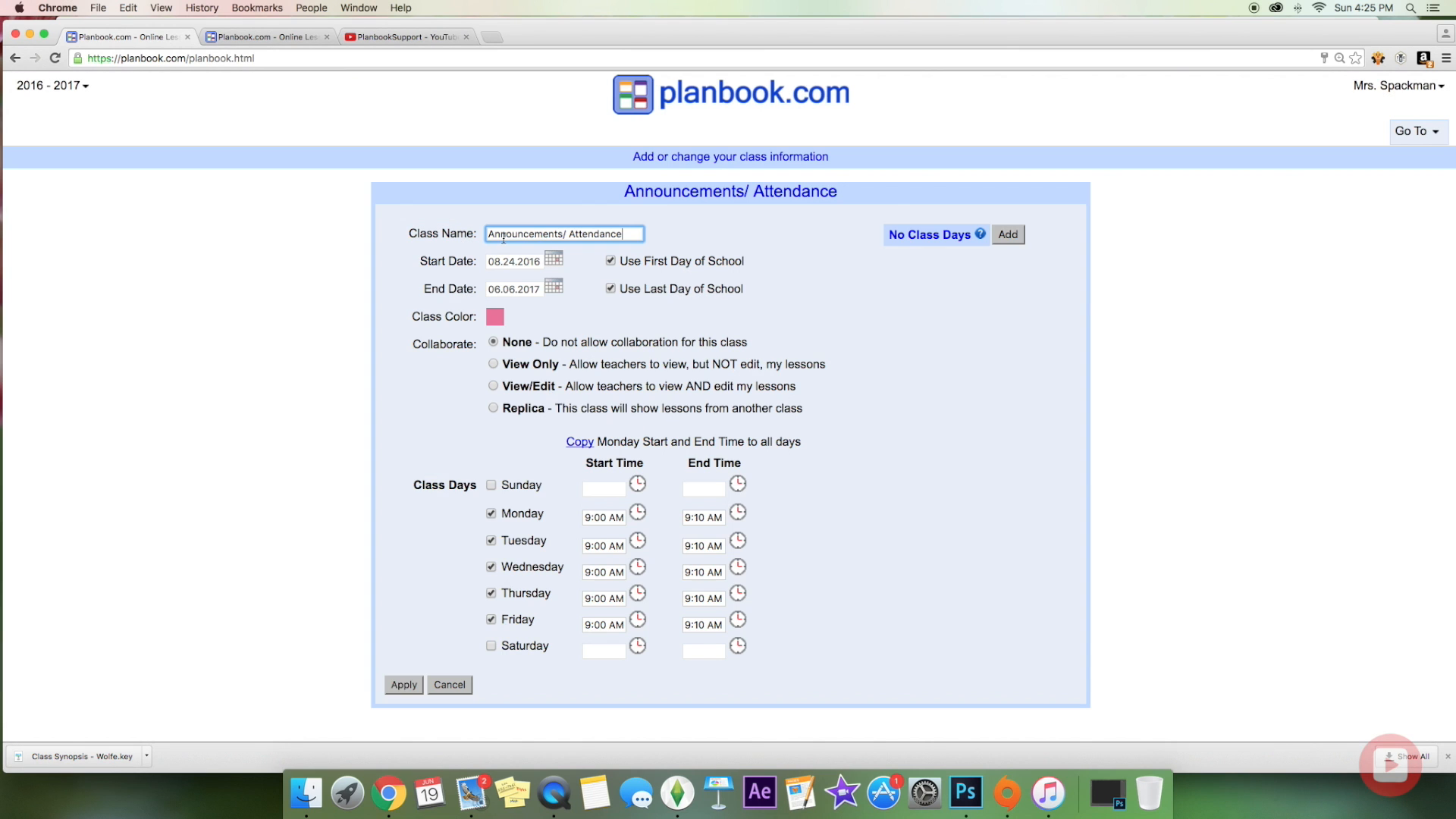
{"action": "left_click", "coordinate": [498, 318]}
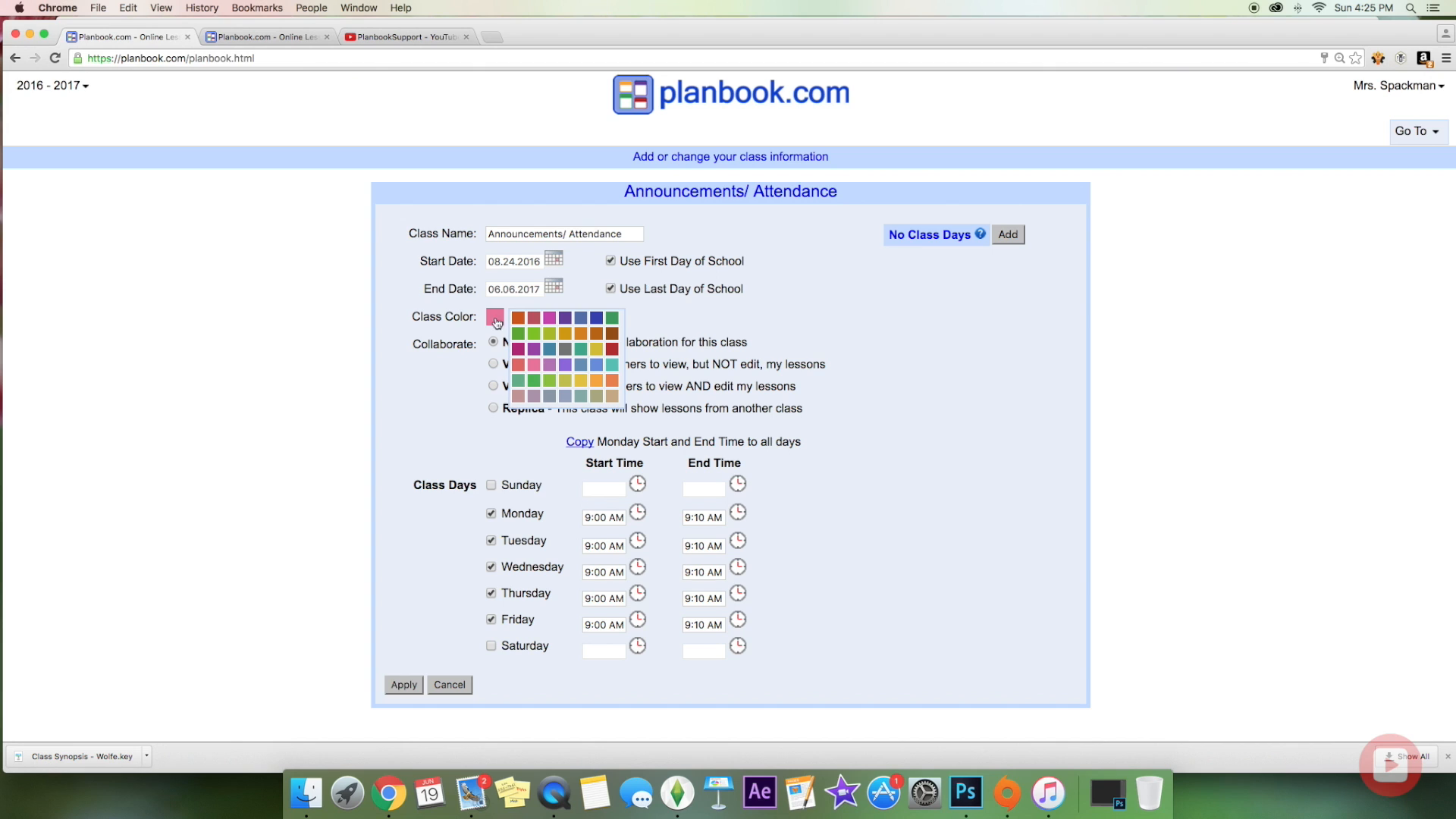
{"action": "left_click", "coordinate": [482, 401]}
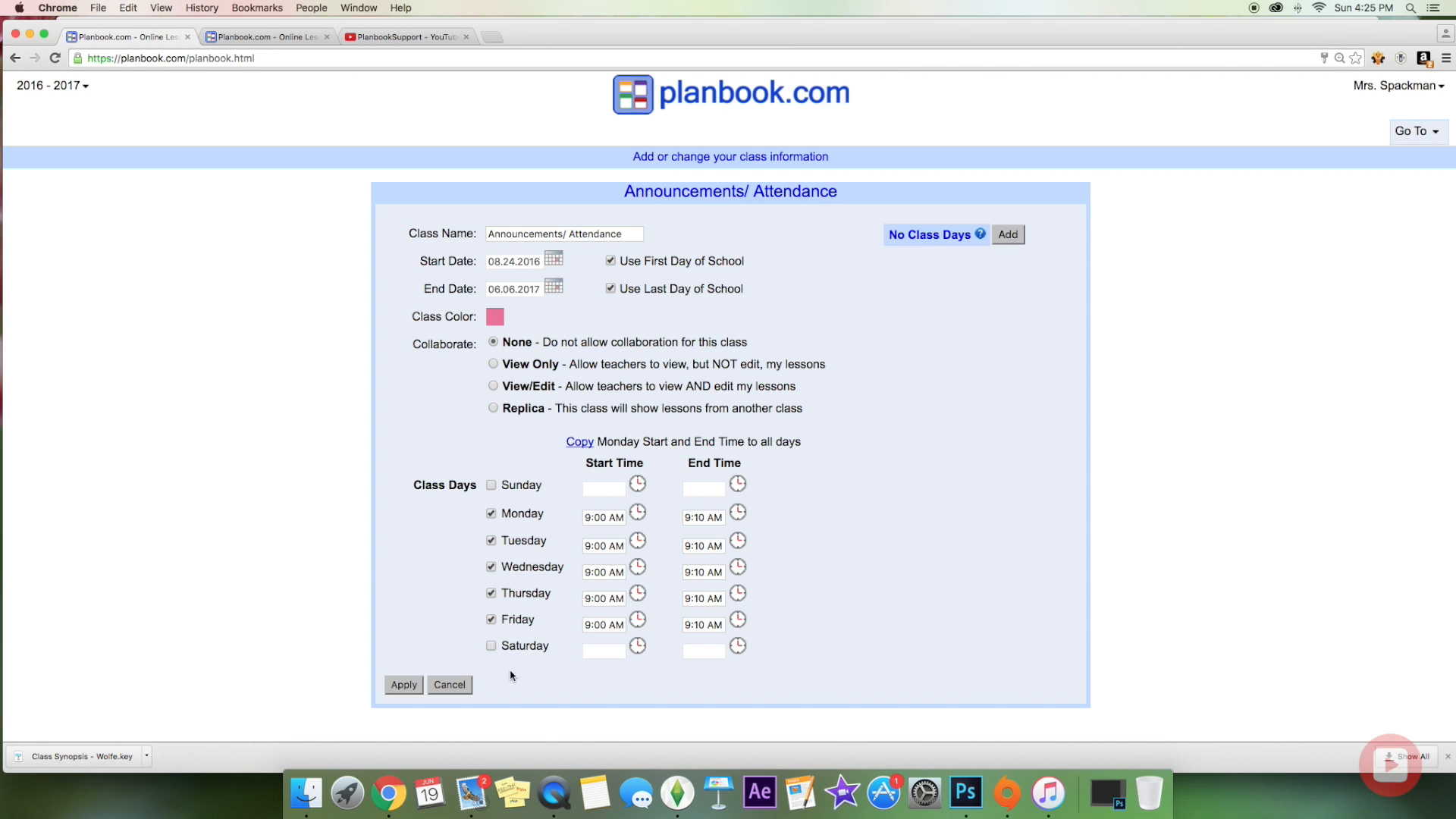
{"action": "left_click", "coordinate": [455, 687]}
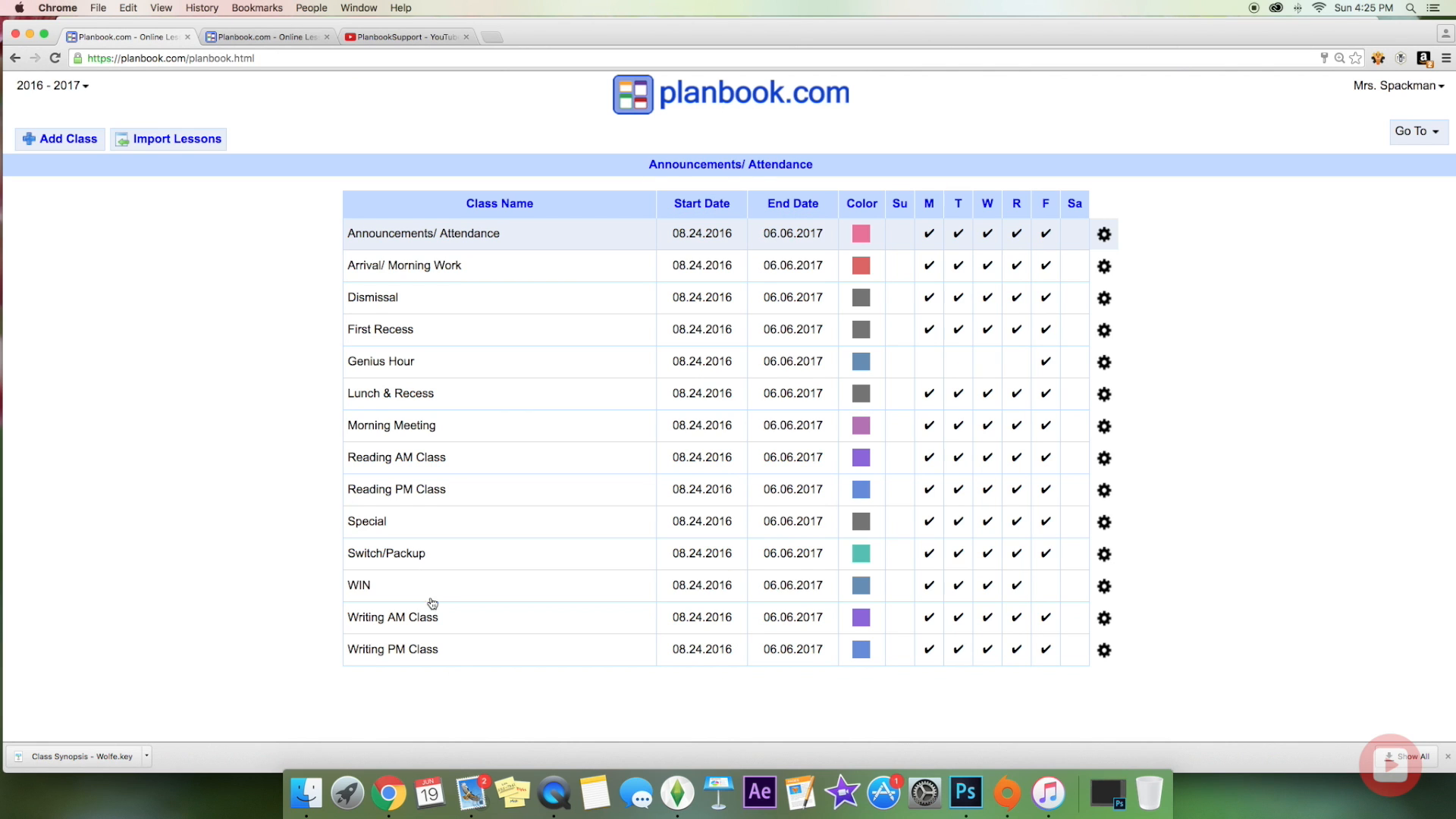
{"action": "left_click", "coordinate": [379, 592]}
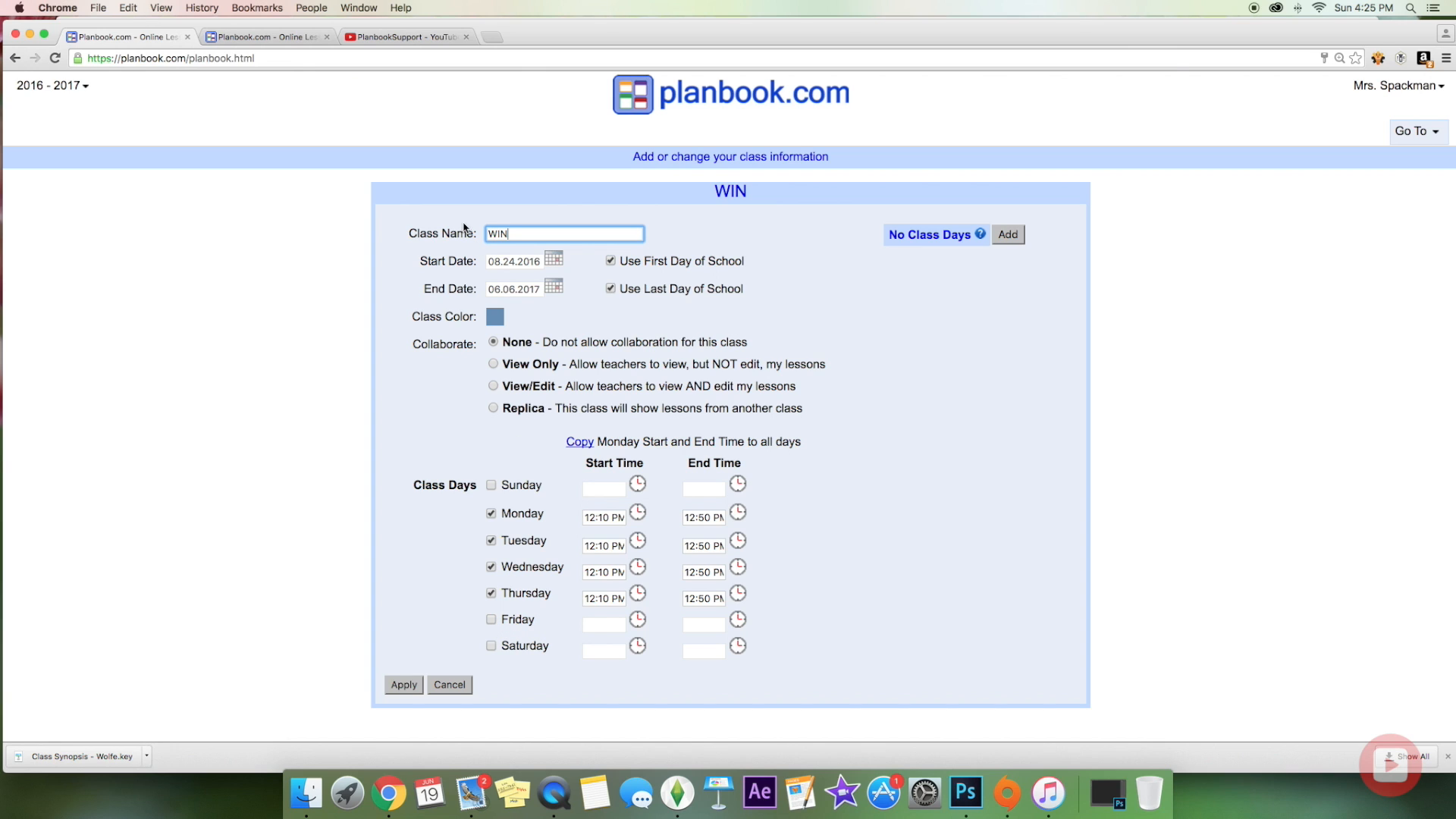
{"action": "left_click", "coordinate": [492, 623]}
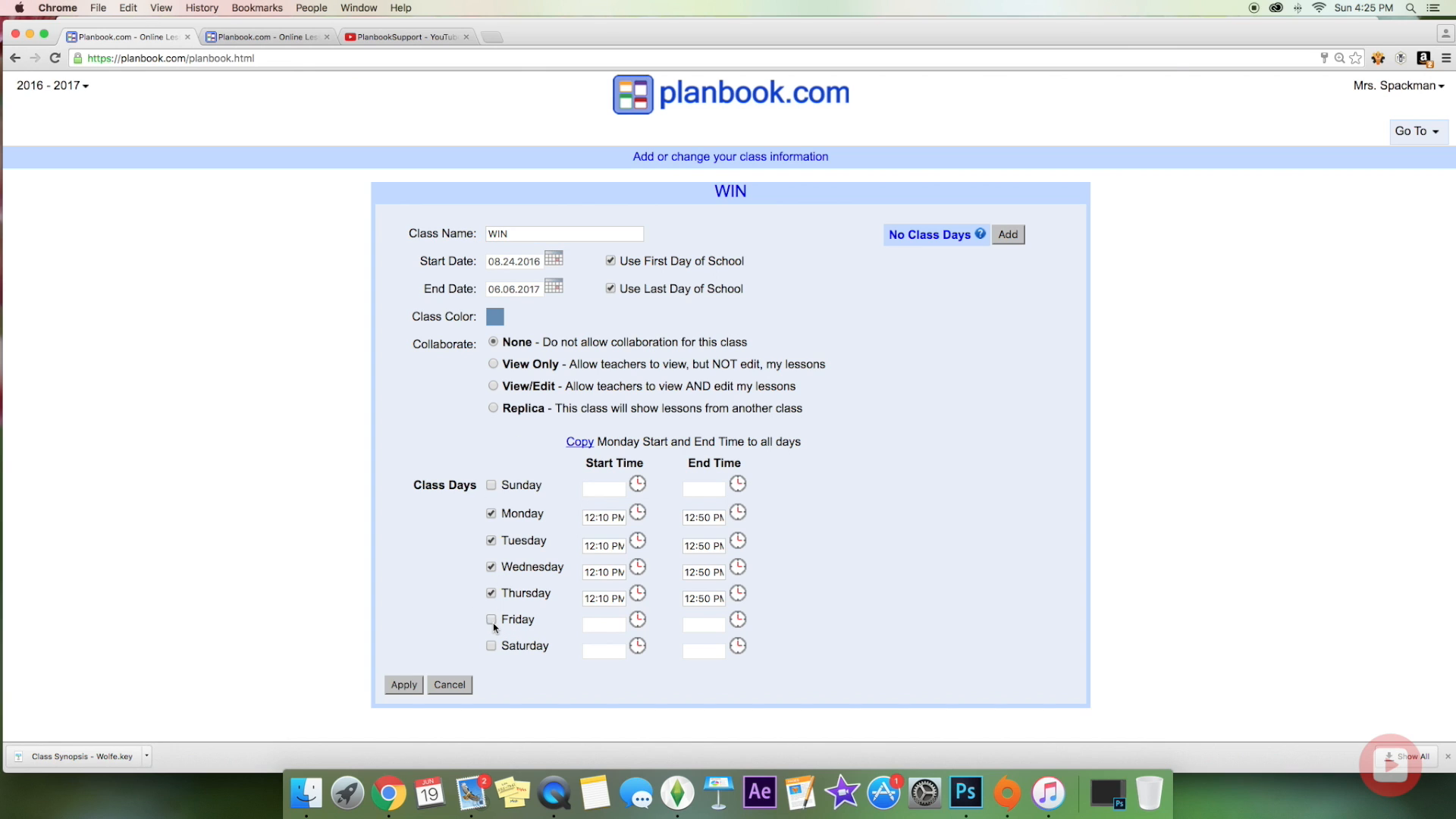
{"action": "left_click", "coordinate": [447, 684]}
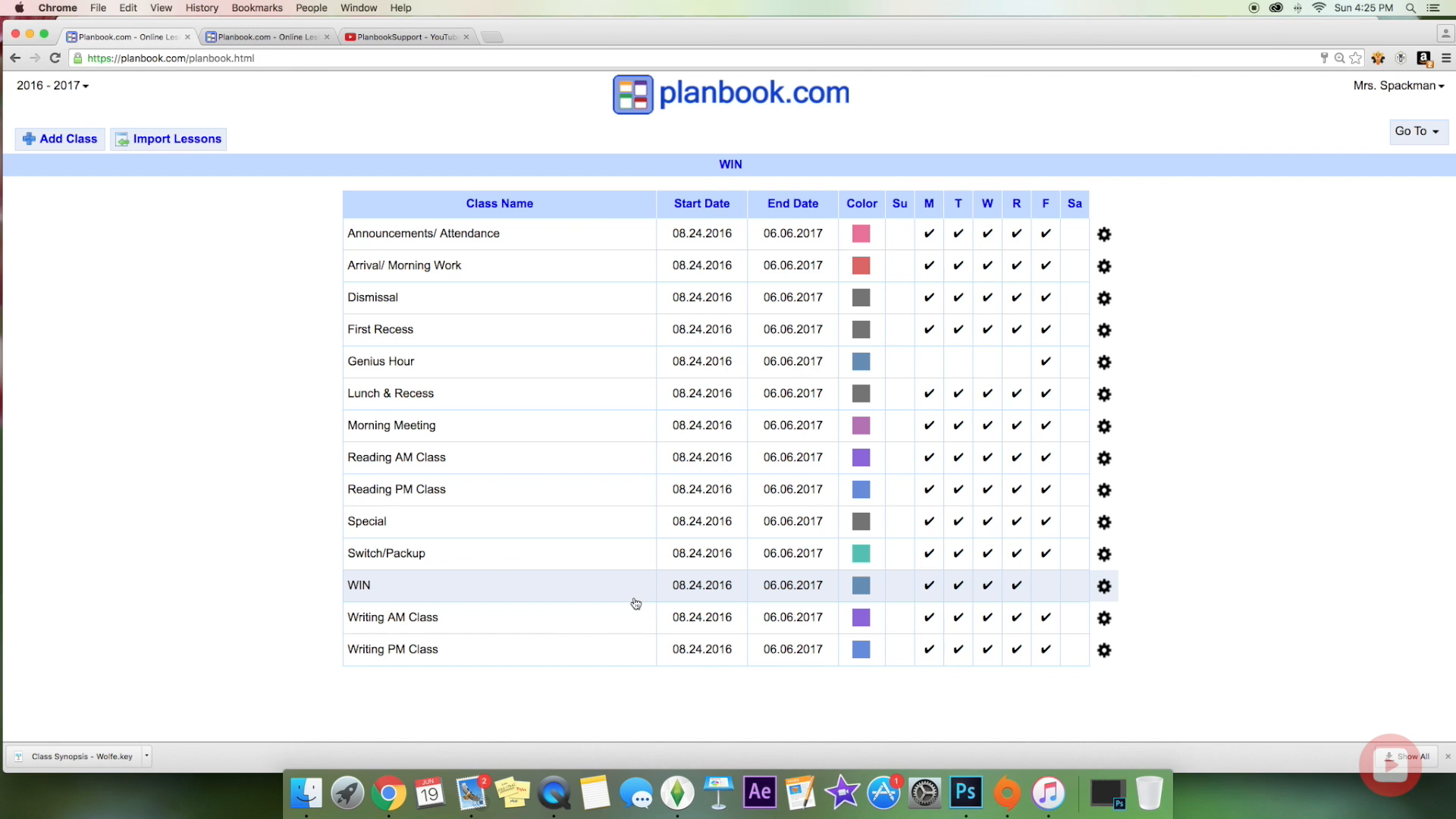
{"action": "left_click", "coordinate": [392, 366]}
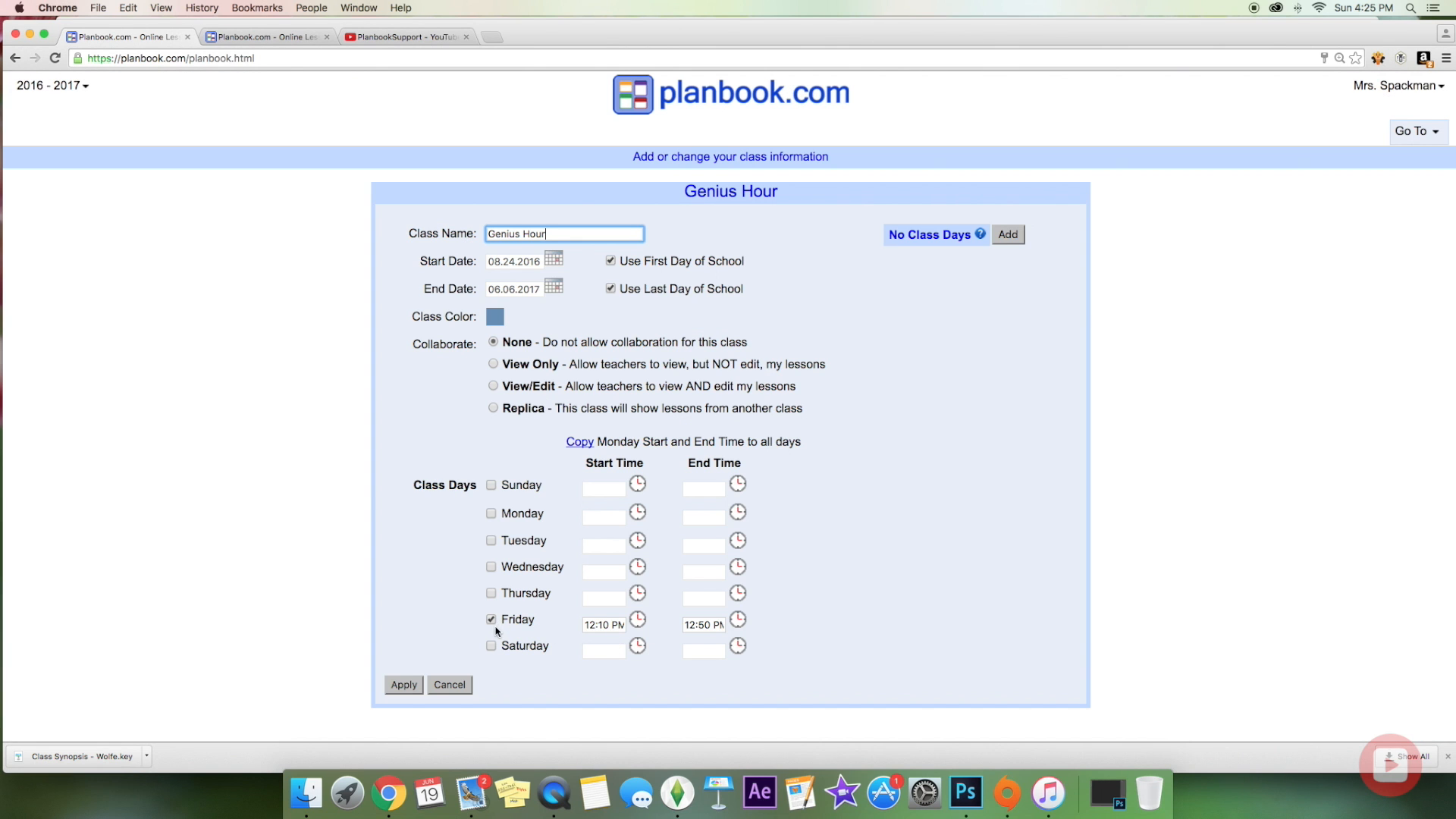
{"action": "left_click", "coordinate": [440, 686]}
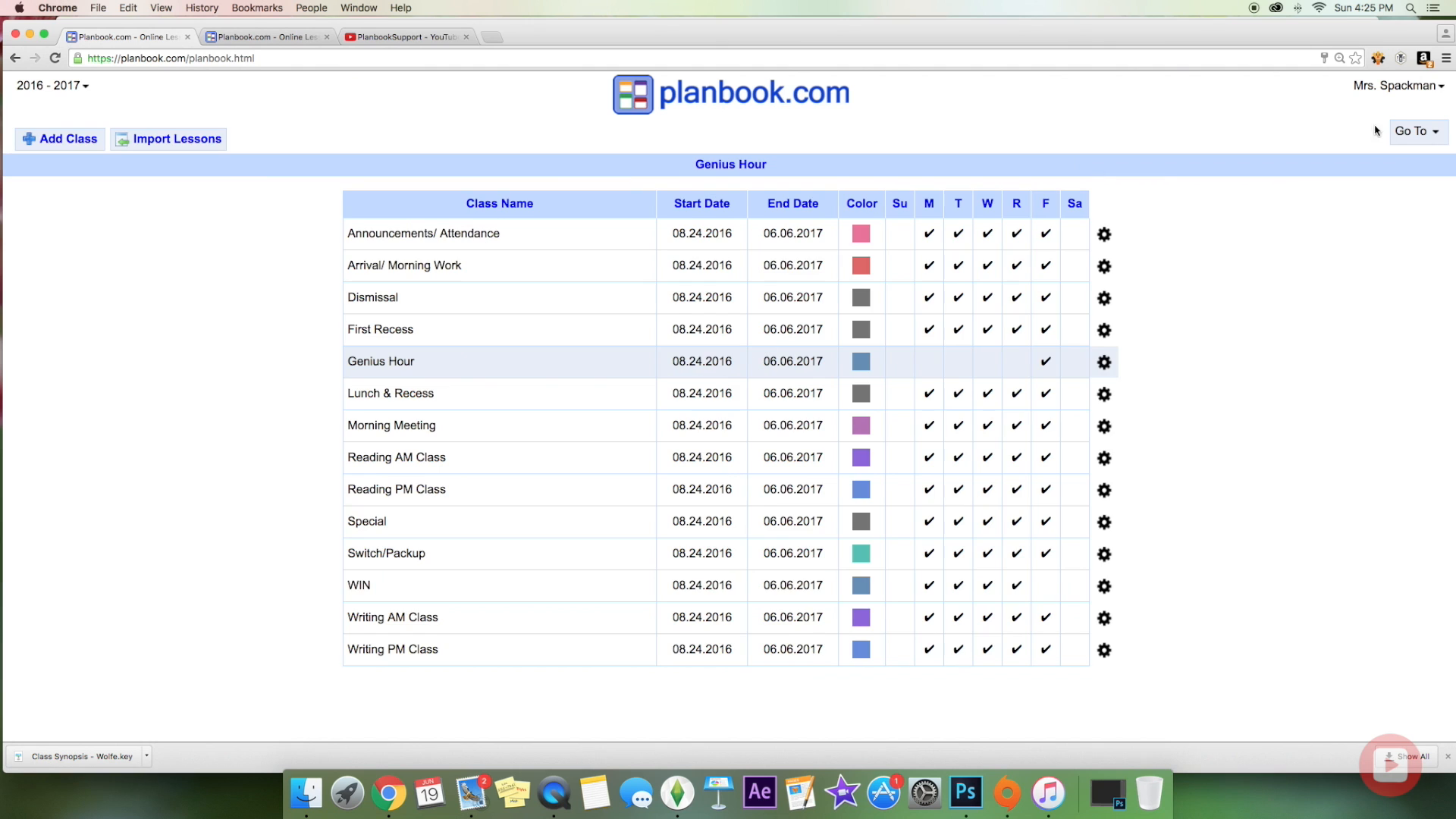
{"action": "left_click", "coordinate": [1440, 133]}
{"action": "left_click", "coordinate": [1424, 161]}
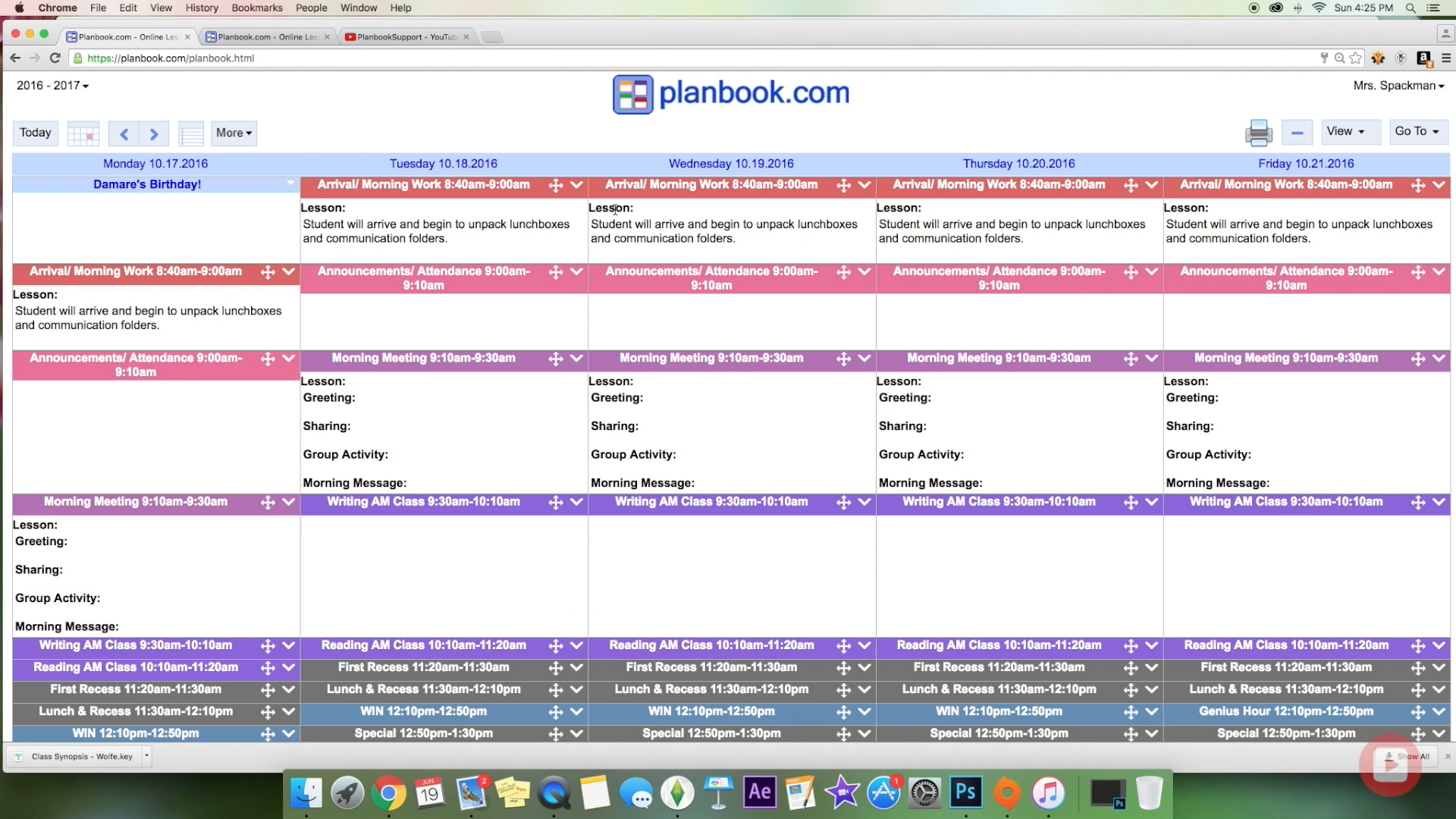
{"action": "scroll", "coordinate": [750, 379], "scroll_direction": "down", "scroll_amount": 3}
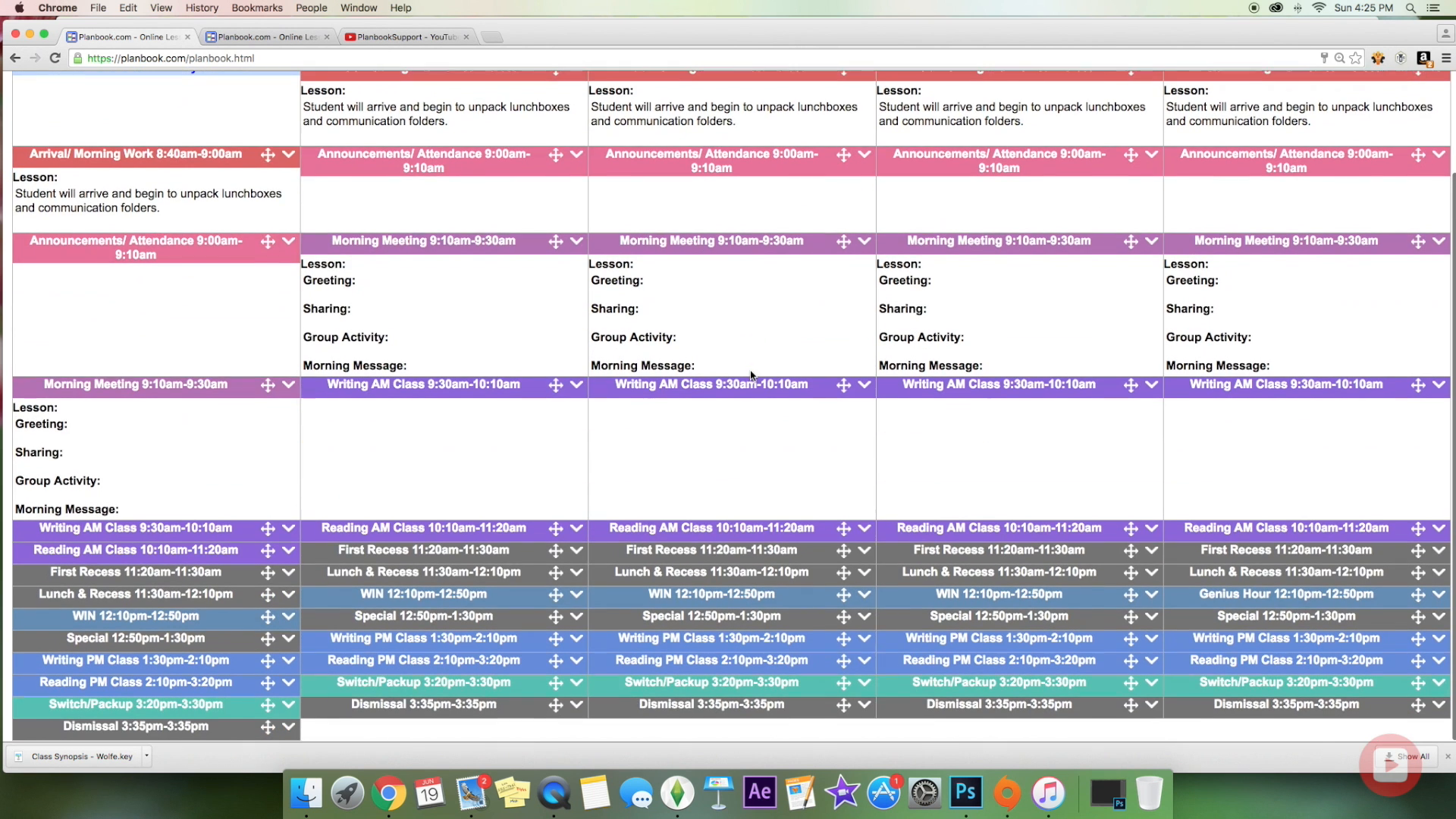
{"action": "left_click", "coordinate": [174, 623]}
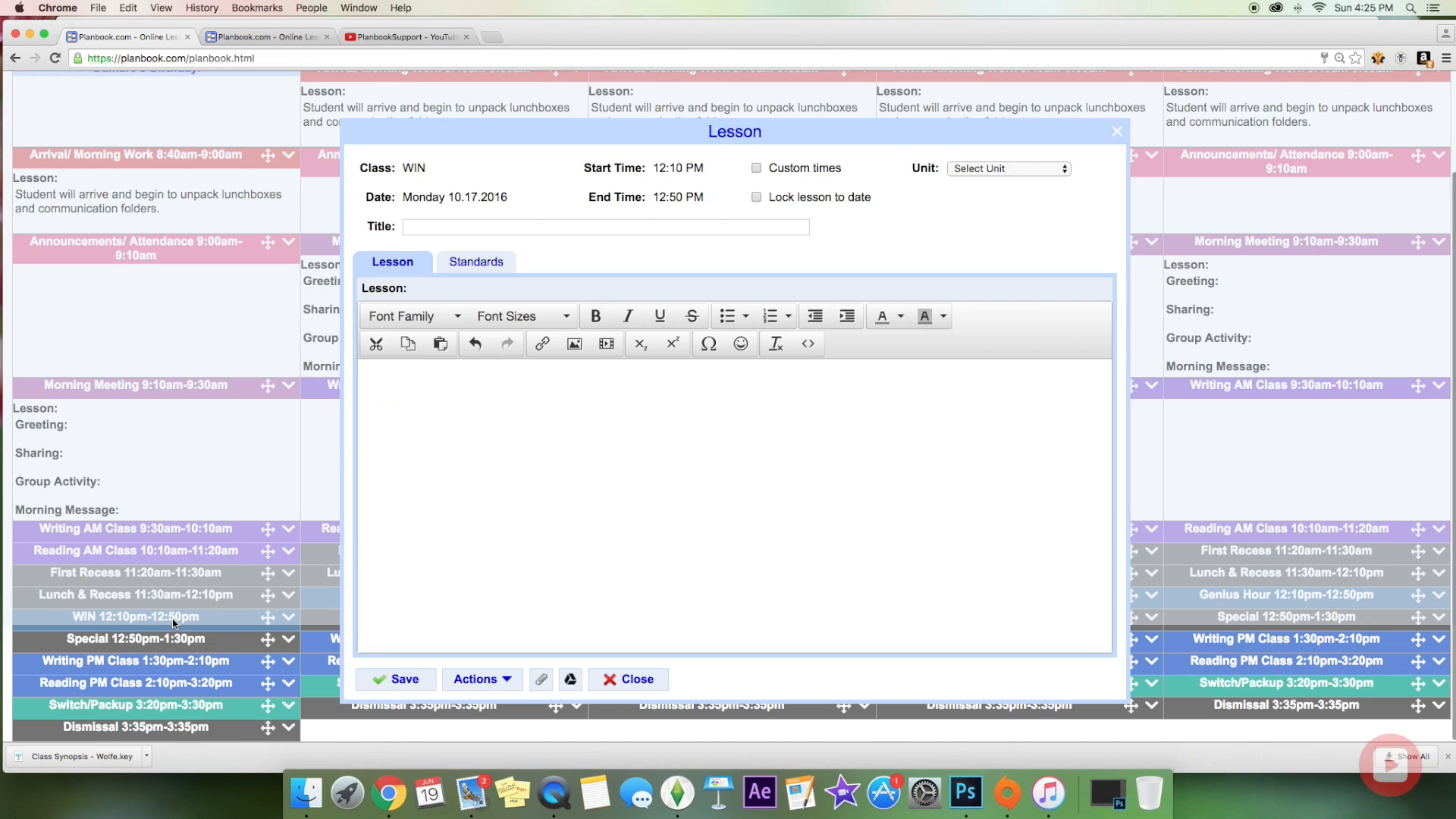
{"action": "left_click", "coordinate": [1119, 130]}
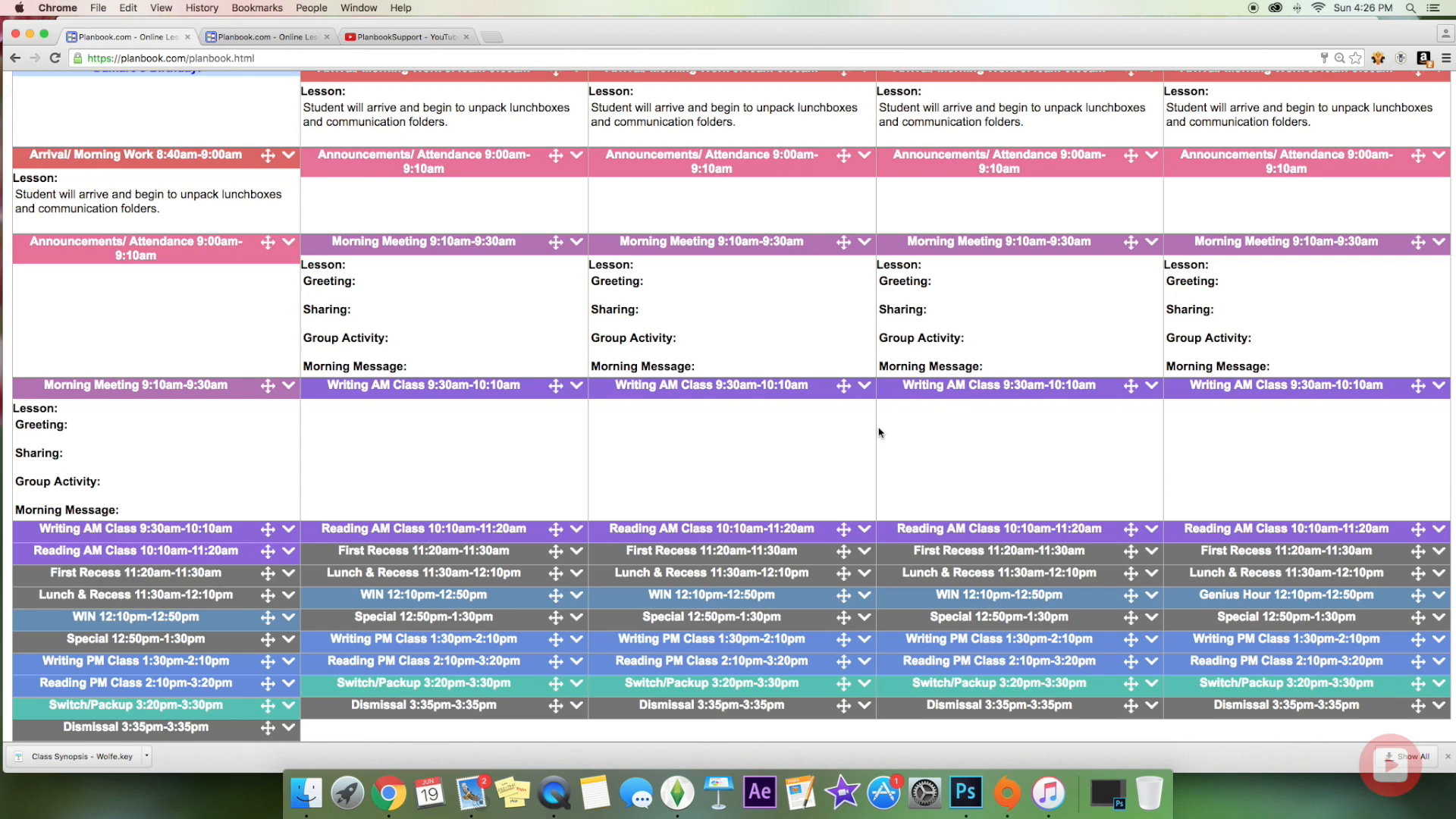
{"action": "scroll", "coordinate": [877, 427], "scroll_direction": "up", "scroll_amount": 3}
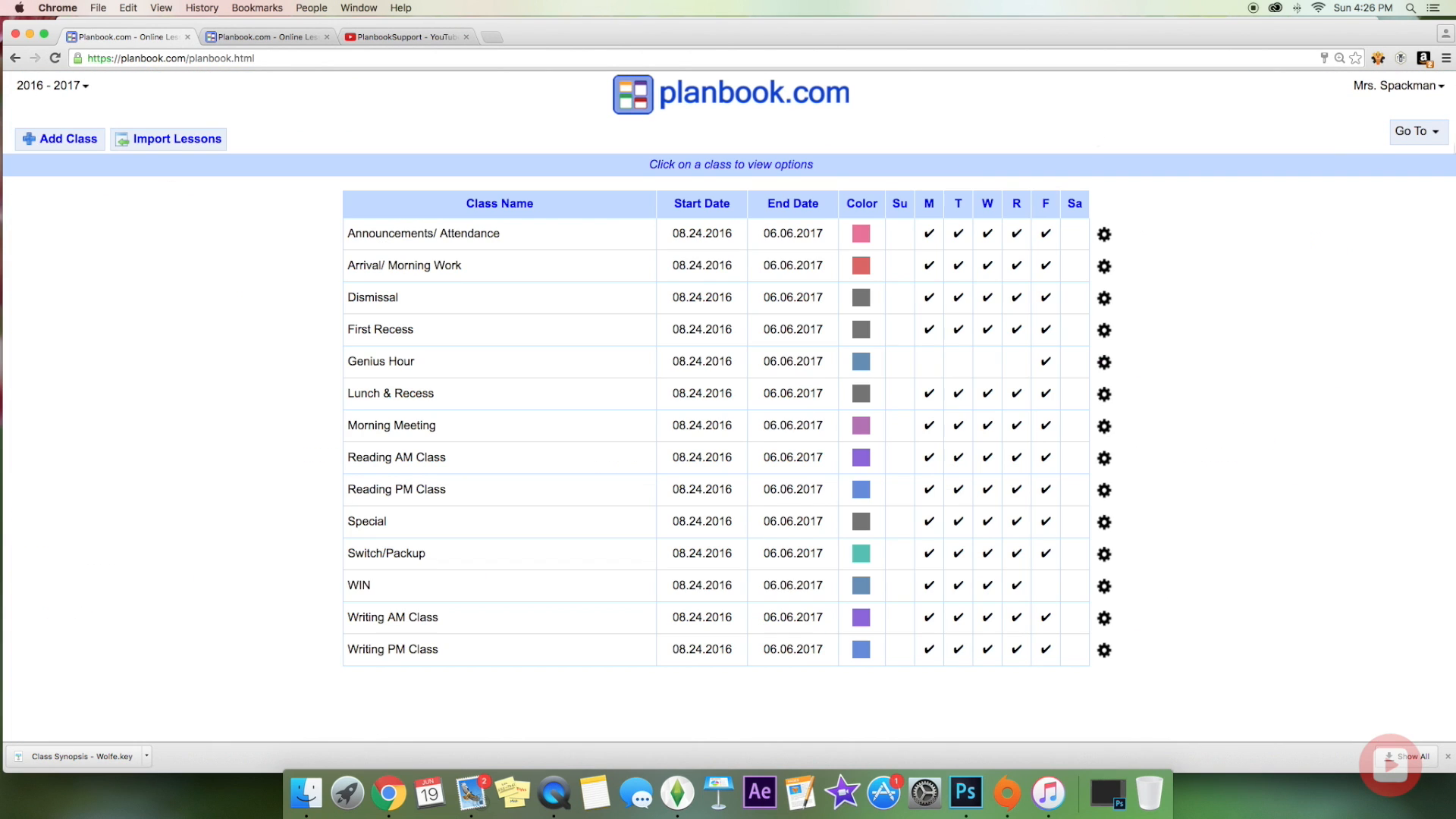
{"action": "left_click", "coordinate": [1417, 133]}
{"action": "left_click", "coordinate": [1380, 152]}
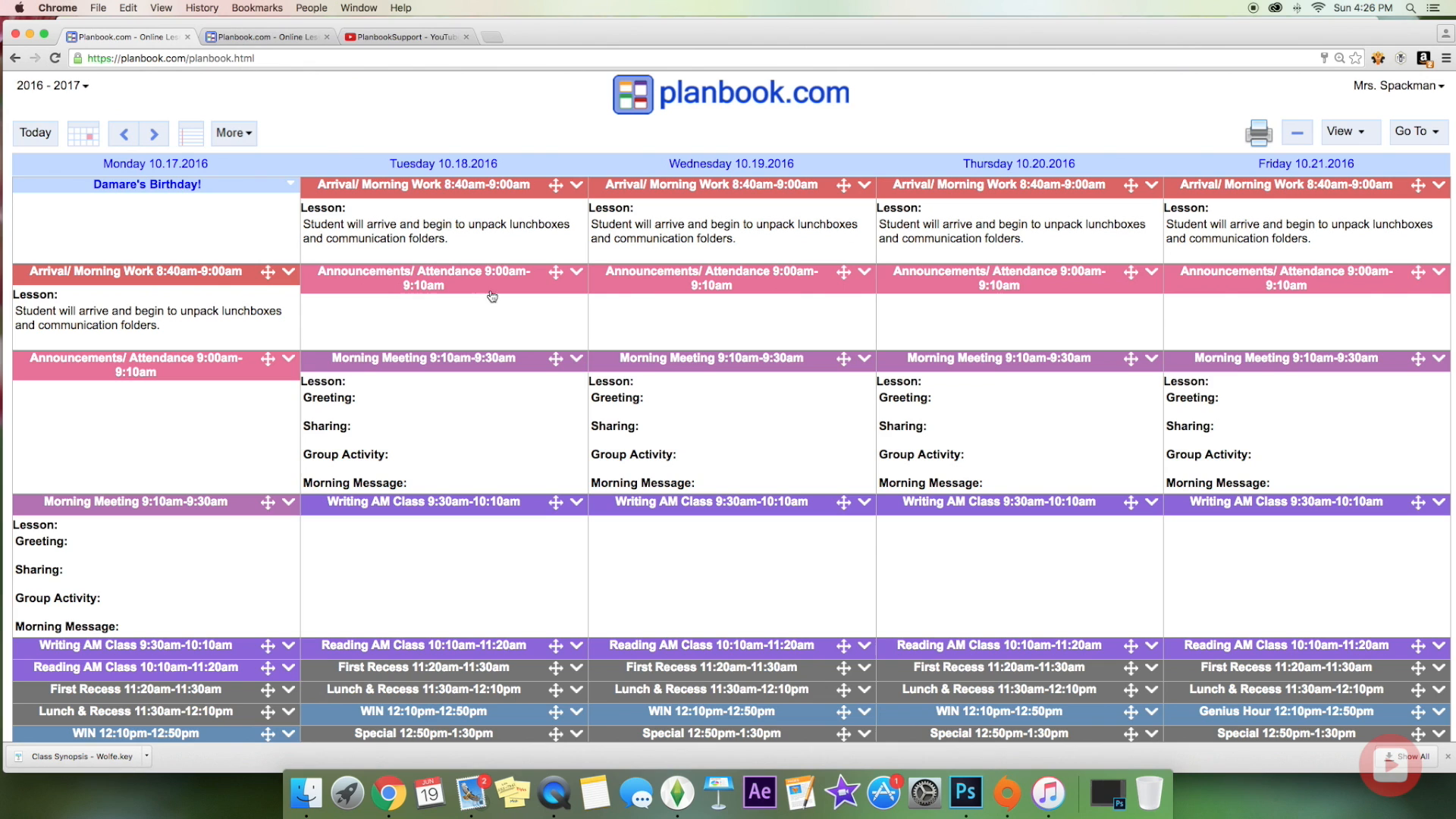
{"action": "left_click", "coordinate": [465, 285]}
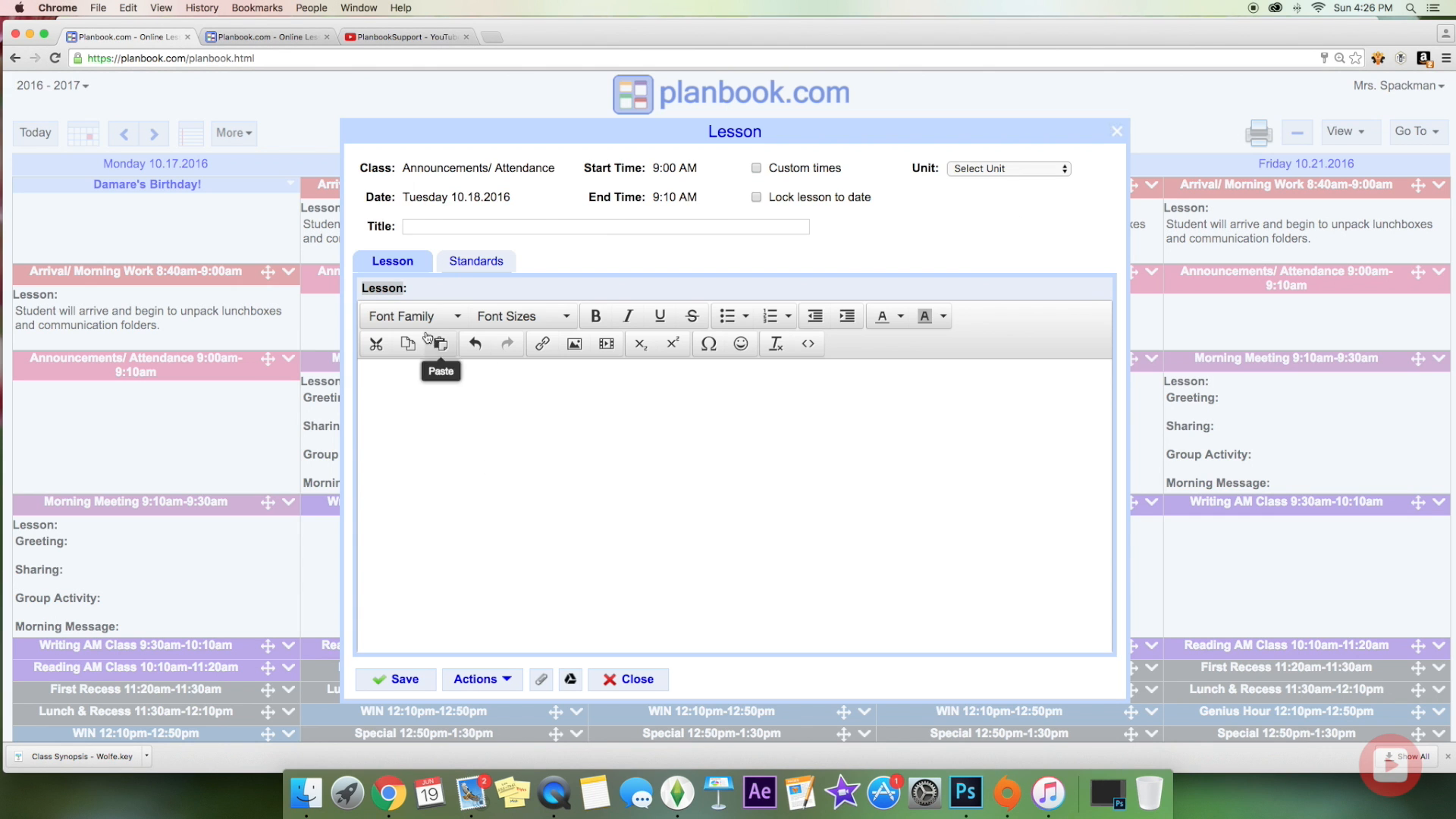
{"action": "left_click", "coordinate": [485, 273]}
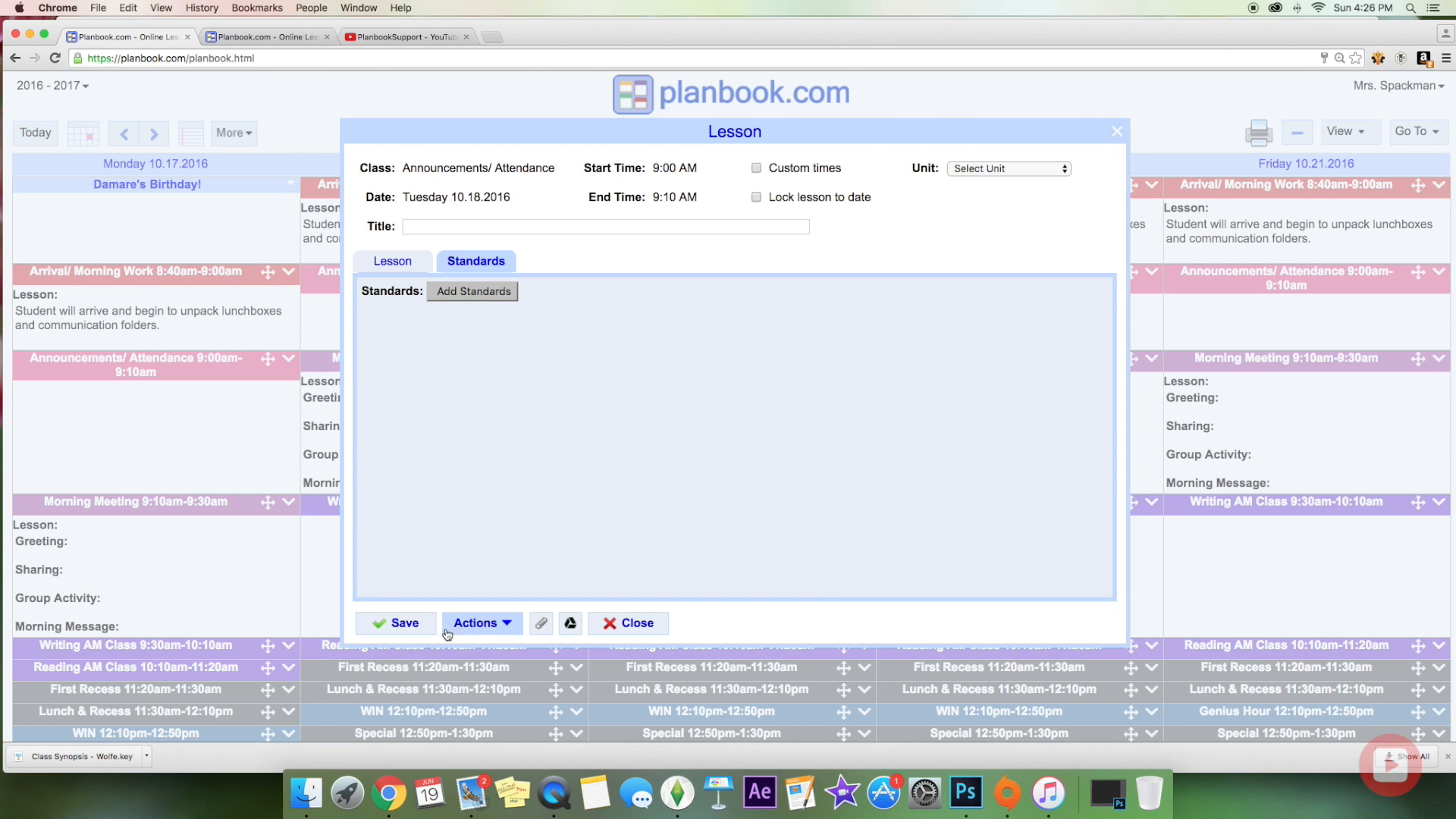
{"action": "left_click", "coordinate": [644, 636]}
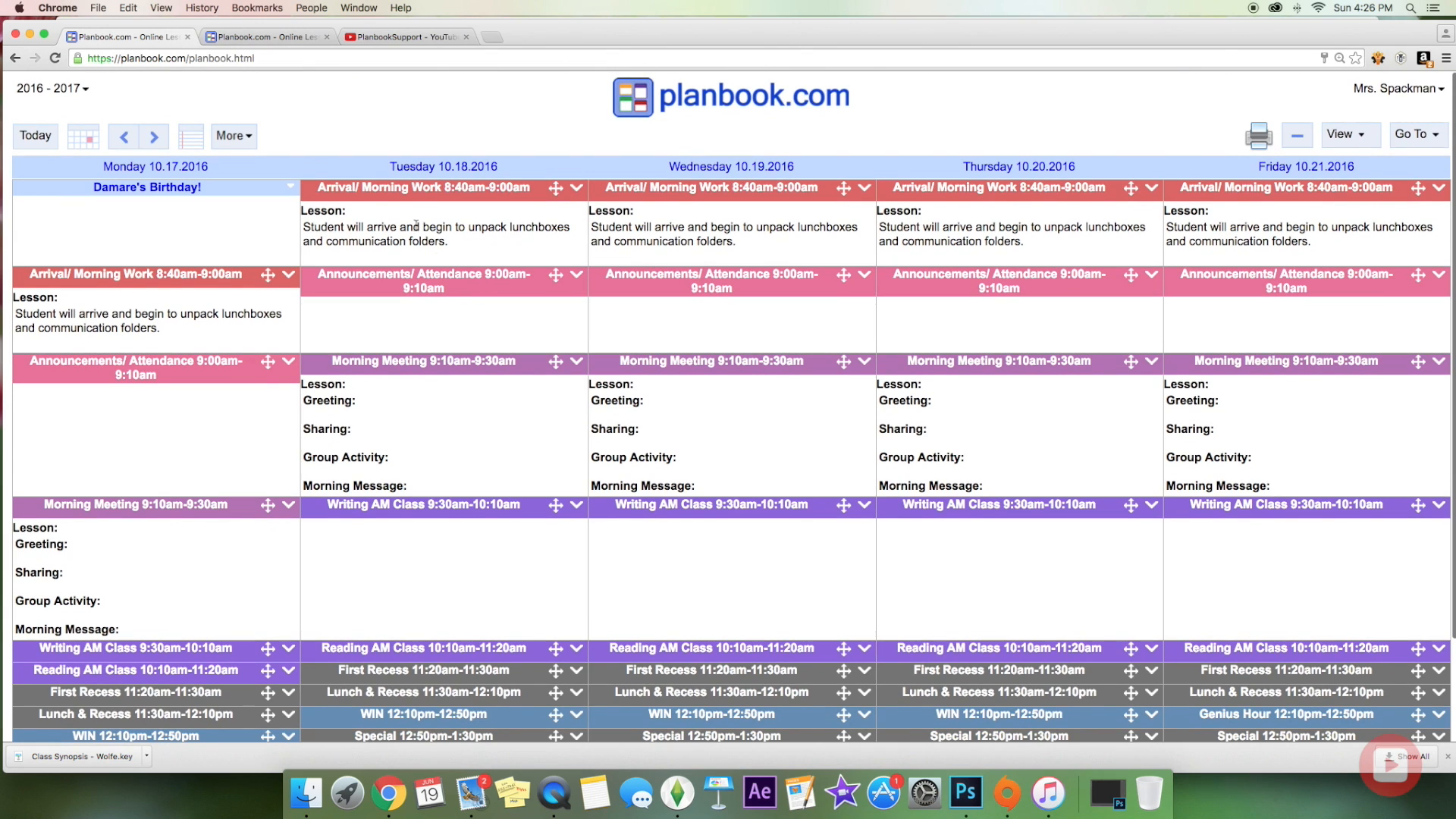
{"action": "left_click", "coordinate": [1420, 133]}
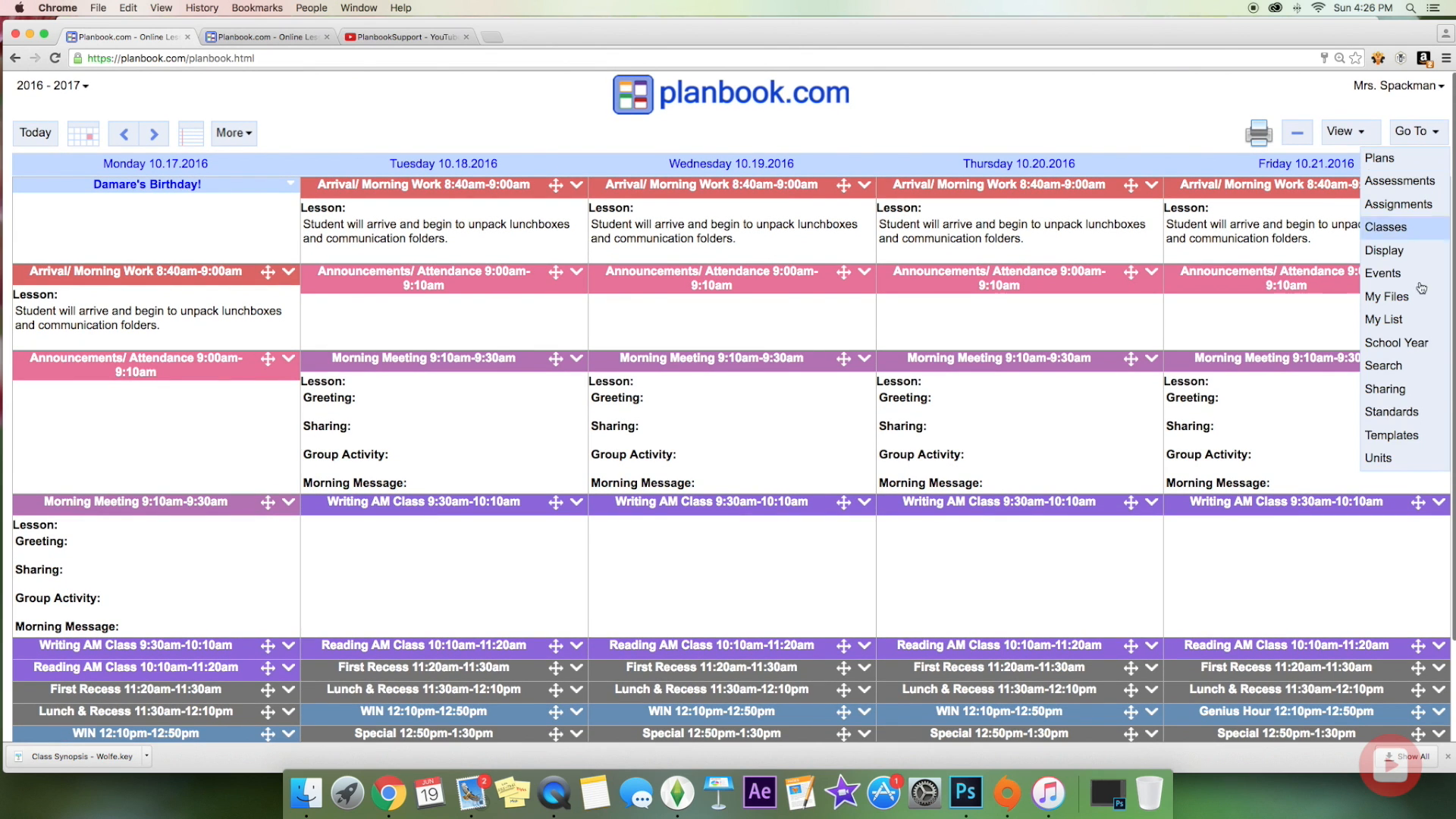
{"action": "left_click", "coordinate": [1404, 435]}
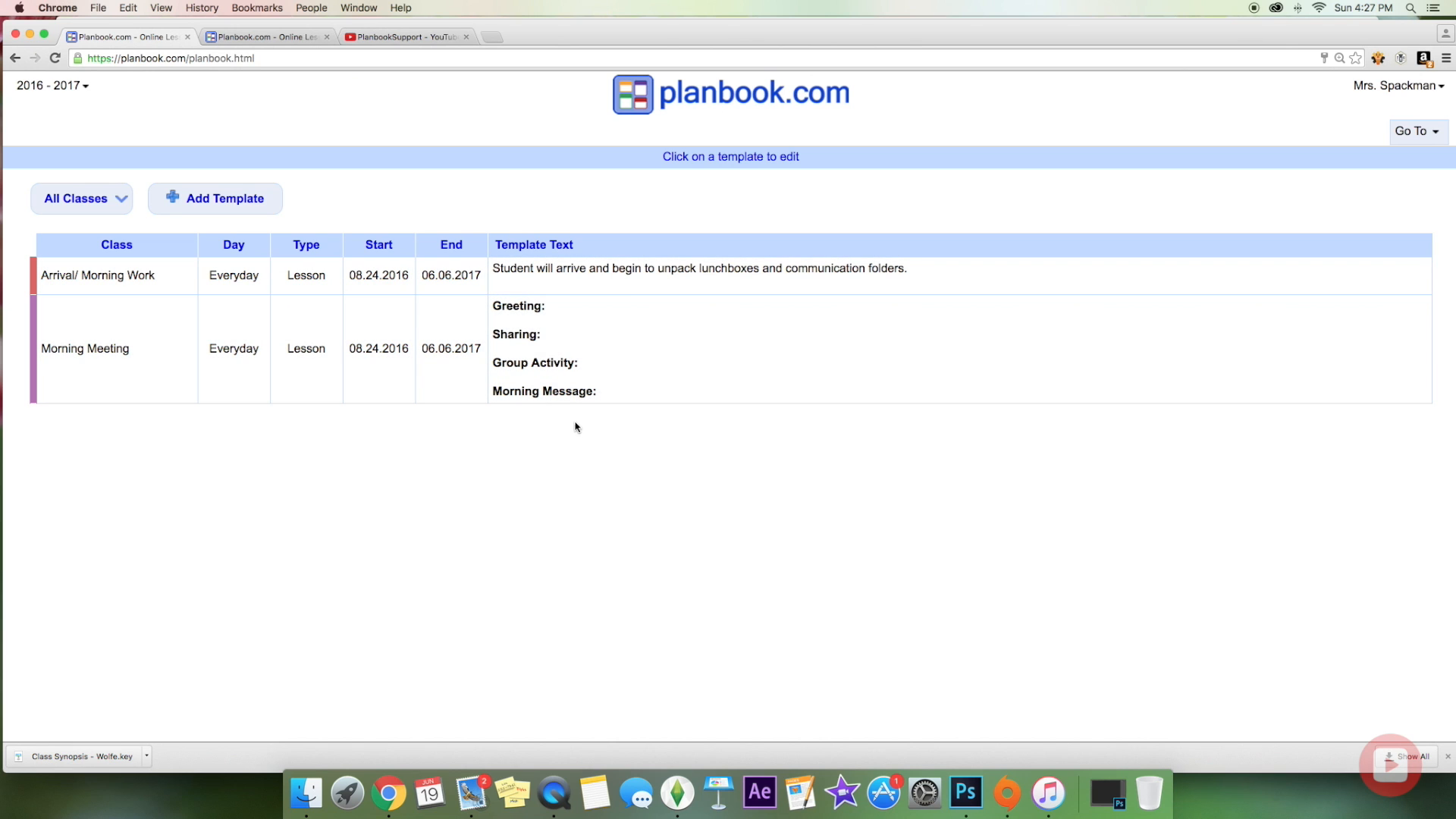
{"action": "left_click", "coordinate": [1428, 136]}
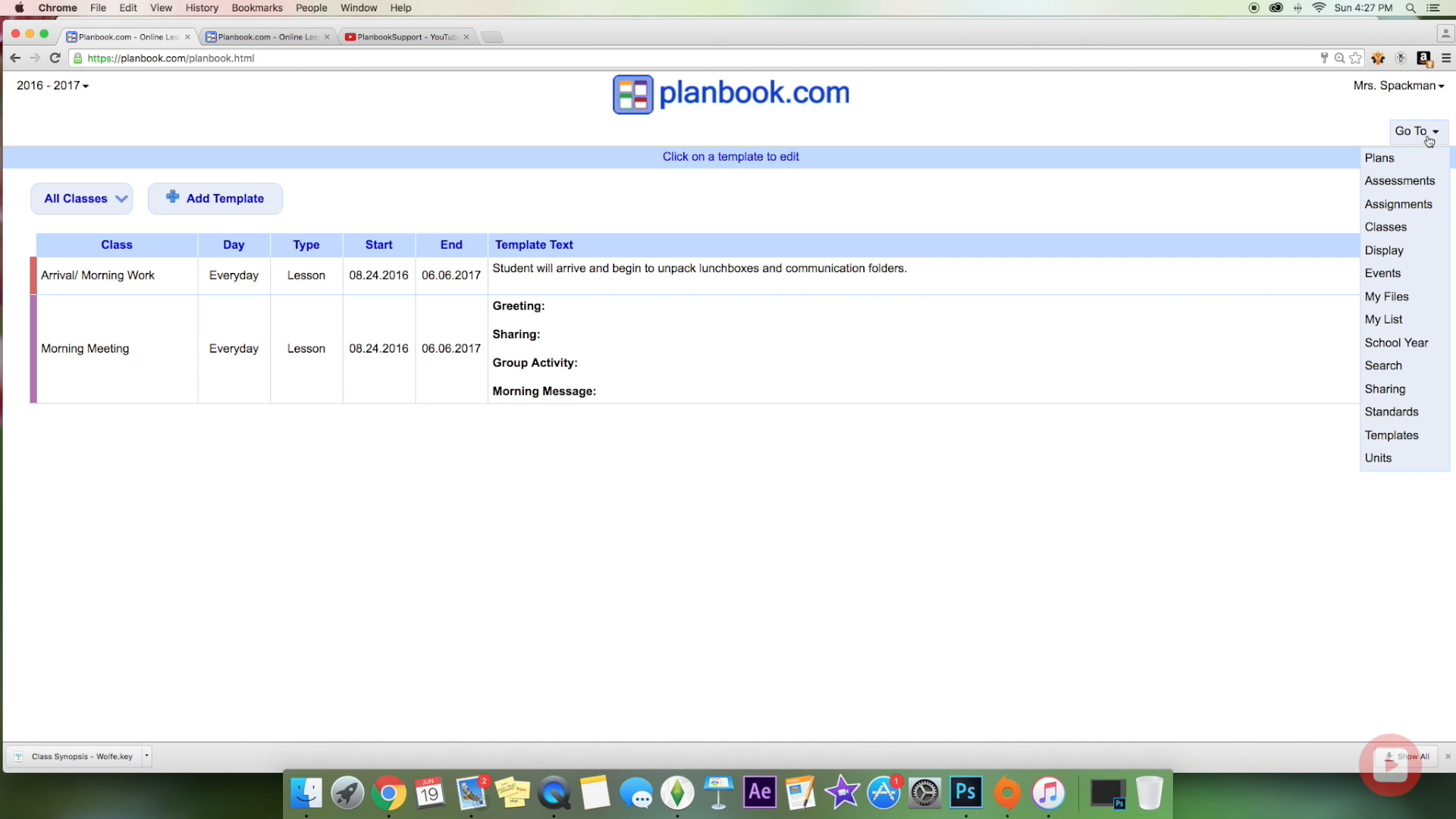
{"action": "left_click", "coordinate": [1395, 276]}
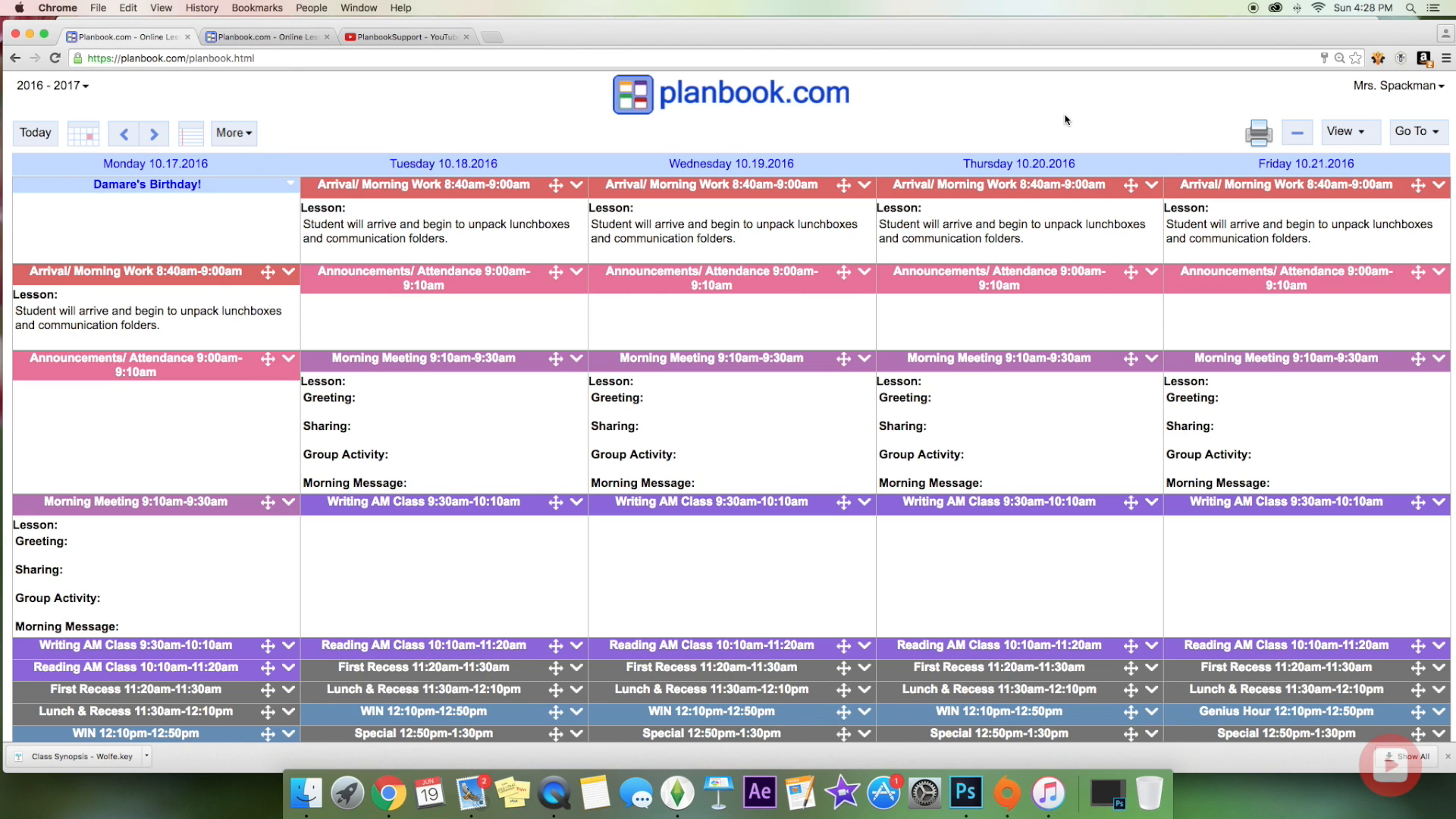
Step: In Display settings, keep the Homework font as Arial and make the Lesson section magenta
{"action": "left_click", "coordinate": [1430, 142]}
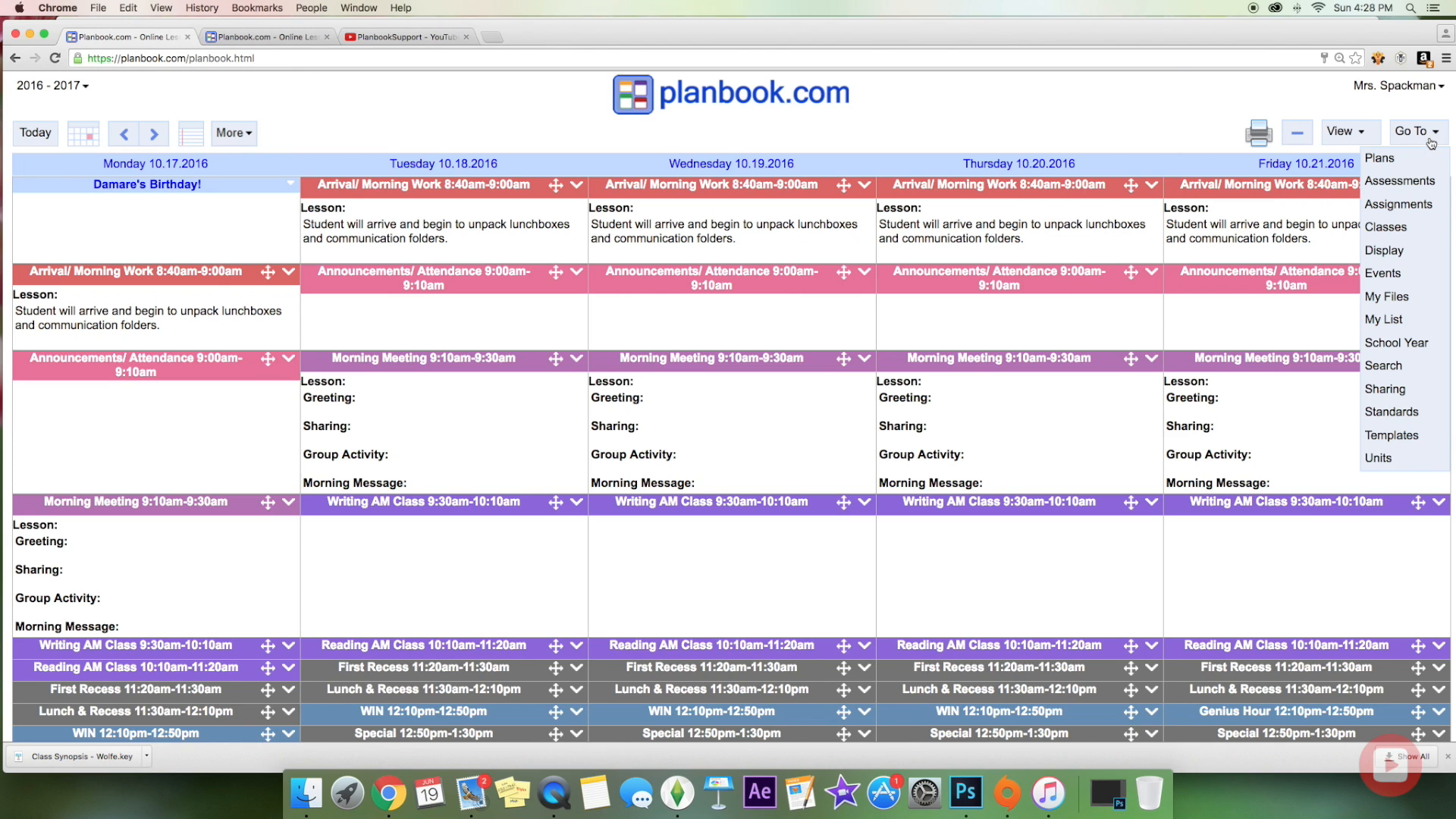
{"action": "left_click", "coordinate": [1412, 253]}
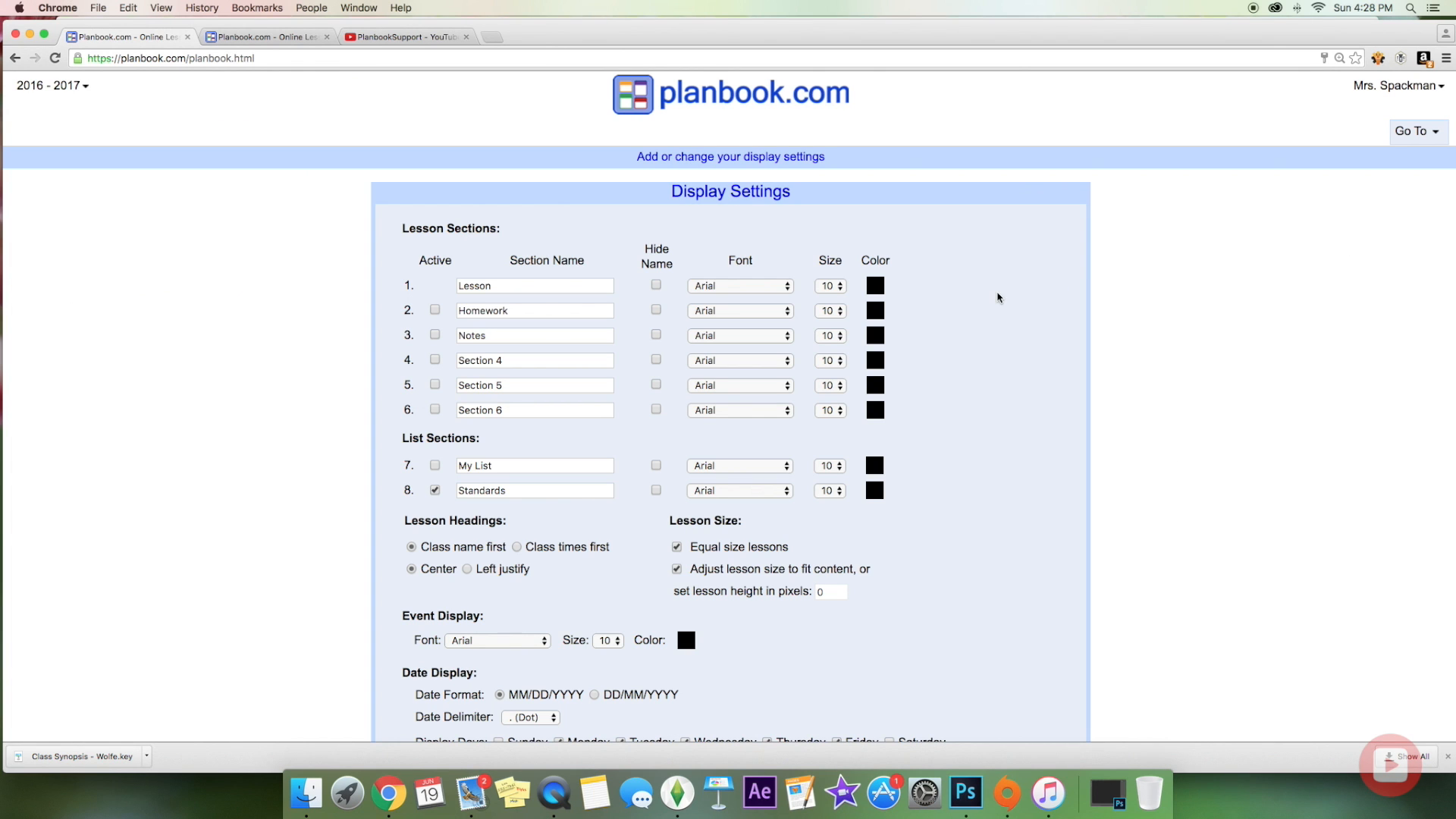
{"action": "scroll", "coordinate": [710, 295], "scroll_direction": "down", "scroll_amount": 2}
{"action": "scroll", "coordinate": [709, 294], "scroll_direction": "down", "scroll_amount": 1}
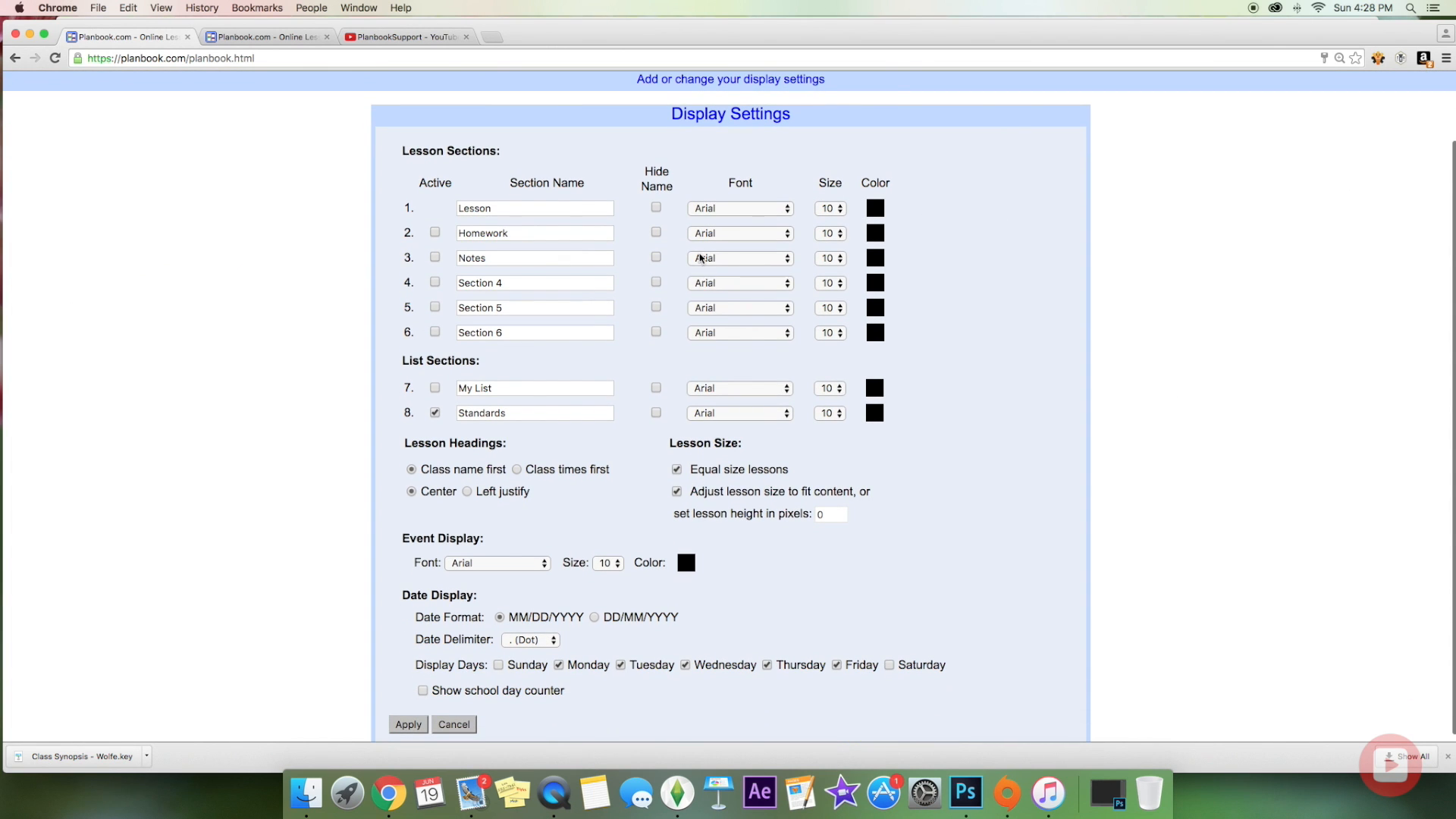
{"action": "left_click", "coordinate": [765, 233]}
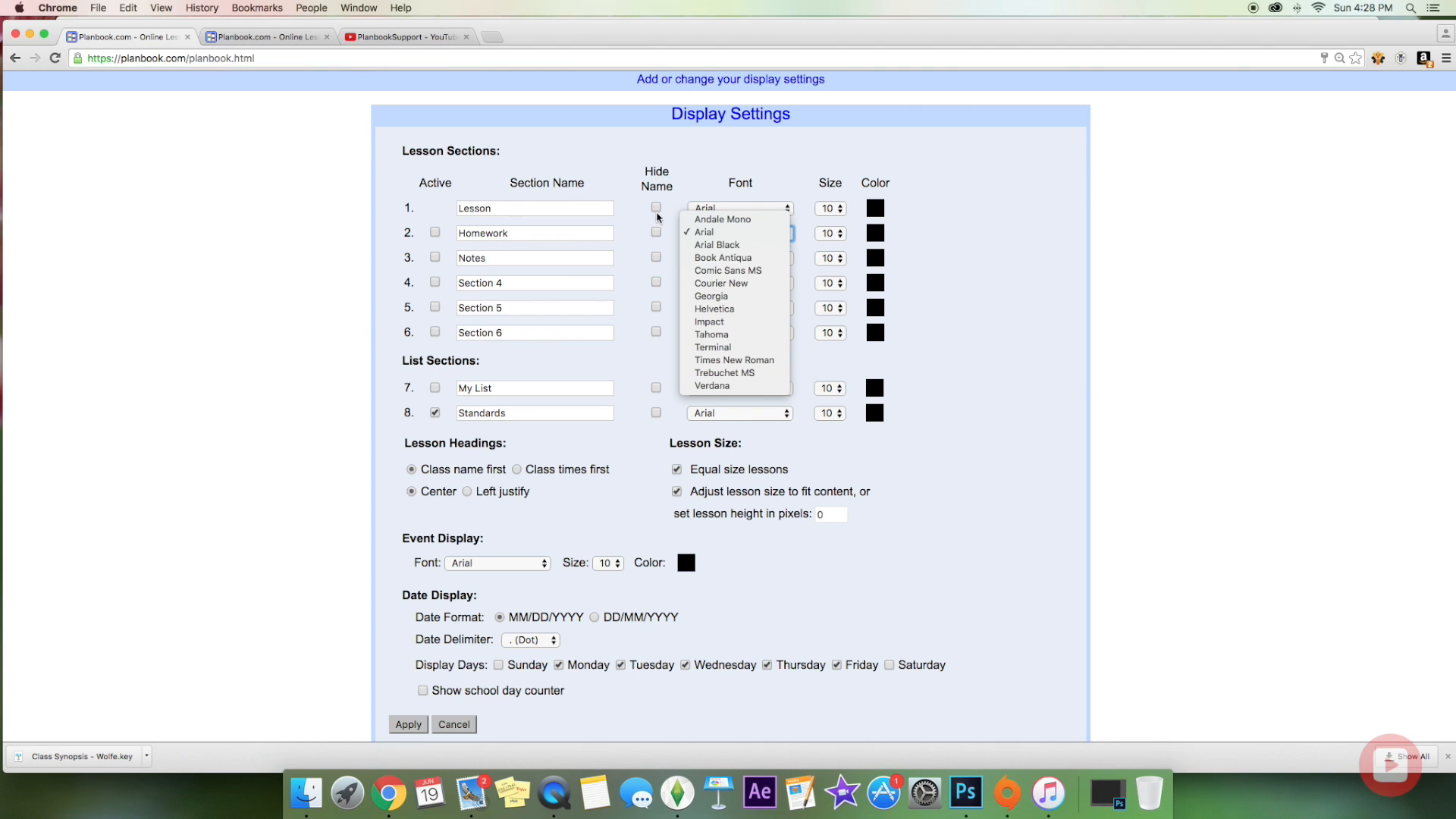
{"action": "left_click", "coordinate": [723, 169]}
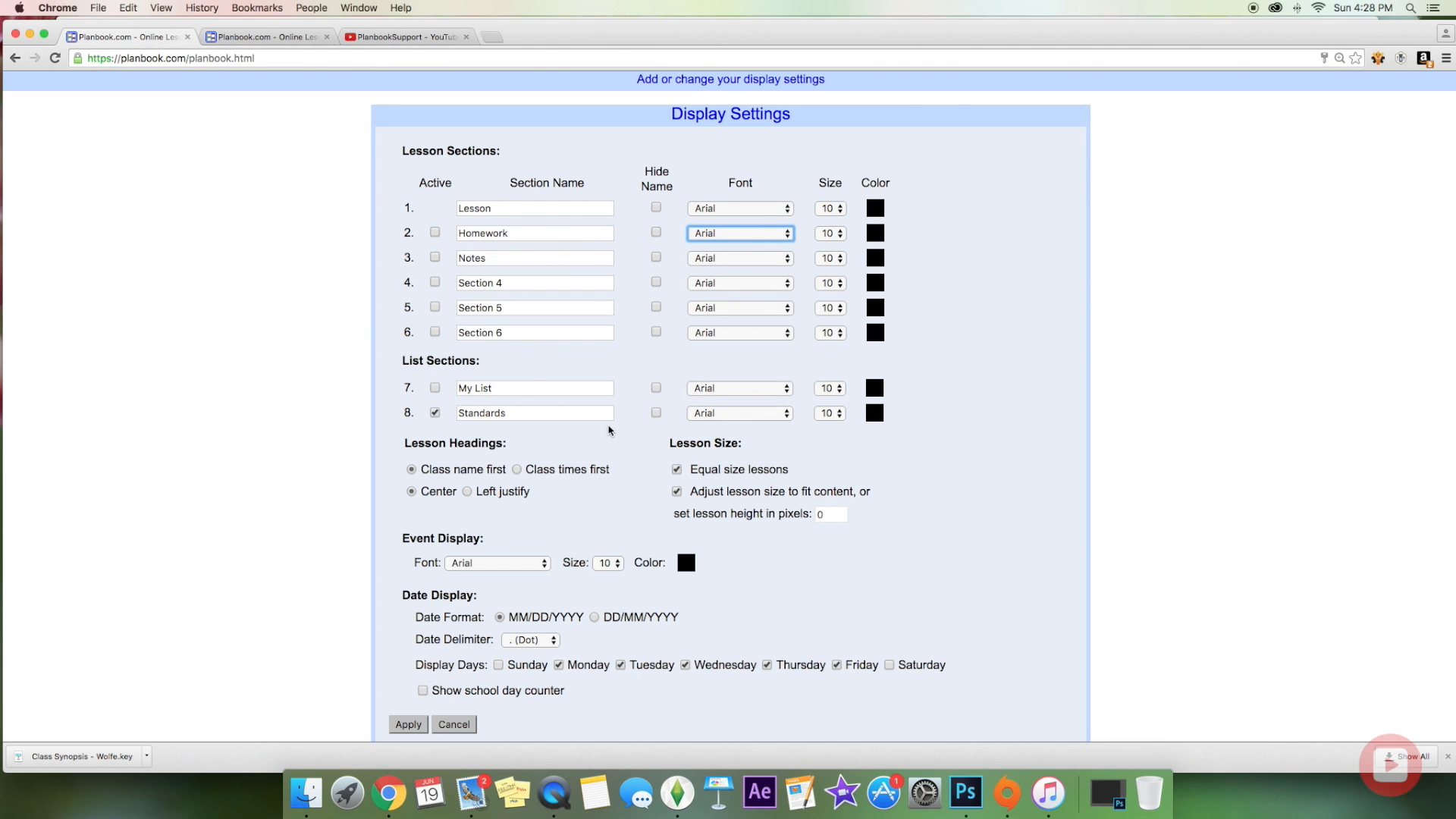
{"action": "scroll", "coordinate": [844, 231], "scroll_direction": "down", "scroll_amount": 1}
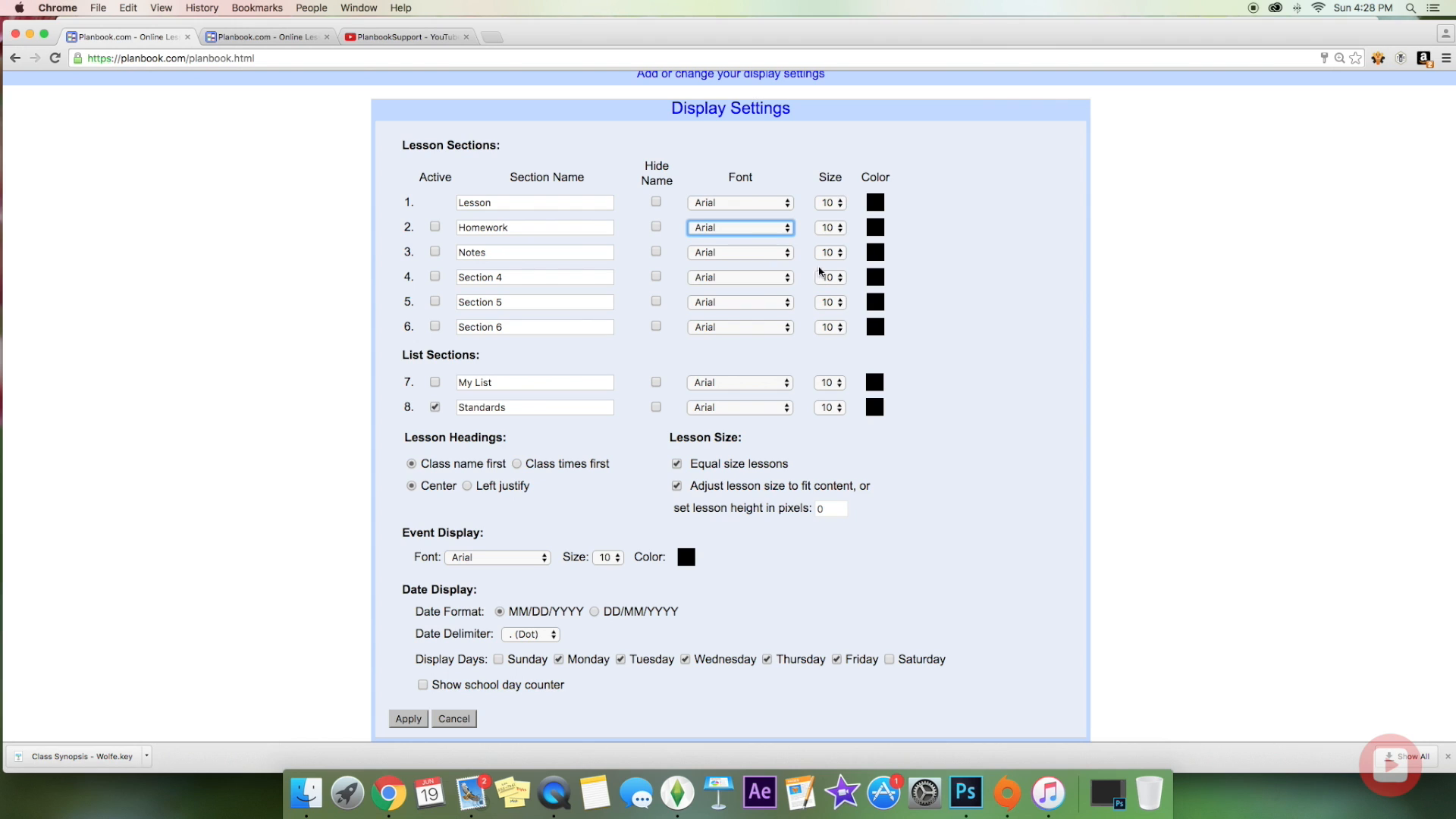
{"action": "left_click", "coordinate": [874, 207]}
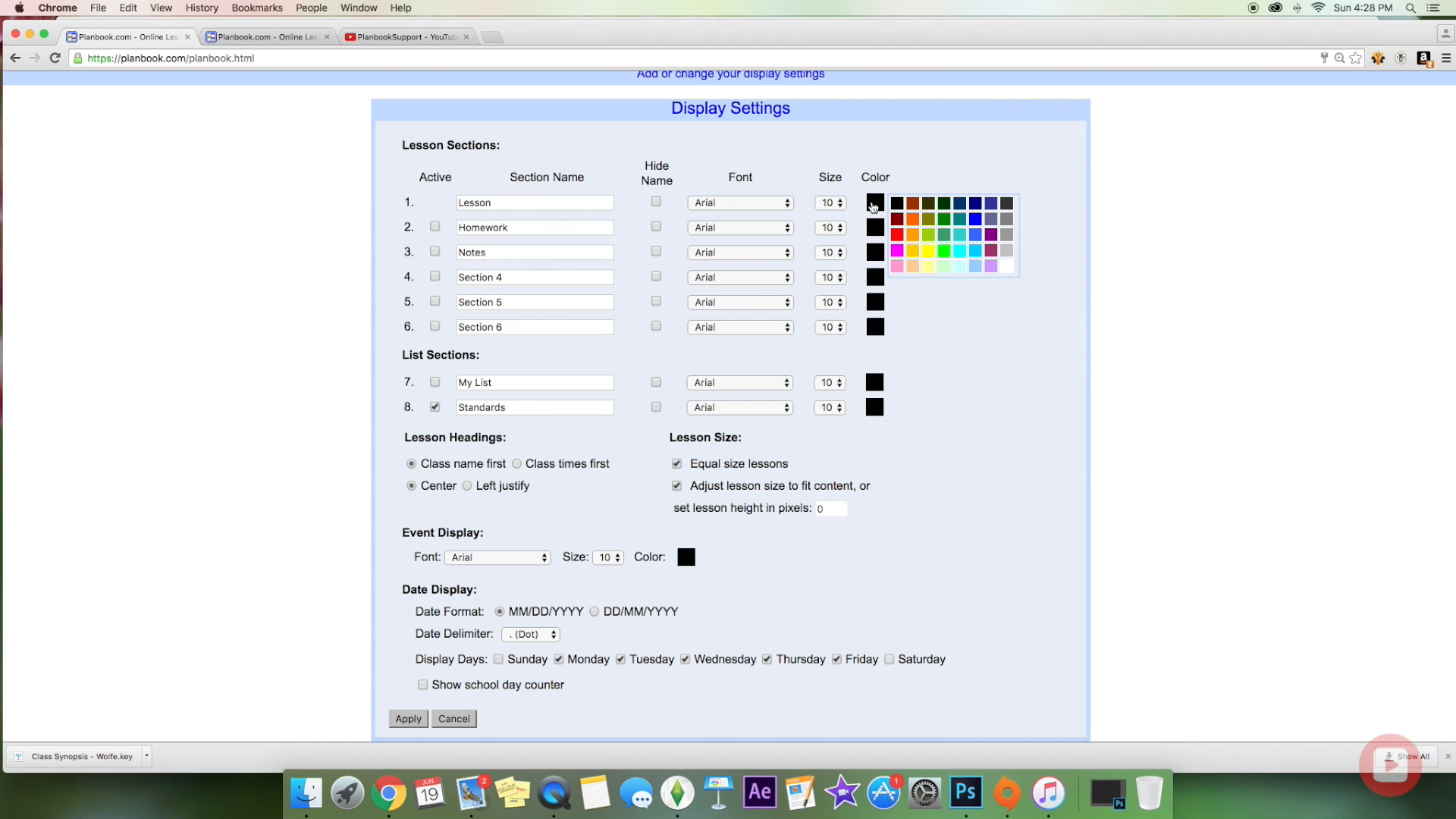
{"action": "left_click", "coordinate": [897, 251]}
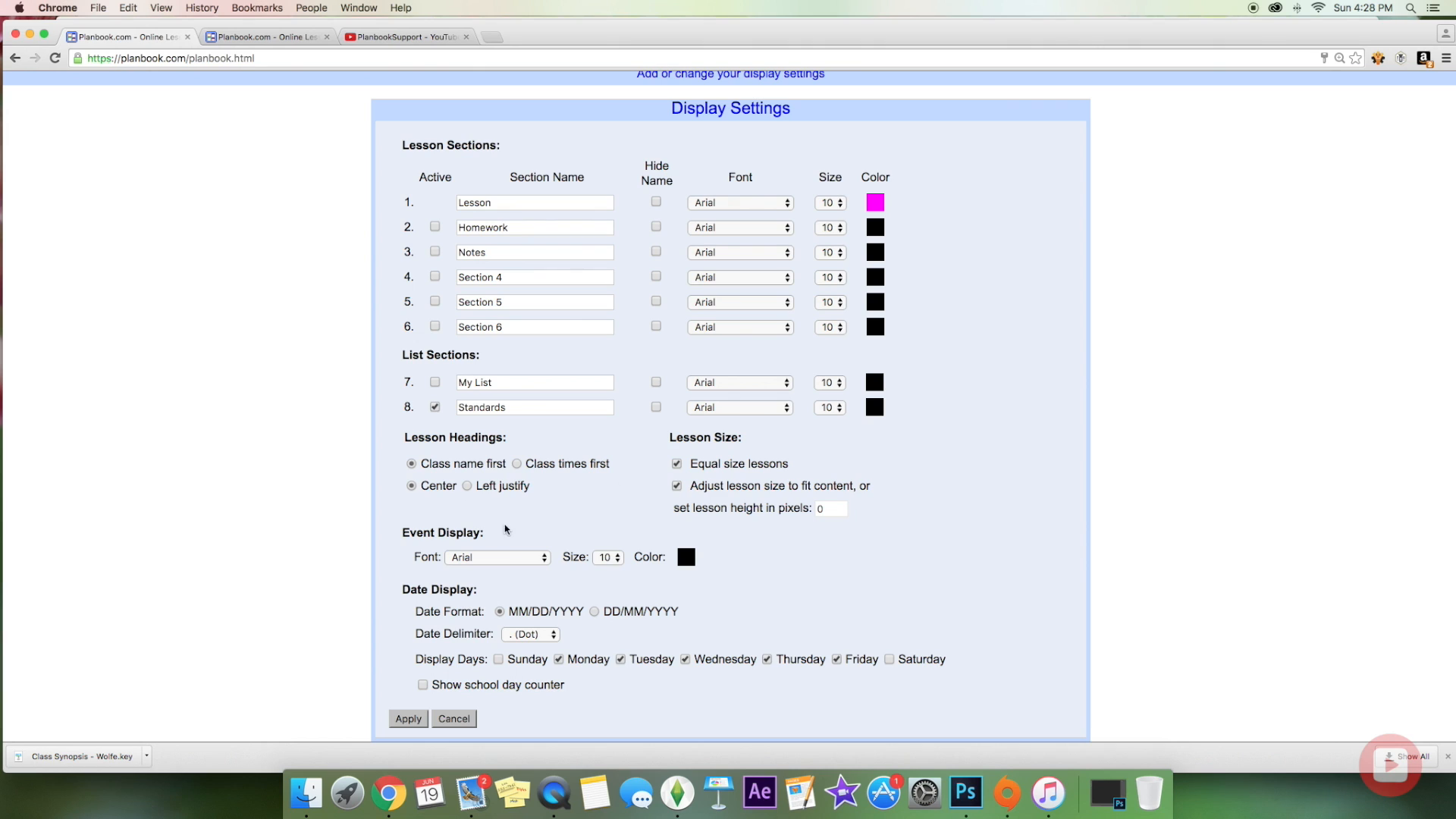
Step: Keep class names first in headings, turn off equal-size lessons, keep the dot date delimiter, and apply
{"action": "left_click", "coordinate": [517, 464]}
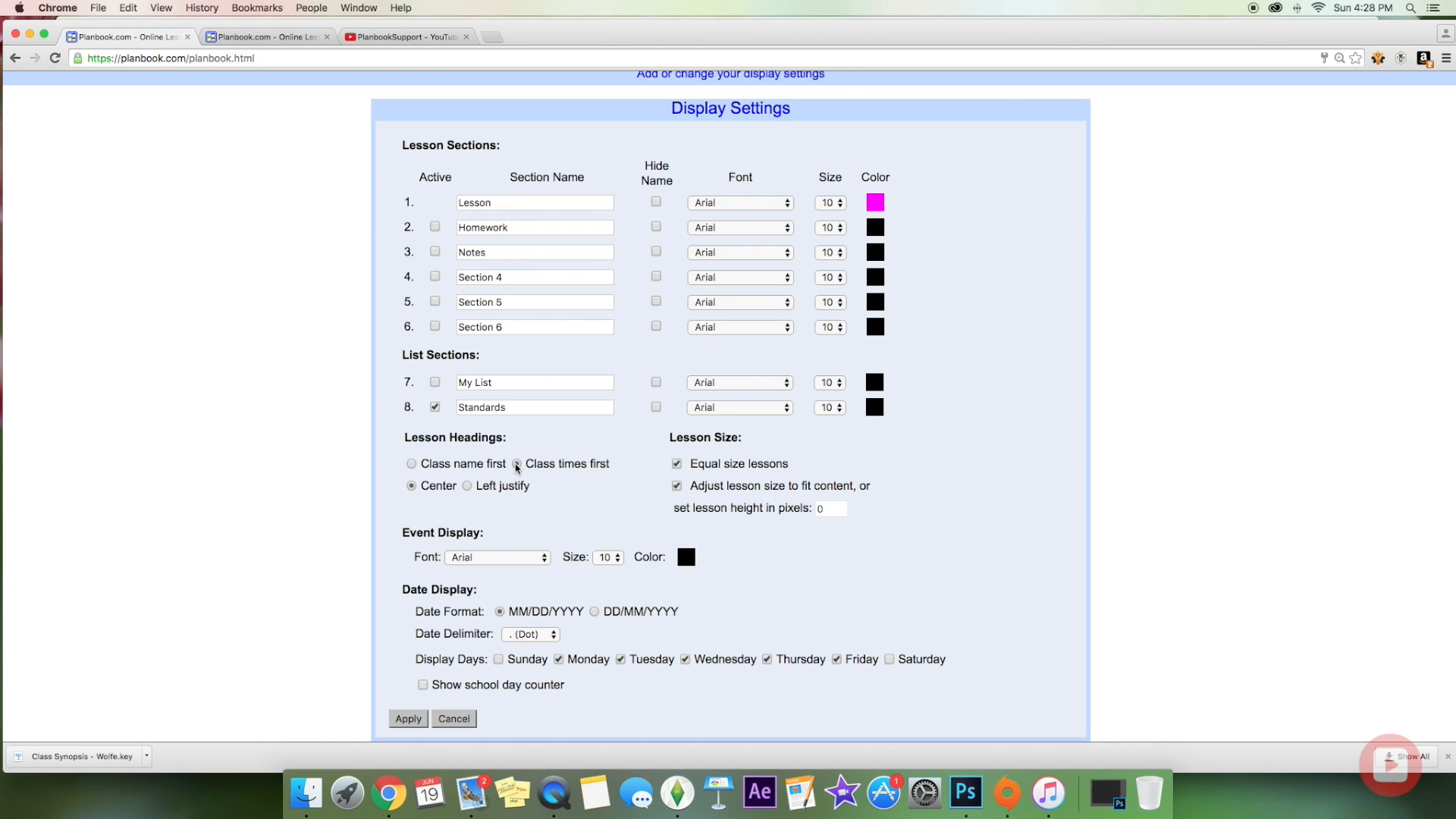
{"action": "left_click", "coordinate": [411, 464]}
{"action": "left_click", "coordinate": [676, 465]}
{"action": "left_click", "coordinate": [551, 635]}
{"action": "left_click", "coordinate": [551, 634]}
{"action": "left_click", "coordinate": [416, 717]}
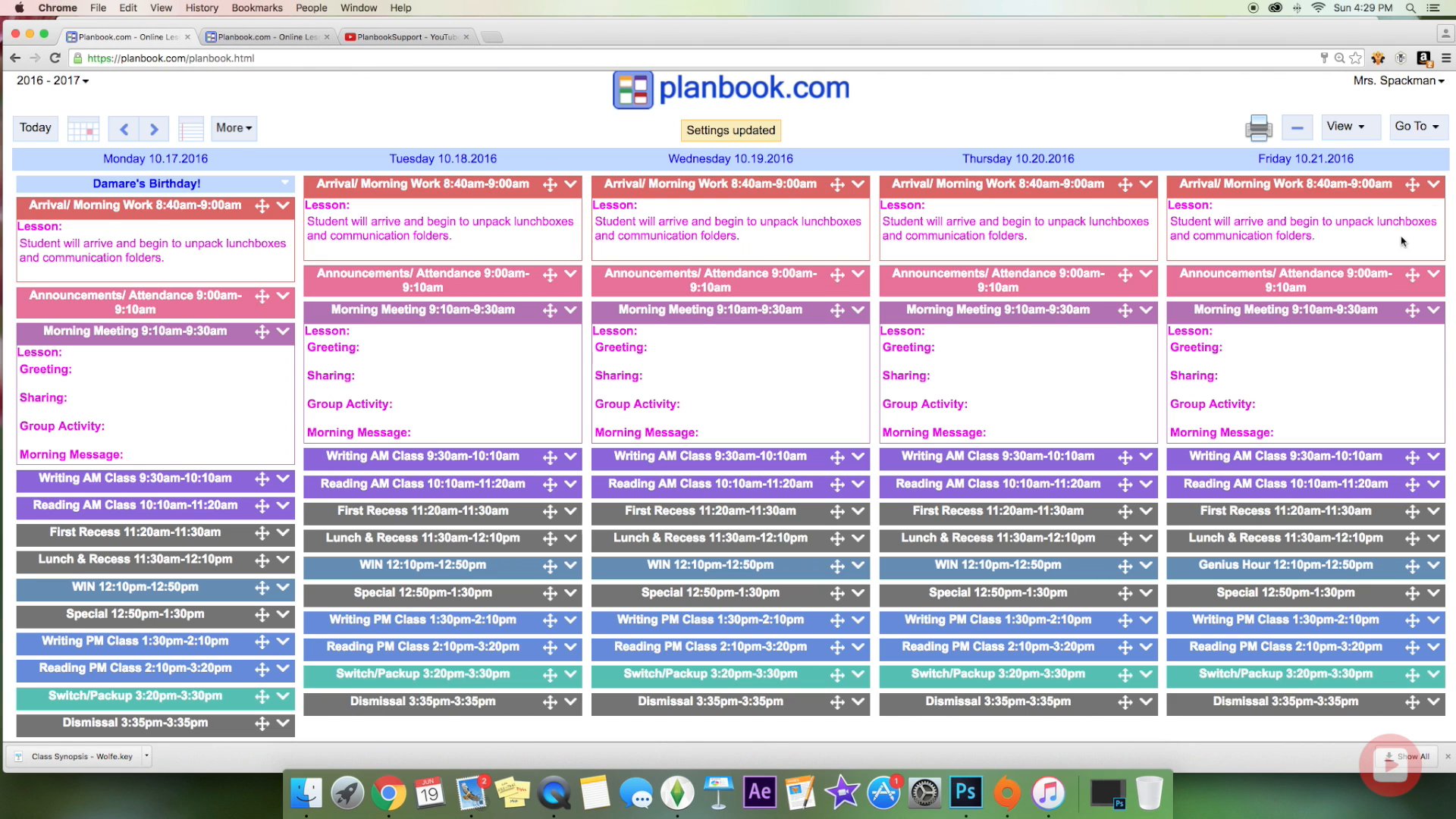
Step: Reset the Lesson section colour to black in Display settings and apply the change
{"action": "left_click", "coordinate": [1422, 132]}
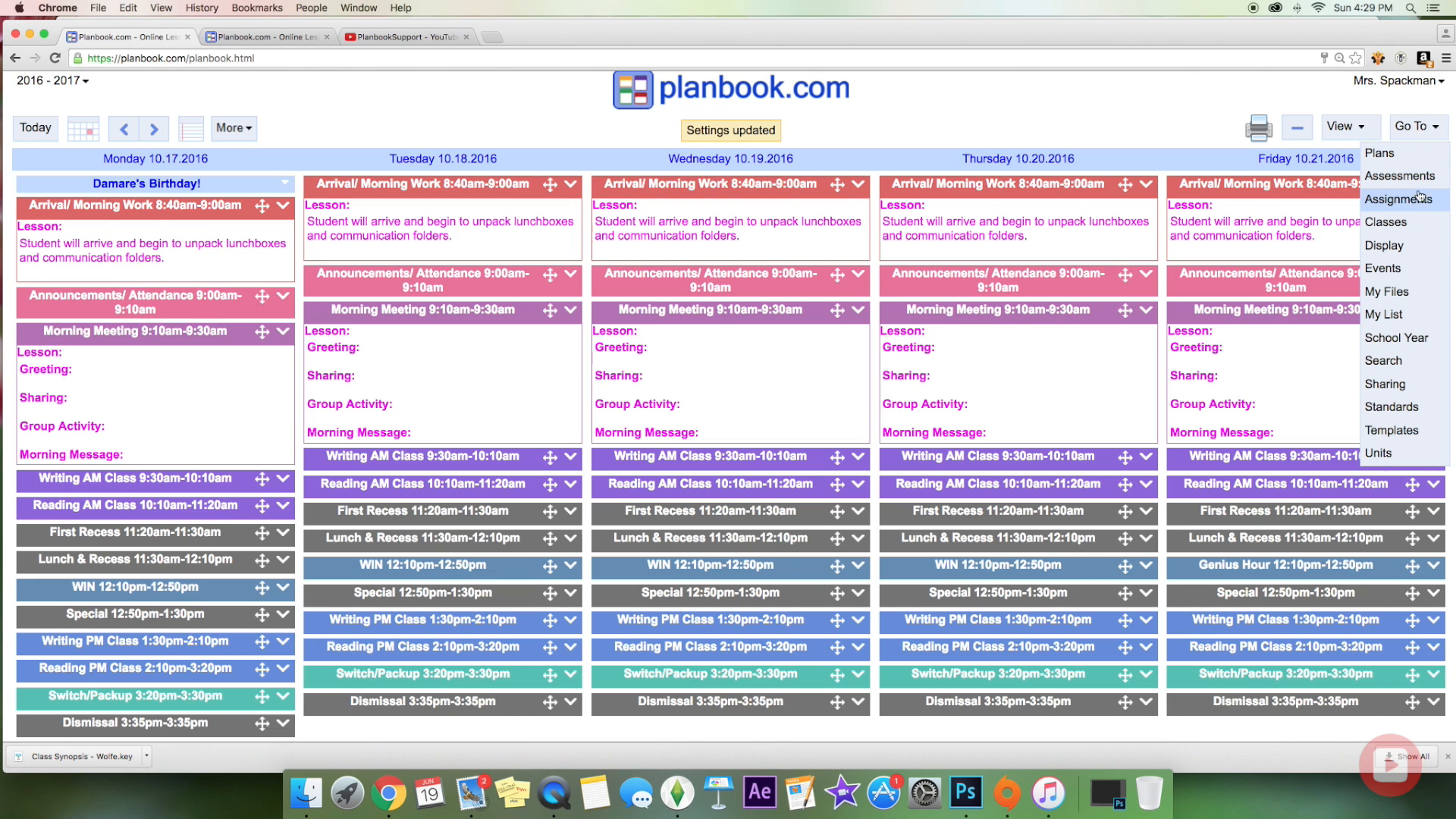
{"action": "left_click", "coordinate": [1407, 249]}
{"action": "left_click", "coordinate": [879, 280]}
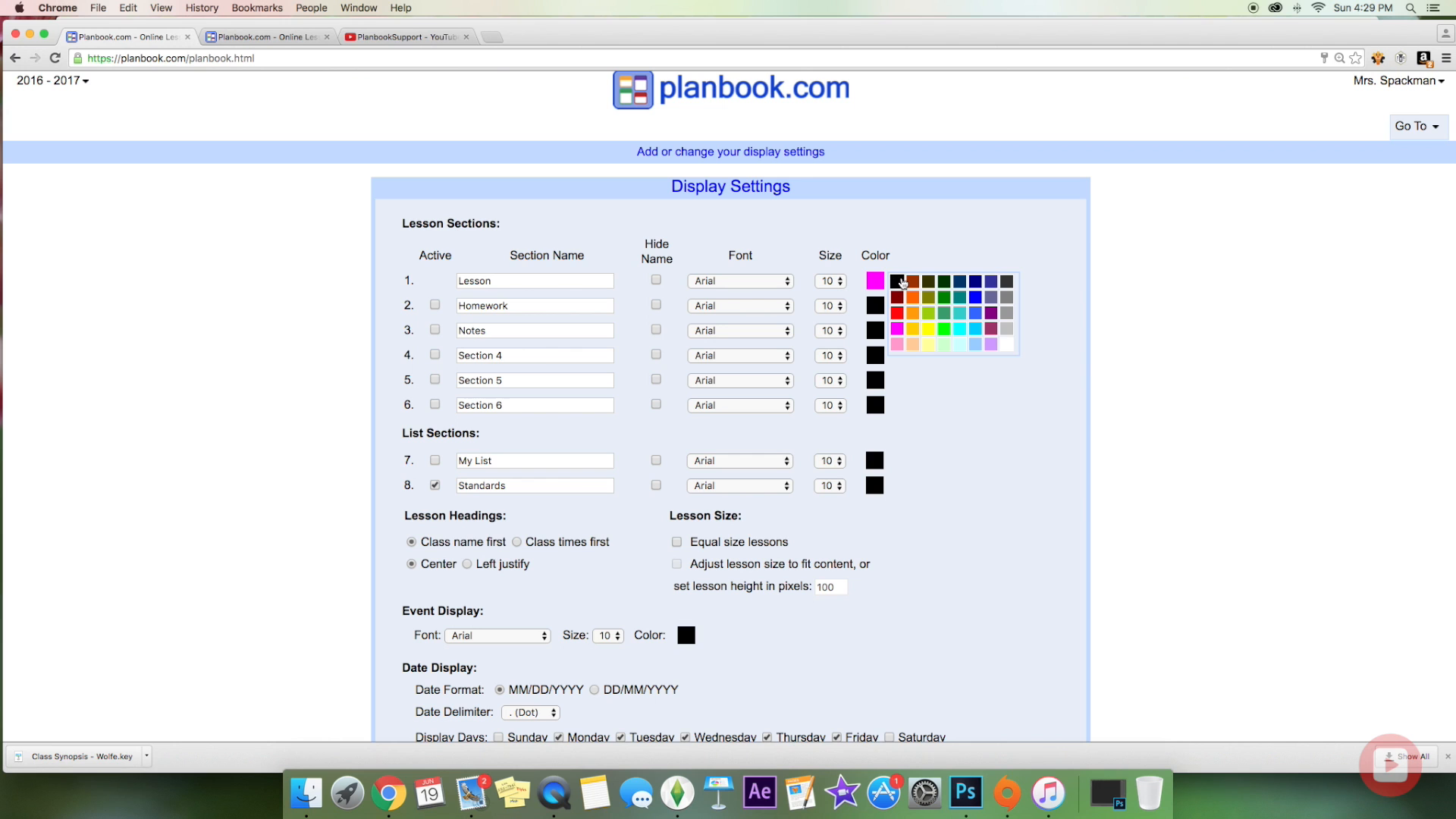
{"action": "left_click", "coordinate": [902, 282]}
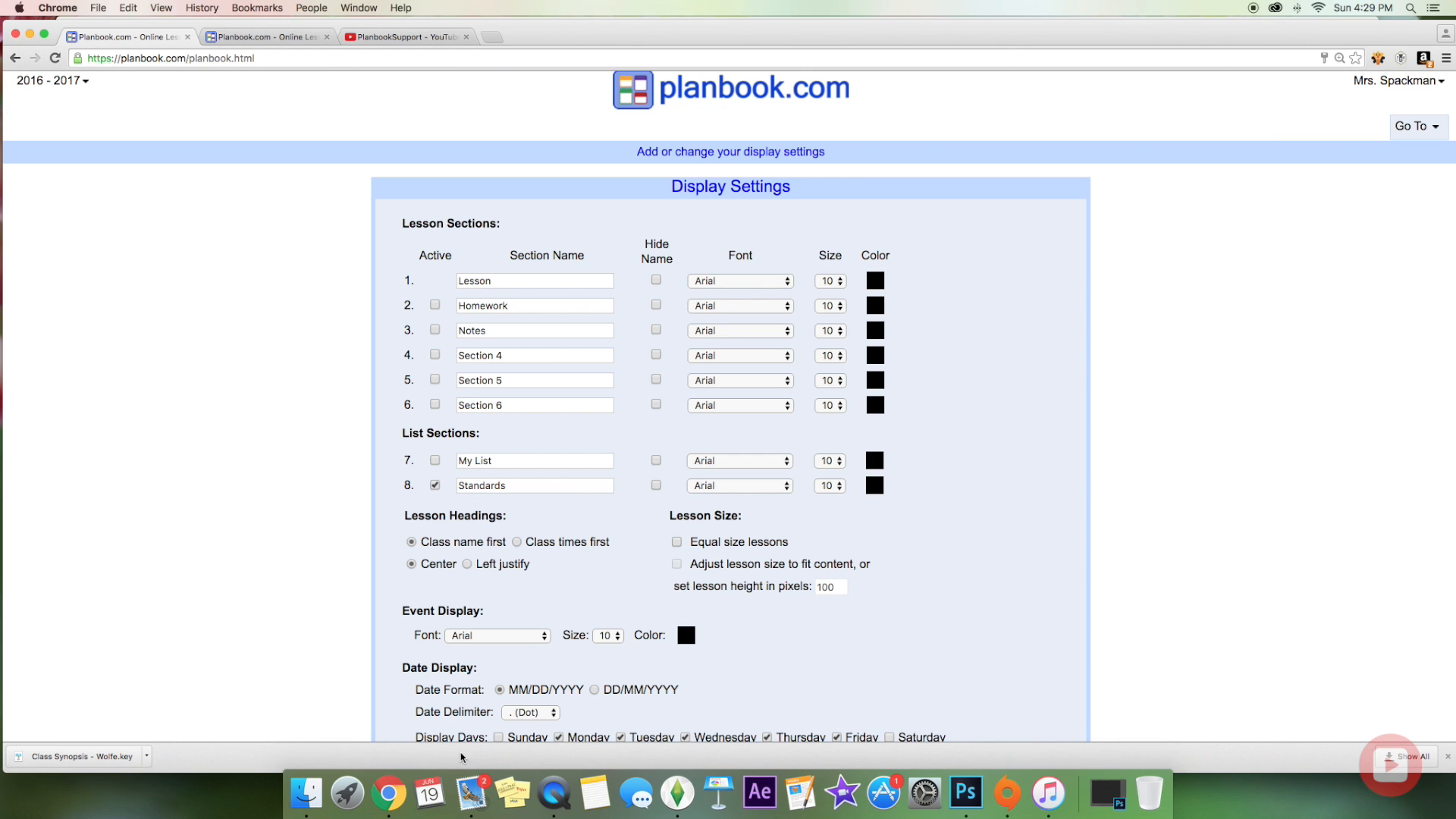
{"action": "scroll", "coordinate": [455, 597], "scroll_direction": "down", "scroll_amount": 1}
{"action": "scroll", "coordinate": [454, 597], "scroll_direction": "down", "scroll_amount": 2}
{"action": "left_click", "coordinate": [408, 718]}
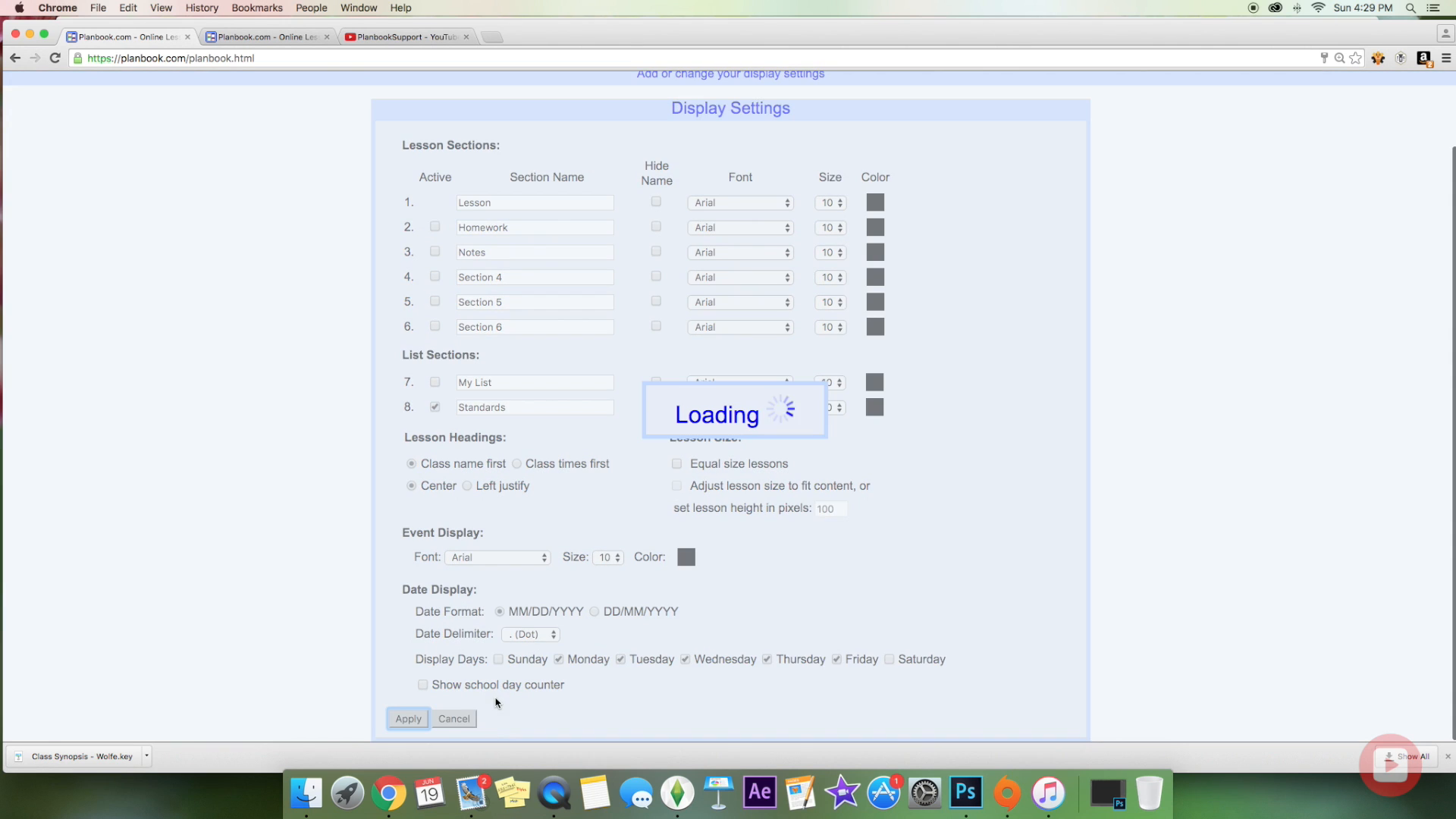